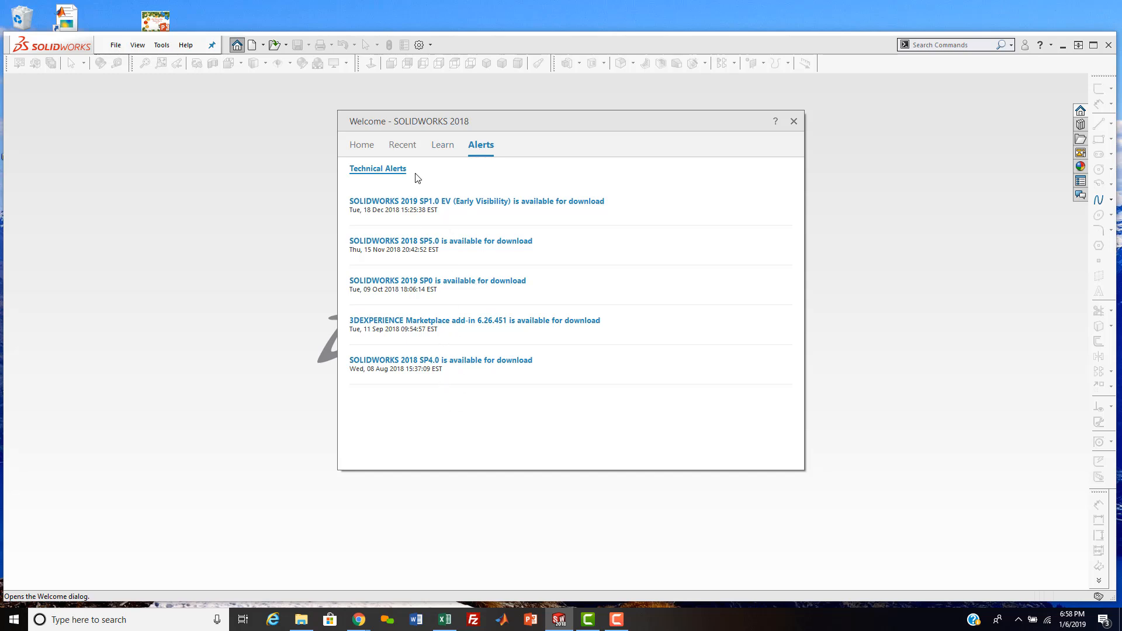
Step: Review the Welcome dialog's Learn, Recent, Alerts and Home pages, including the recent folders, and close the dialog
{"action": "left_click", "coordinate": [451, 149]}
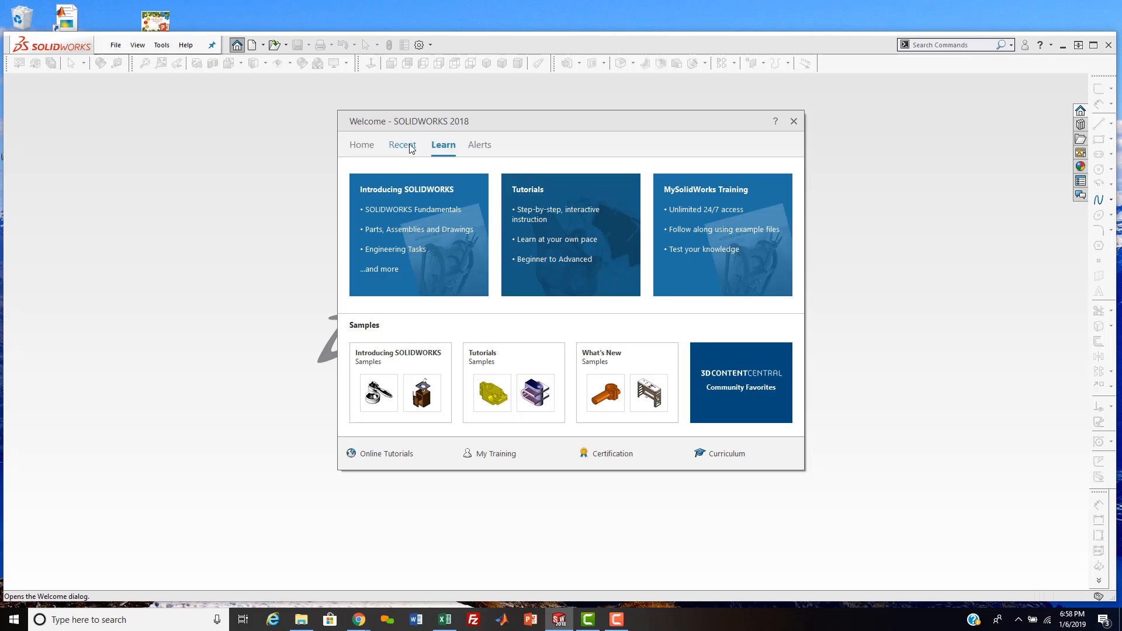
{"action": "left_click", "coordinate": [403, 145]}
{"action": "left_click", "coordinate": [478, 146]}
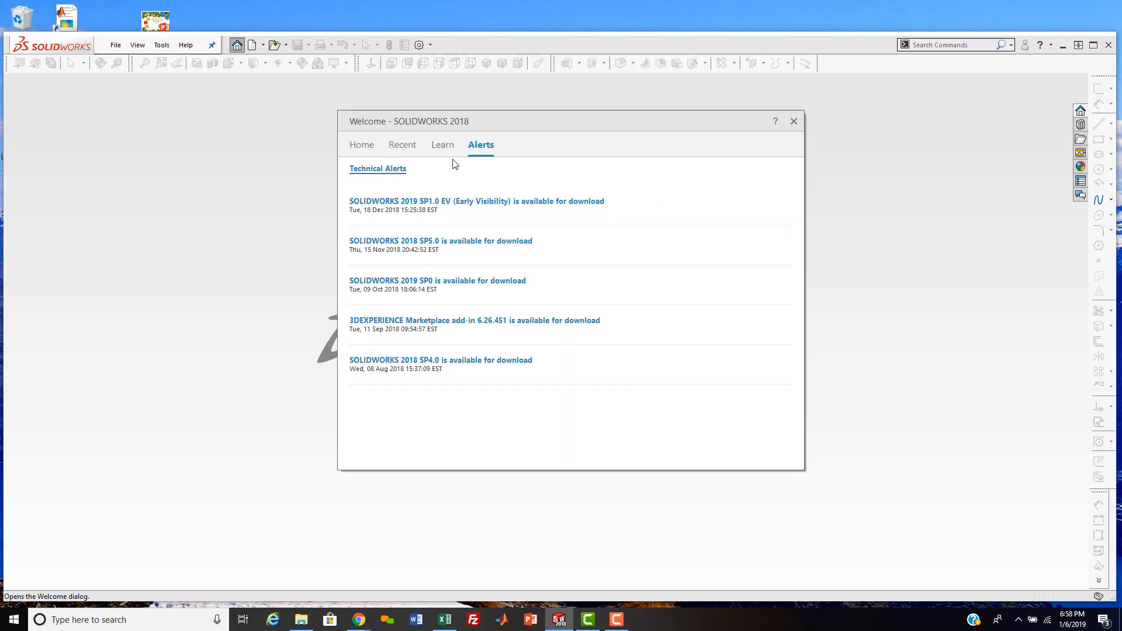
{"action": "left_click", "coordinate": [362, 149]}
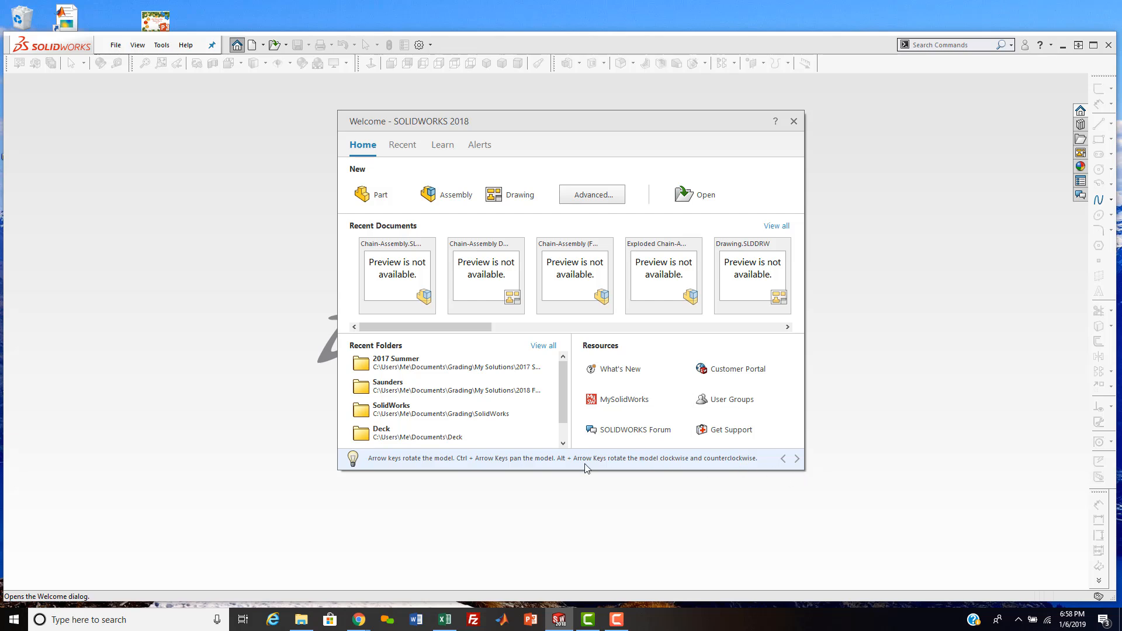
{"action": "scroll", "coordinate": [463, 418], "scroll_direction": "down", "scroll_amount": 1}
{"action": "scroll", "coordinate": [561, 414], "scroll_direction": "up", "scroll_amount": 1}
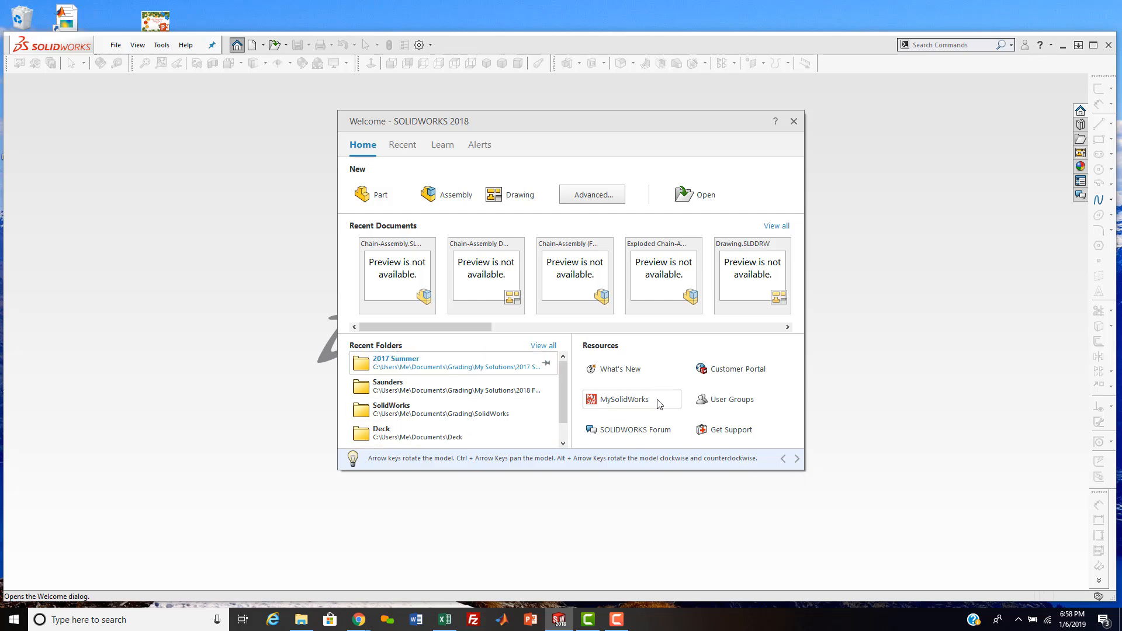
{"action": "scroll", "coordinate": [389, 392], "scroll_direction": "down", "scroll_amount": 1}
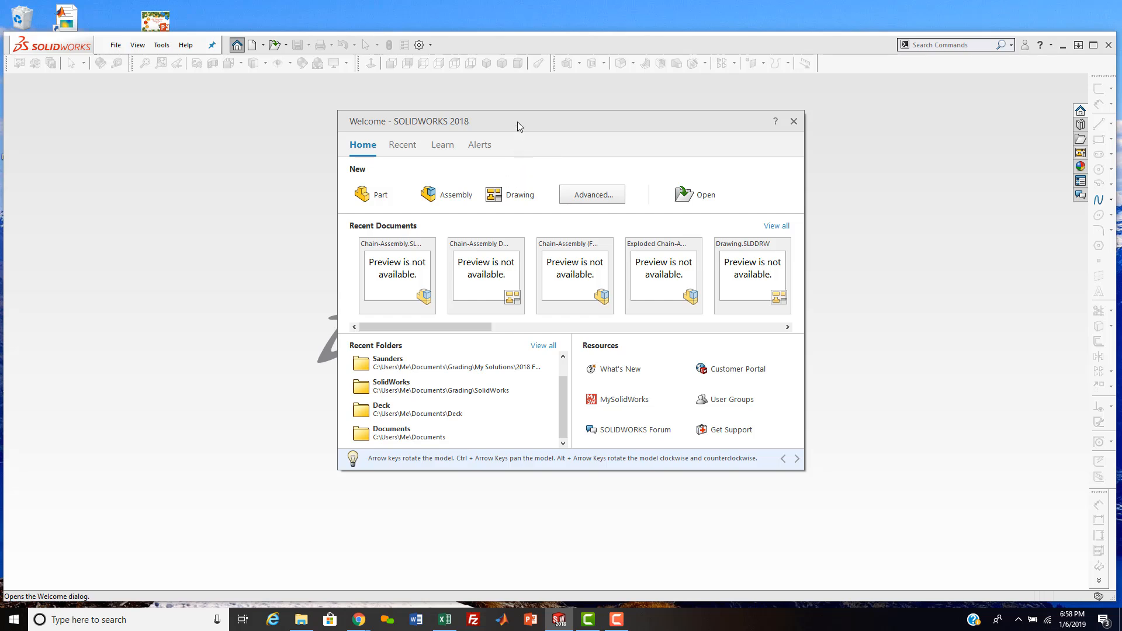
{"action": "mouse_move", "coordinate": [517, 121]}
{"action": "left_mouse_down"}
{"action": "mouse_move", "coordinate": [543, 83]}
{"action": "mouse_move", "coordinate": [517, 97]}
{"action": "mouse_move", "coordinate": [497, 86]}
{"action": "left_mouse_up"}
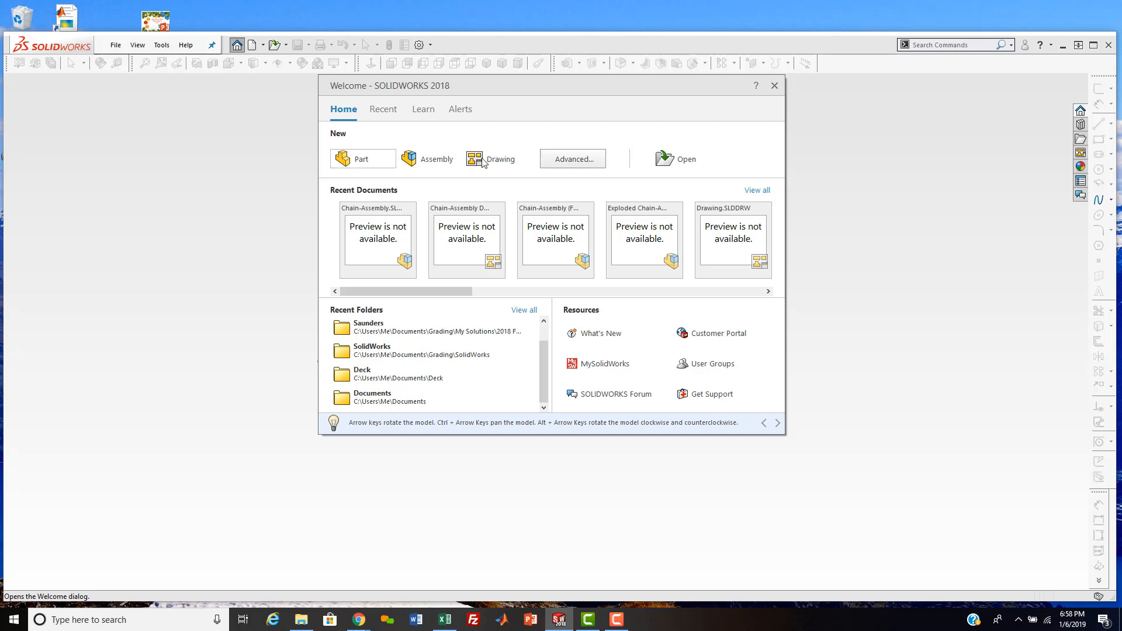
{"action": "left_click", "coordinate": [773, 86]}
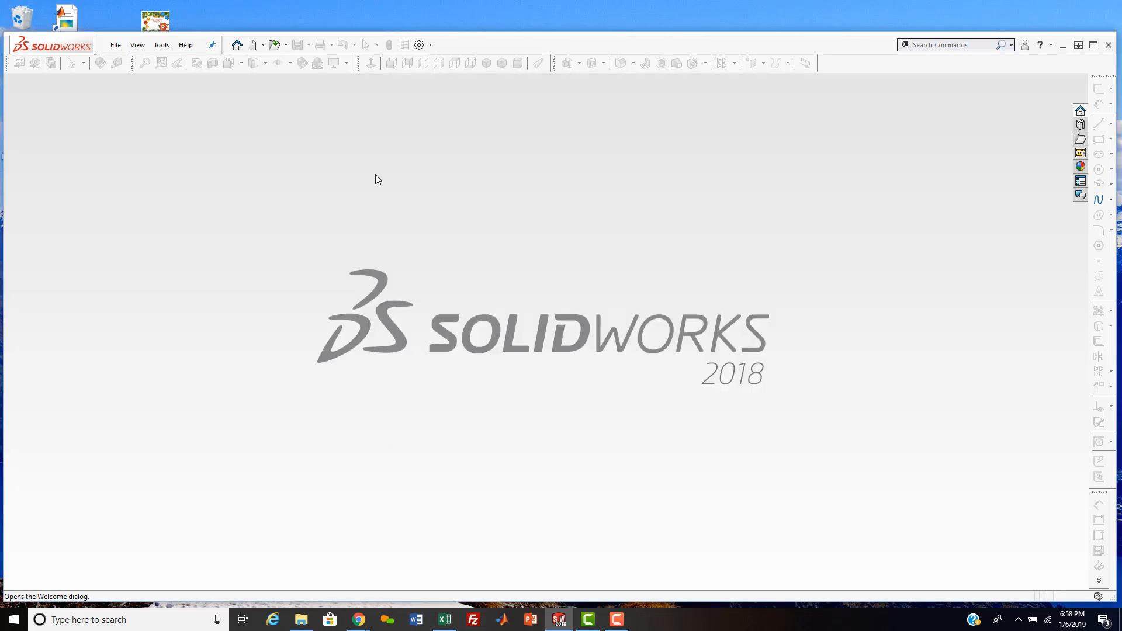
Step: Compare the advanced and novice template views for a new document and create a new part
{"action": "left_click", "coordinate": [264, 45]}
{"action": "left_click", "coordinate": [269, 60]}
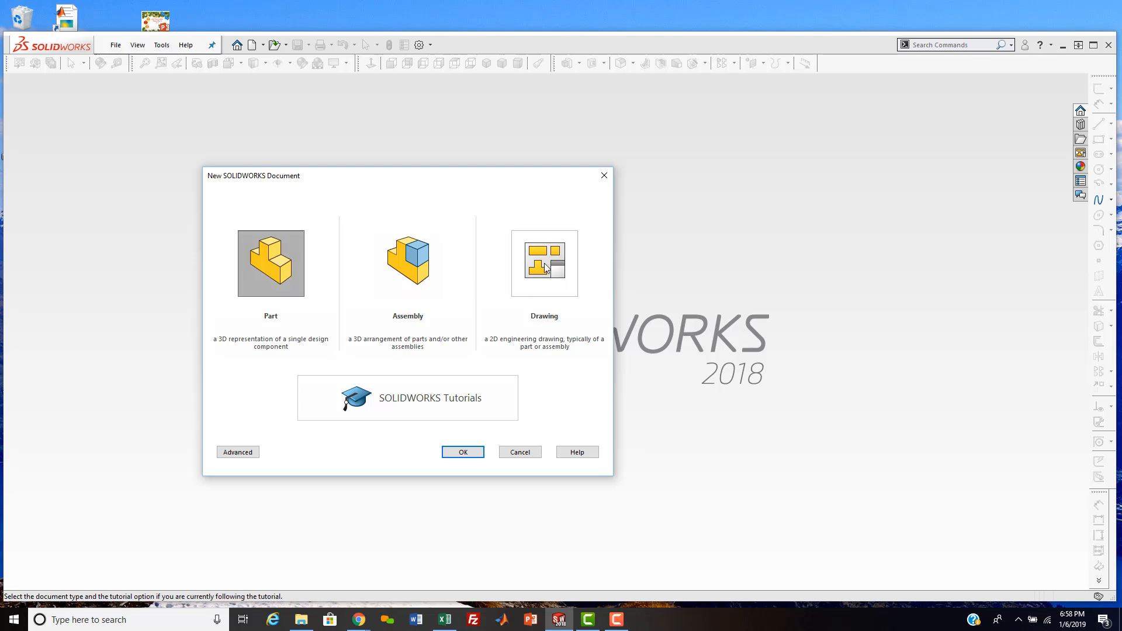
{"action": "left_click", "coordinate": [235, 452]}
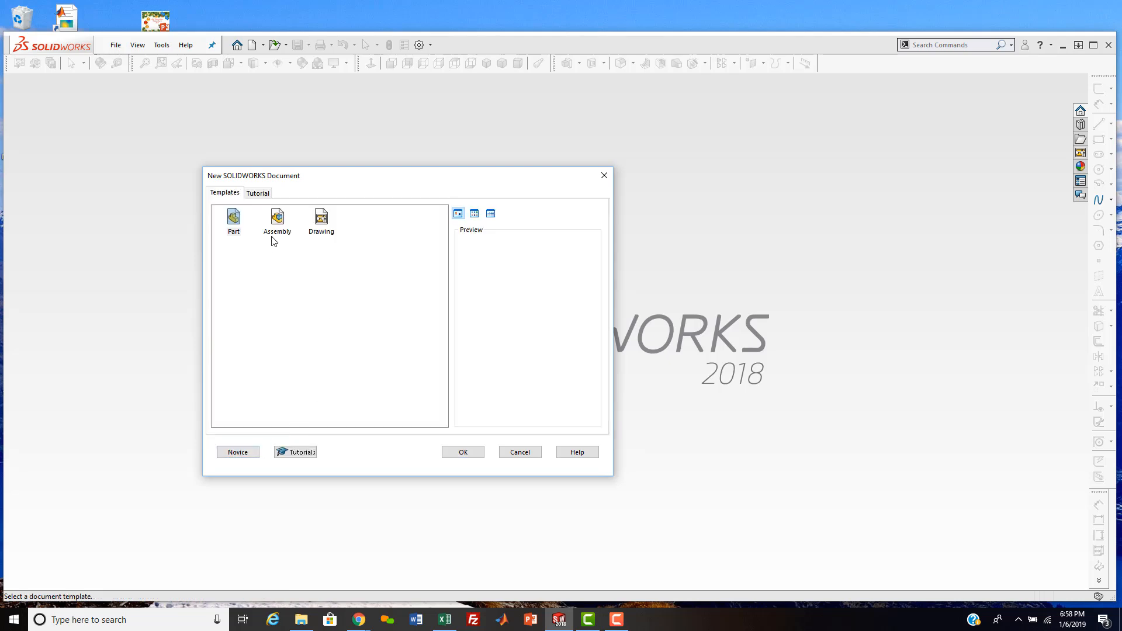
{"action": "left_click", "coordinate": [234, 453]}
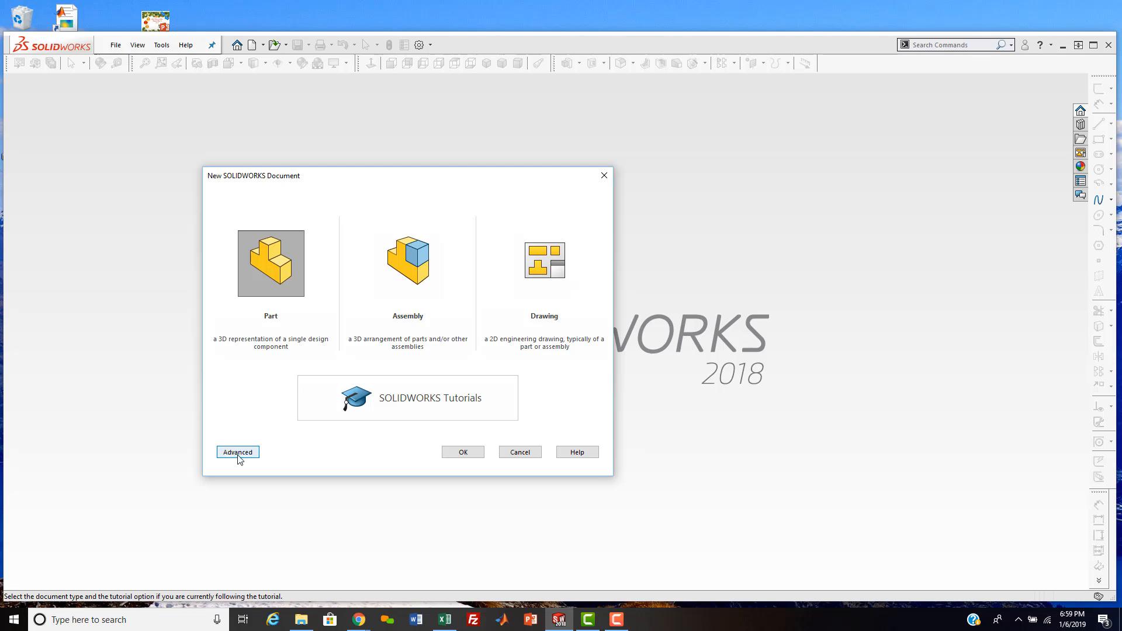
{"action": "left_click", "coordinate": [240, 452]}
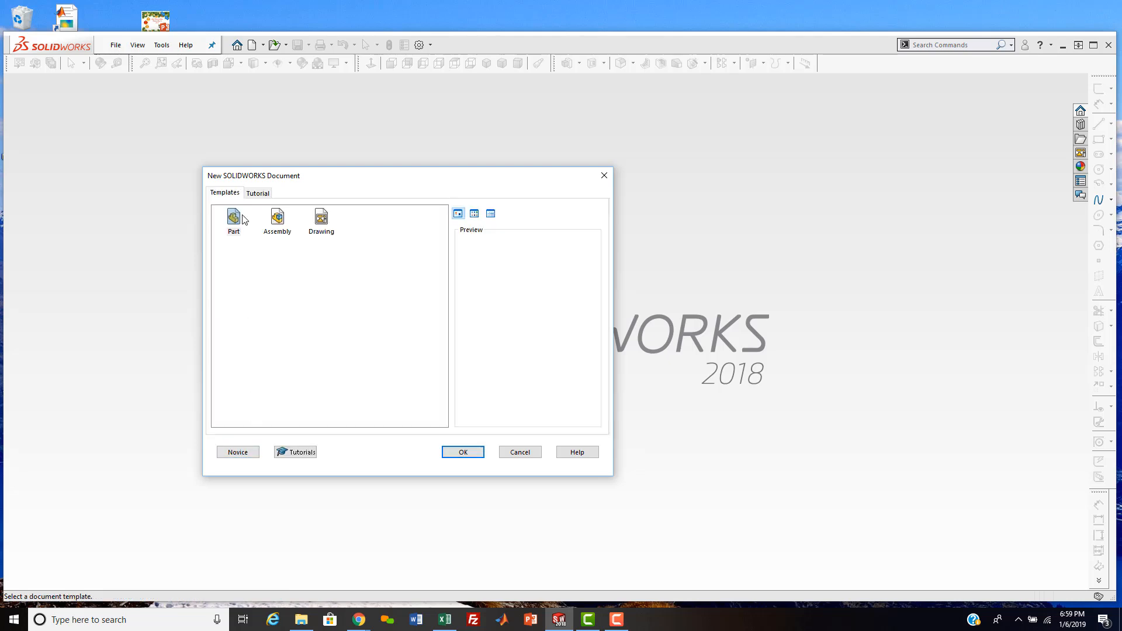
{"action": "left_click", "coordinate": [237, 452]}
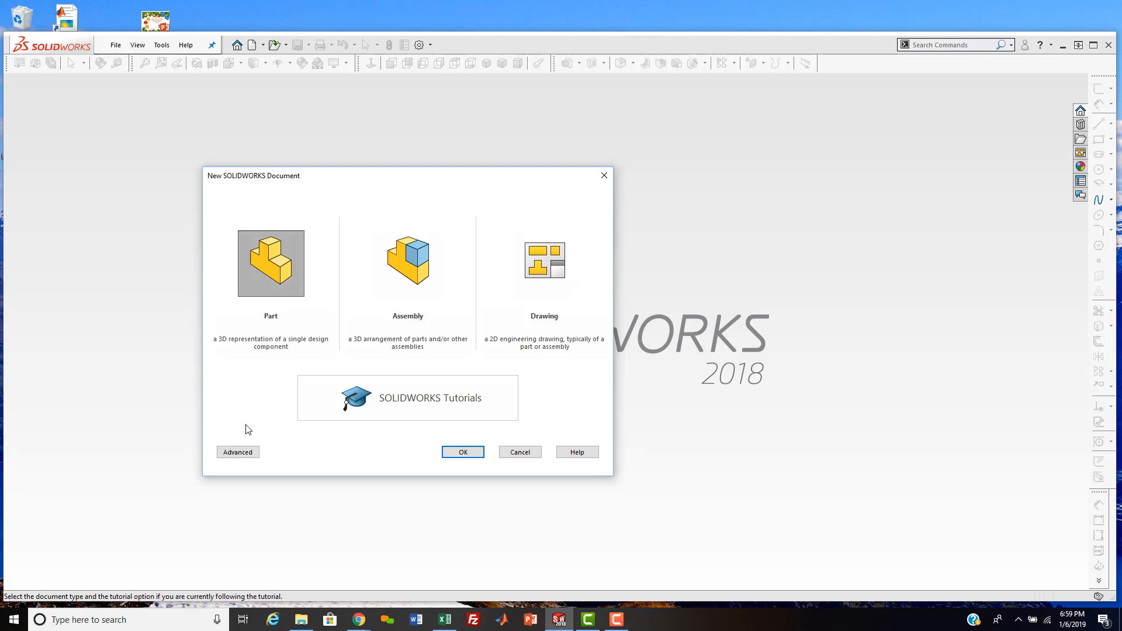
{"action": "double_click", "coordinate": [275, 266]}
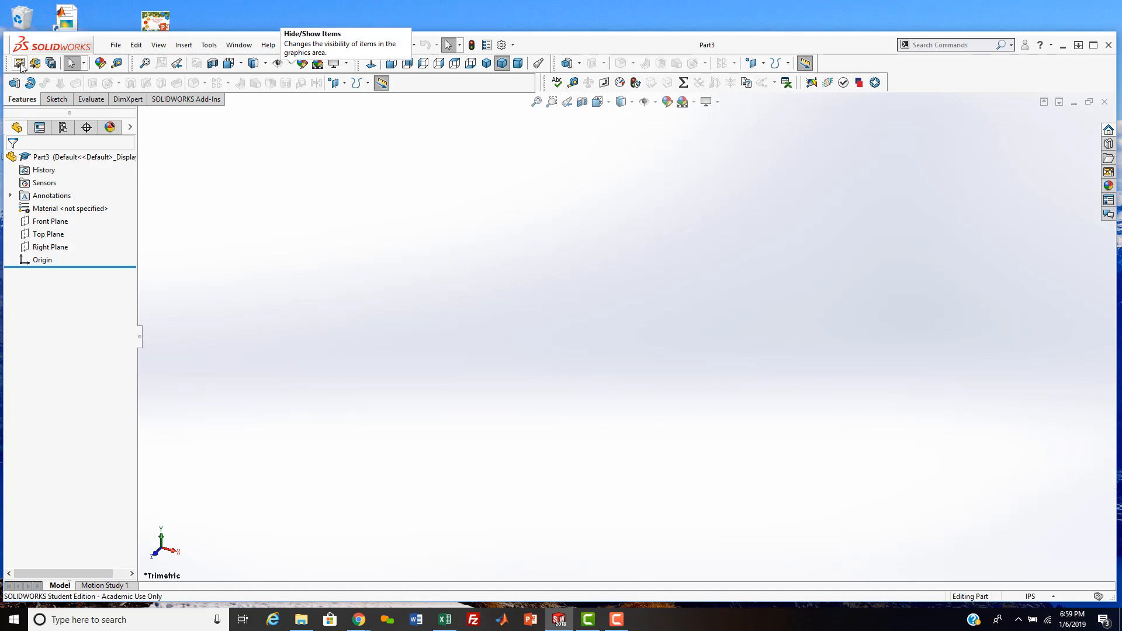
Step: Shift the toolbar row beneath the menu bar farther to the right
{"action": "left_click_drag", "start_coordinate": [6, 64], "coordinate": [202, 67]}
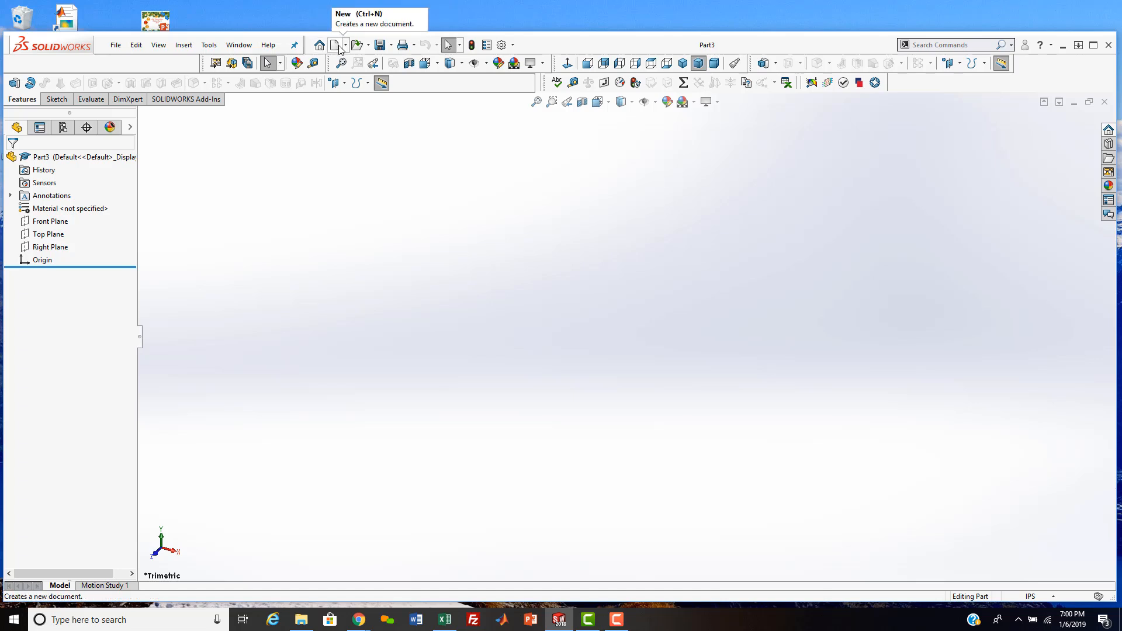
Step: Examine the available open, save and selection options, keeping the standard Select mode
{"action": "left_click", "coordinate": [368, 46]}
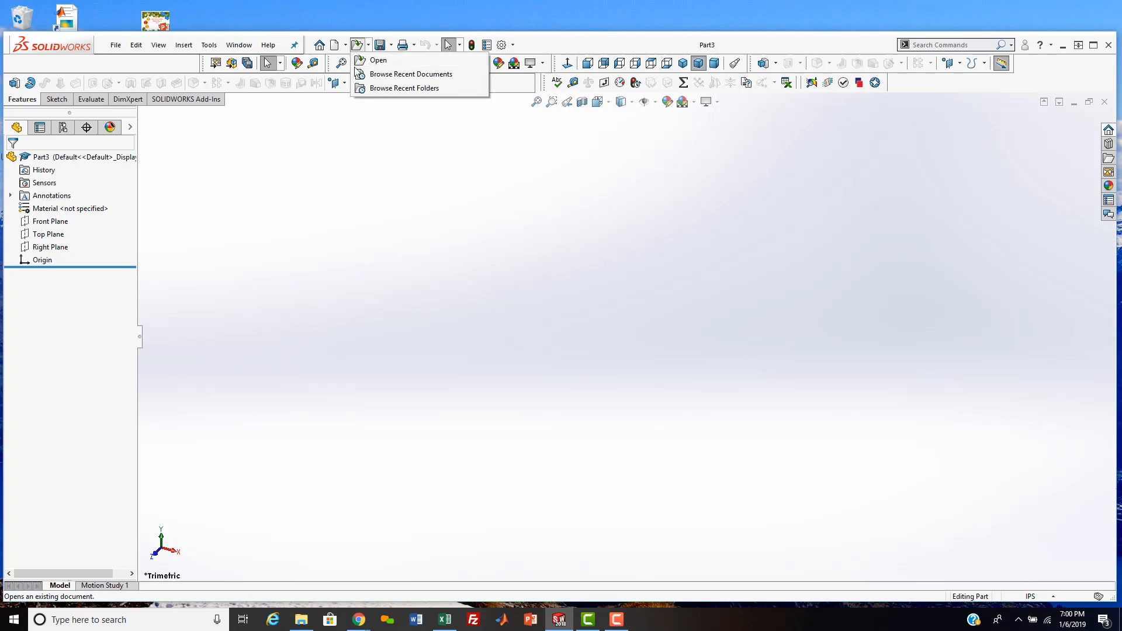
{"action": "left_click", "coordinate": [382, 59]}
{"action": "left_click", "coordinate": [391, 45]}
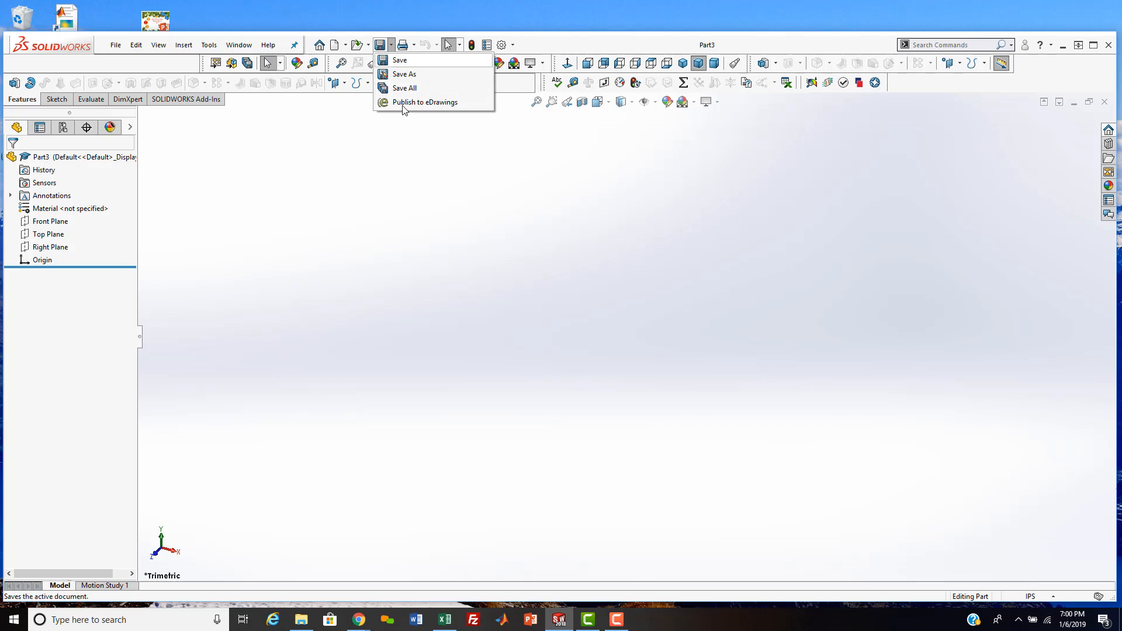
{"action": "left_click", "coordinate": [458, 170]}
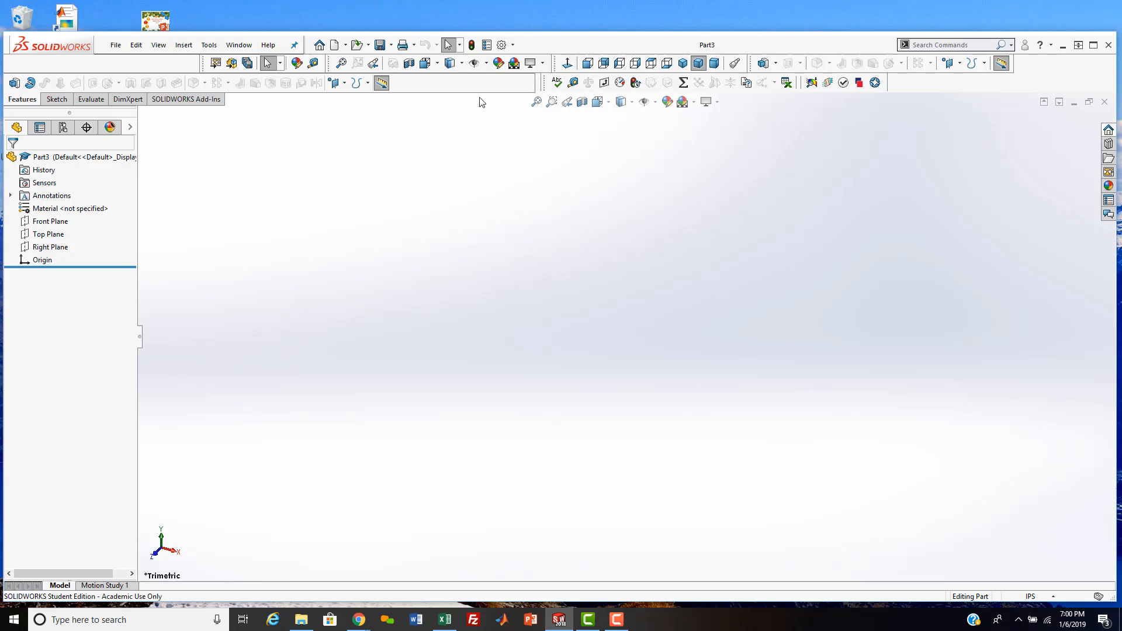
{"action": "left_click", "coordinate": [460, 46]}
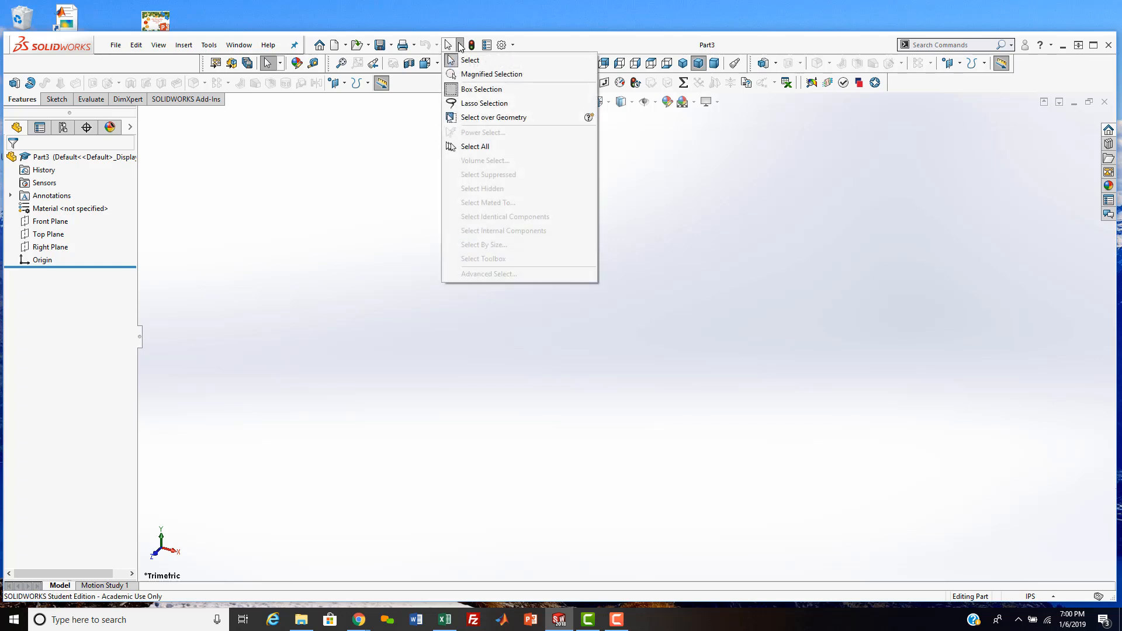
{"action": "left_click", "coordinate": [460, 46]}
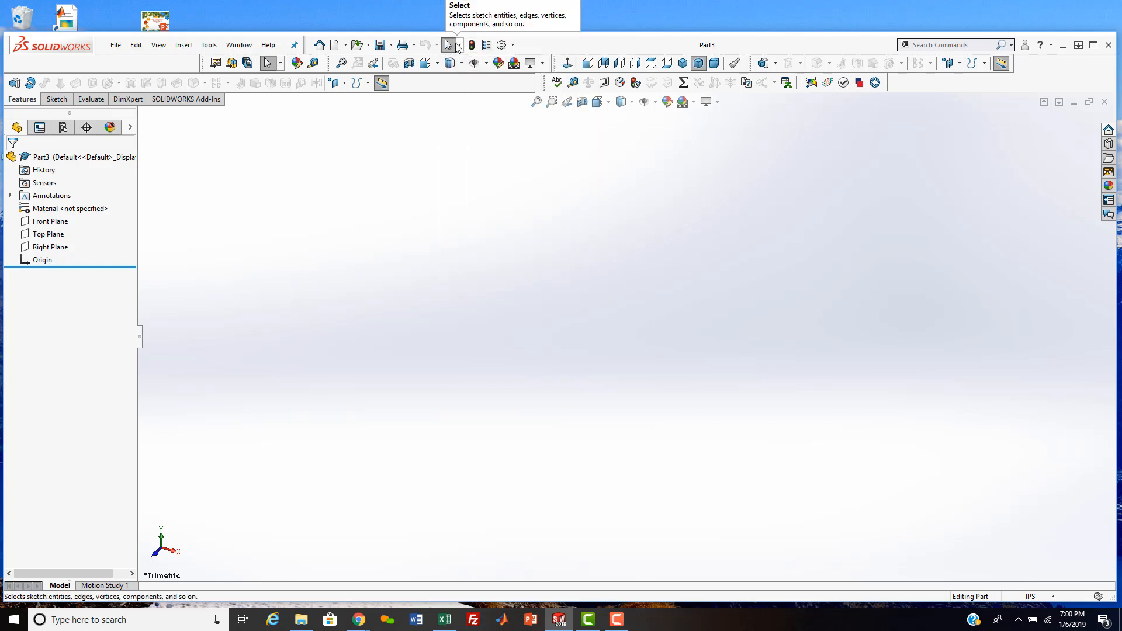
{"action": "left_click", "coordinate": [459, 45]}
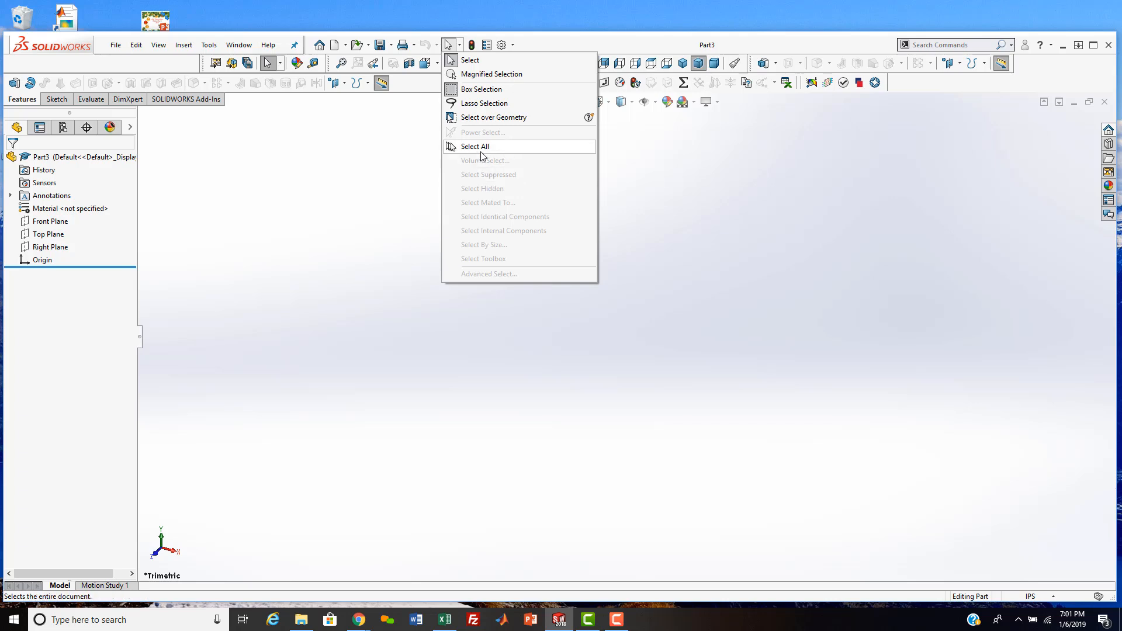
{"action": "left_click", "coordinate": [467, 60]}
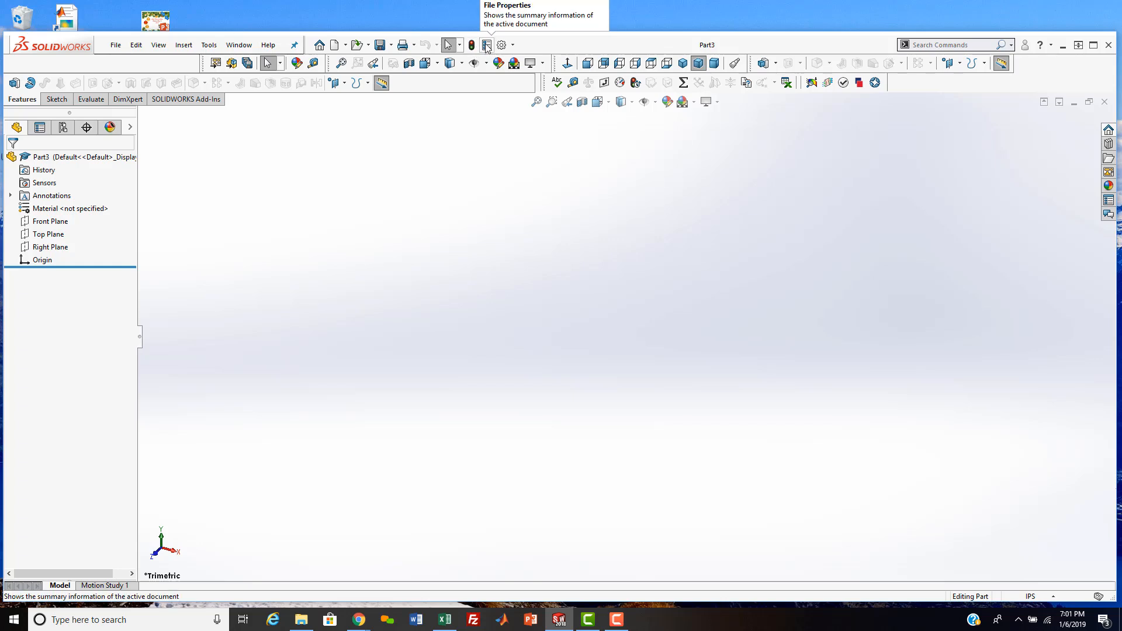
Step: Examine the part's summary information and try to choose a property name in the first custom property row
{"action": "left_click", "coordinate": [487, 46]}
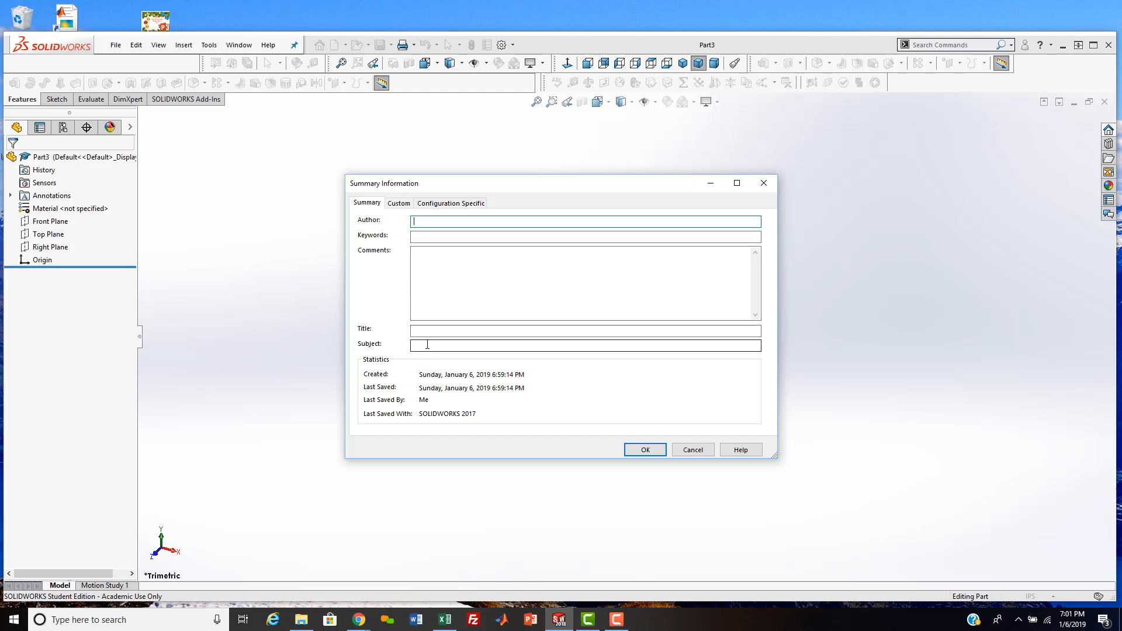
{"action": "left_click", "coordinate": [397, 203]}
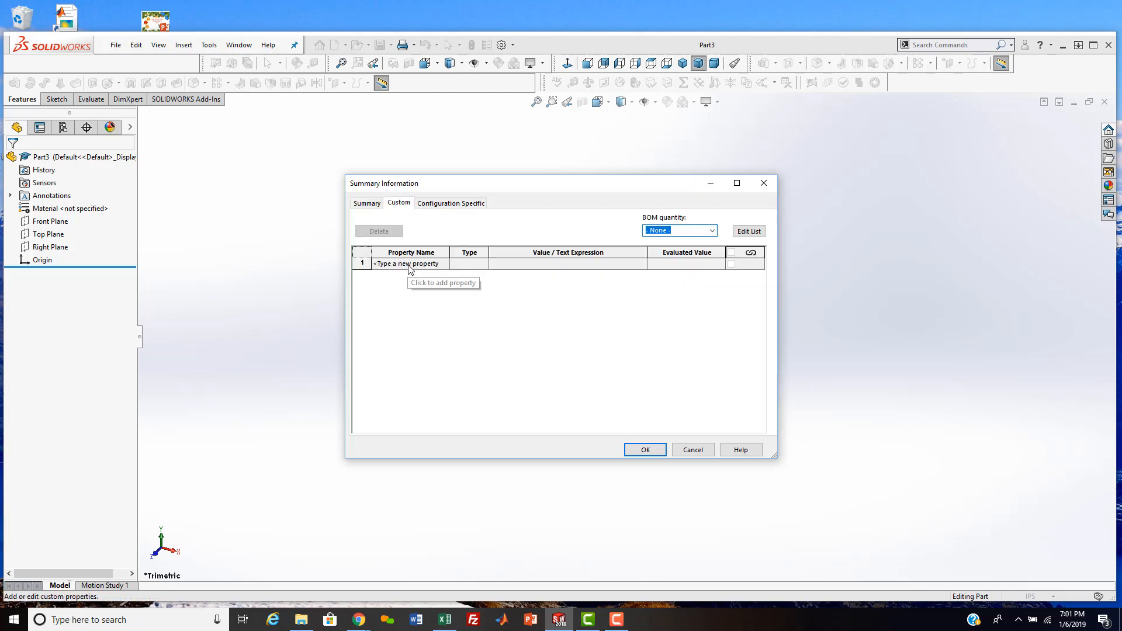
{"action": "left_click", "coordinate": [413, 265]}
{"action": "left_click", "coordinate": [444, 264]}
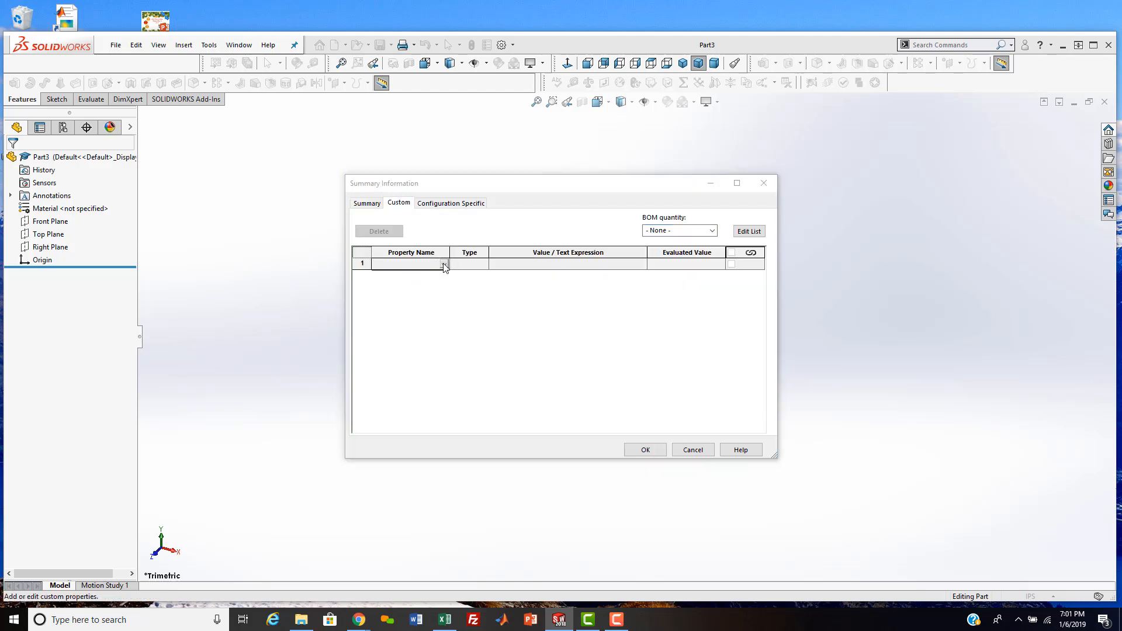
{"action": "left_click", "coordinate": [444, 264]}
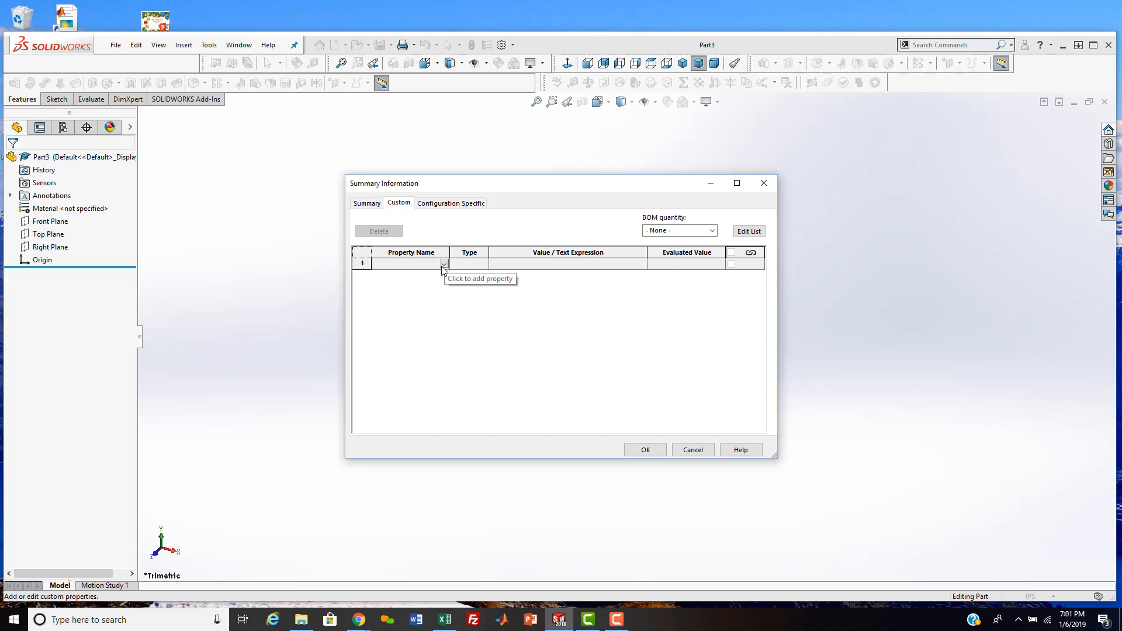
{"action": "left_click", "coordinate": [443, 266]}
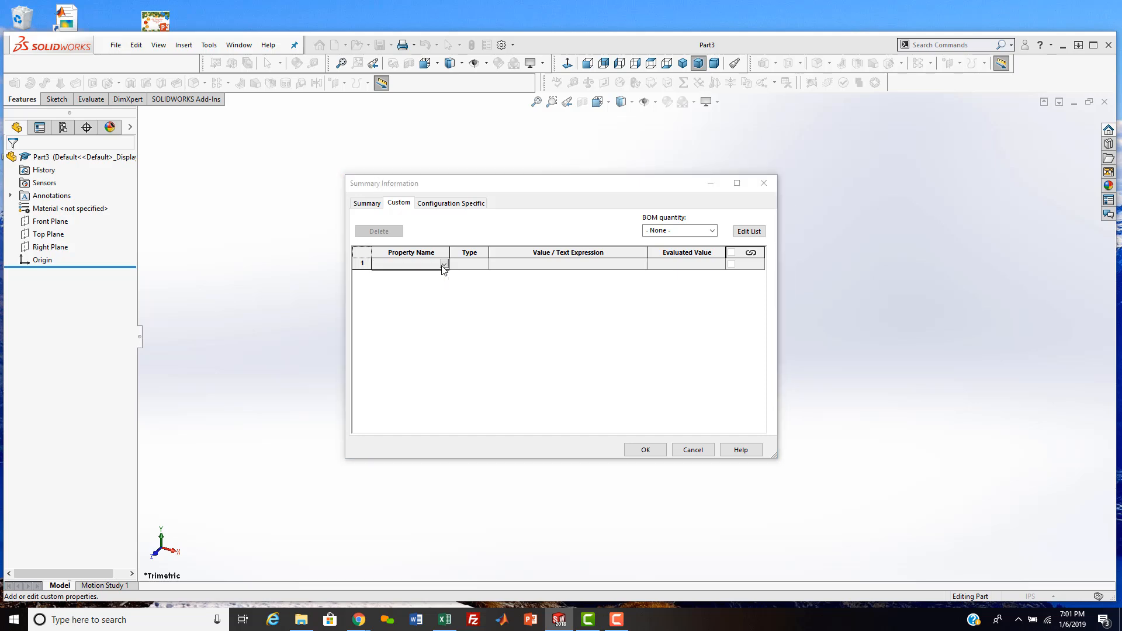
{"action": "left_click", "coordinate": [443, 265]}
{"action": "left_click", "coordinate": [443, 264]}
{"action": "left_click", "coordinate": [443, 264]}
{"action": "left_click", "coordinate": [444, 263]}
{"action": "left_click", "coordinate": [425, 263]}
{"action": "left_click", "coordinate": [444, 265]}
Step: Apply the configuration-specific file properties to This Configuration(Default) and accept the summary information
{"action": "left_click", "coordinate": [448, 203]}
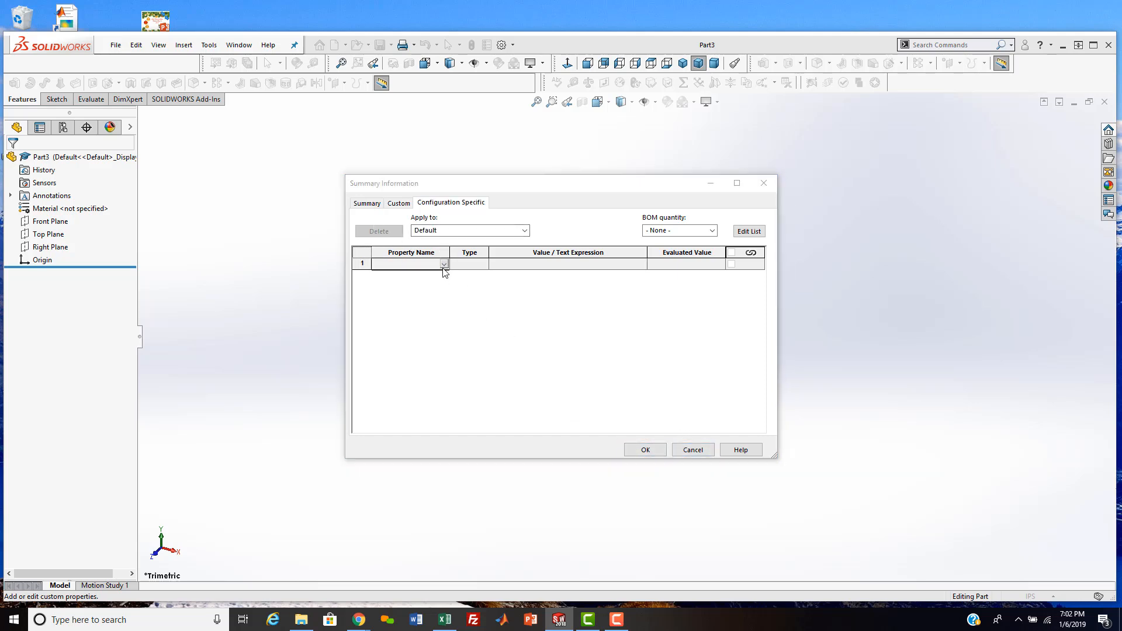
{"action": "left_click", "coordinate": [524, 231]}
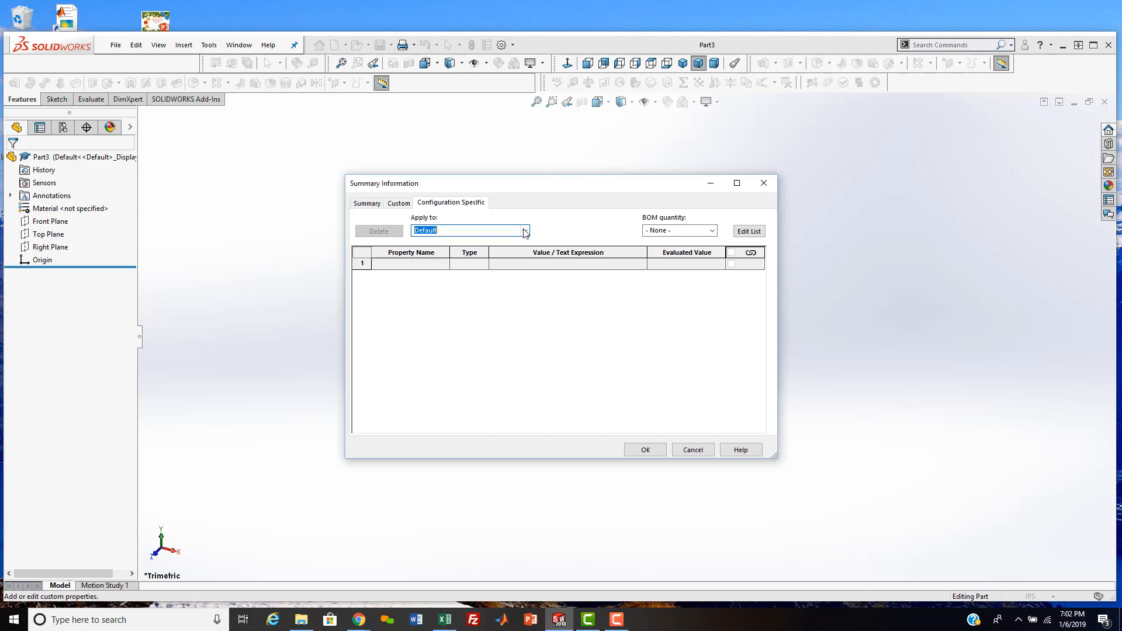
{"action": "left_click", "coordinate": [525, 231]}
{"action": "left_click", "coordinate": [497, 248]}
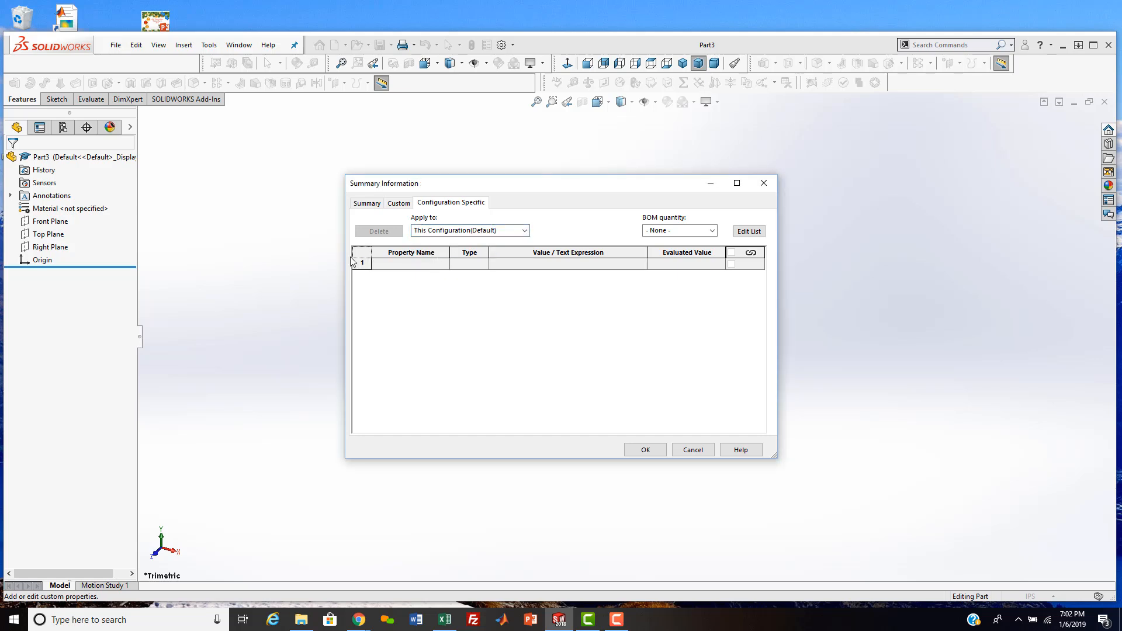
{"action": "left_click", "coordinate": [649, 448]}
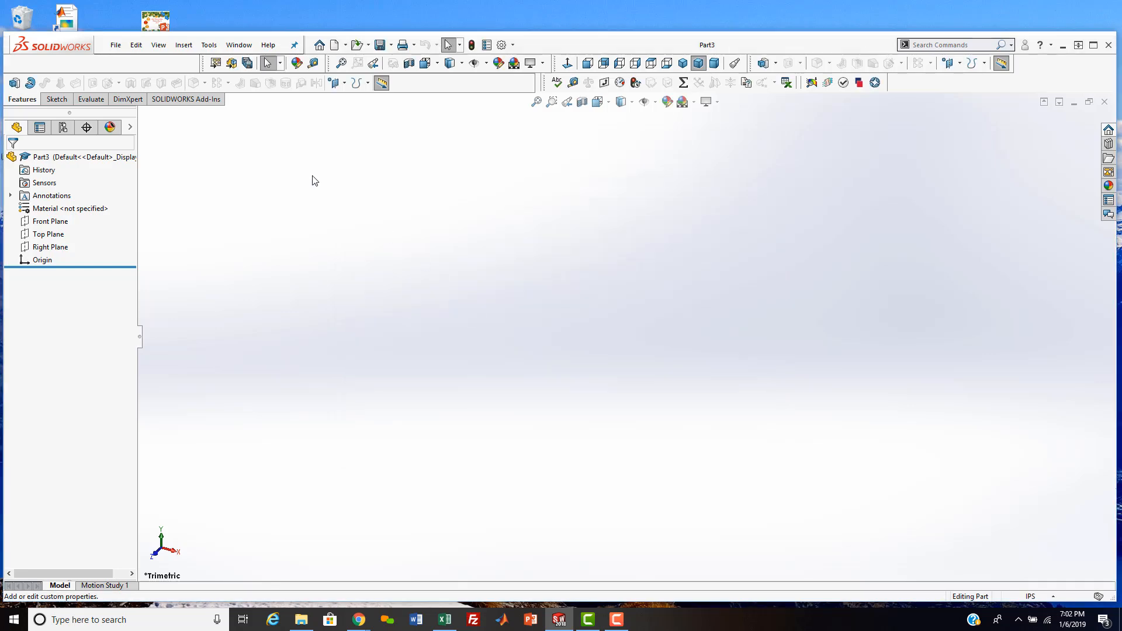
Step: Examine the External References, Default Templates and File Locations settings in the system options
{"action": "left_click", "coordinate": [502, 45]}
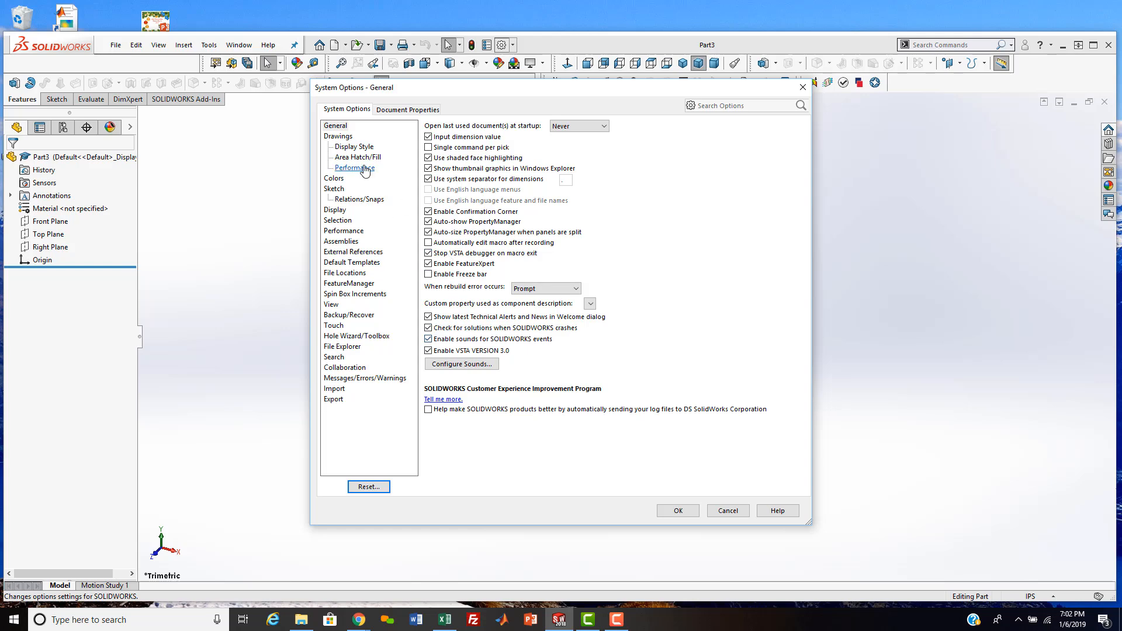
{"action": "left_click", "coordinate": [368, 252]}
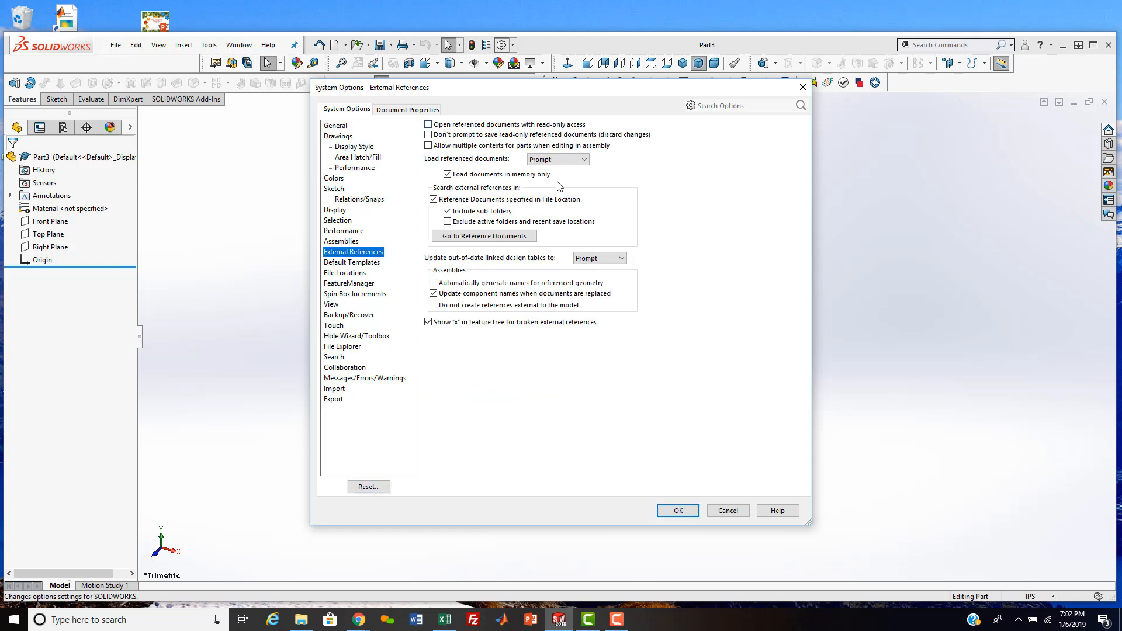
{"action": "left_click", "coordinate": [353, 273]}
{"action": "left_click", "coordinate": [350, 252]}
{"action": "left_click", "coordinate": [343, 264]}
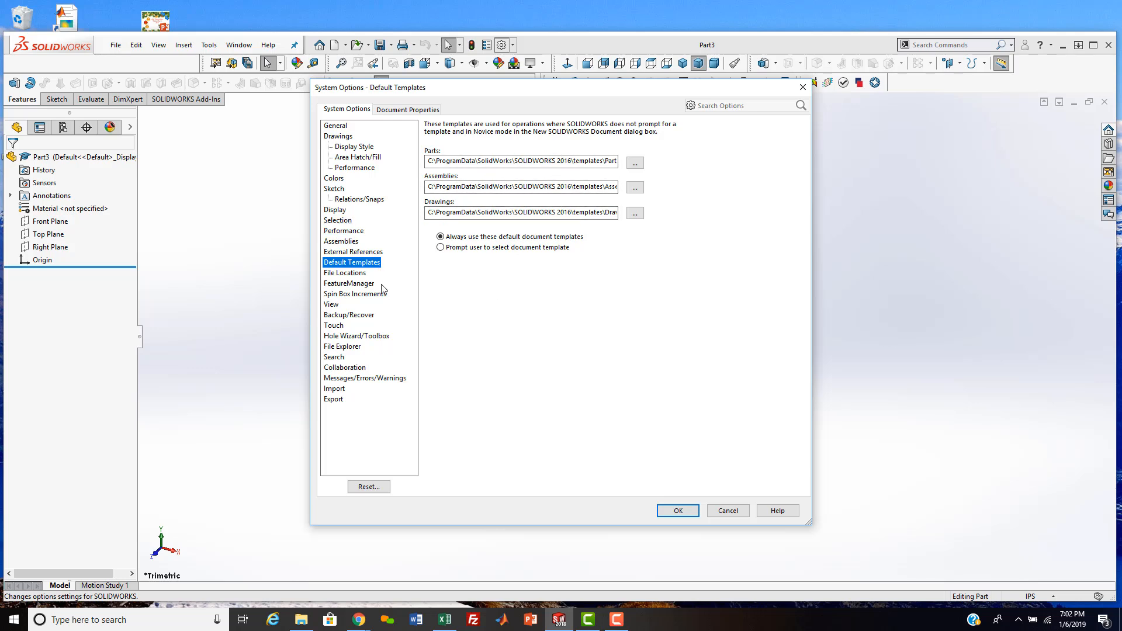
{"action": "left_click", "coordinate": [348, 272]}
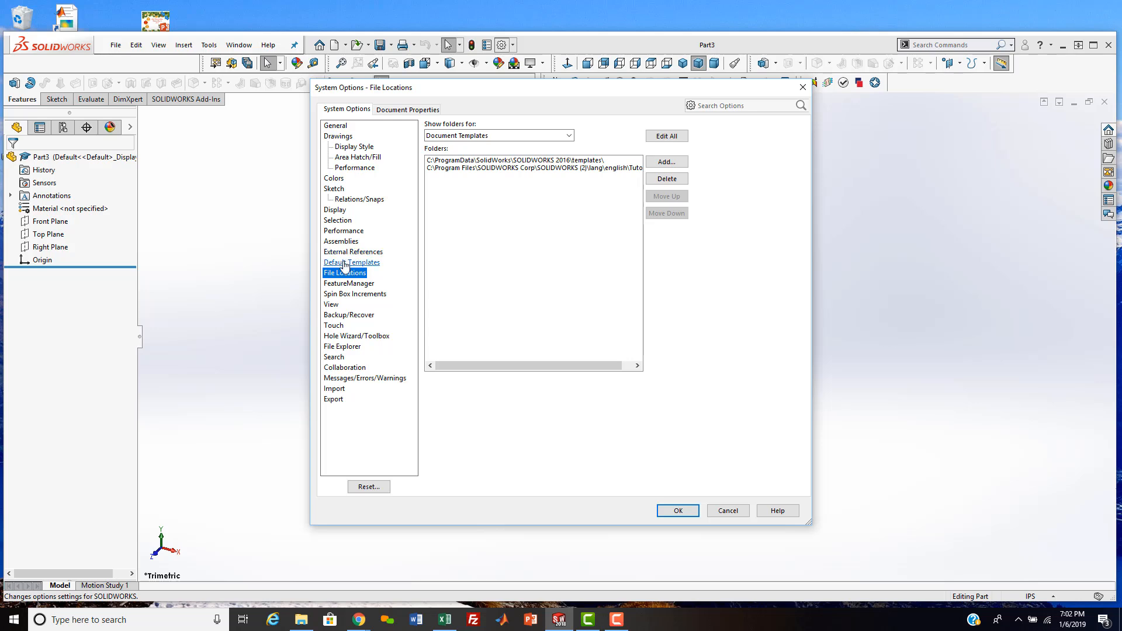
Step: Examine the document properties' drafting standard with its dimension and annotation categories, and bring up the Balloons settings
{"action": "left_click", "coordinate": [398, 111]}
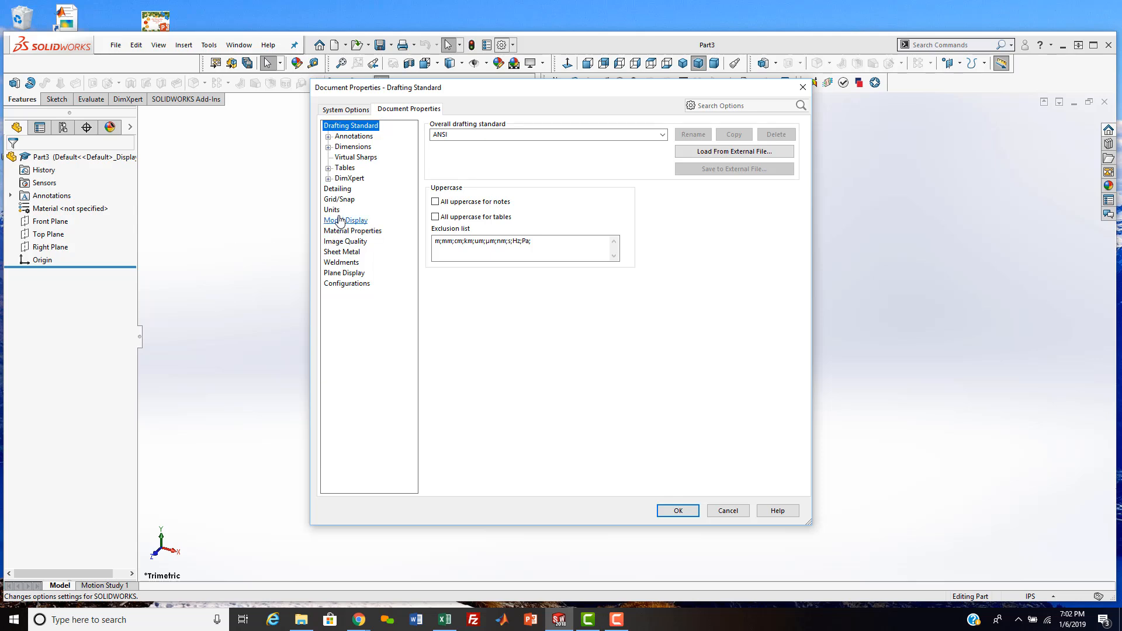
{"action": "left_click", "coordinate": [329, 147]}
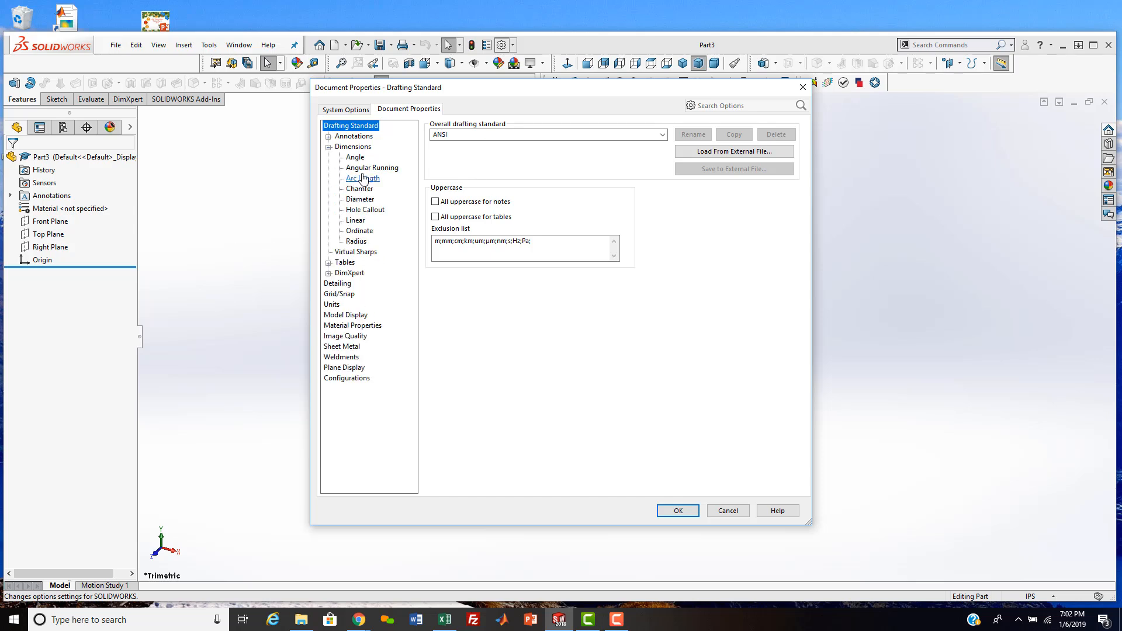
{"action": "left_click", "coordinate": [329, 136]}
{"action": "left_click", "coordinate": [359, 146]}
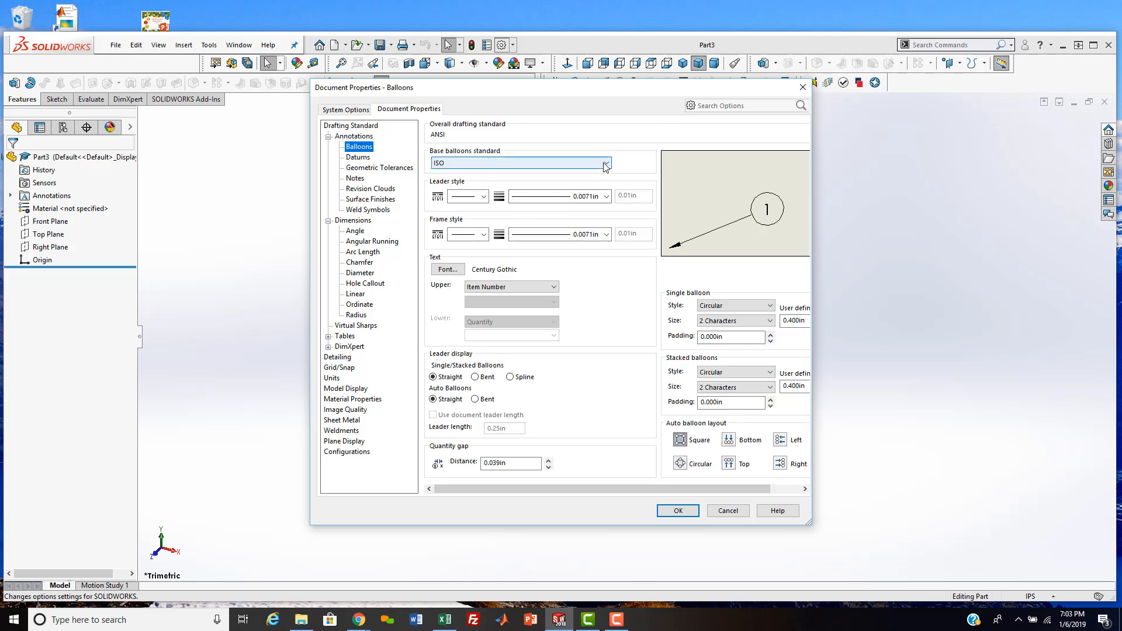
Step: Set the base balloons standard to ANSI, with a dash-dot leader line style and a dashed frame line style
{"action": "left_click", "coordinate": [552, 163]}
{"action": "left_click", "coordinate": [451, 174]}
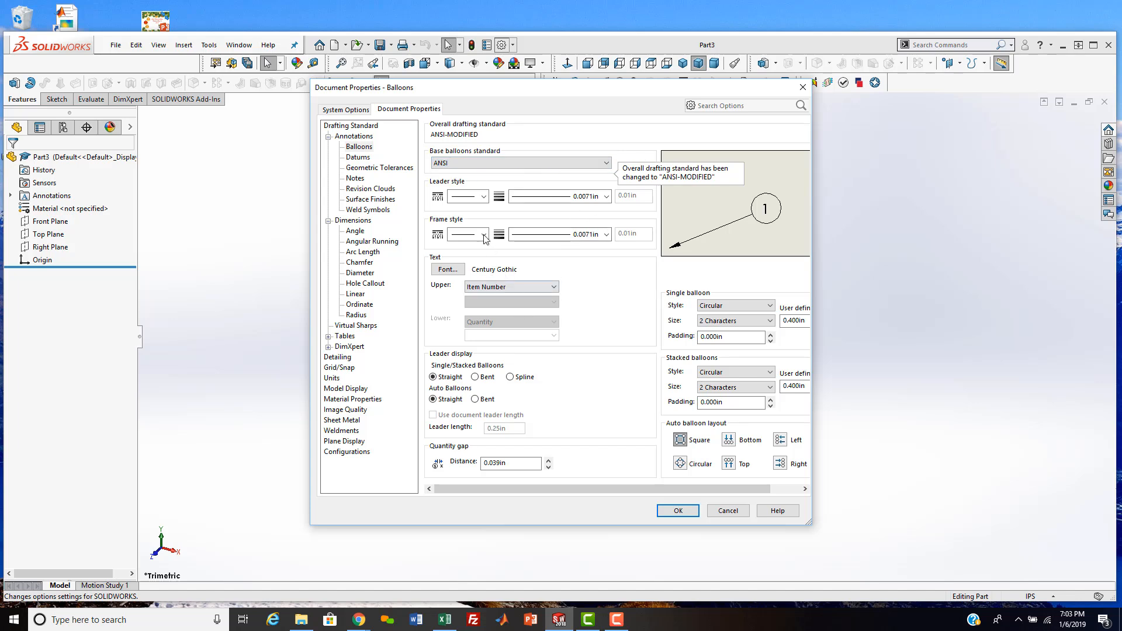
{"action": "left_click", "coordinate": [484, 196]}
{"action": "left_click", "coordinate": [485, 249]}
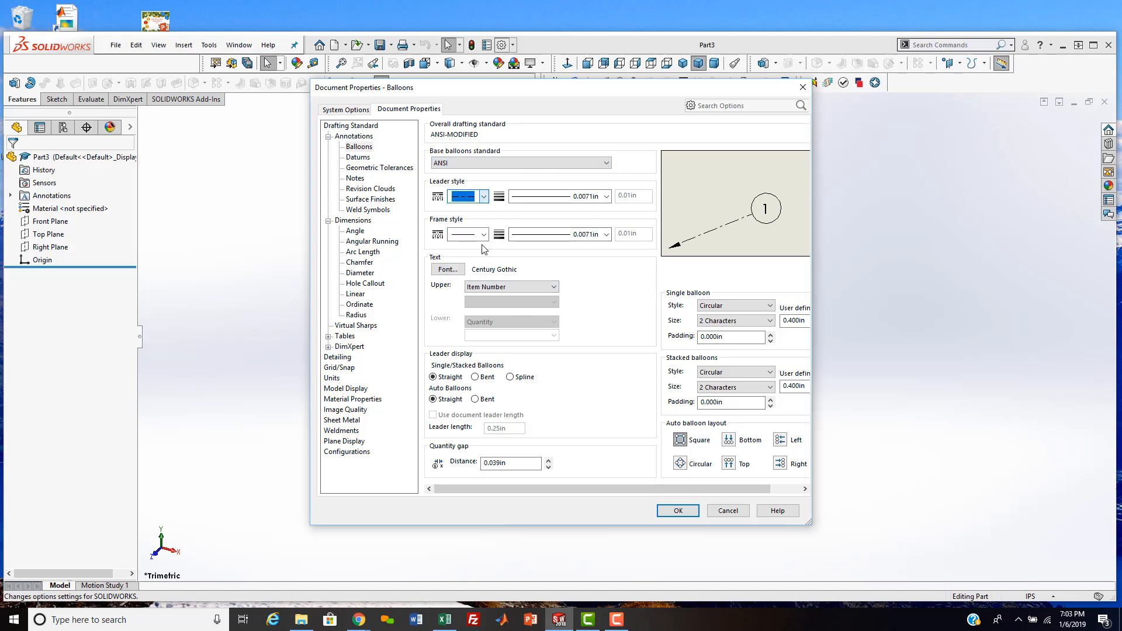
{"action": "left_click", "coordinate": [484, 234]}
{"action": "left_click", "coordinate": [465, 255]}
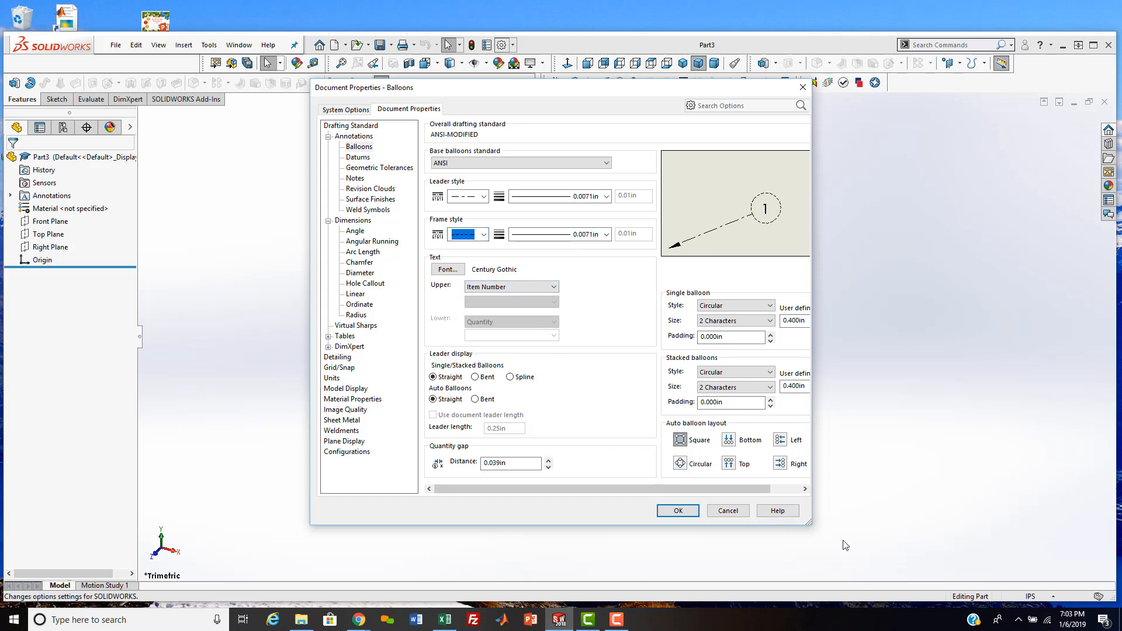
Step: Widen the document properties dialog, view the Datums settings and close the dialog without saving any changes
{"action": "left_click_drag", "start_coordinate": [806, 522], "coordinate": [929, 524]}
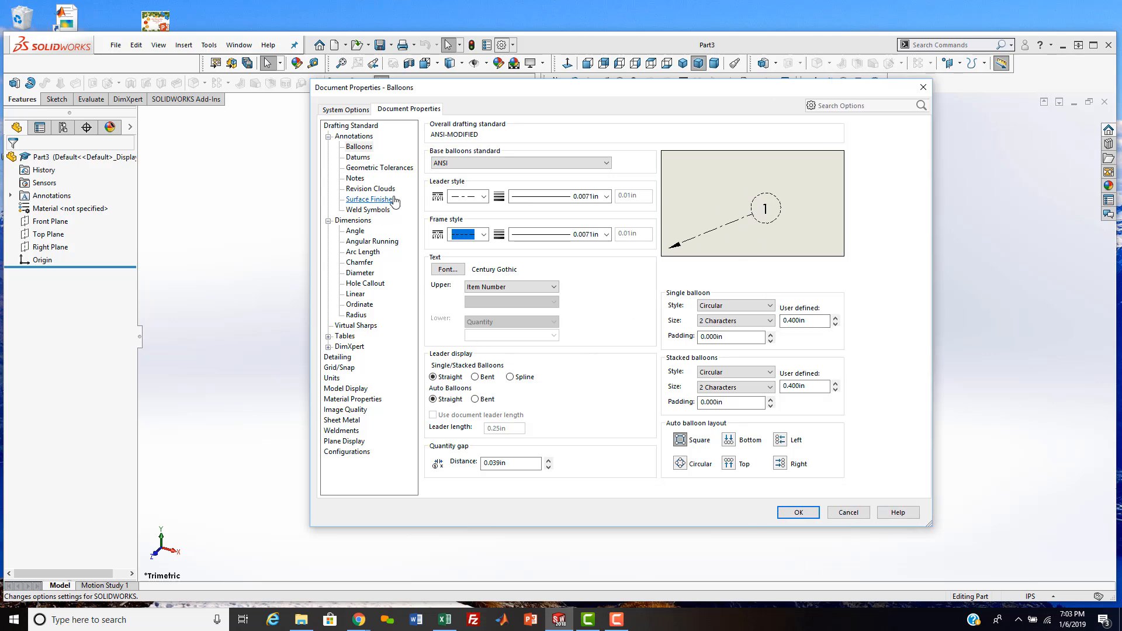
{"action": "left_click", "coordinate": [358, 157]}
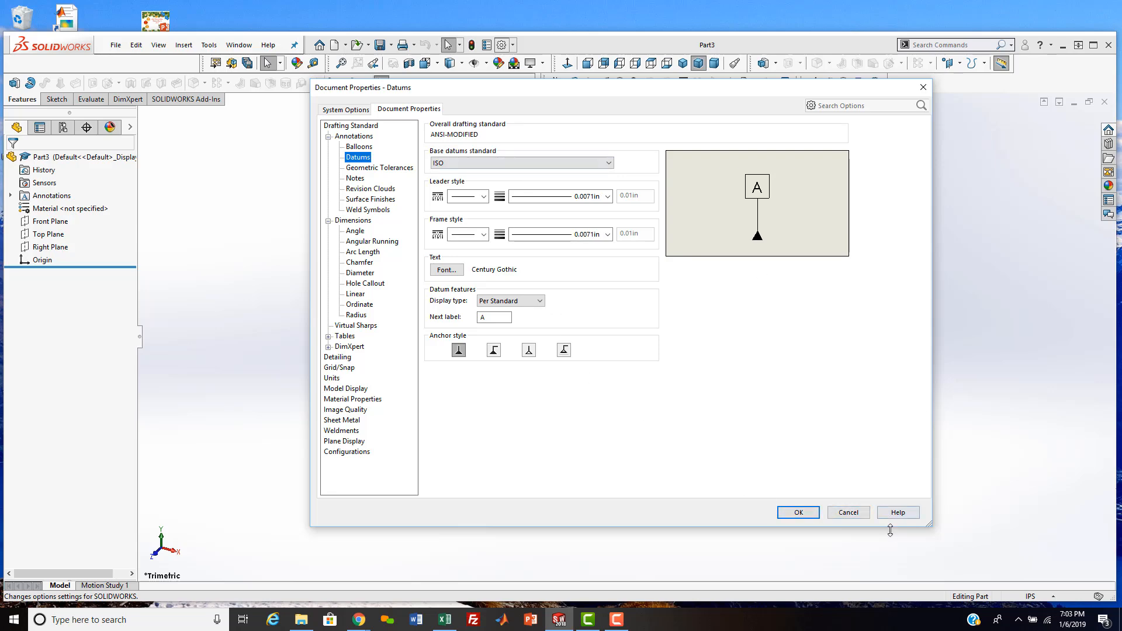
{"action": "left_click", "coordinate": [847, 512]}
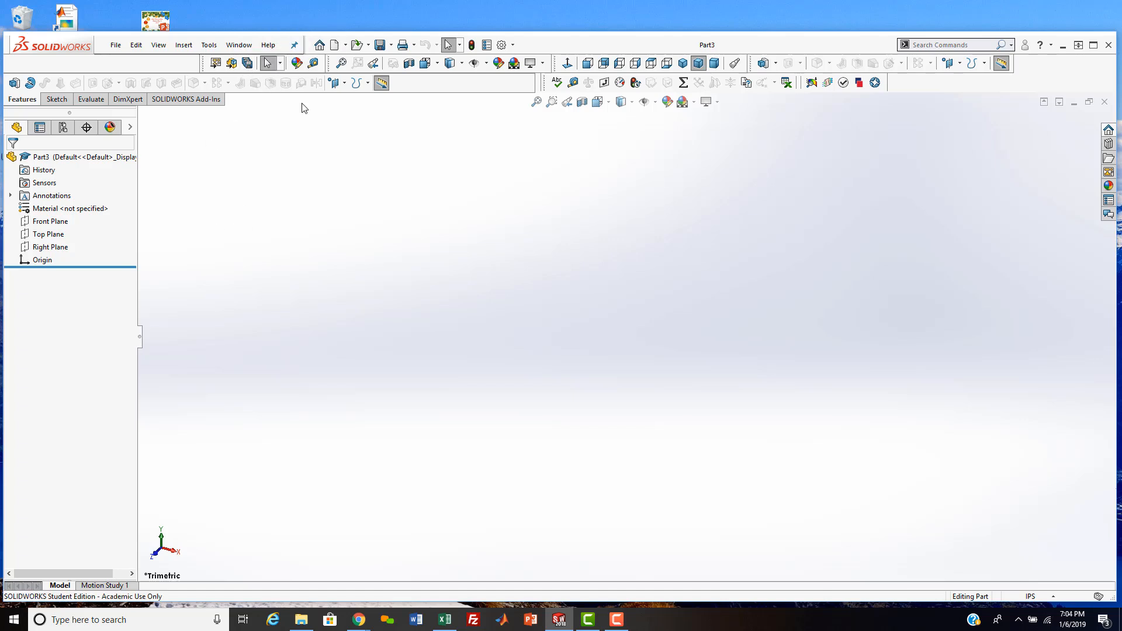
Step: Examine the available save options and the Measure tool, closing both without using them
{"action": "left_click", "coordinate": [138, 47]}
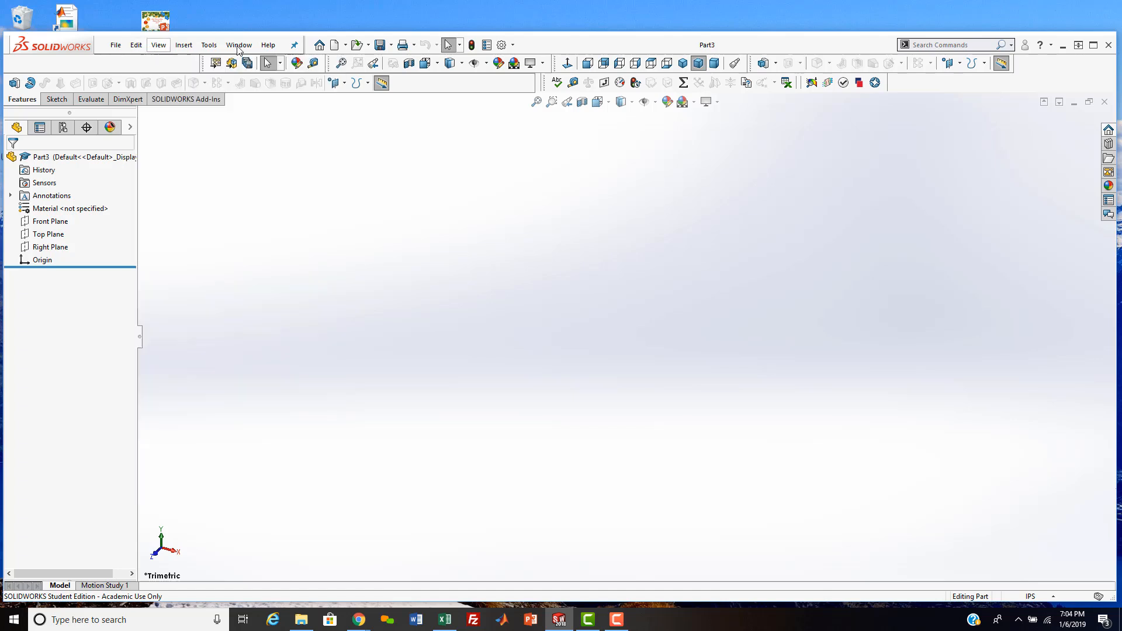
{"action": "left_click", "coordinate": [391, 46]}
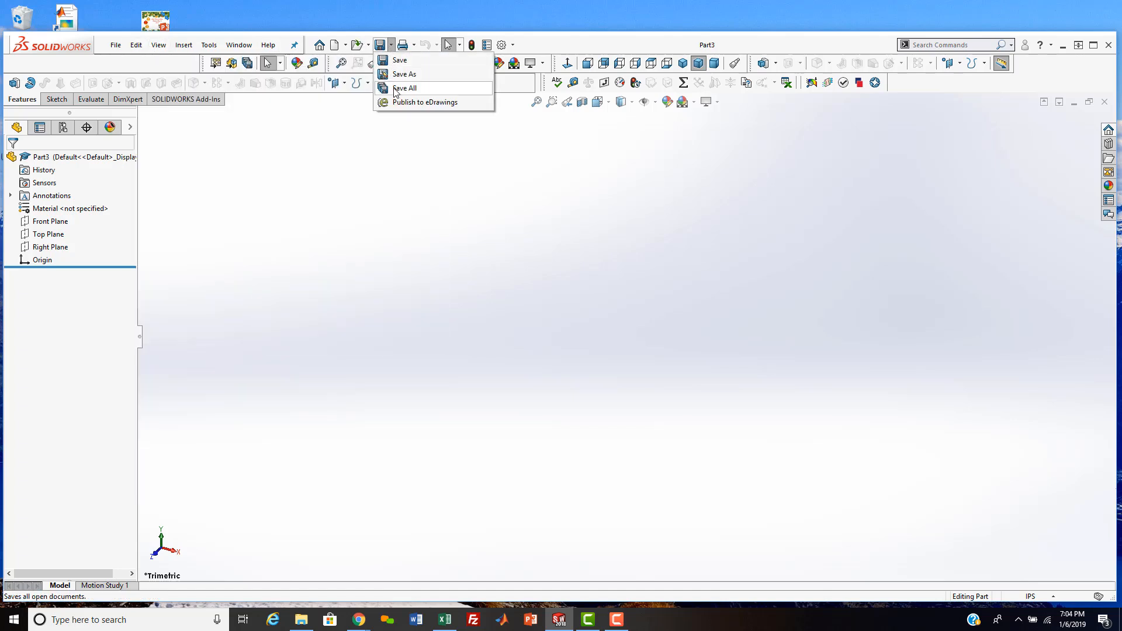
{"action": "left_click", "coordinate": [300, 149]}
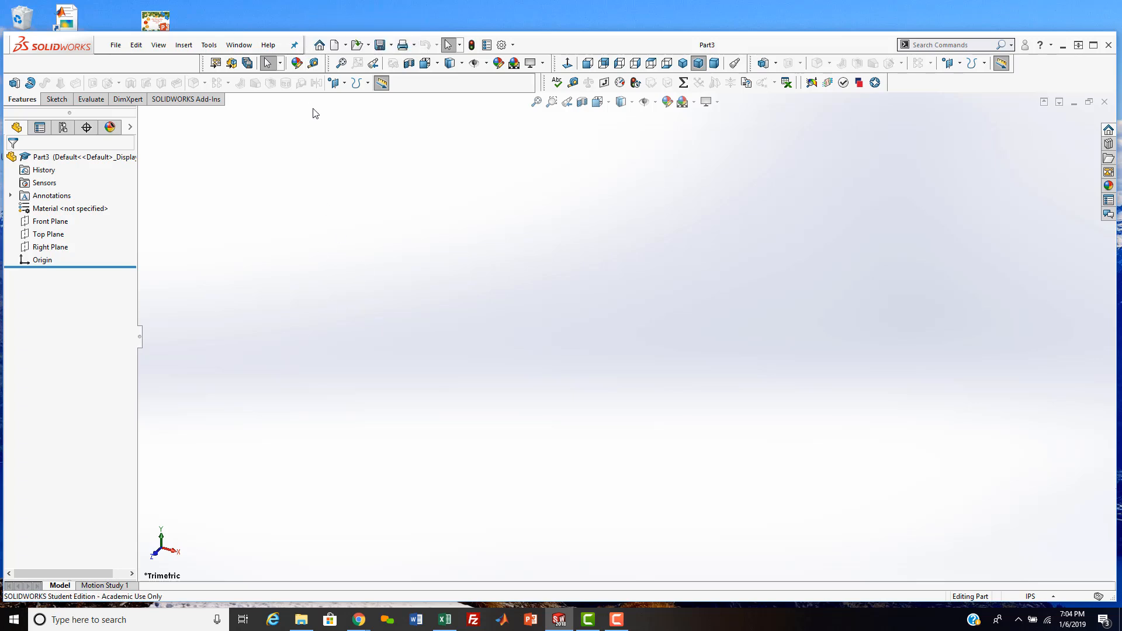
{"action": "left_click", "coordinate": [313, 63]}
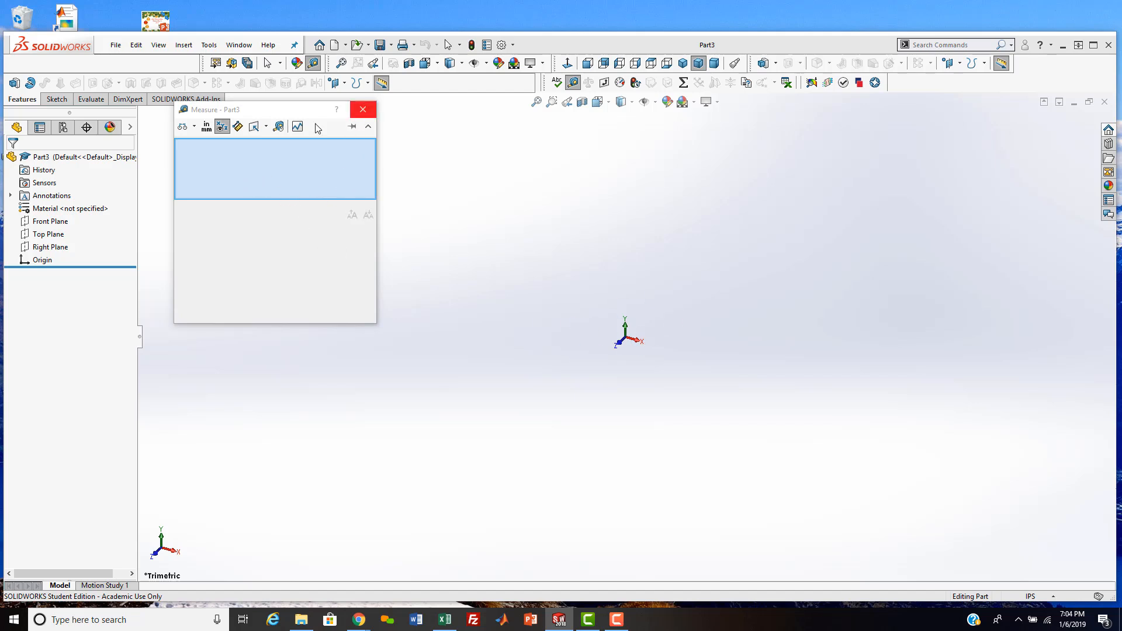
{"action": "left_click", "coordinate": [366, 112]}
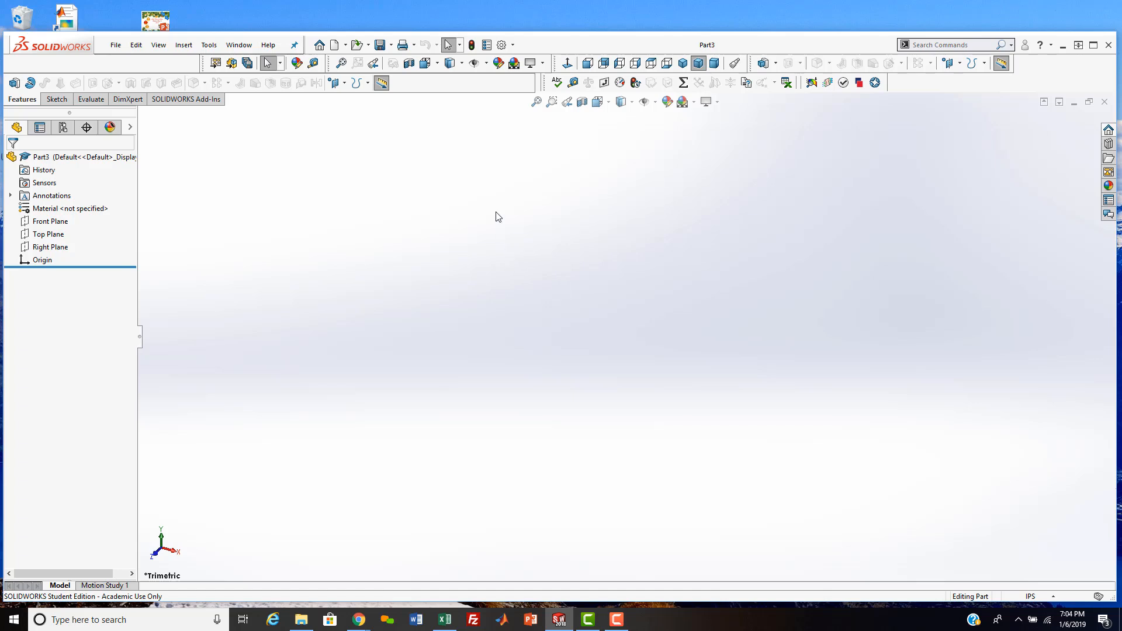
Step: Examine the available view orientations and display styles for the part
{"action": "left_click", "coordinate": [424, 64]}
{"action": "left_click", "coordinate": [437, 63]}
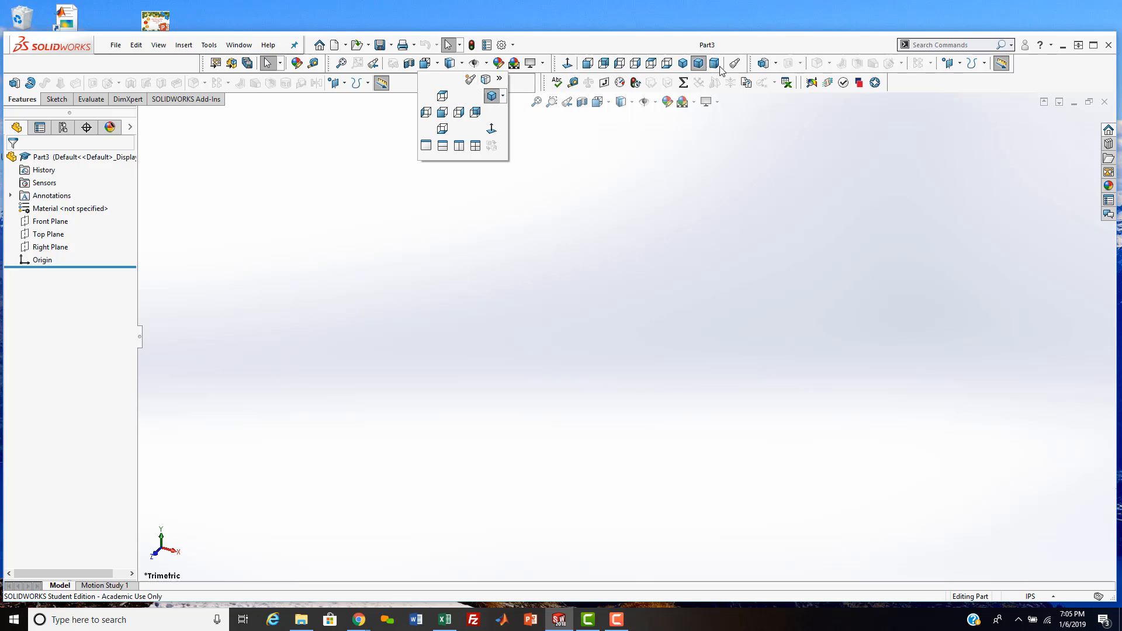
{"action": "left_click", "coordinate": [587, 225]}
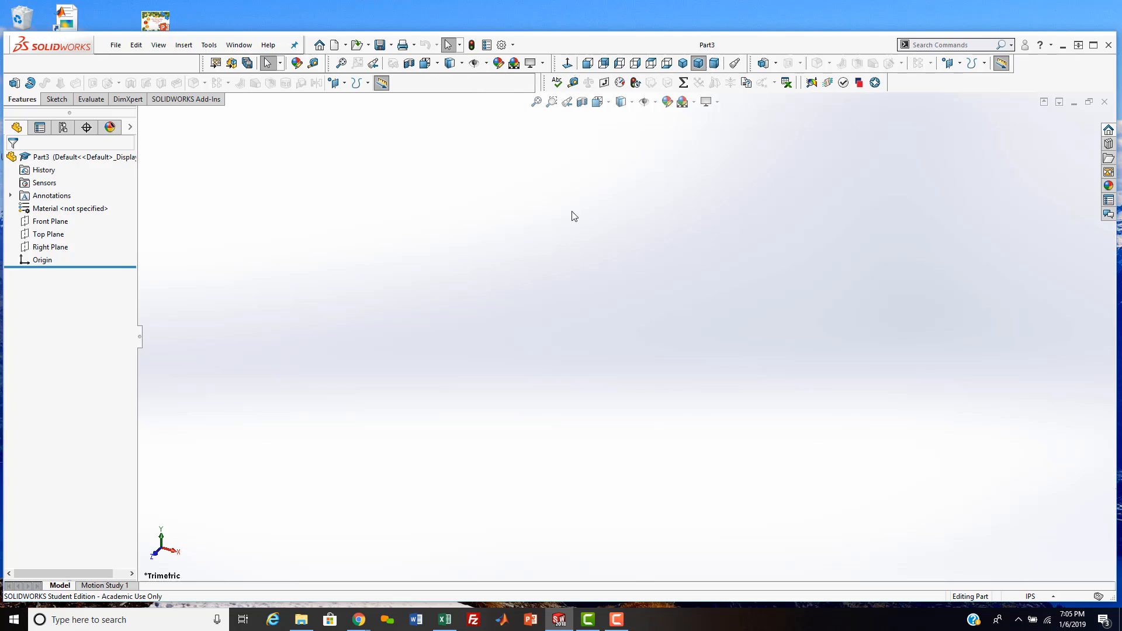
{"action": "left_click", "coordinate": [462, 64]}
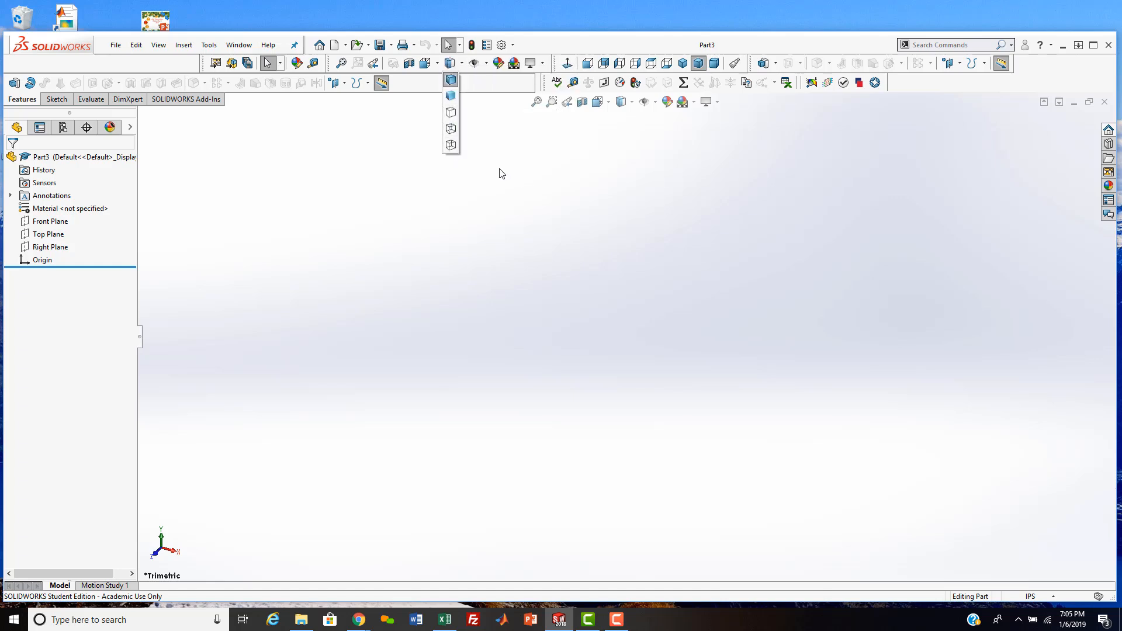
Step: Hide all item types in the graphics area, restore their visibility and examine the individual show and hide options
{"action": "left_click", "coordinate": [486, 63]}
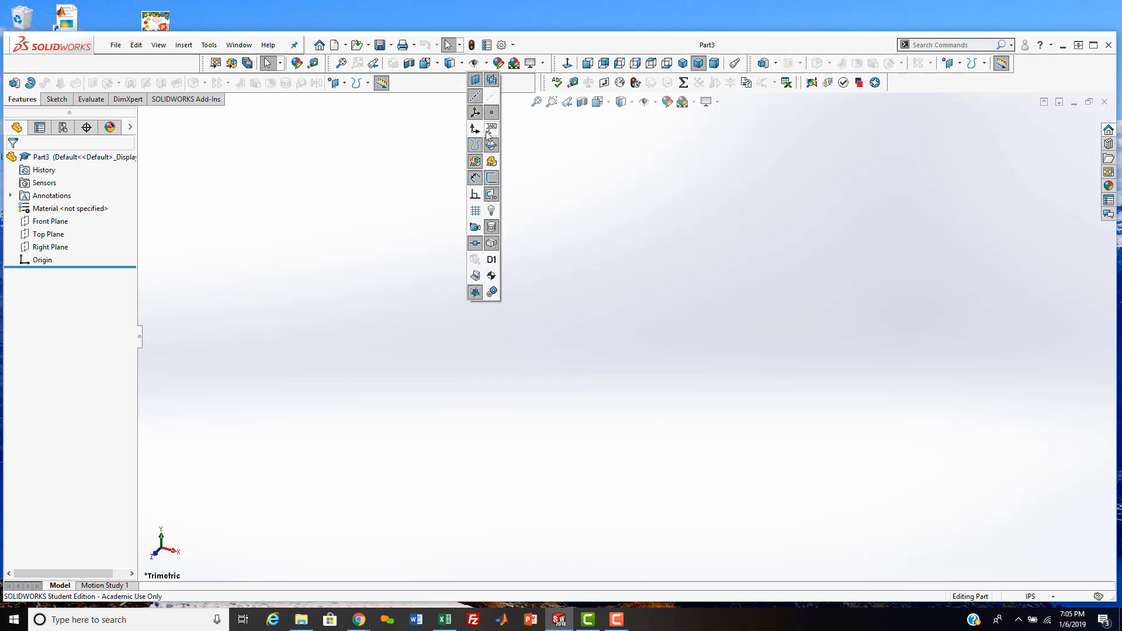
{"action": "left_click", "coordinate": [477, 77]}
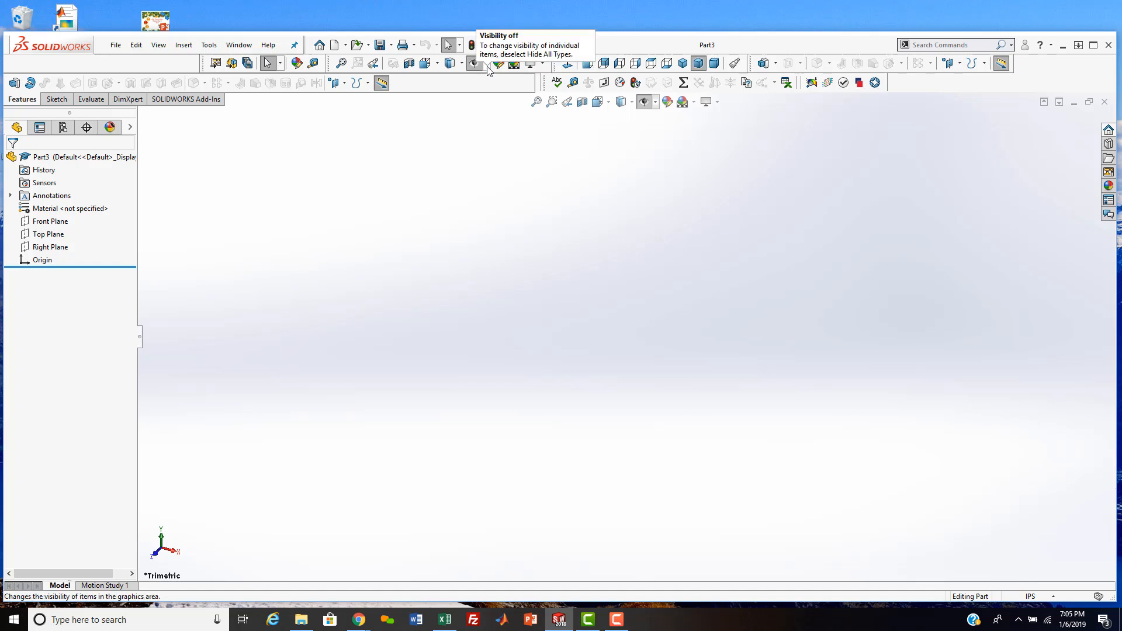
{"action": "left_click", "coordinate": [487, 64]}
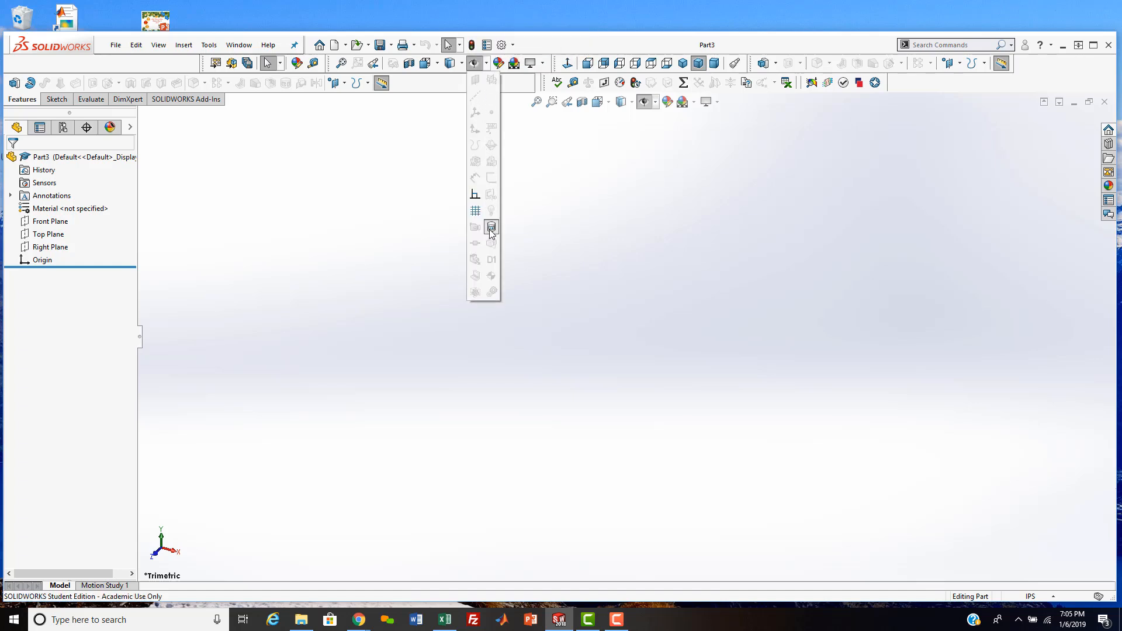
{"action": "left_click", "coordinate": [491, 229]}
{"action": "left_click", "coordinate": [486, 63]}
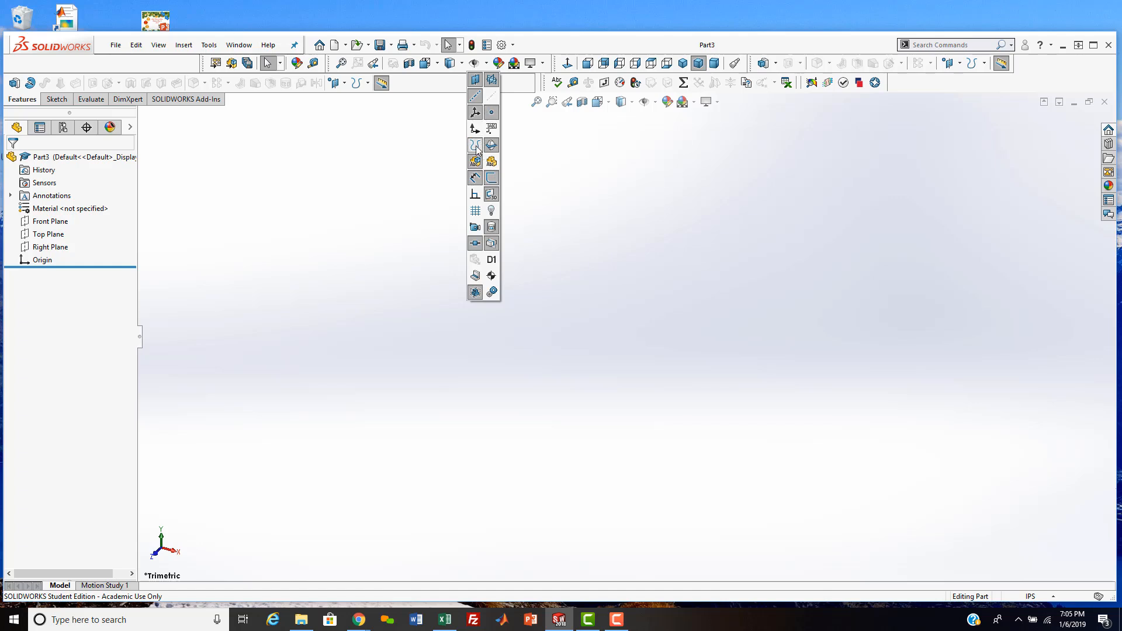
{"action": "left_click", "coordinate": [528, 185]}
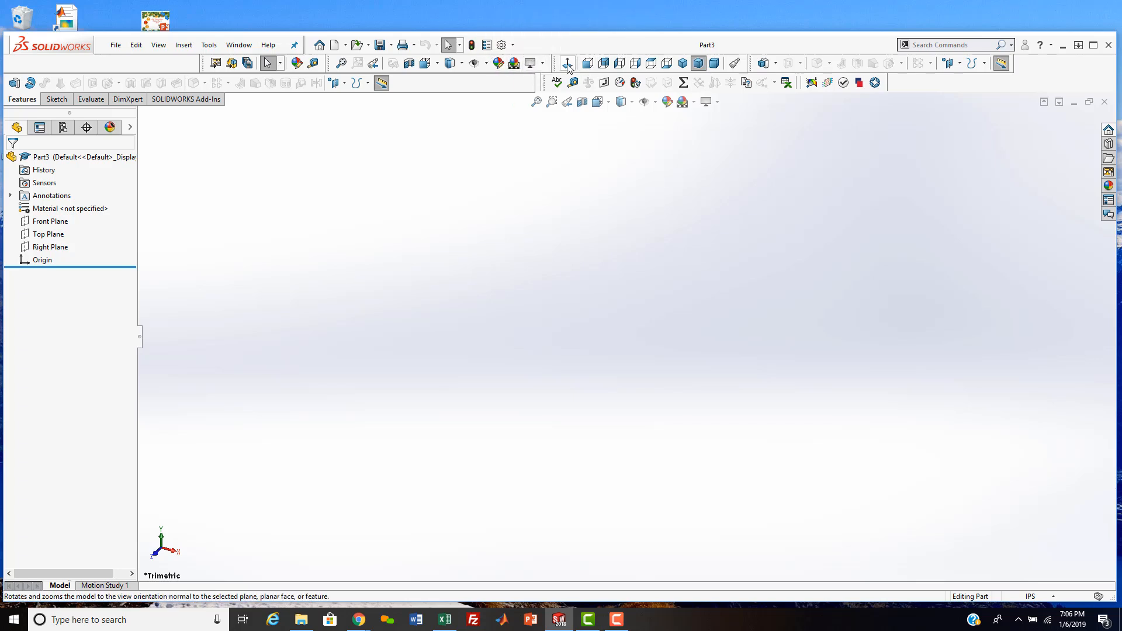
Step: Examine the boss/base, reference geometry and curves commands available on the Features toolbar
{"action": "left_click", "coordinate": [776, 65]}
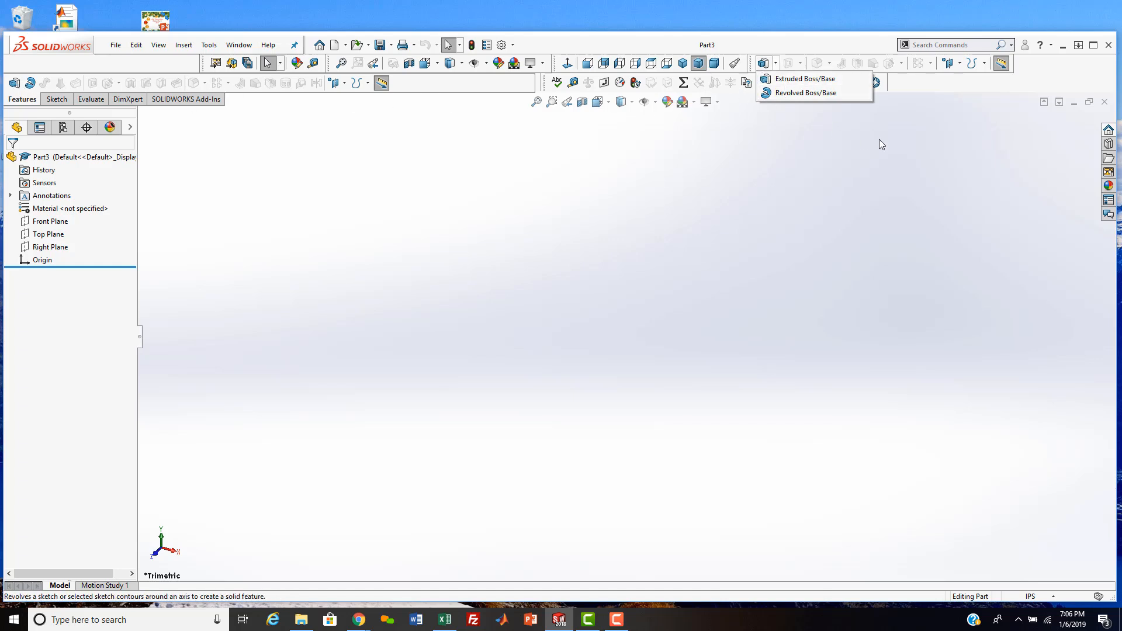
{"action": "left_click", "coordinate": [957, 64]}
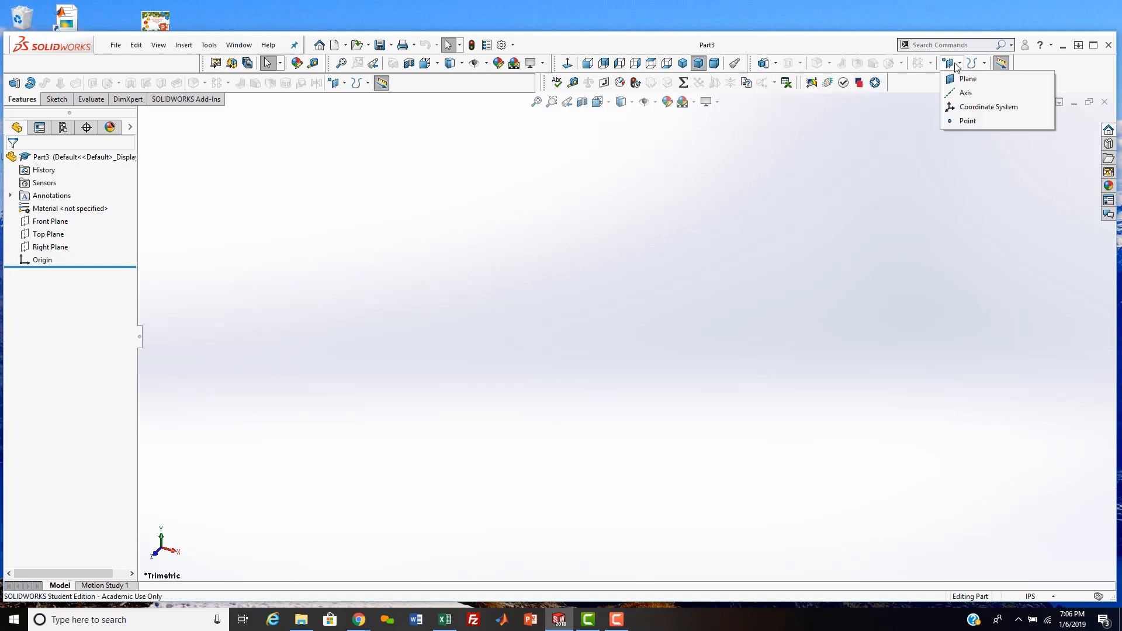
{"action": "left_click", "coordinate": [956, 66]}
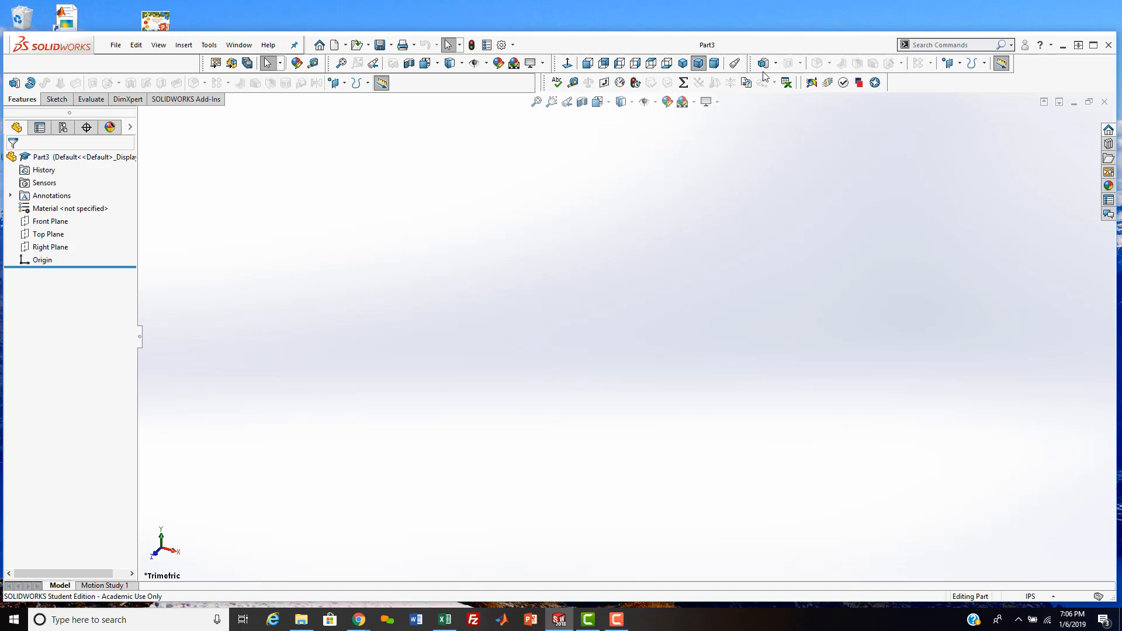
{"action": "left_click", "coordinate": [984, 64]}
Step: Undock and close the Features toolbar, and restore it docked in the toolbar row beneath the menu bar
{"action": "left_click_drag", "start_coordinate": [752, 63], "coordinate": [760, 155]}
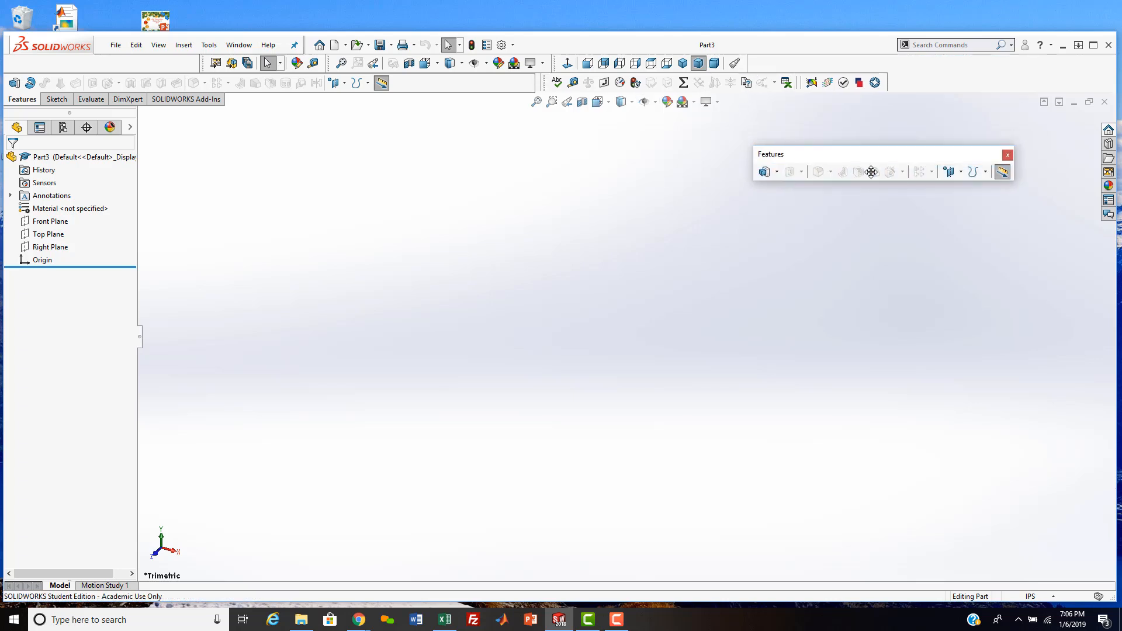
{"action": "left_click", "coordinate": [1007, 156]}
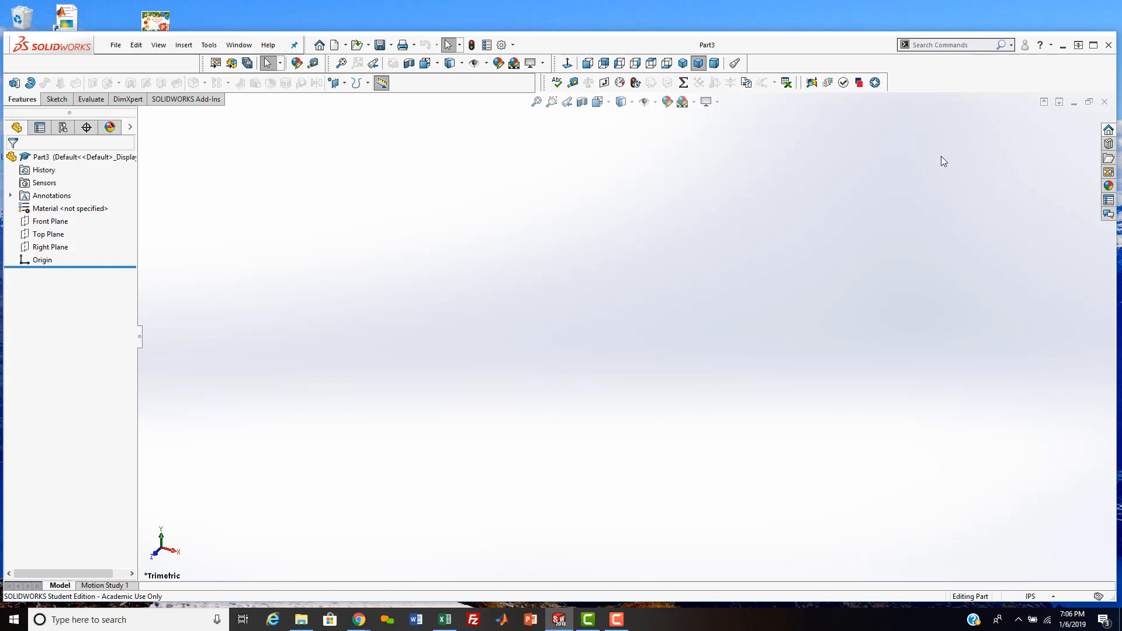
{"action": "right_click", "coordinate": [913, 76]}
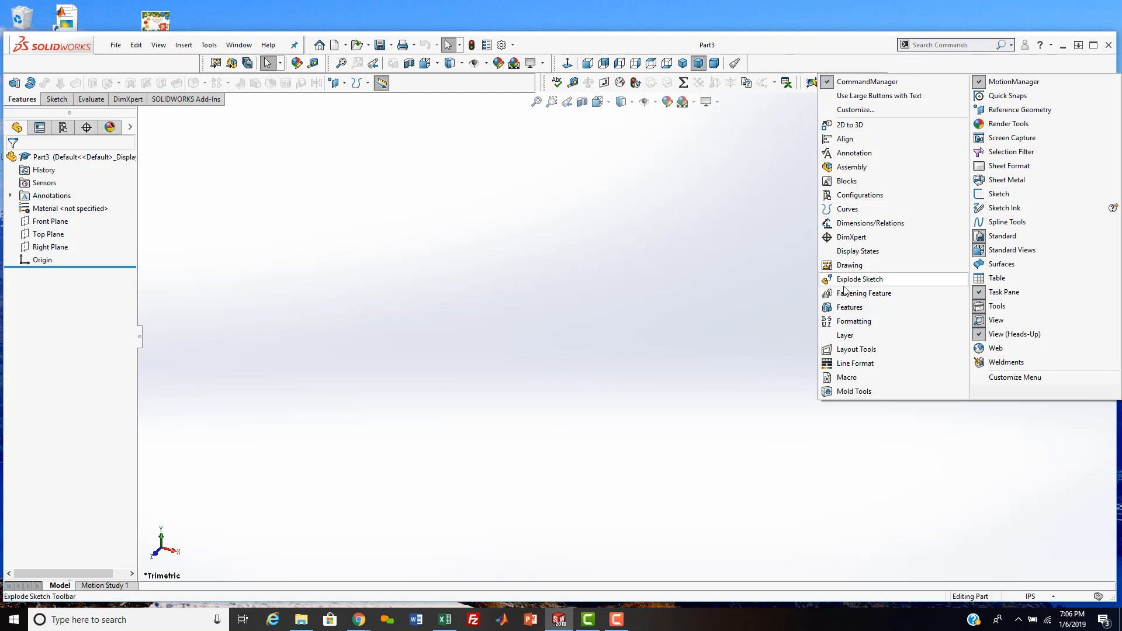
{"action": "left_click", "coordinate": [827, 309]}
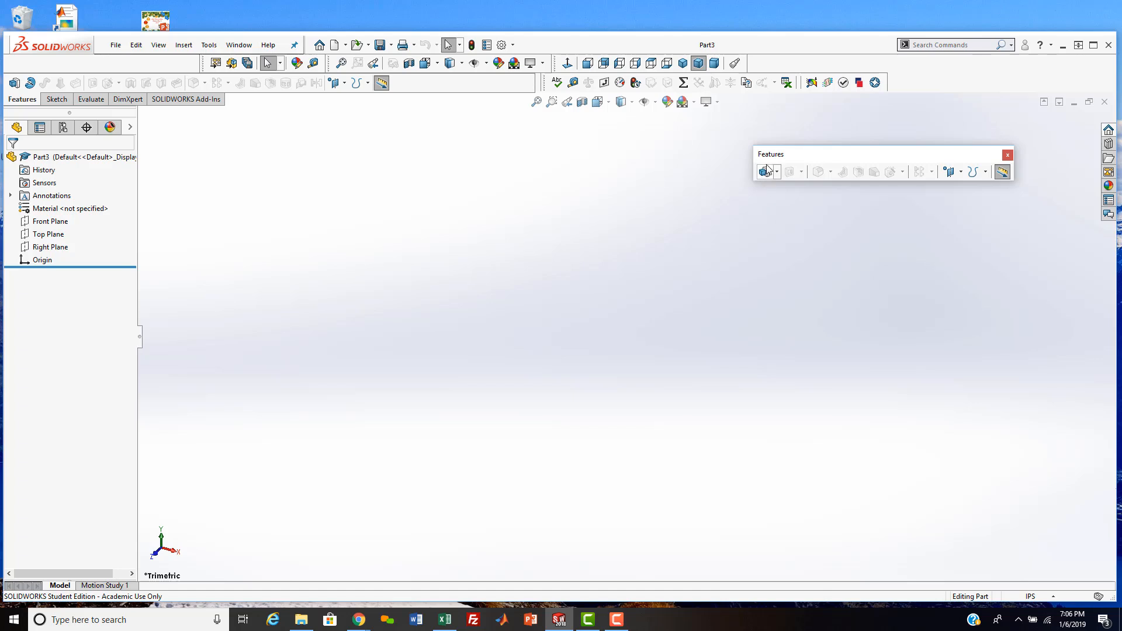
{"action": "left_click_drag", "start_coordinate": [859, 154], "coordinate": [862, 56]}
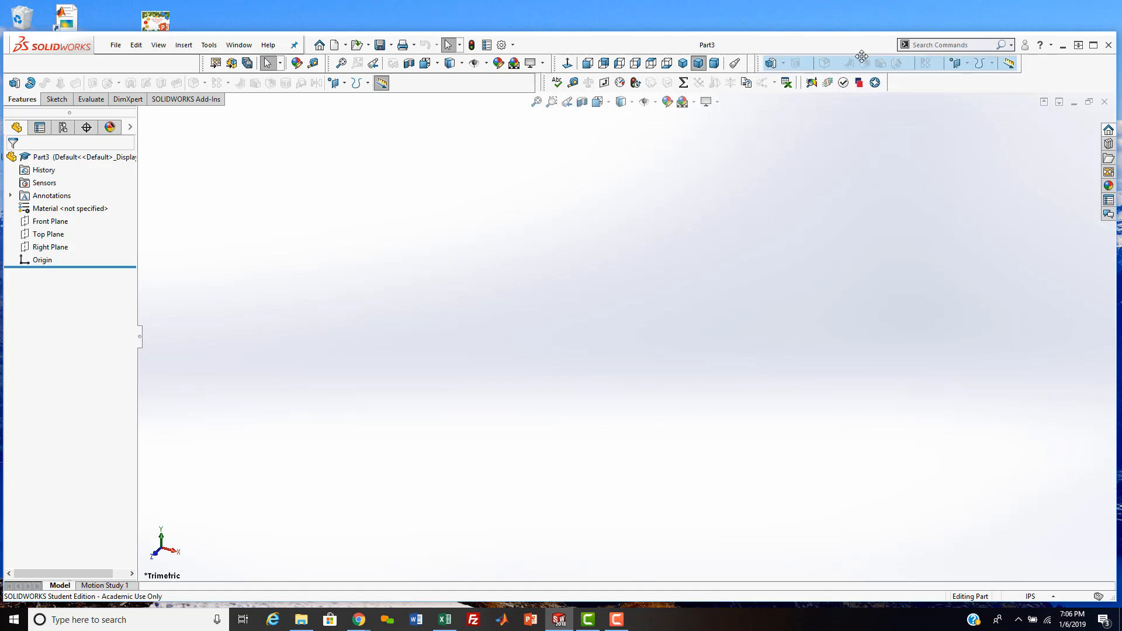
Step: Hide the docked Features toolbar
{"action": "right_click", "coordinate": [971, 86]}
{"action": "left_click", "coordinate": [835, 319]}
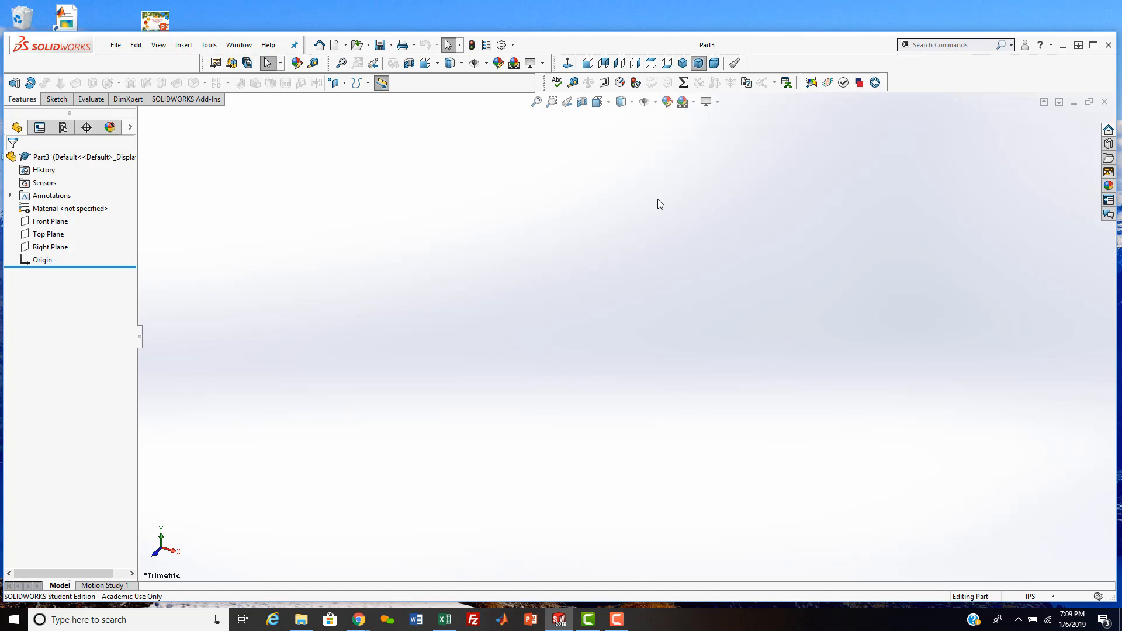
Step: Select the Front, Top and Right planes in the feature tree to view them in the graphics area
{"action": "left_click", "coordinate": [43, 221]}
{"action": "left_click", "coordinate": [50, 246], "text": "shift"}
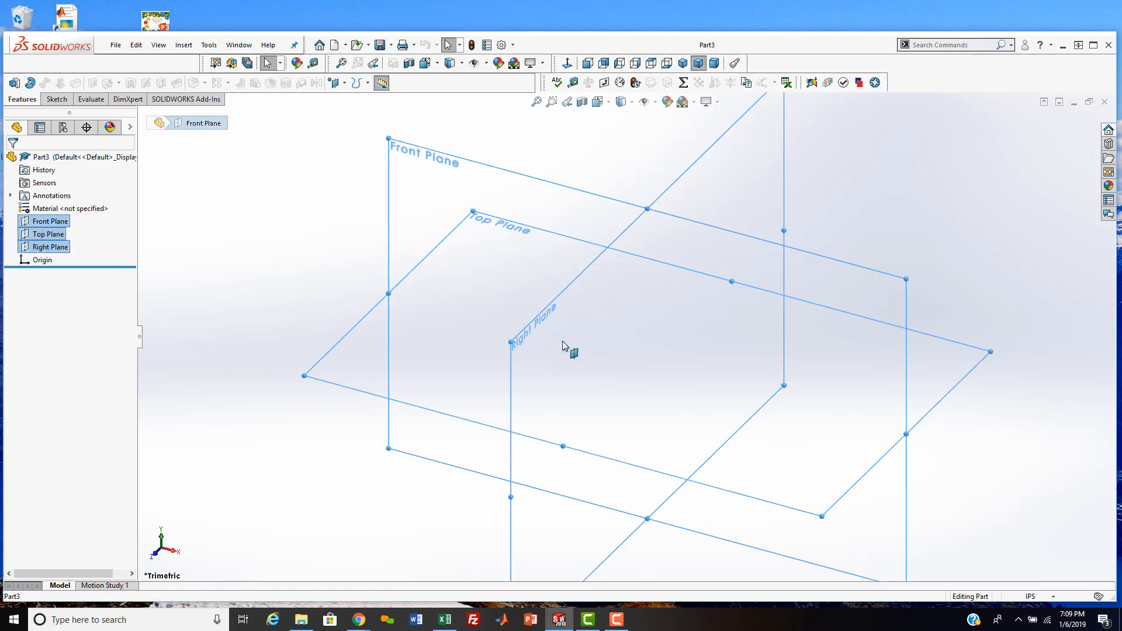
{"action": "scroll", "coordinate": [637, 344], "scroll_direction": "up", "scroll_amount": 2}
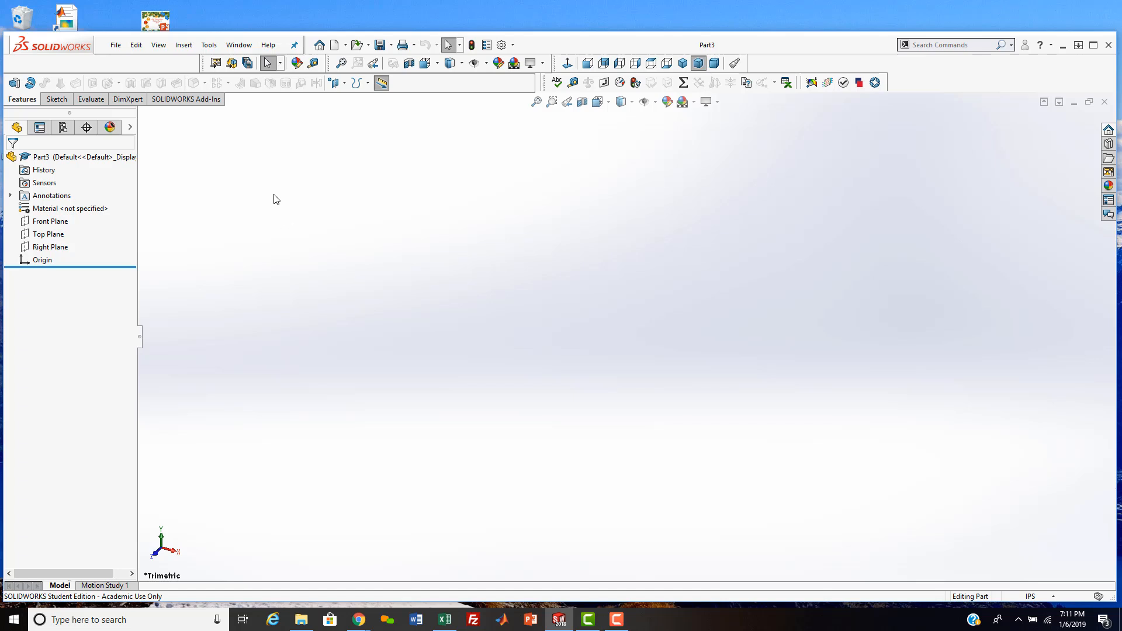
Step: Close the current part and create a new part document
{"action": "left_click", "coordinate": [1104, 102]}
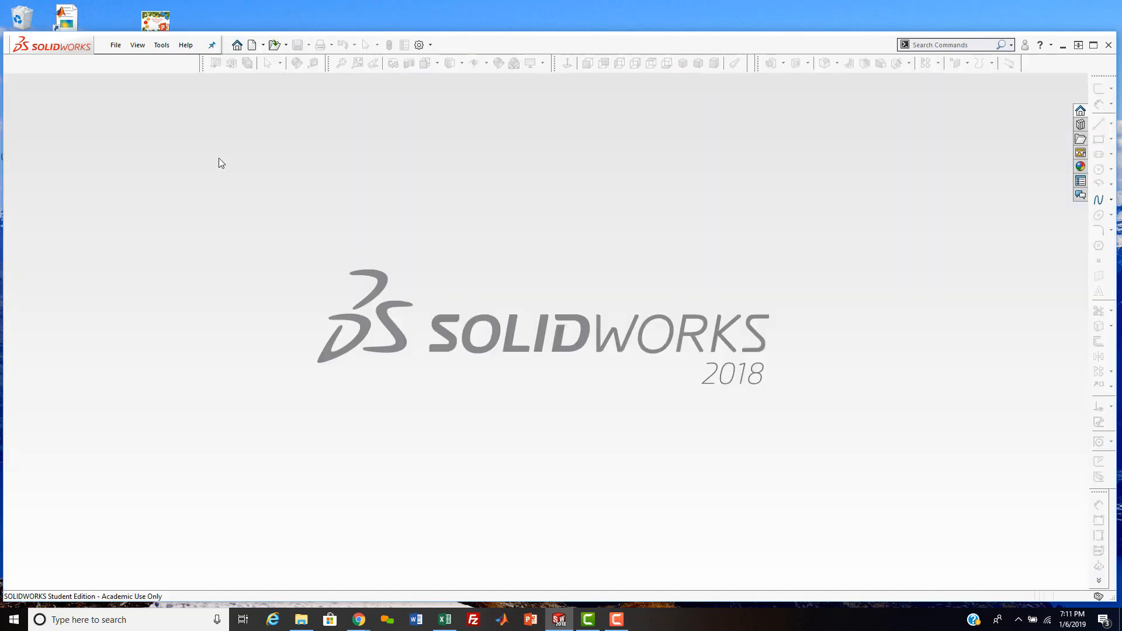
{"action": "left_click", "coordinate": [115, 45]}
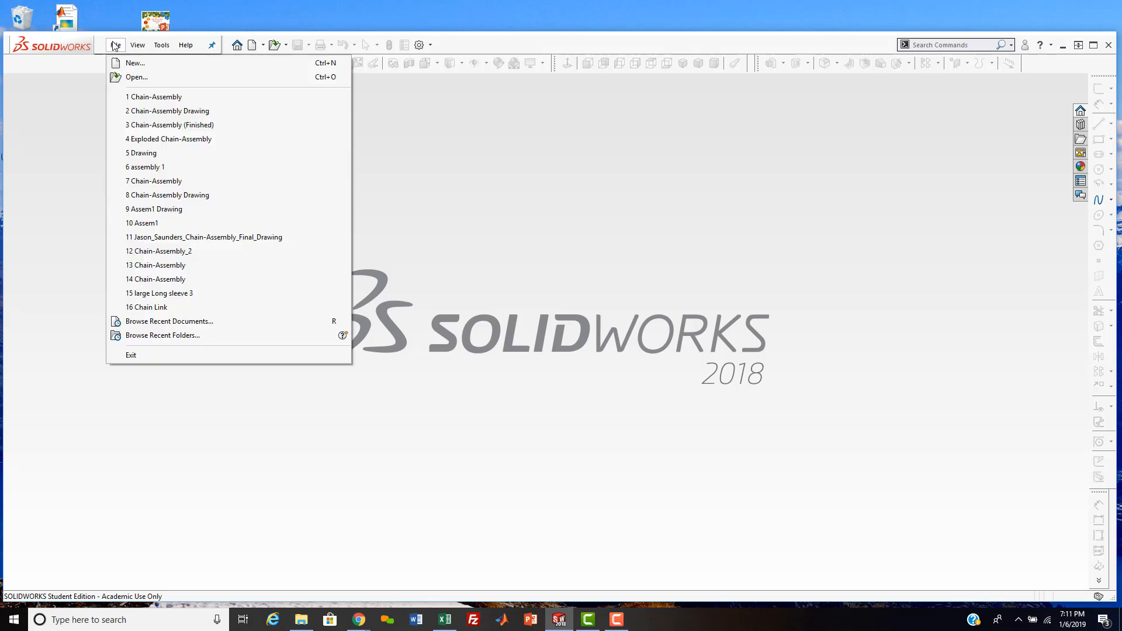
{"action": "left_click", "coordinate": [134, 64]}
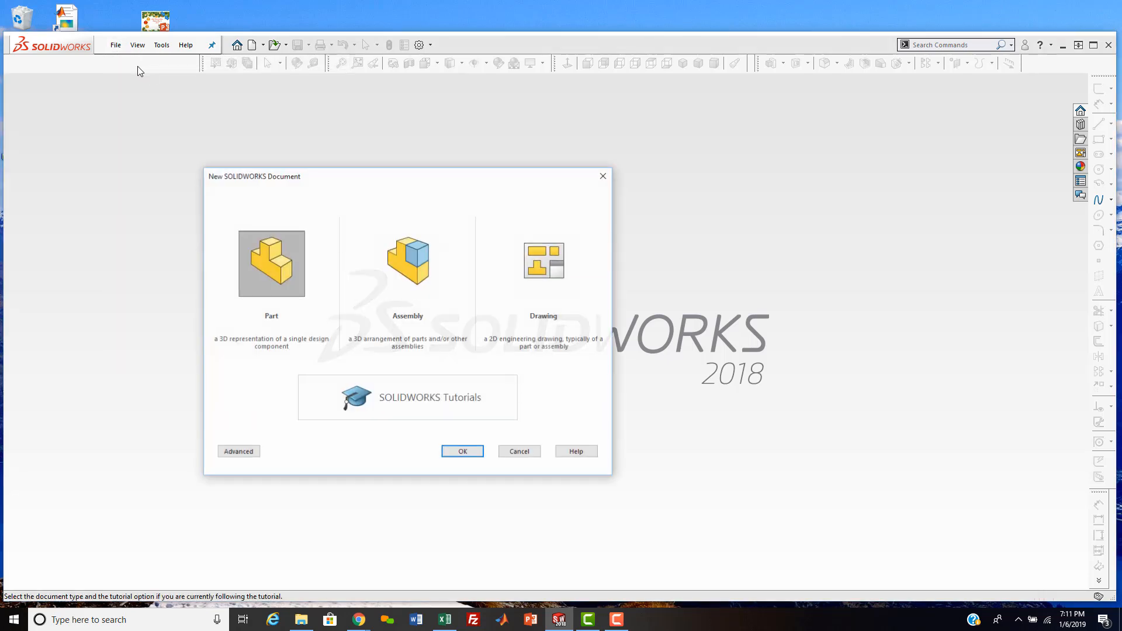
{"action": "left_click", "coordinate": [281, 281]}
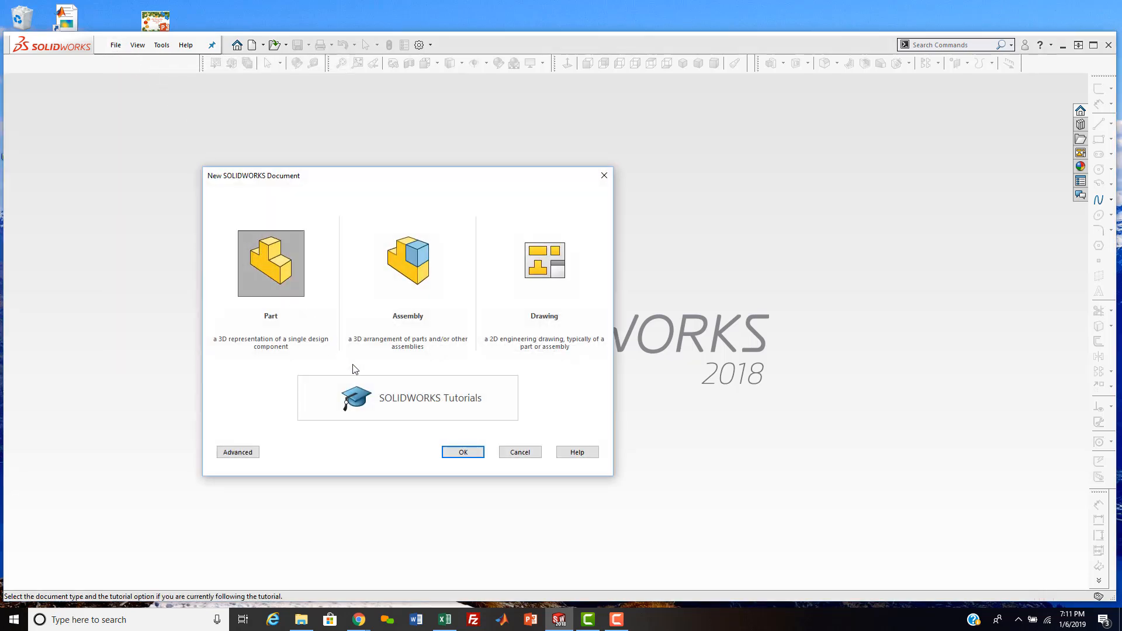
{"action": "left_click", "coordinate": [462, 453]}
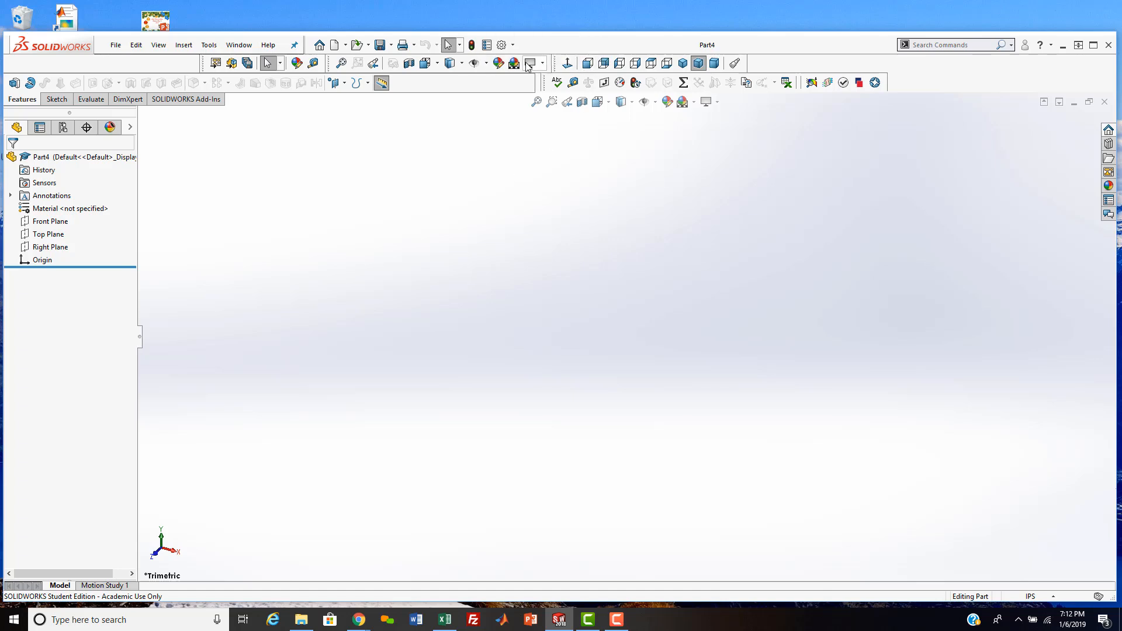
Step: Set the basic length decimals to .1234 in the document's units properties
{"action": "left_click", "coordinate": [502, 45]}
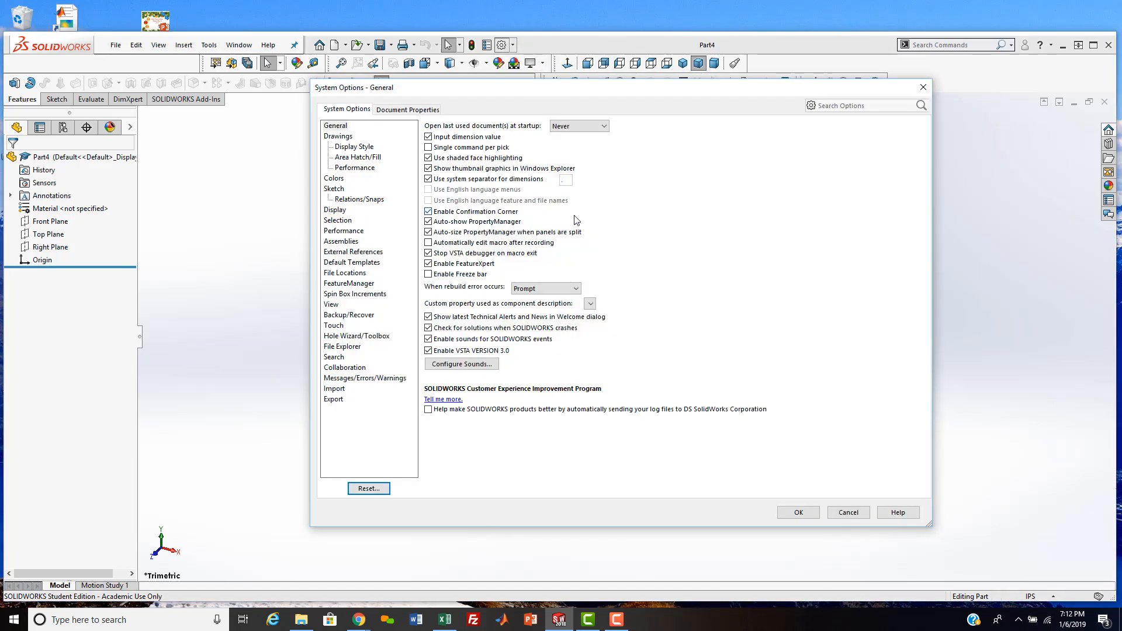
{"action": "left_click", "coordinate": [404, 111]}
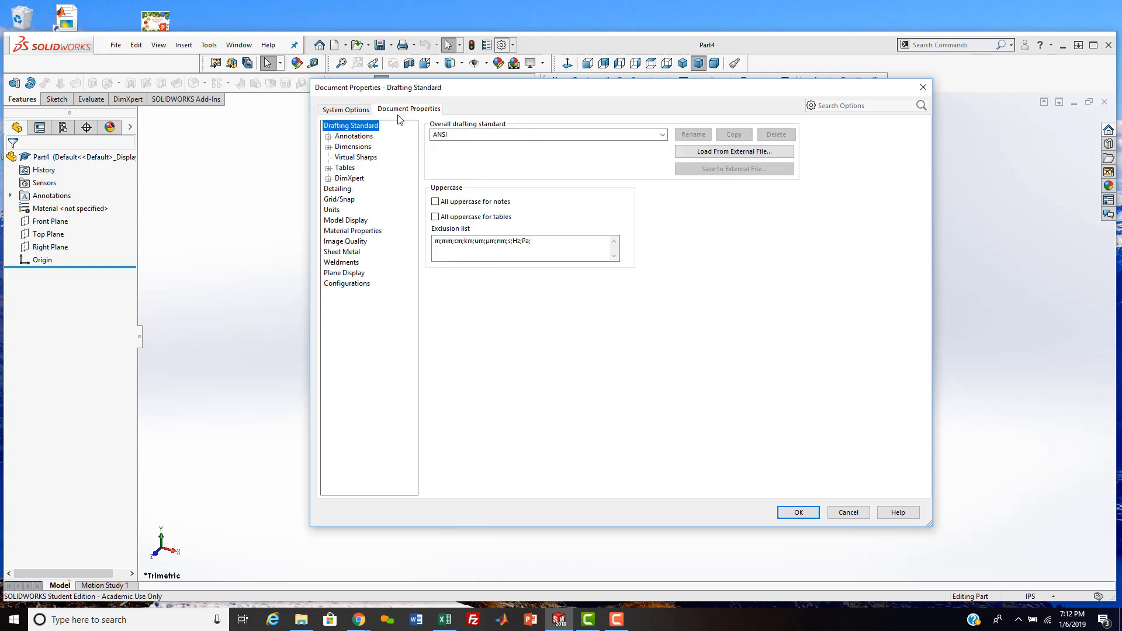
{"action": "left_click", "coordinate": [331, 211]}
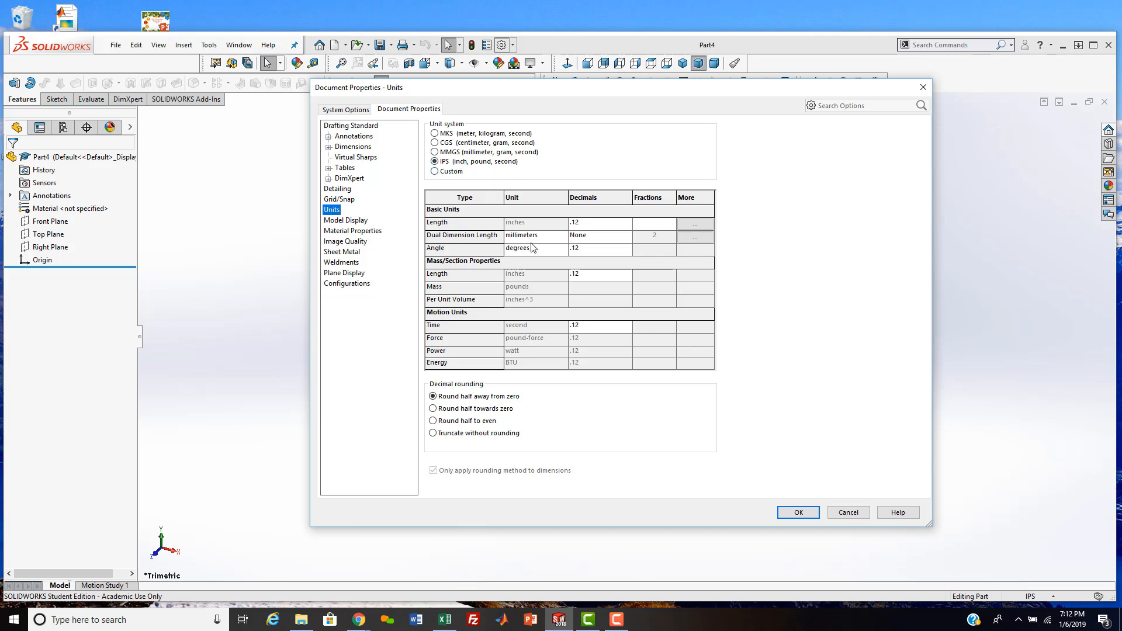
{"action": "left_click", "coordinate": [626, 223]}
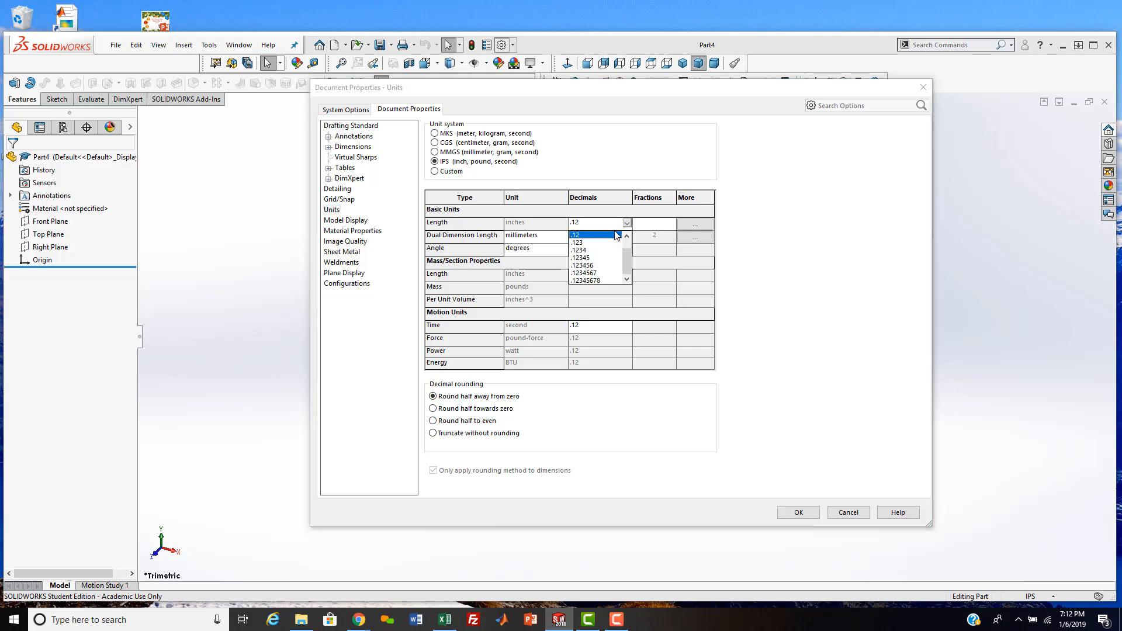
{"action": "left_click", "coordinate": [588, 250]}
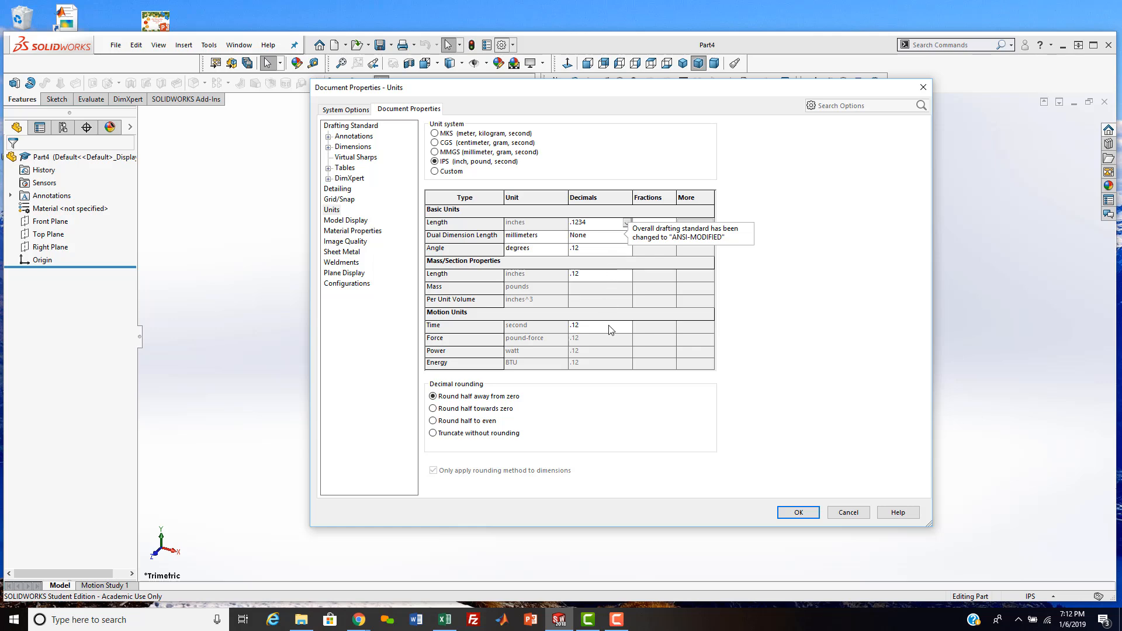
Step: Set the dual dimension length and mass/section property length decimals to .1234 and accept the document properties
{"action": "left_click", "coordinate": [587, 234]}
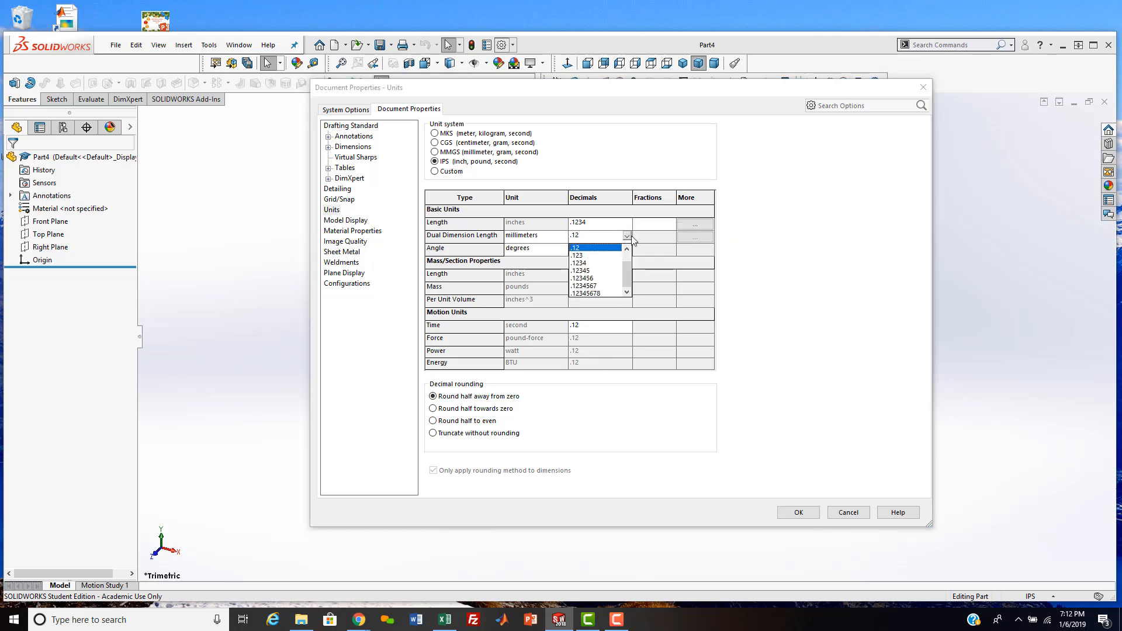
{"action": "left_click", "coordinate": [627, 237]}
{"action": "left_click", "coordinate": [626, 237]}
{"action": "left_click", "coordinate": [587, 264]}
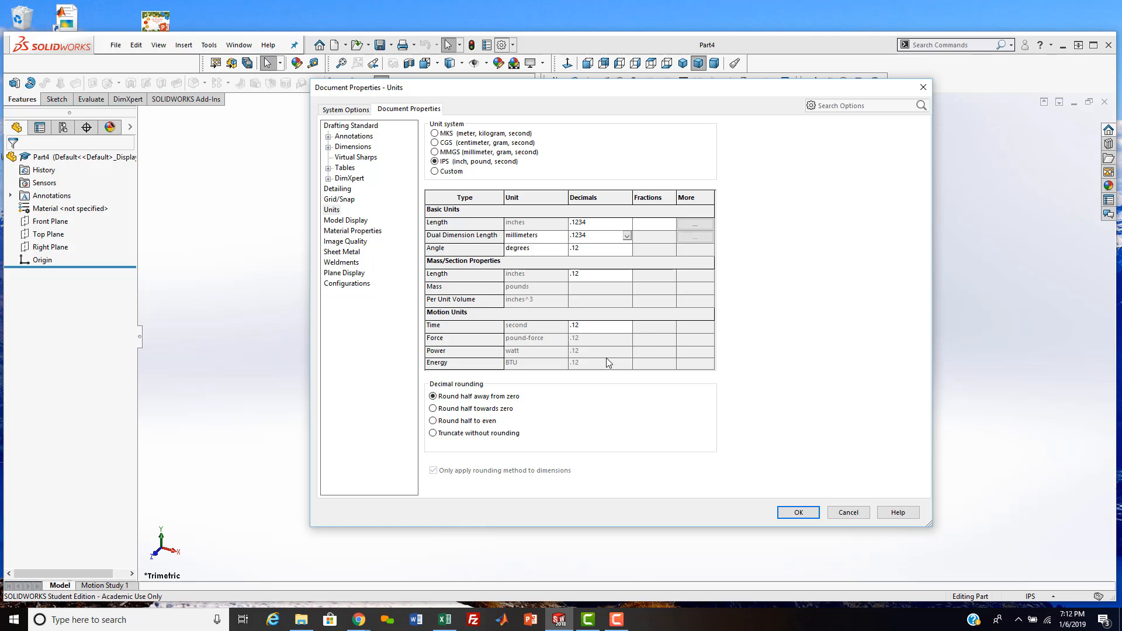
{"action": "left_click", "coordinate": [575, 277]}
{"action": "left_click", "coordinate": [584, 301]}
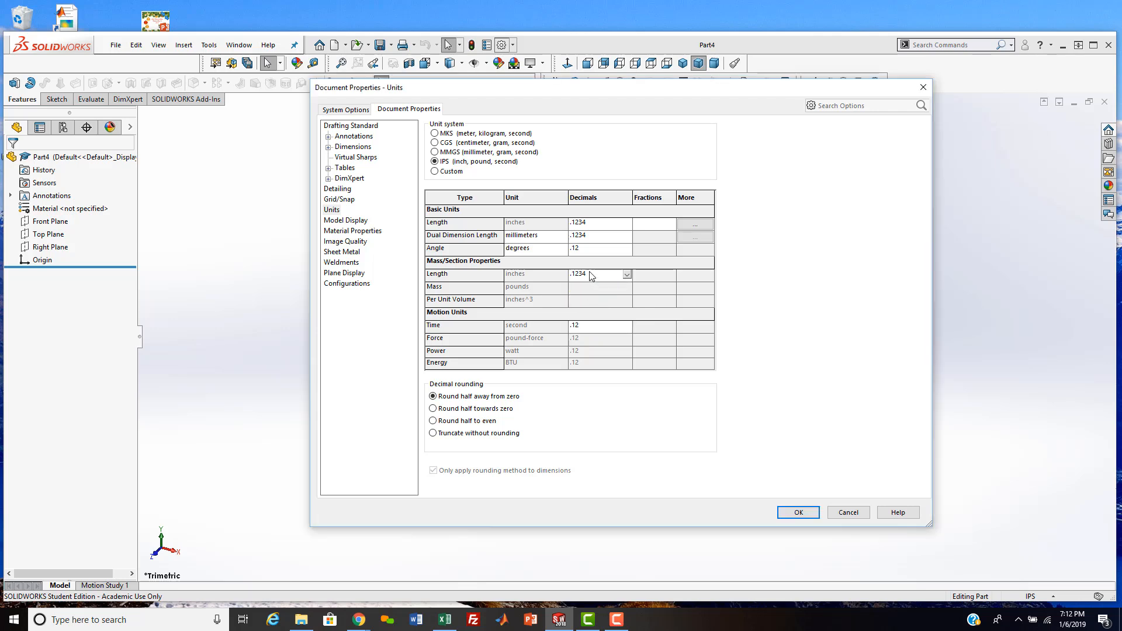
{"action": "left_click", "coordinate": [798, 513]}
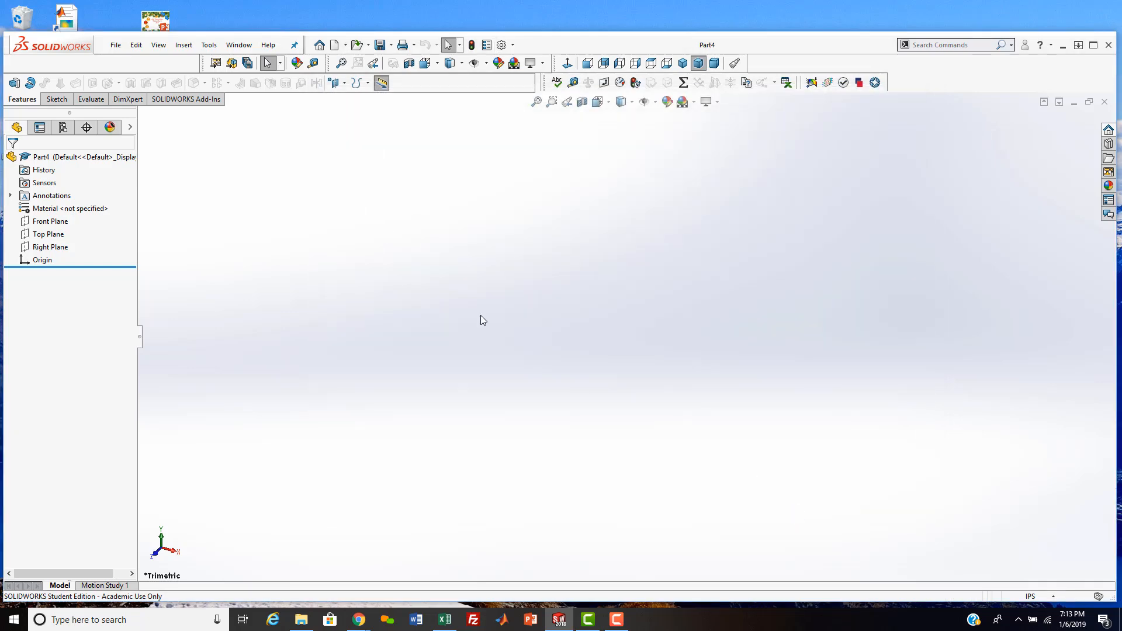
Step: Maximize the window, save the part as a Part Templates (*.prtdot) file named ANSI-INCH in the templates folder and close it
{"action": "double_click", "coordinate": [755, 43]}
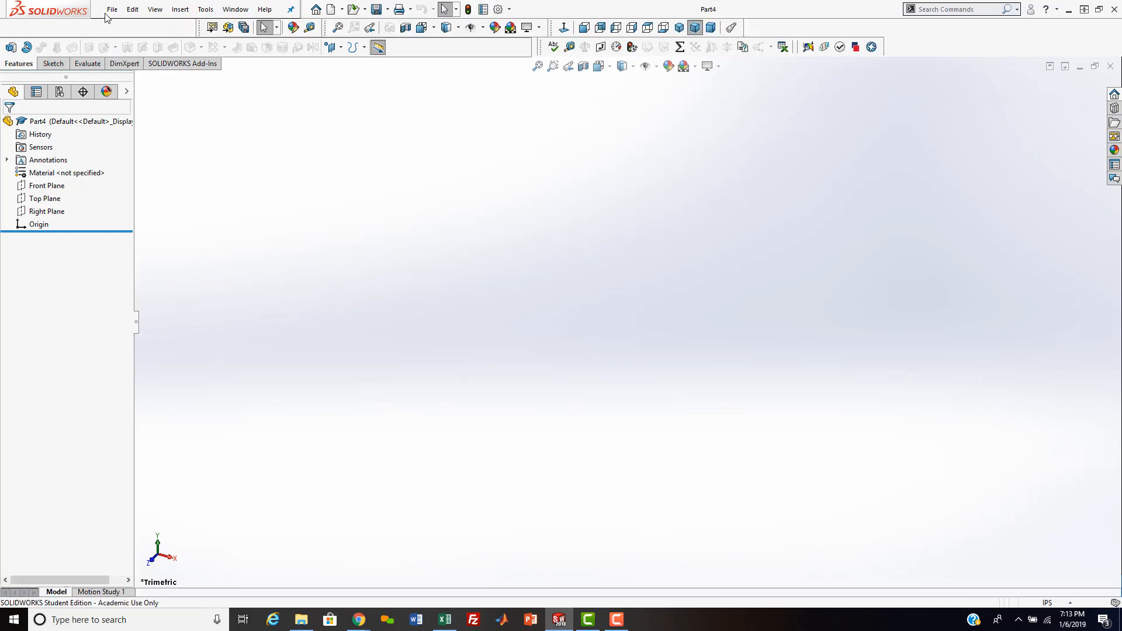
{"action": "left_click", "coordinate": [112, 9]}
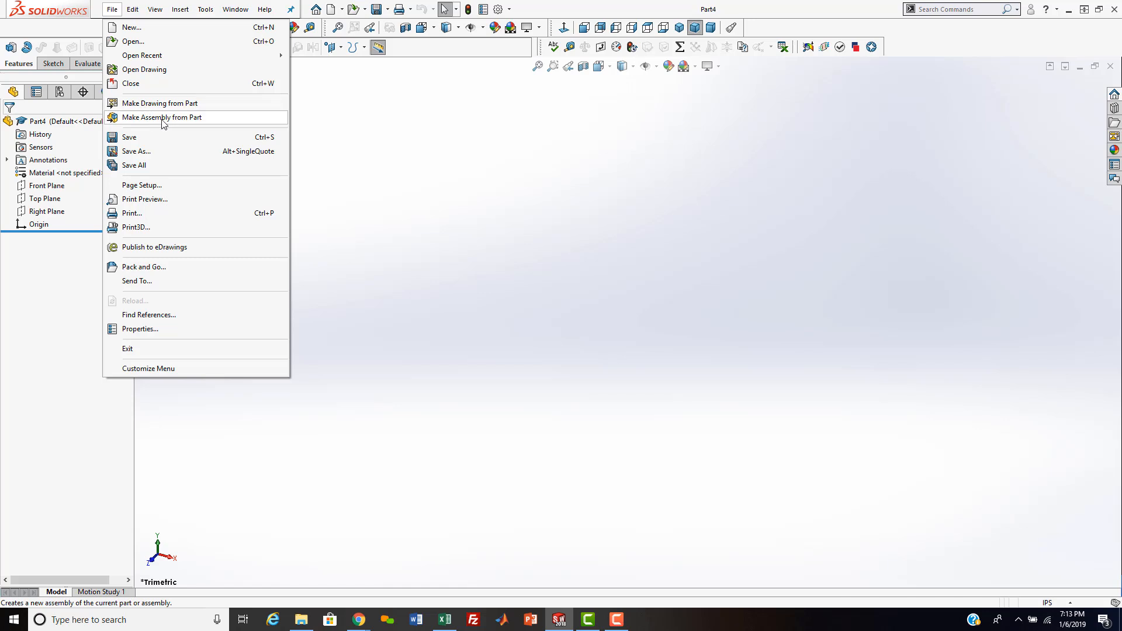
{"action": "left_click", "coordinate": [149, 153]}
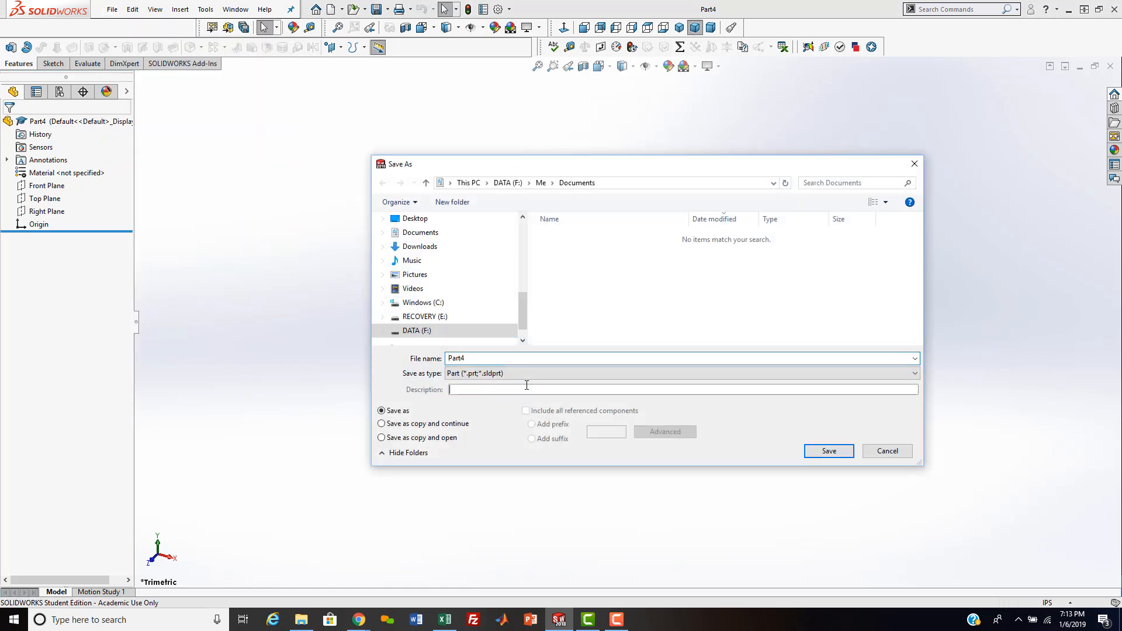
{"action": "left_click", "coordinate": [525, 374]}
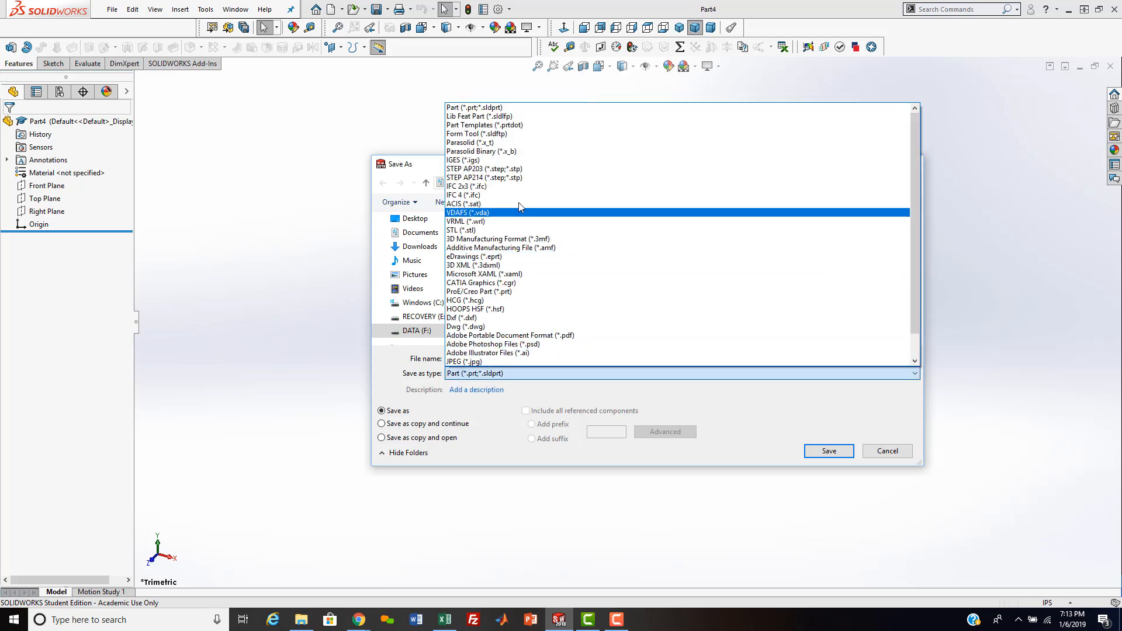
{"action": "left_click", "coordinate": [485, 125]}
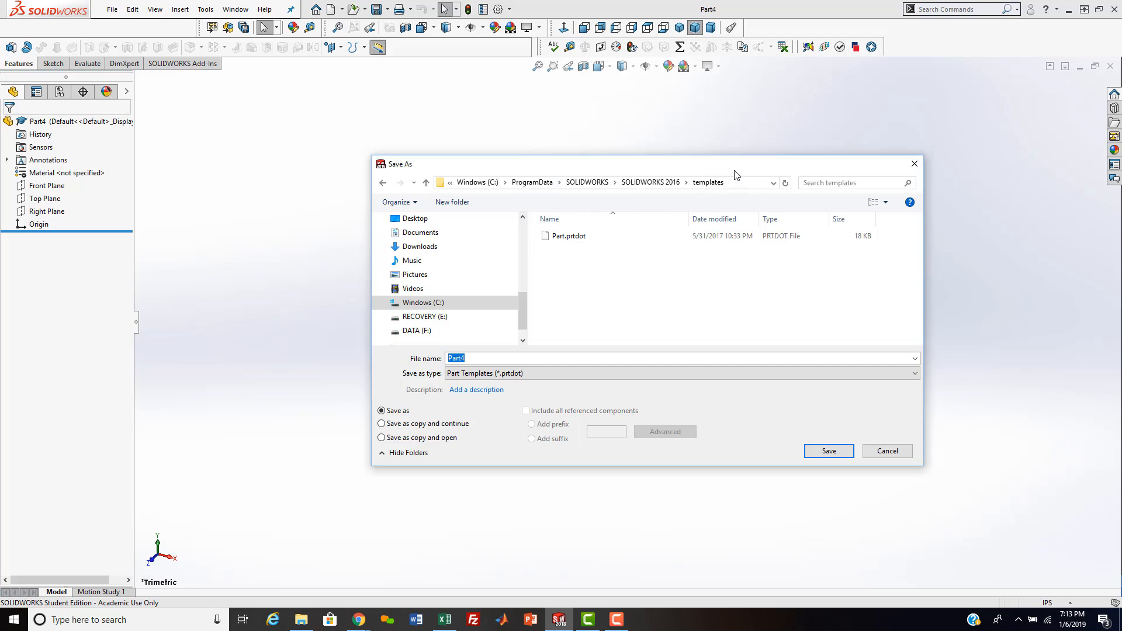
{"action": "left_click_drag", "start_coordinate": [727, 168], "coordinate": [676, 106]}
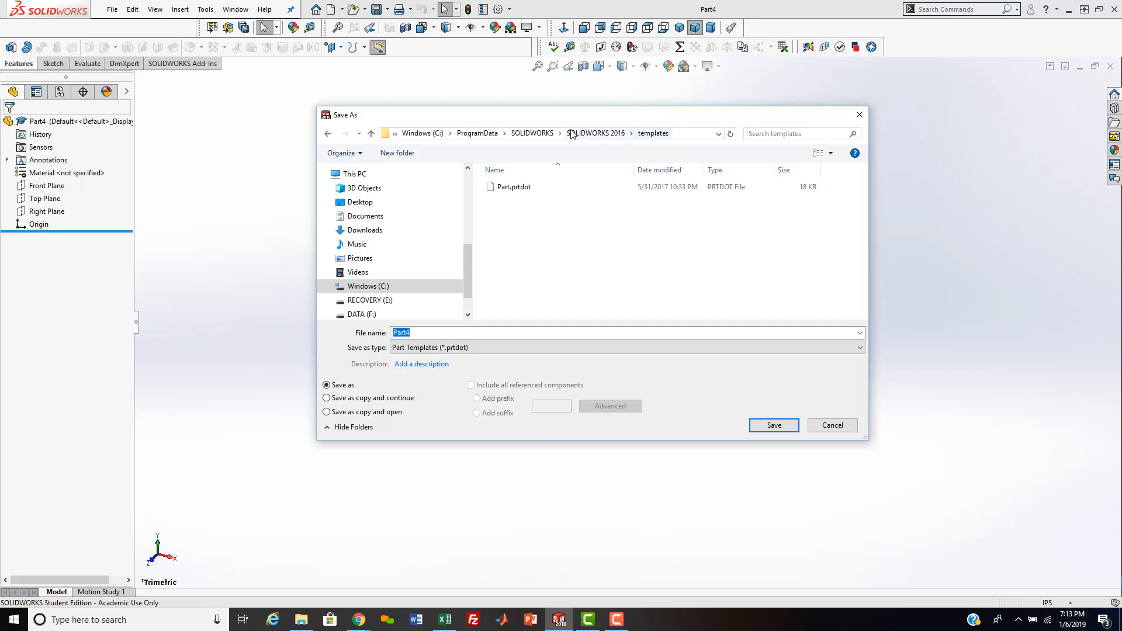
{"action": "left_click", "coordinate": [679, 136]}
{"action": "left_click", "coordinate": [678, 134]}
{"action": "left_click", "coordinate": [566, 219]}
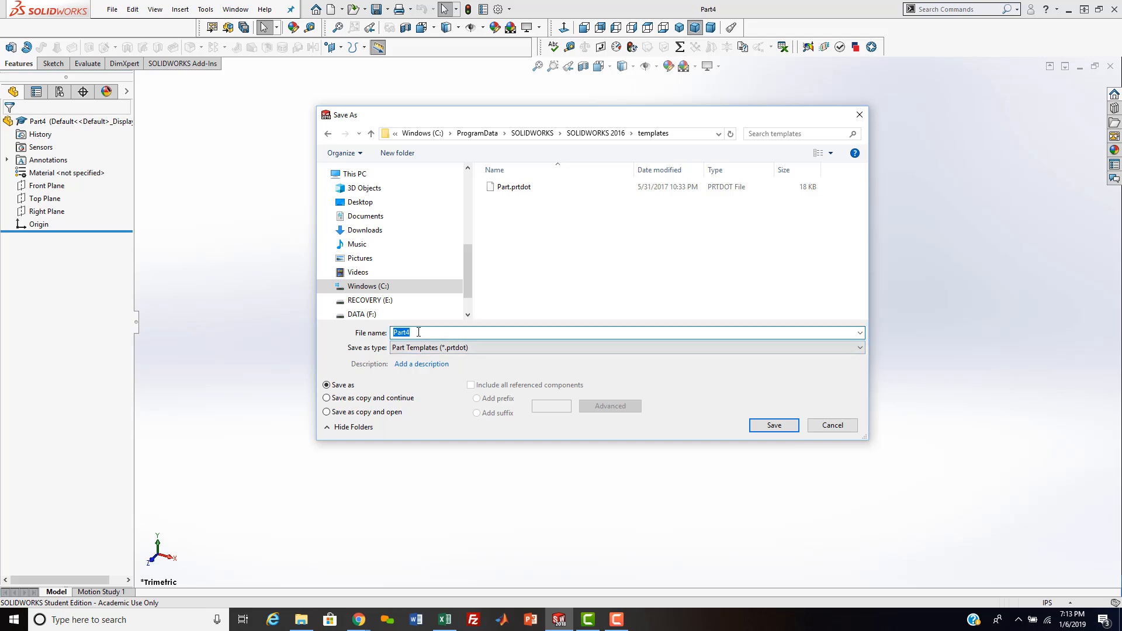
{"action": "type", "text": "ANSI-INCH"}
{"action": "left_click", "coordinate": [772, 426]}
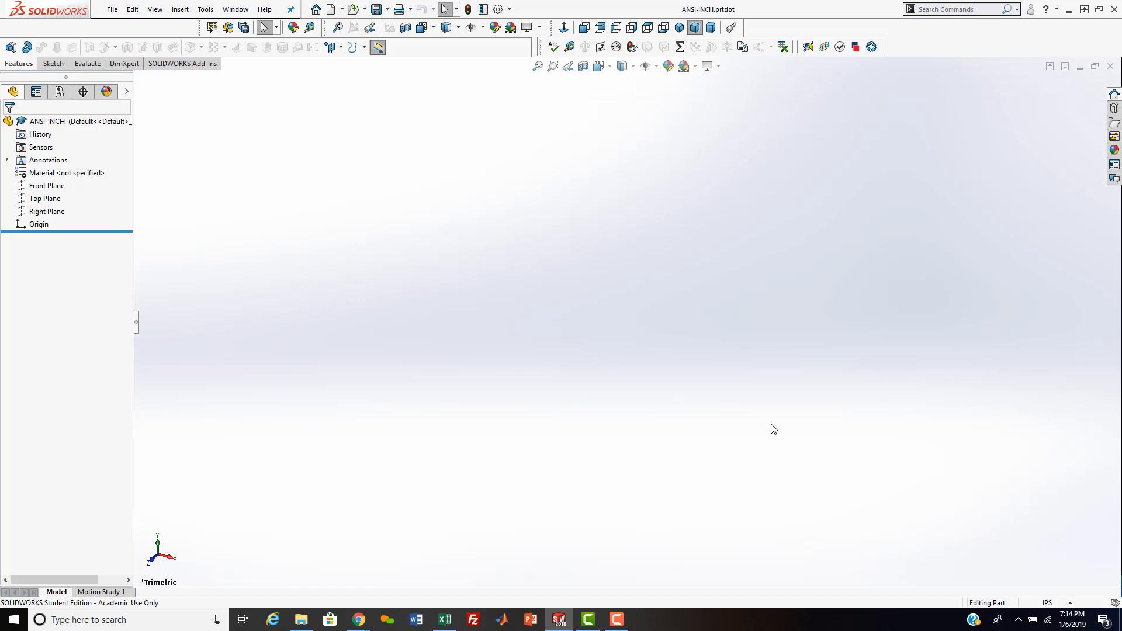
{"action": "left_click", "coordinate": [1110, 66]}
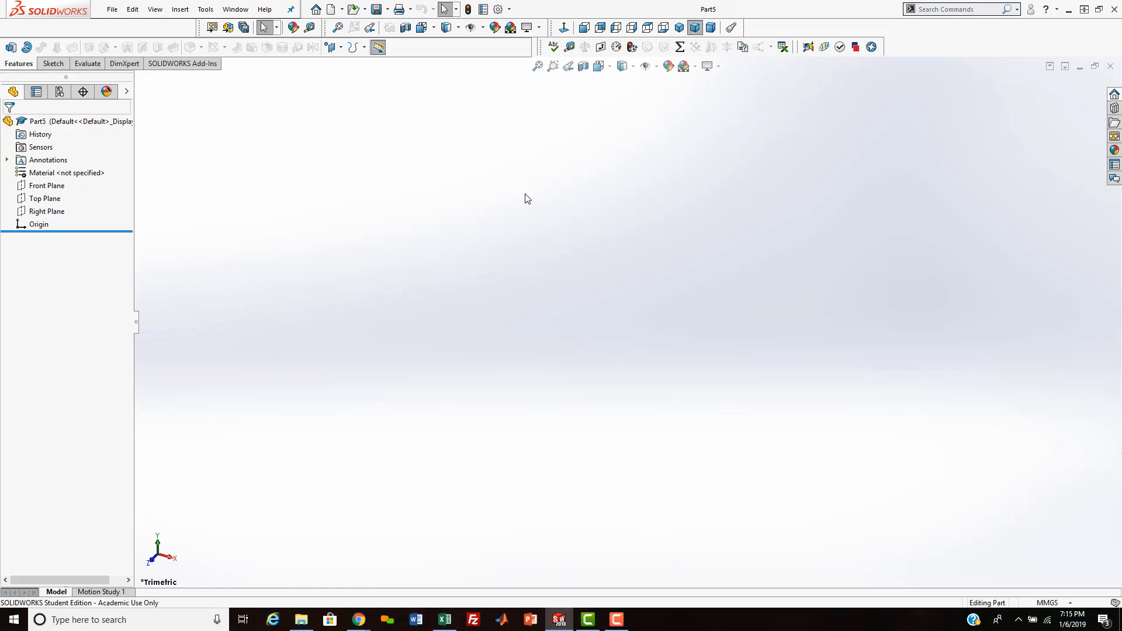
Step: Save the MMGS part as a Part Templates (*.prtdot) file named ANSI-METRIC in the templates folder
{"action": "left_click", "coordinate": [112, 10]}
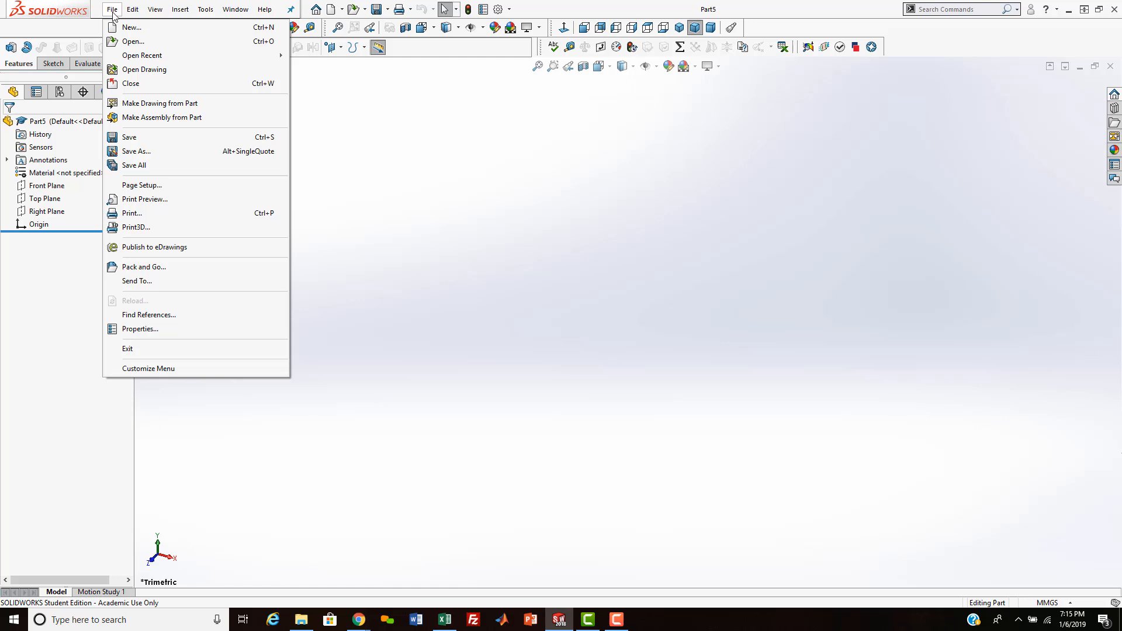
{"action": "left_click", "coordinate": [139, 151]}
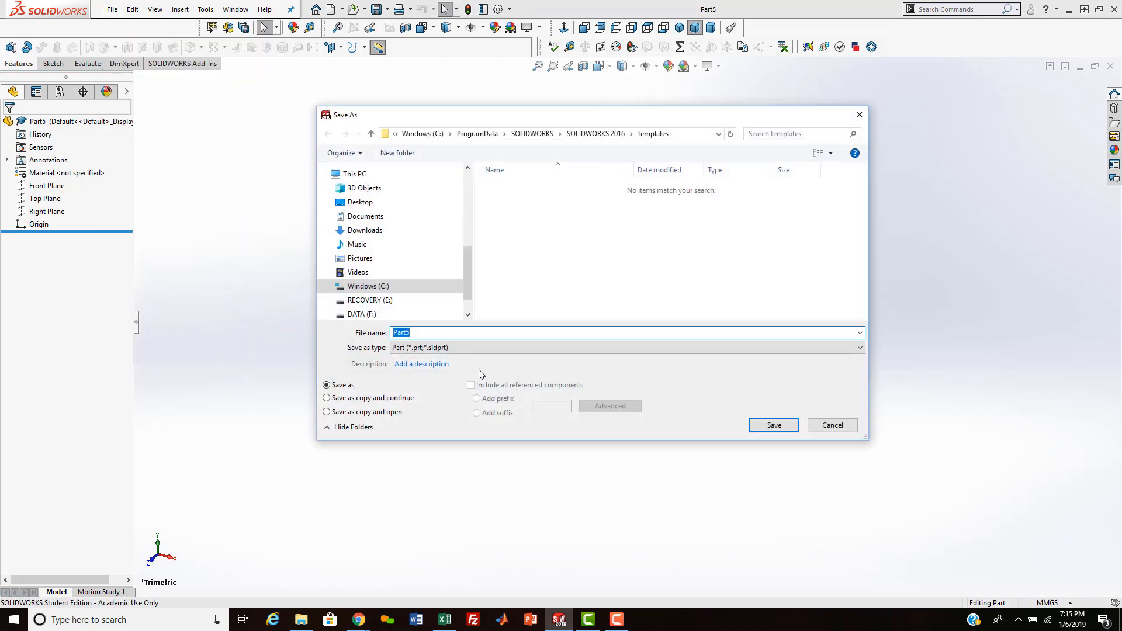
{"action": "left_click", "coordinate": [479, 348]}
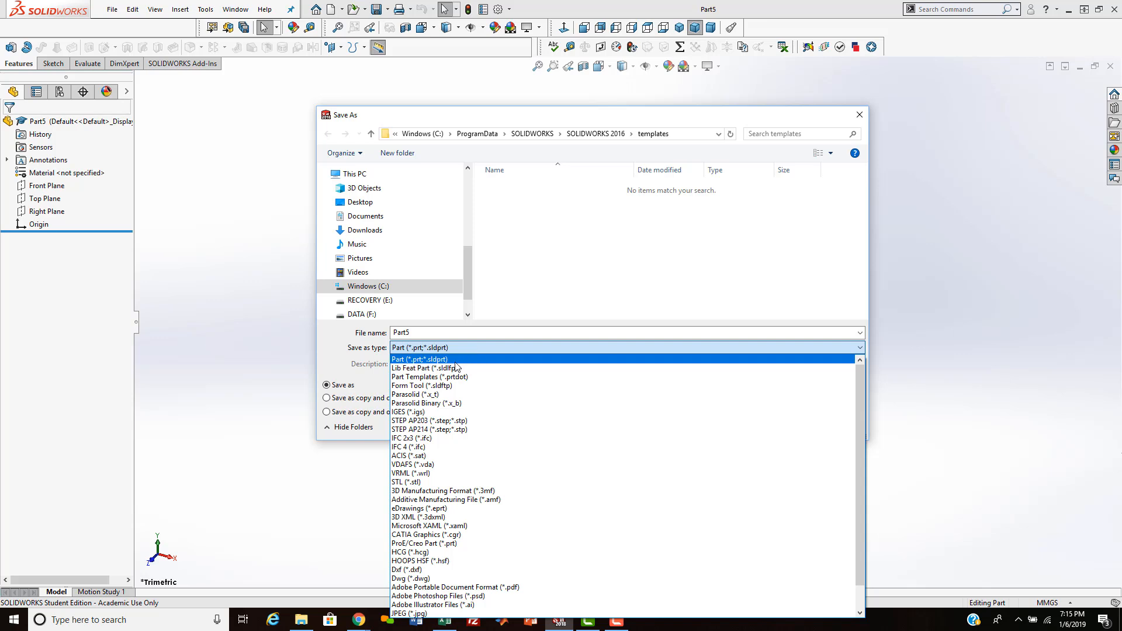
{"action": "left_click", "coordinate": [416, 377]}
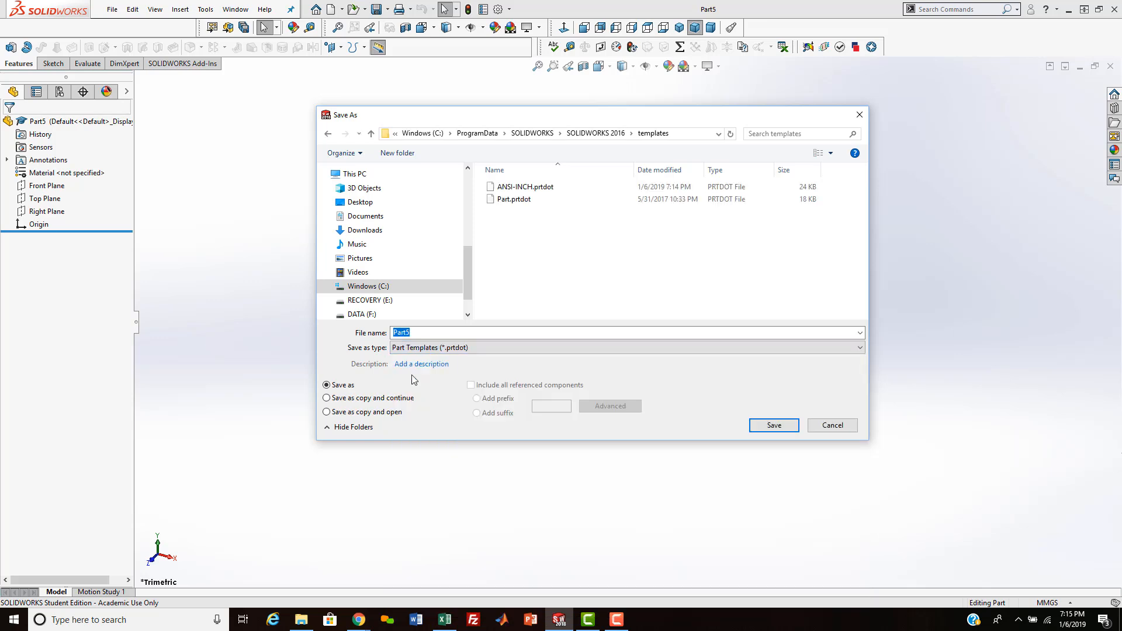
{"action": "left_click_drag", "start_coordinate": [426, 334], "coordinate": [386, 333]}
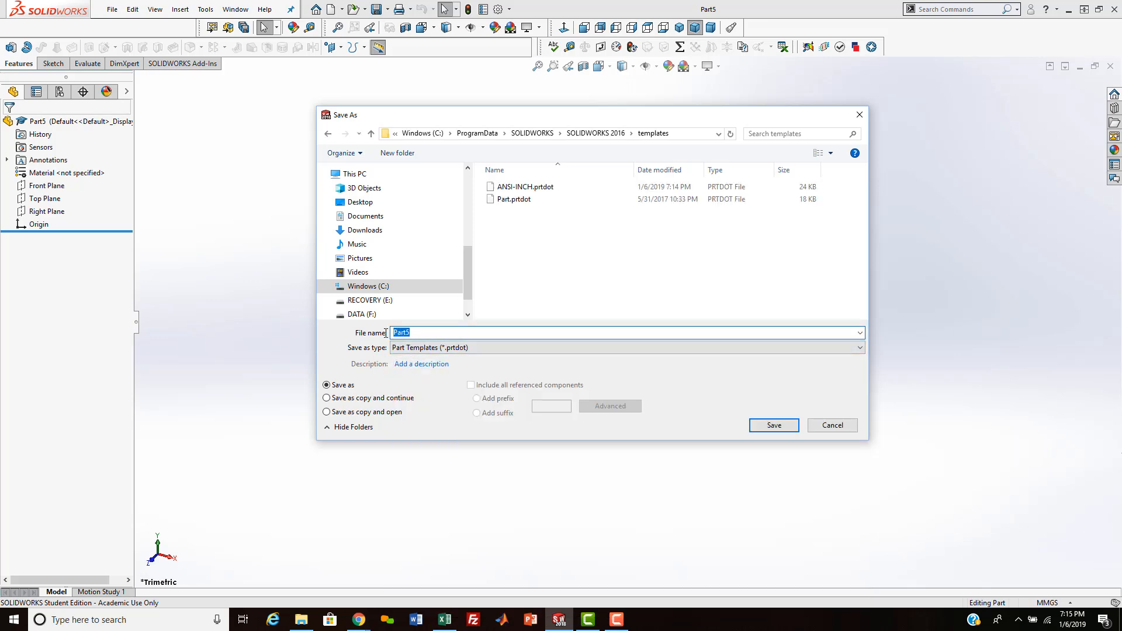
{"action": "type", "text": "ANSI"}
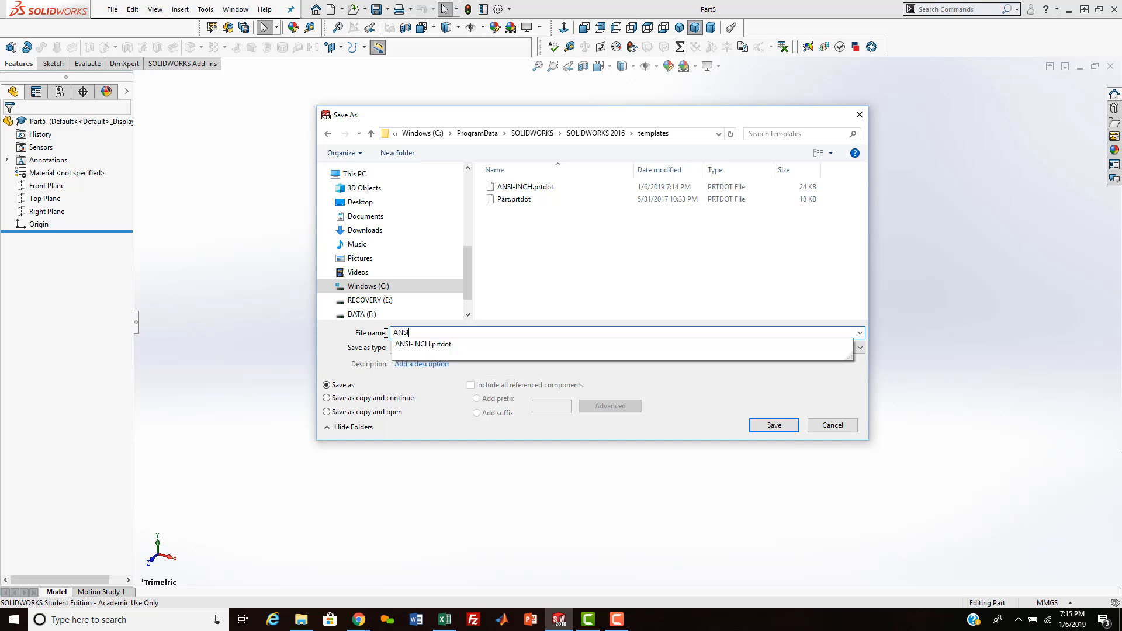
{"action": "type", "text": "-METRIC"}
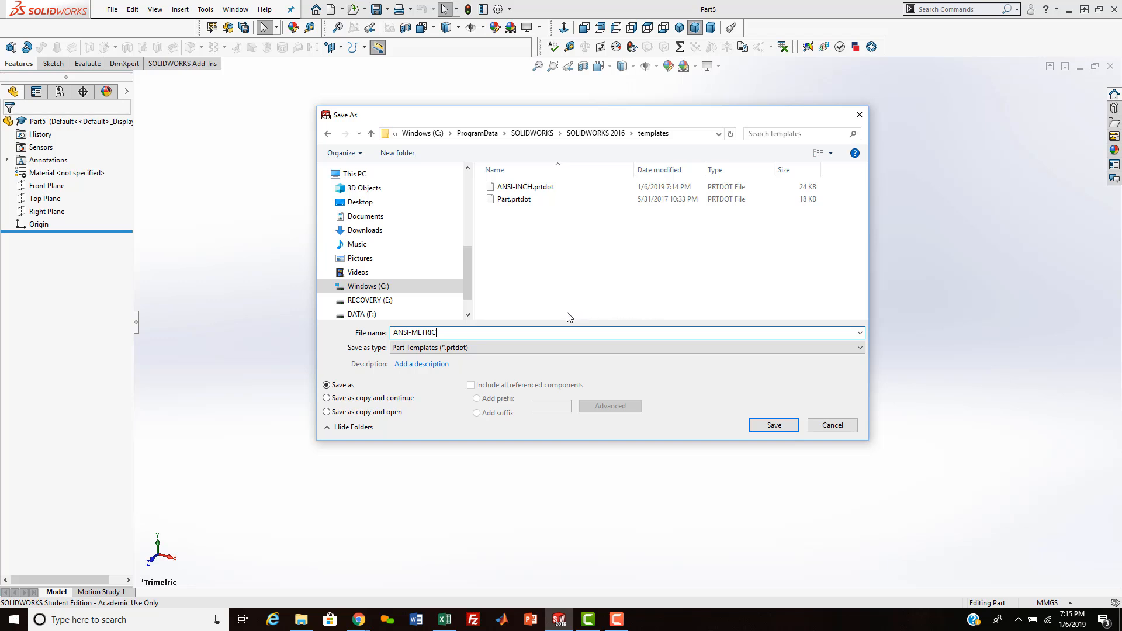
{"action": "left_click", "coordinate": [765, 426]}
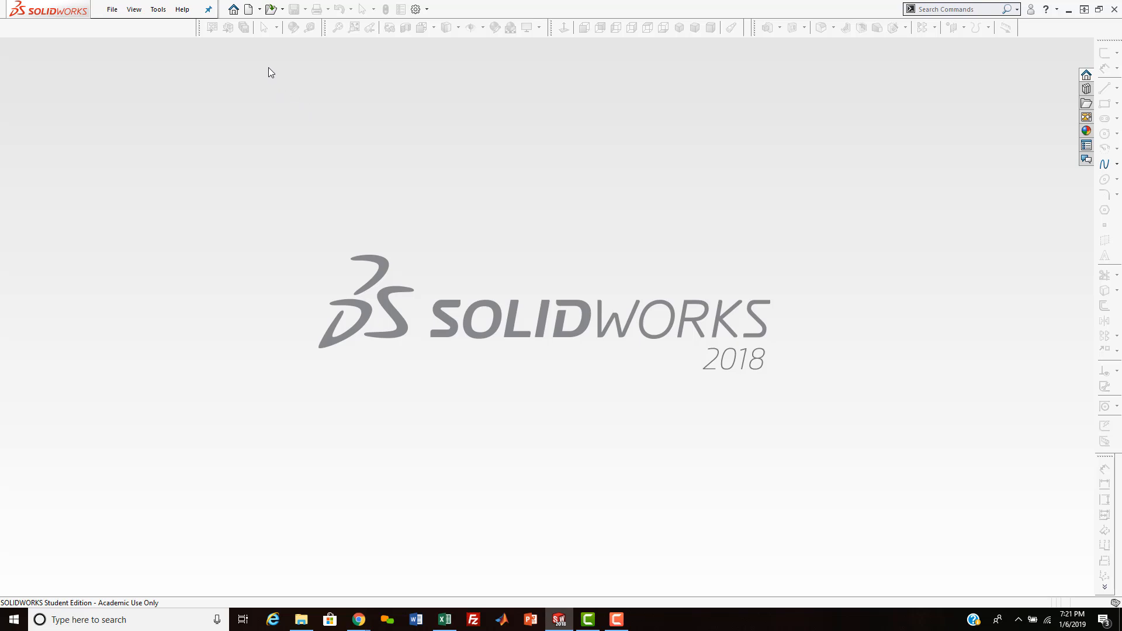
Step: Create a new drawing with the A (ANSI) Landscape sheet format and leave the Model View command without inserting a model
{"action": "left_click", "coordinate": [249, 9]}
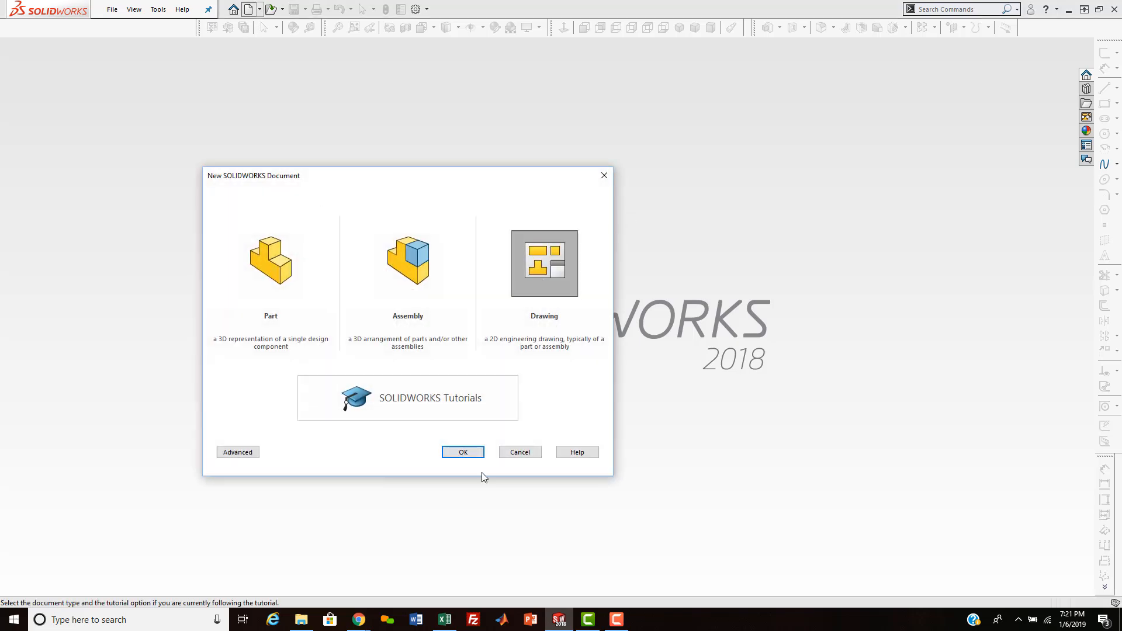
{"action": "left_click", "coordinate": [461, 453]}
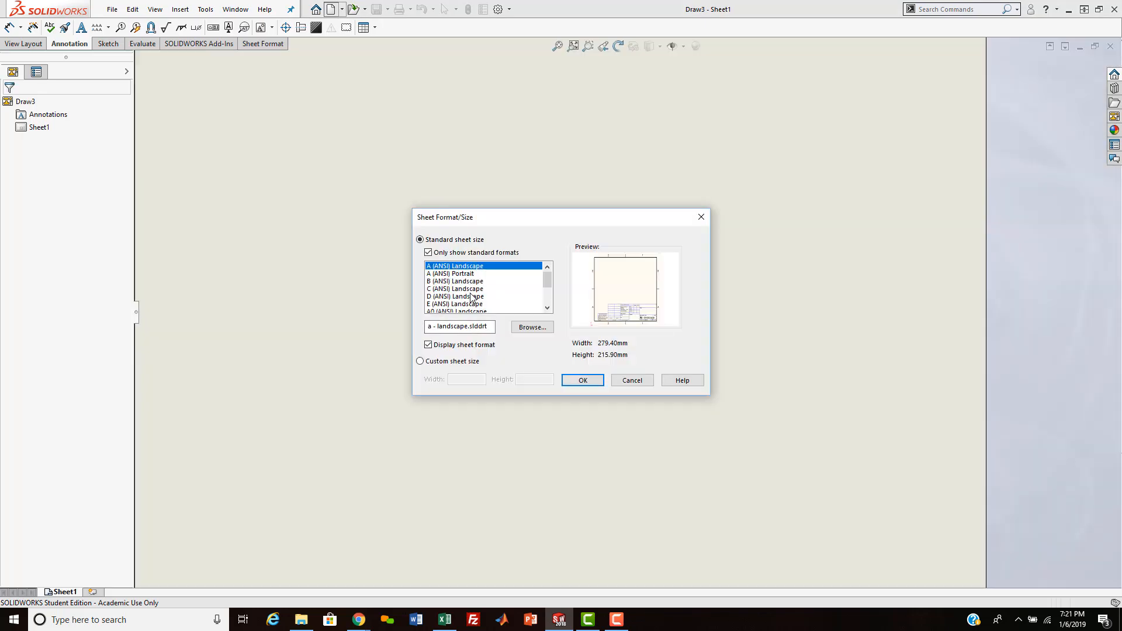
{"action": "left_click", "coordinate": [577, 381]}
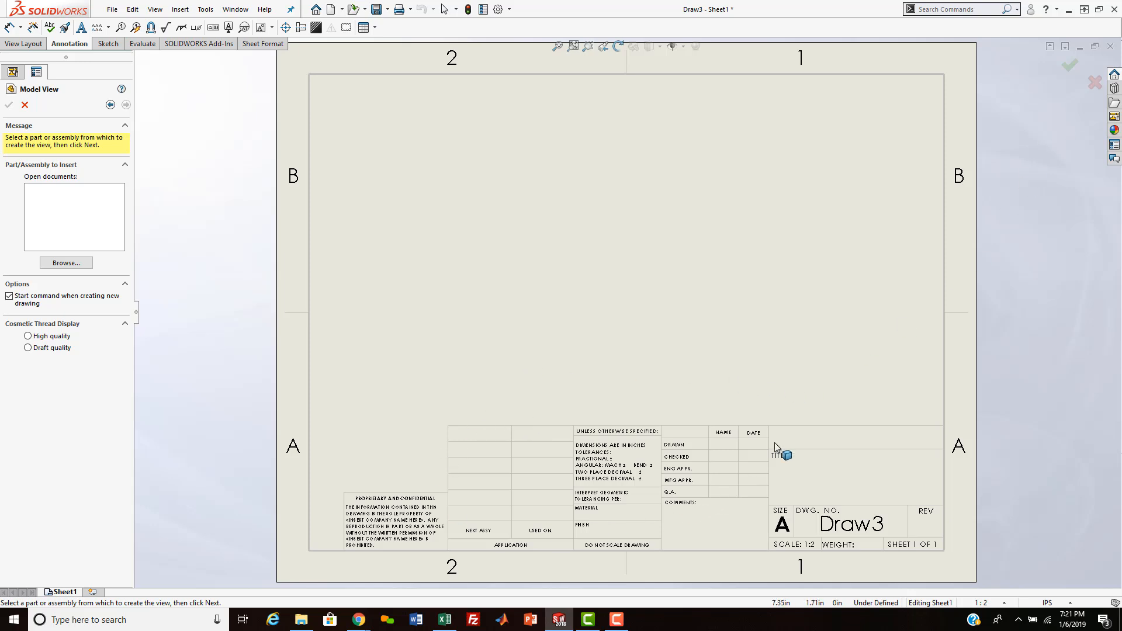
{"action": "left_click", "coordinate": [1094, 85]}
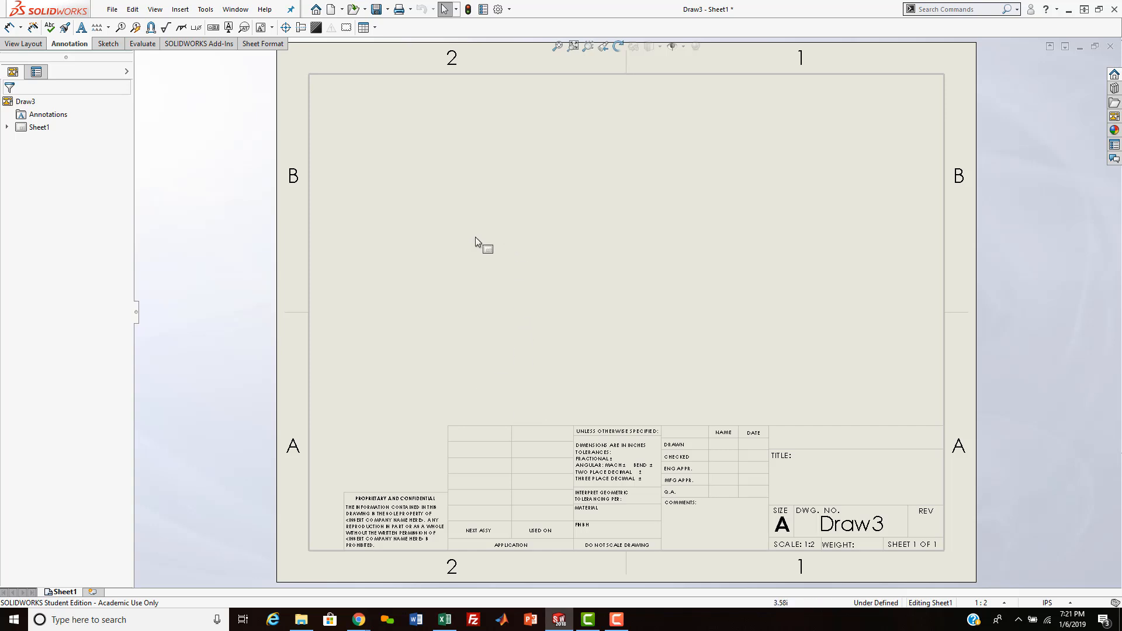
Step: Set the basic length decimals to .1234 in the drawing's units properties
{"action": "left_click", "coordinate": [497, 9]}
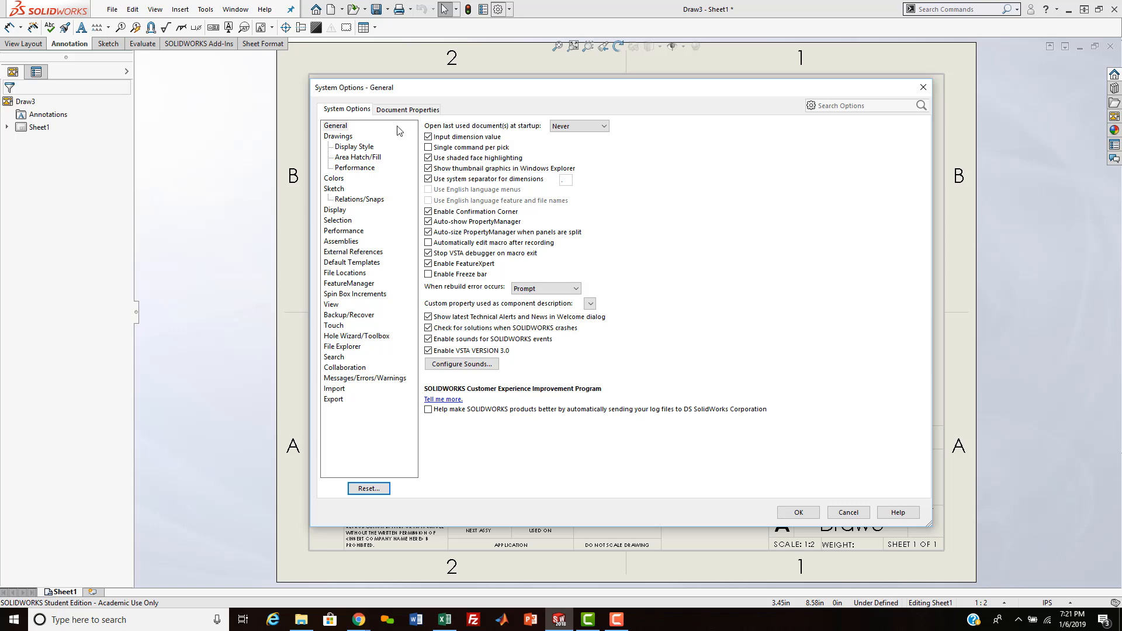
{"action": "left_click", "coordinate": [402, 110]}
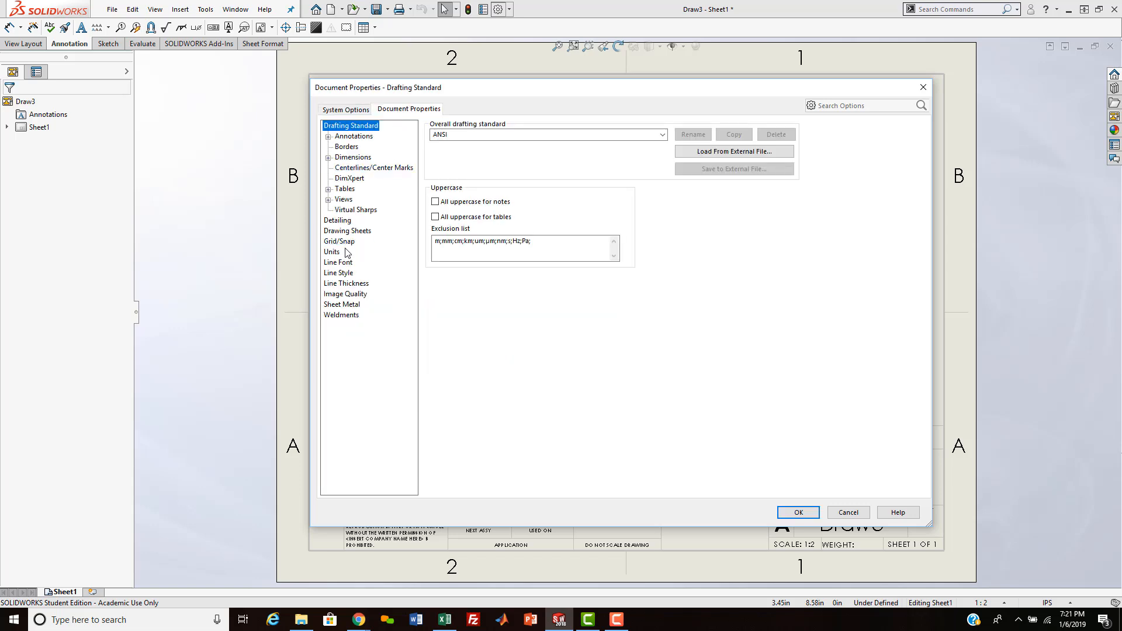
{"action": "left_click", "coordinate": [332, 252]}
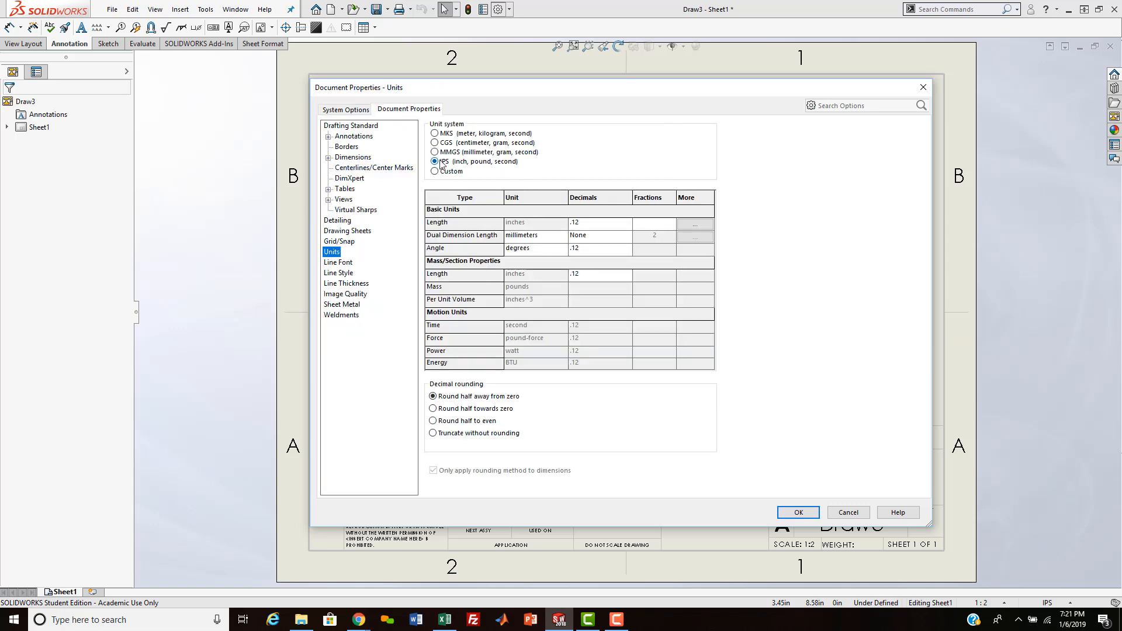
{"action": "left_click", "coordinate": [586, 226]}
{"action": "left_click", "coordinate": [626, 224]}
{"action": "left_click", "coordinate": [591, 248]}
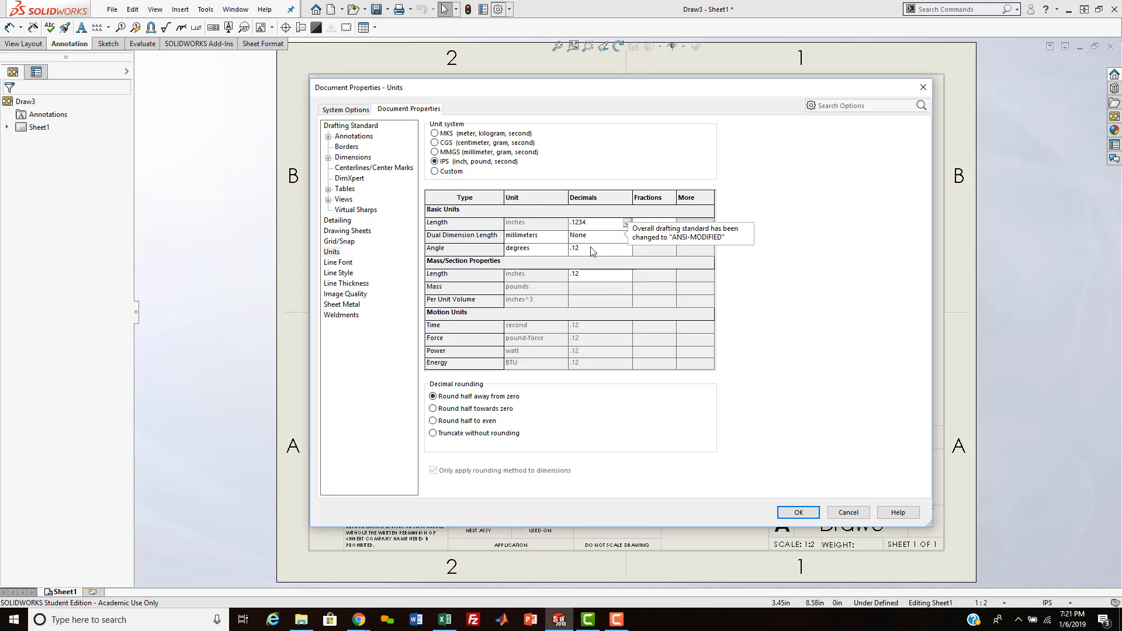
Step: Set the angle and mass/section property length decimals to .1234 and accept the document properties
{"action": "left_click", "coordinate": [592, 251]}
{"action": "left_click", "coordinate": [583, 278]}
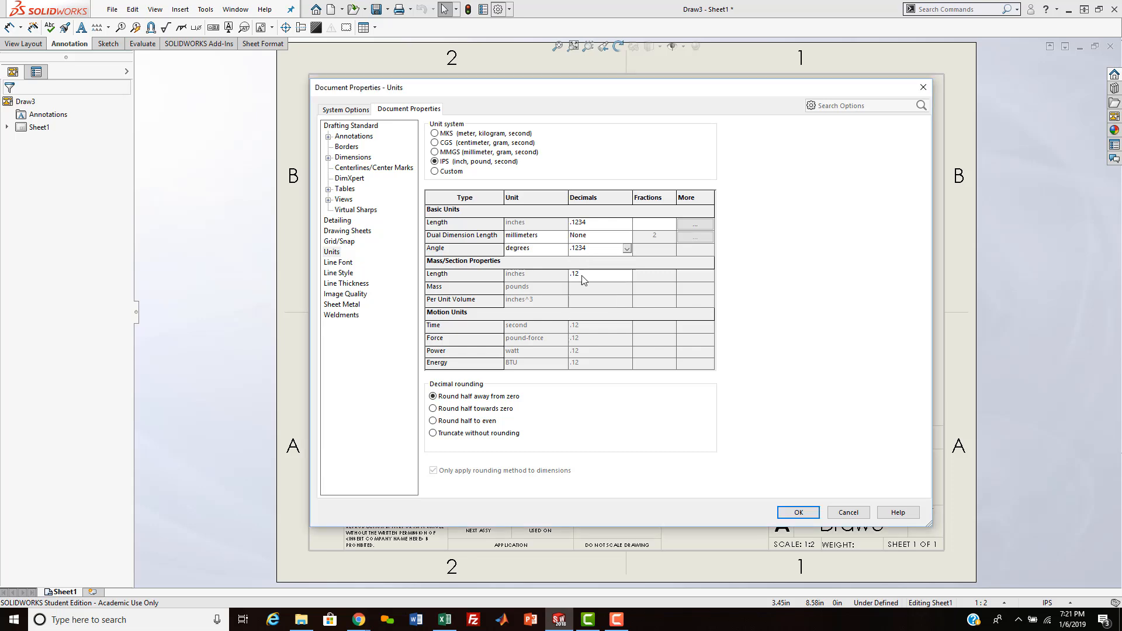
{"action": "left_click", "coordinate": [587, 276]}
{"action": "left_click", "coordinate": [589, 305]}
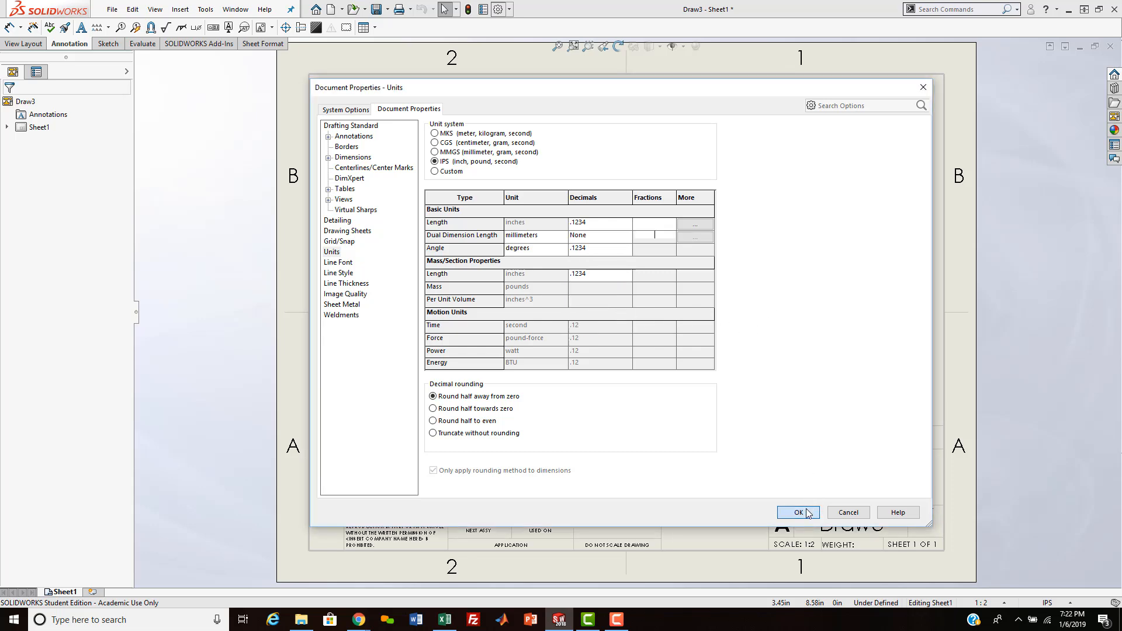
{"action": "left_click", "coordinate": [798, 512]}
Step: Add an empty, centre-aligned note near the title block cell above TITLE and enlarge its text box
{"action": "scroll", "coordinate": [882, 426], "scroll_direction": "down", "scroll_amount": 5}
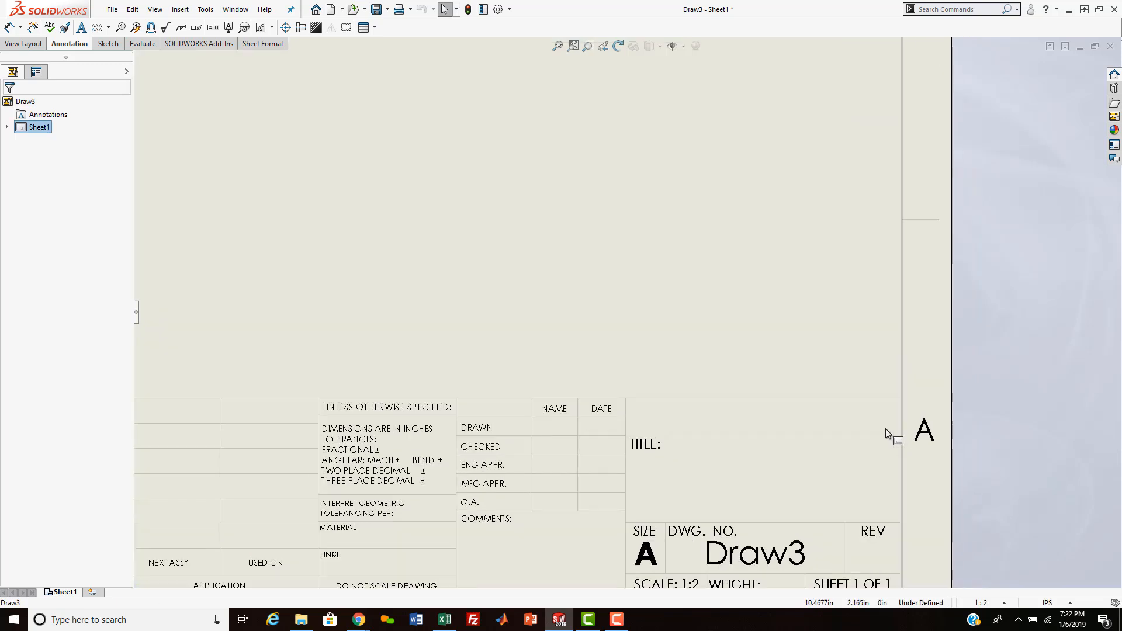
{"action": "scroll", "coordinate": [836, 425], "scroll_direction": "down", "scroll_amount": 5}
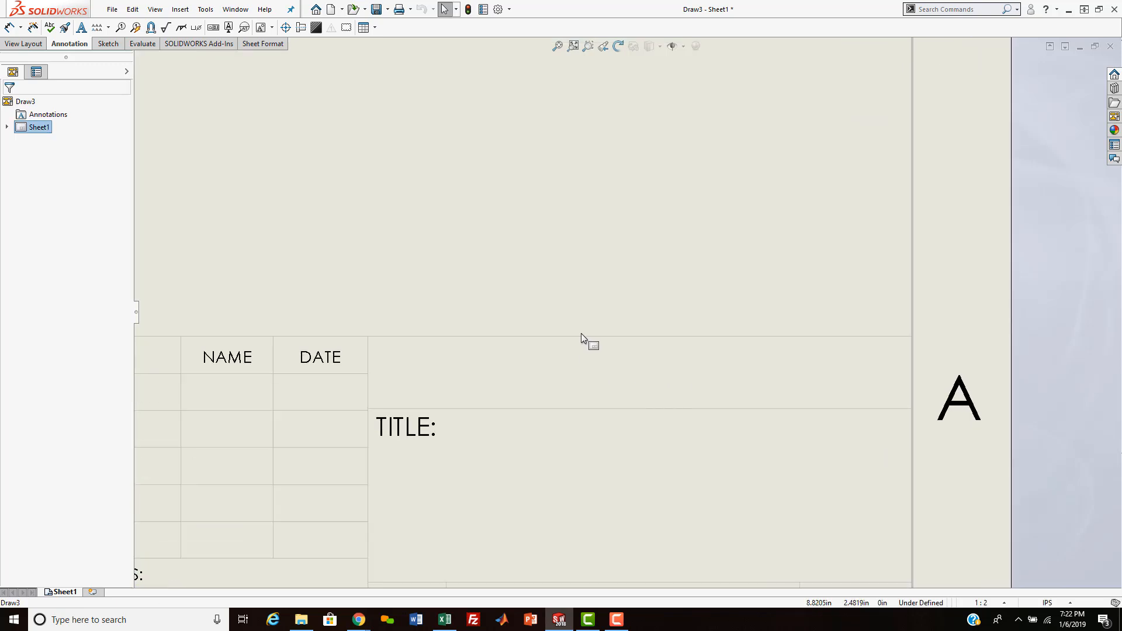
{"action": "scroll", "coordinate": [558, 331], "scroll_direction": "down", "scroll_amount": 1}
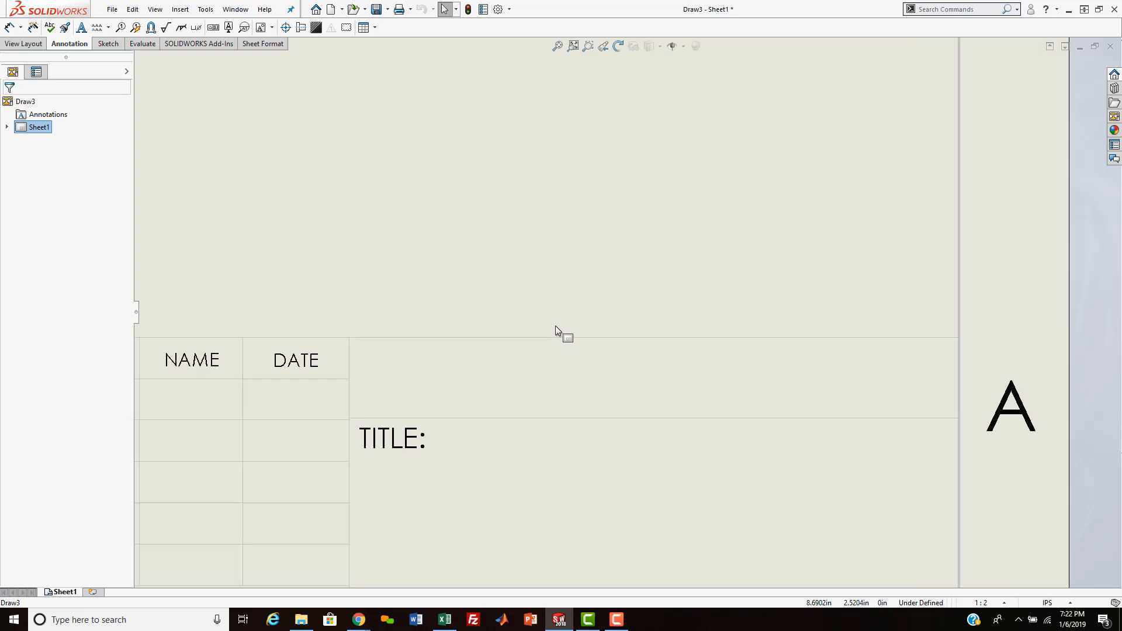
{"action": "left_click", "coordinate": [82, 28]}
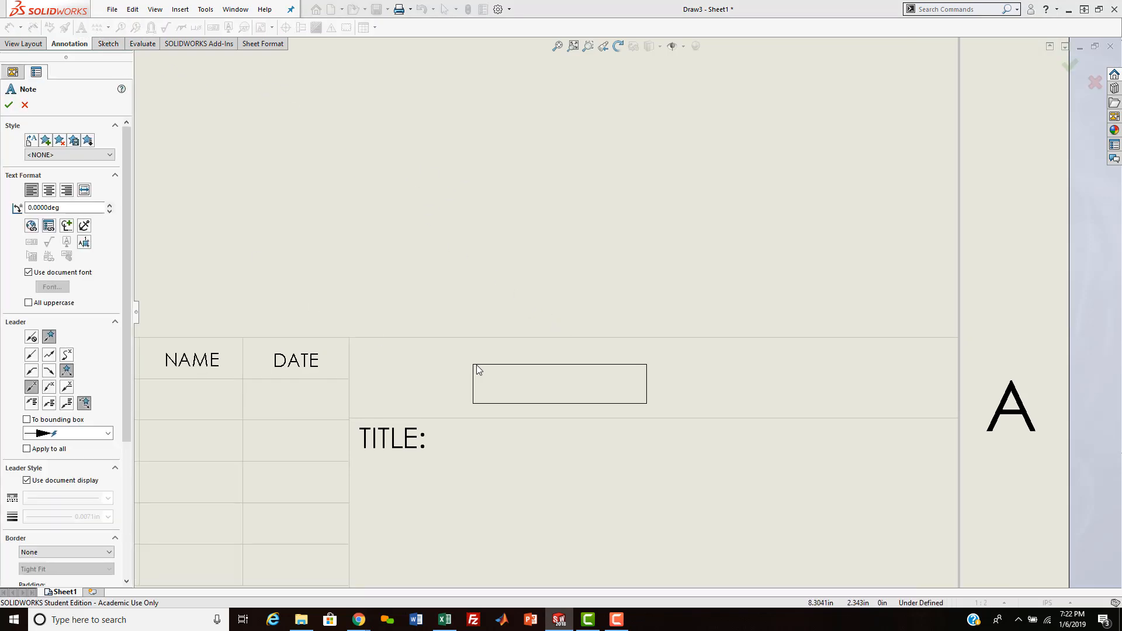
{"action": "left_click", "coordinate": [619, 374]}
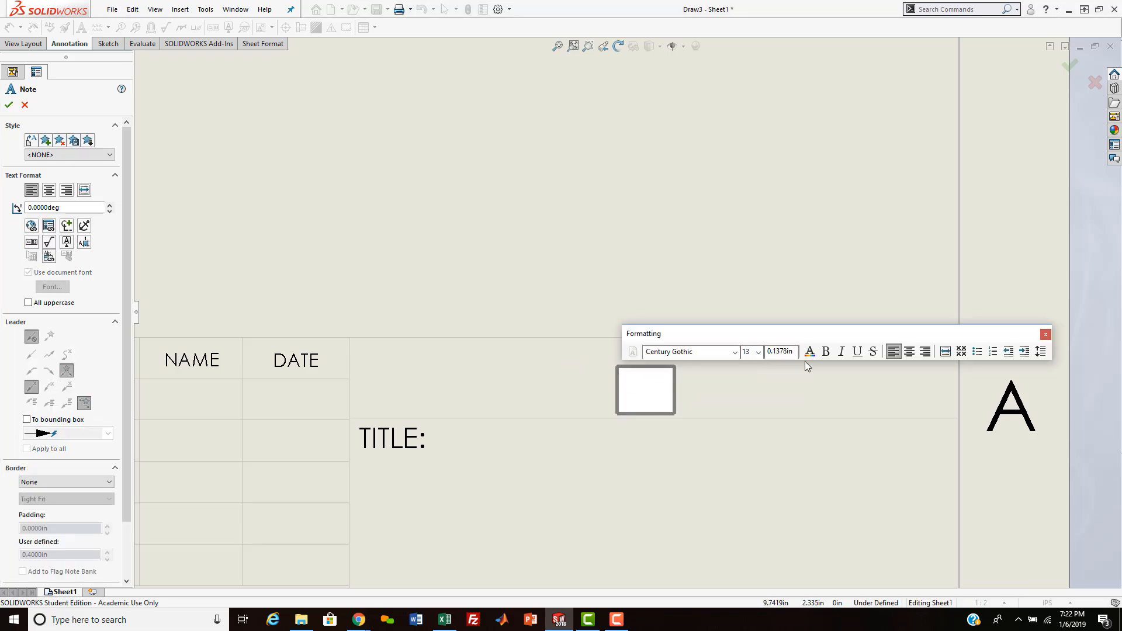
{"action": "left_click", "coordinate": [909, 352]}
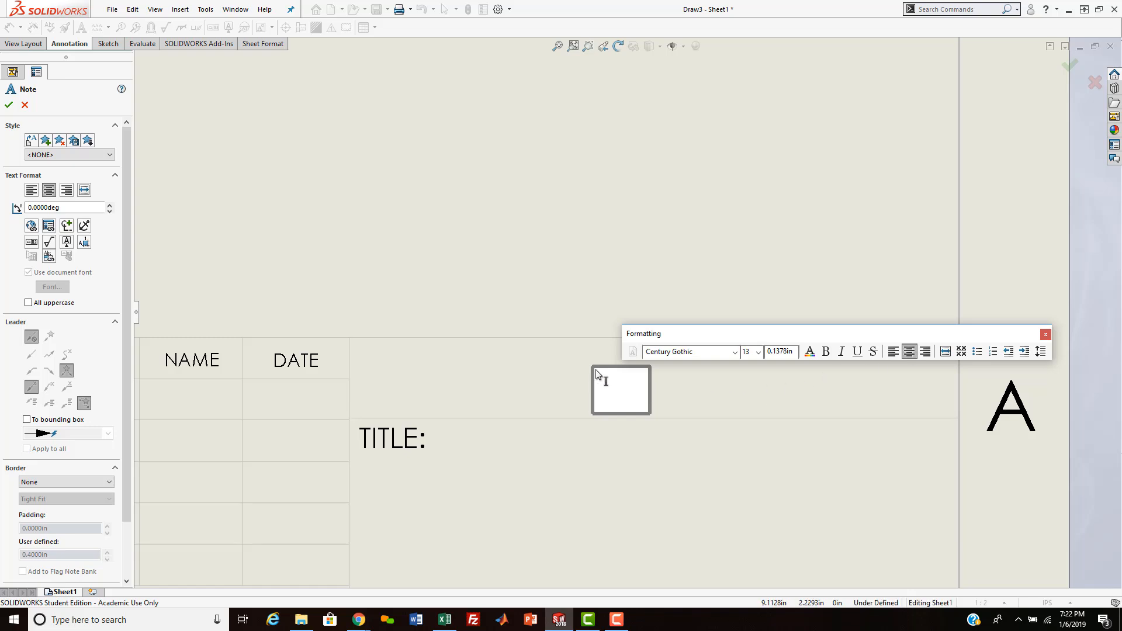
{"action": "left_click_drag", "start_coordinate": [593, 368], "coordinate": [374, 347]}
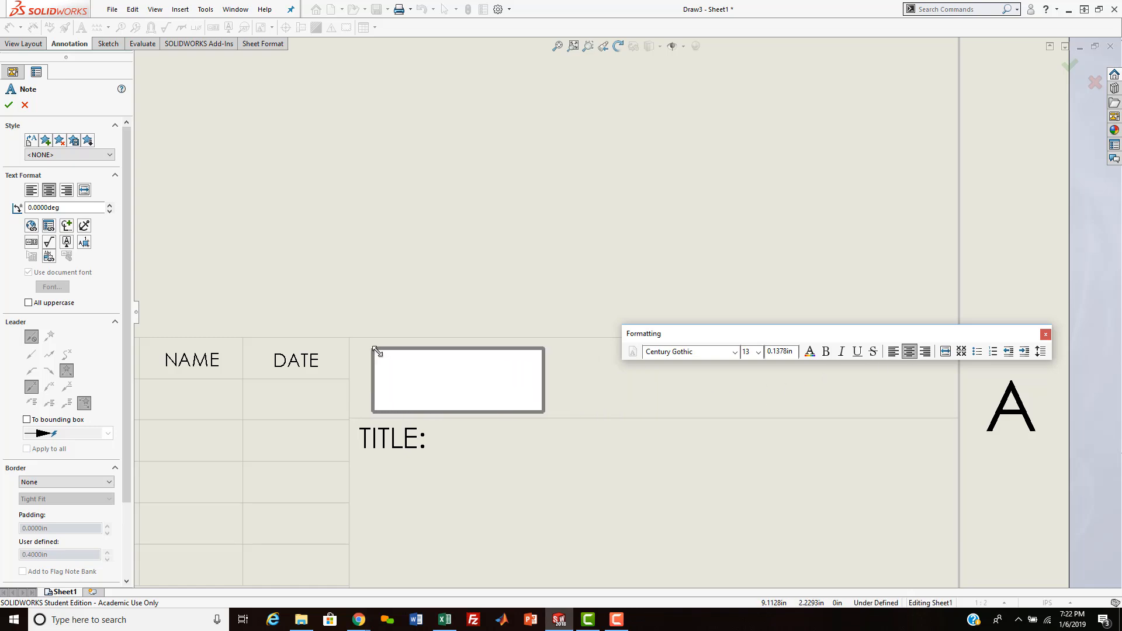
{"action": "left_click_drag", "start_coordinate": [548, 413], "coordinate": [912, 415]}
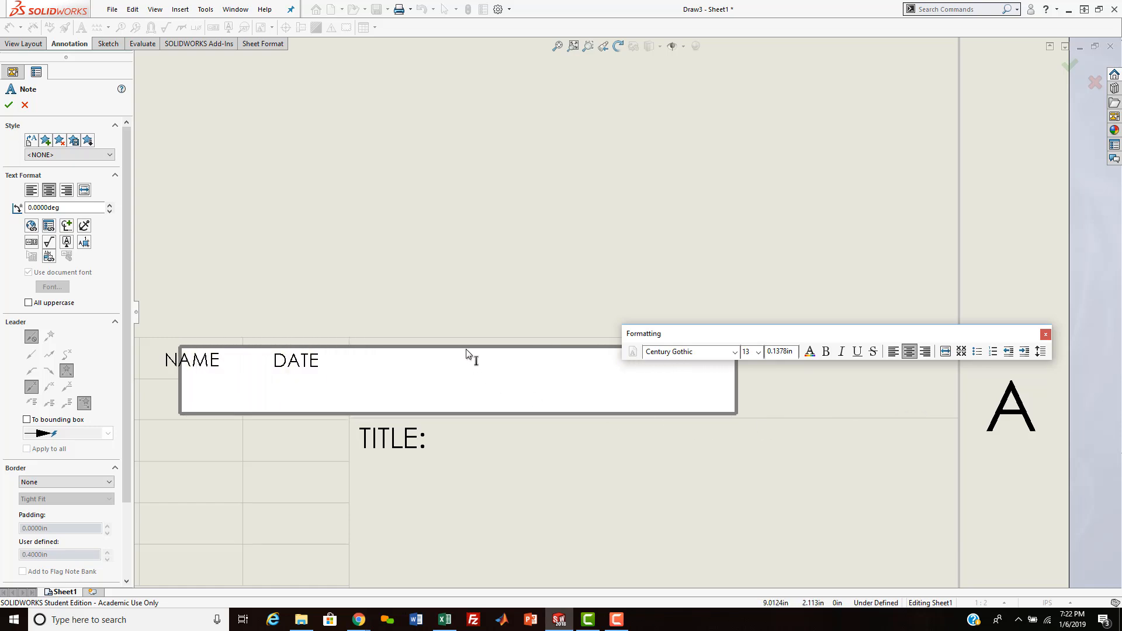
{"action": "left_click", "coordinate": [465, 279]}
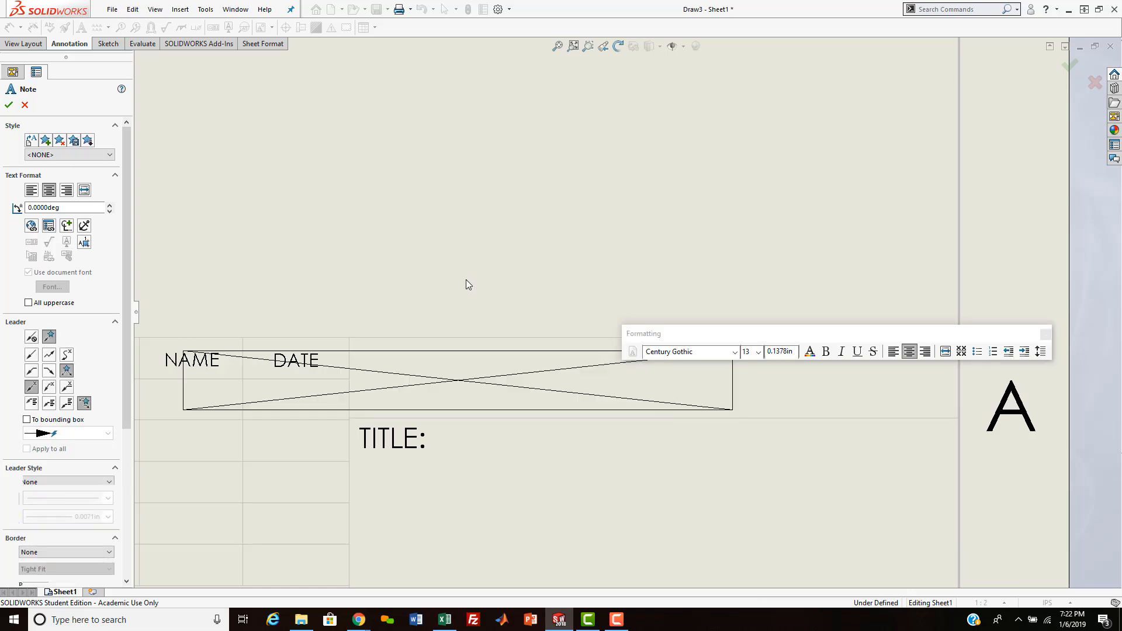
{"action": "key", "text": "Escape"}
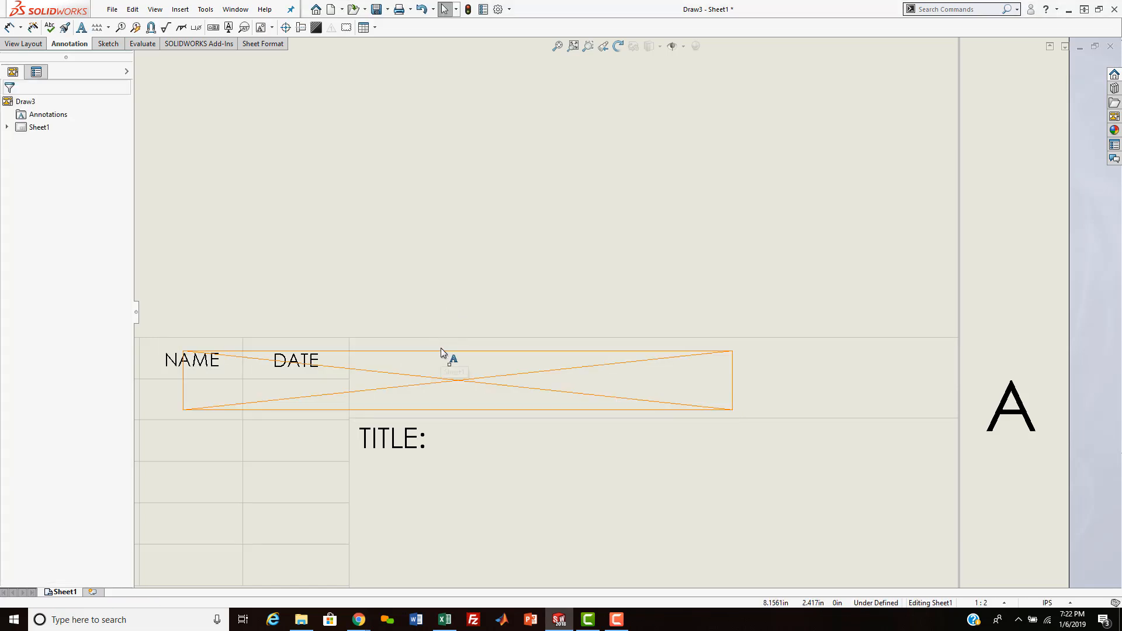
Step: Move the empty note into the title block cell above TITLE and stretch its box to fill the cell
{"action": "left_click_drag", "start_coordinate": [441, 348], "coordinate": [633, 346]}
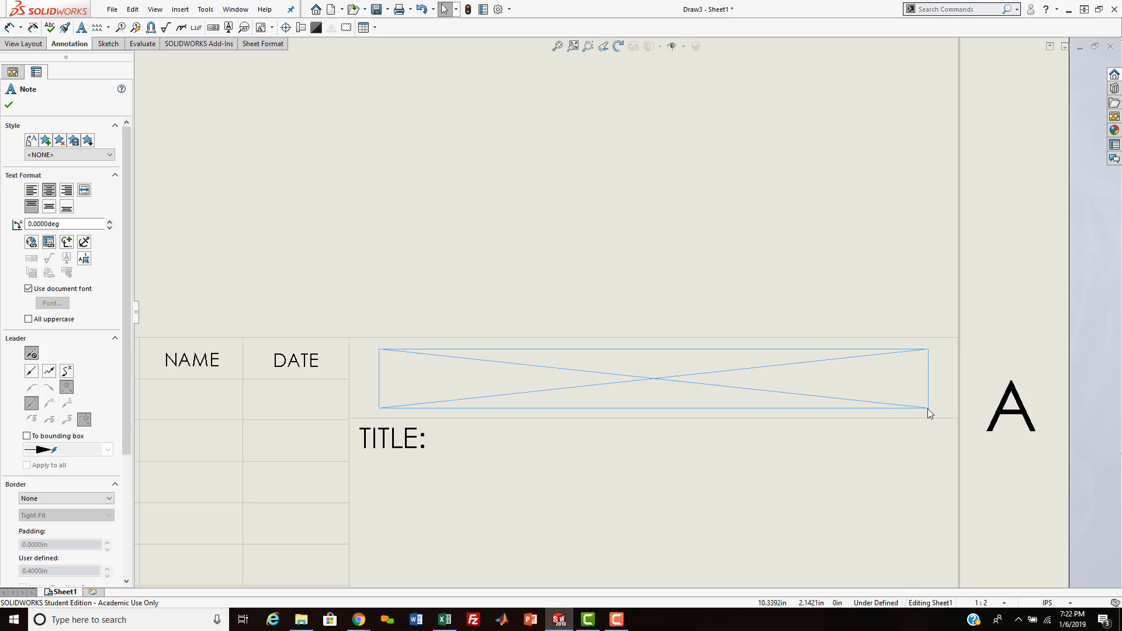
{"action": "left_click", "coordinate": [929, 410]}
{"action": "left_click_drag", "start_coordinate": [929, 410], "coordinate": [968, 435]}
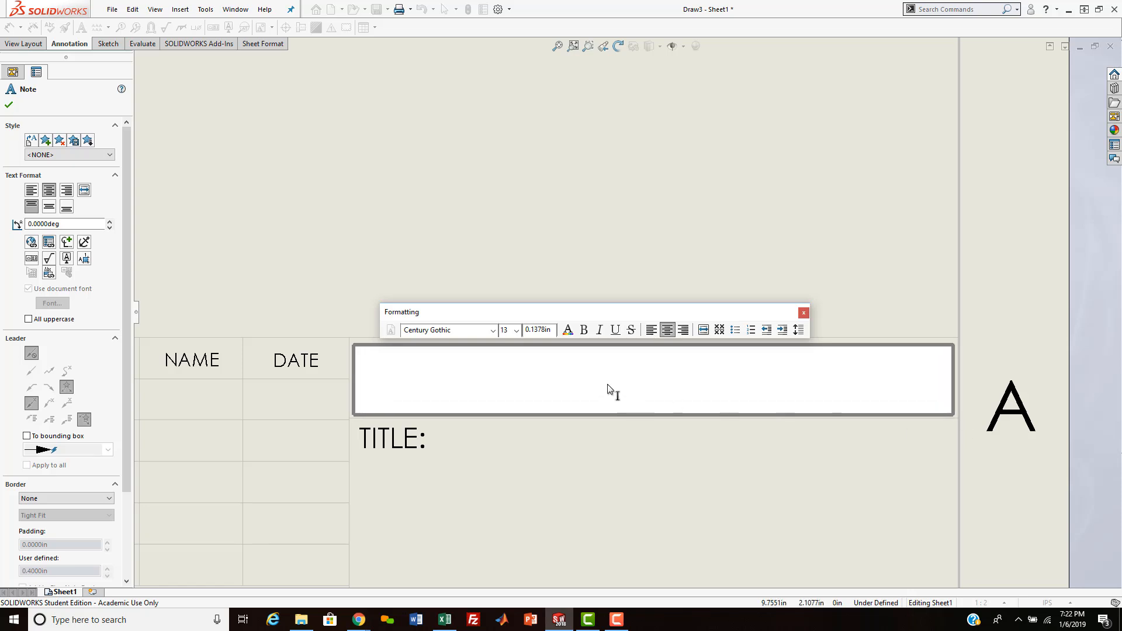
Step: Enter the author's full name followed by MEEN 1005-501 as the text of the title block note
{"action": "type", "text": "Art"}
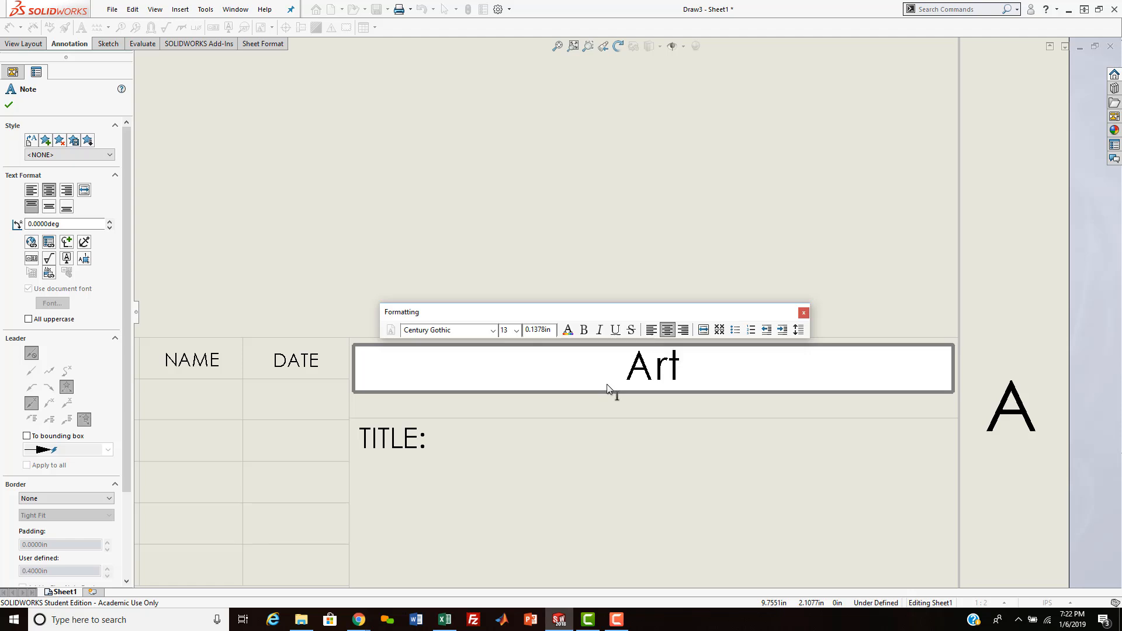
{"action": "type", "text": "hur Fo"}
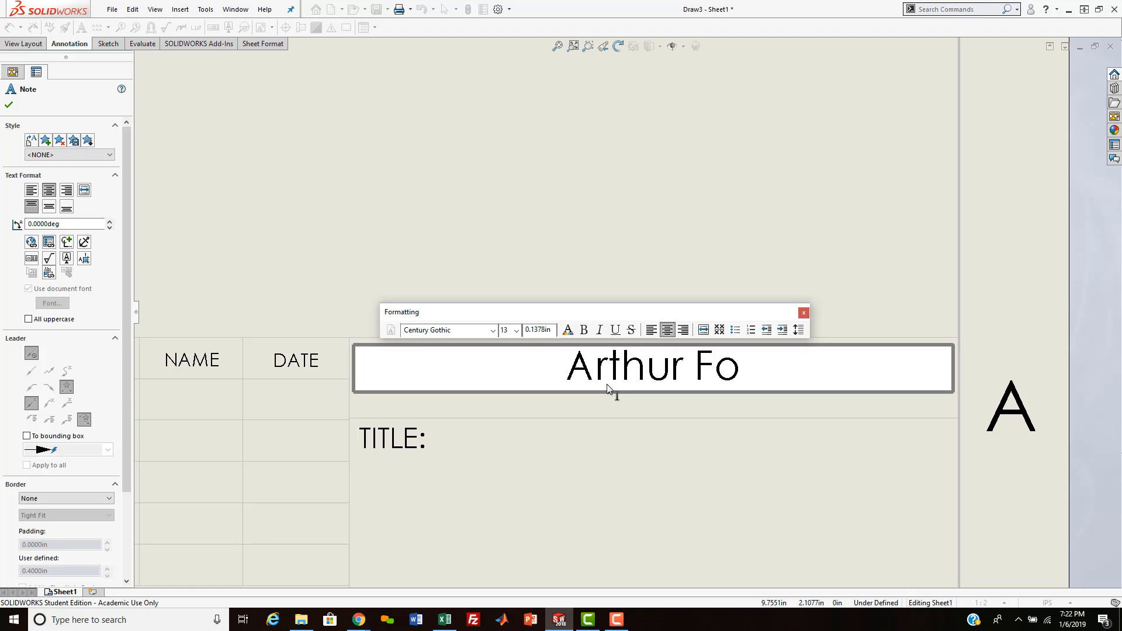
{"action": "type", "text": "x MEE"}
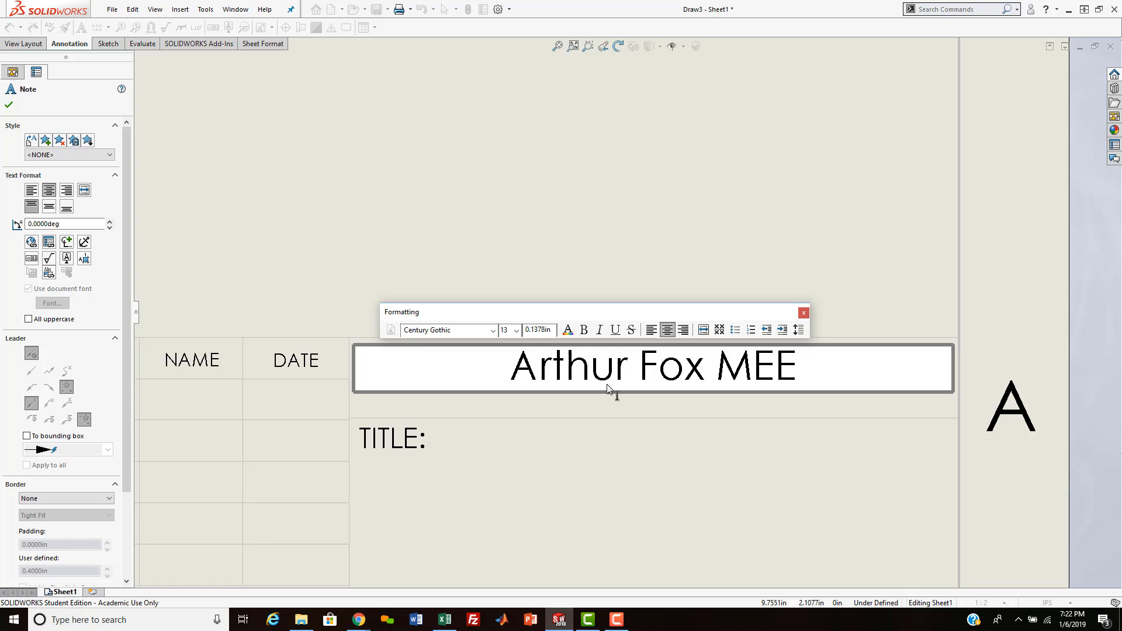
{"action": "type", "text": "N 1005"}
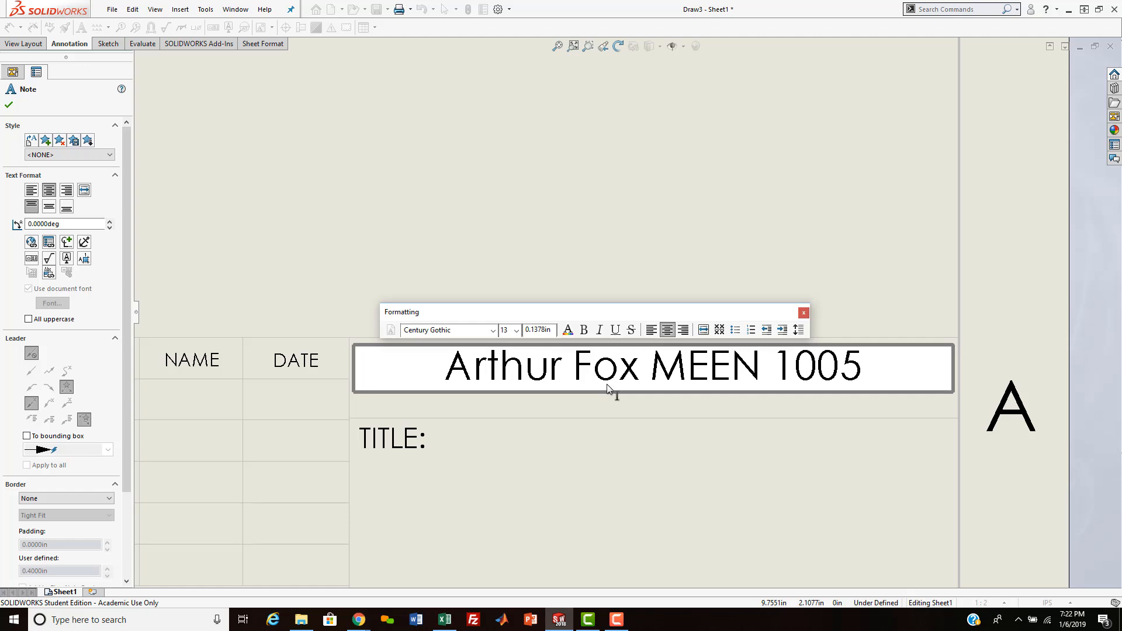
{"action": "type", "text": "-501"}
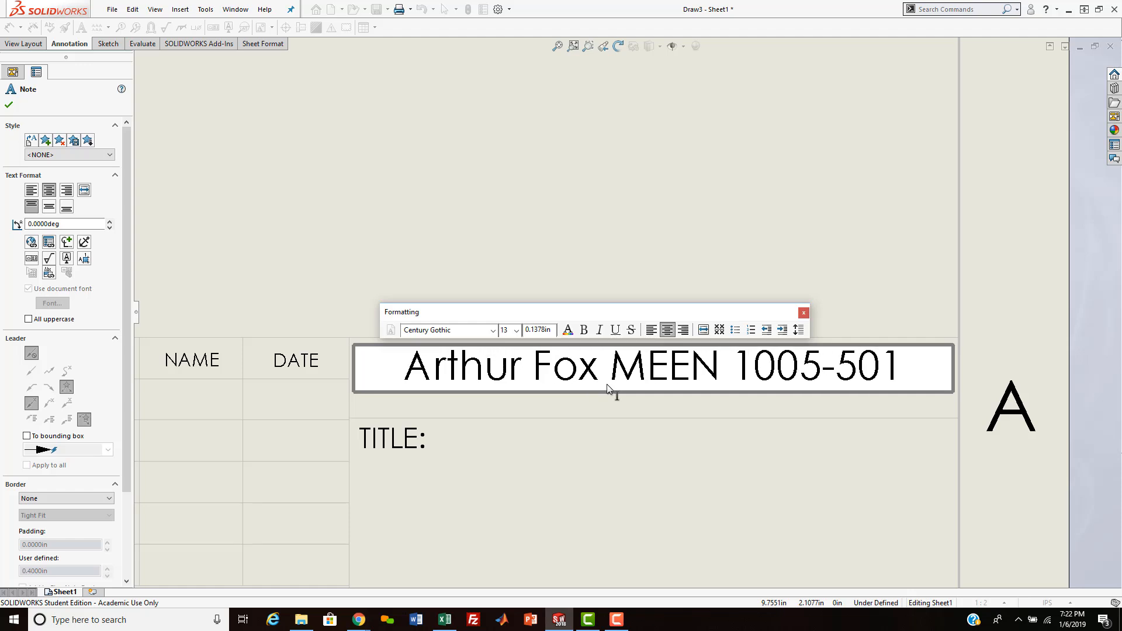
{"action": "key", "text": "Escape"}
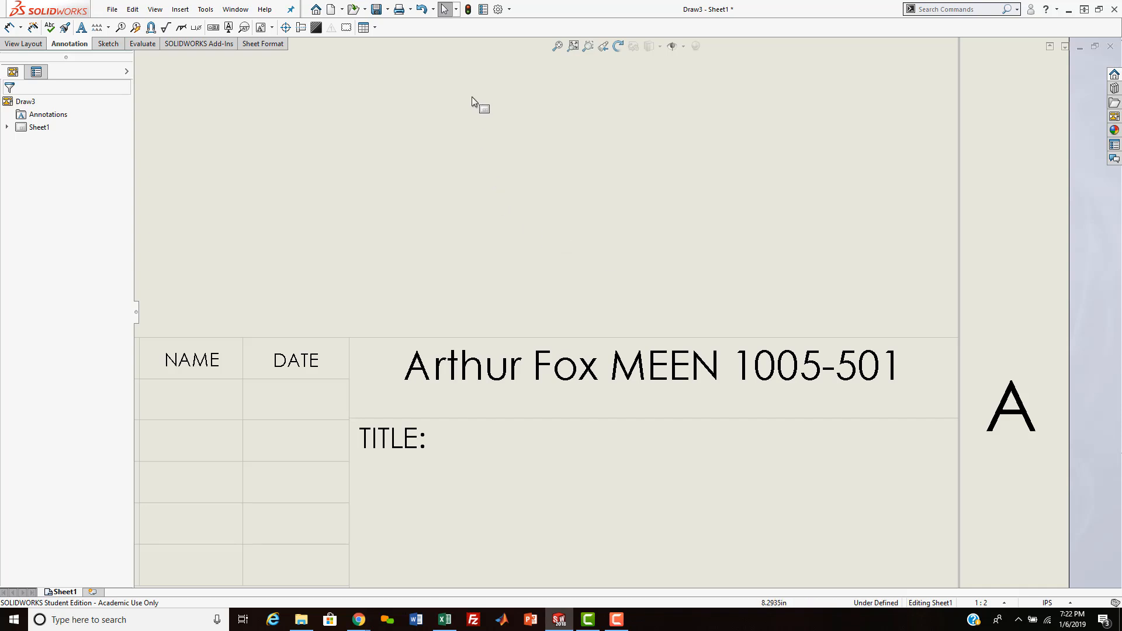
Step: Fit the whole sheet in view and save the drawing as a Drawing Templates (*.drwdot) file named ANSI-INCH in the templates folder
{"action": "left_click", "coordinate": [557, 47]}
{"action": "left_click", "coordinate": [573, 279]}
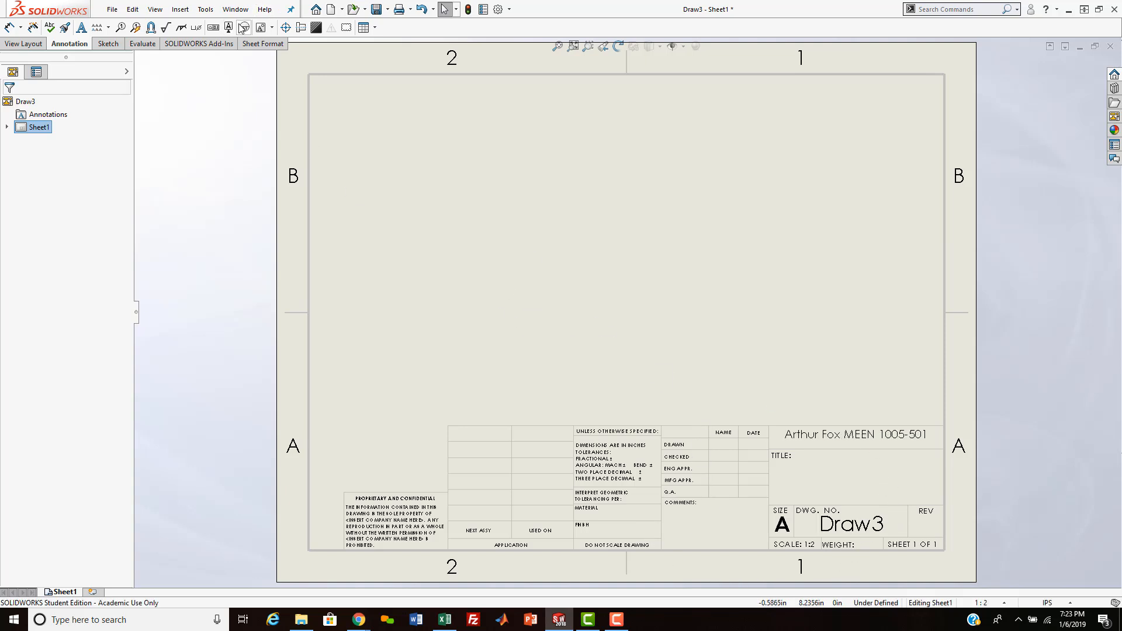
{"action": "left_click", "coordinate": [375, 27]}
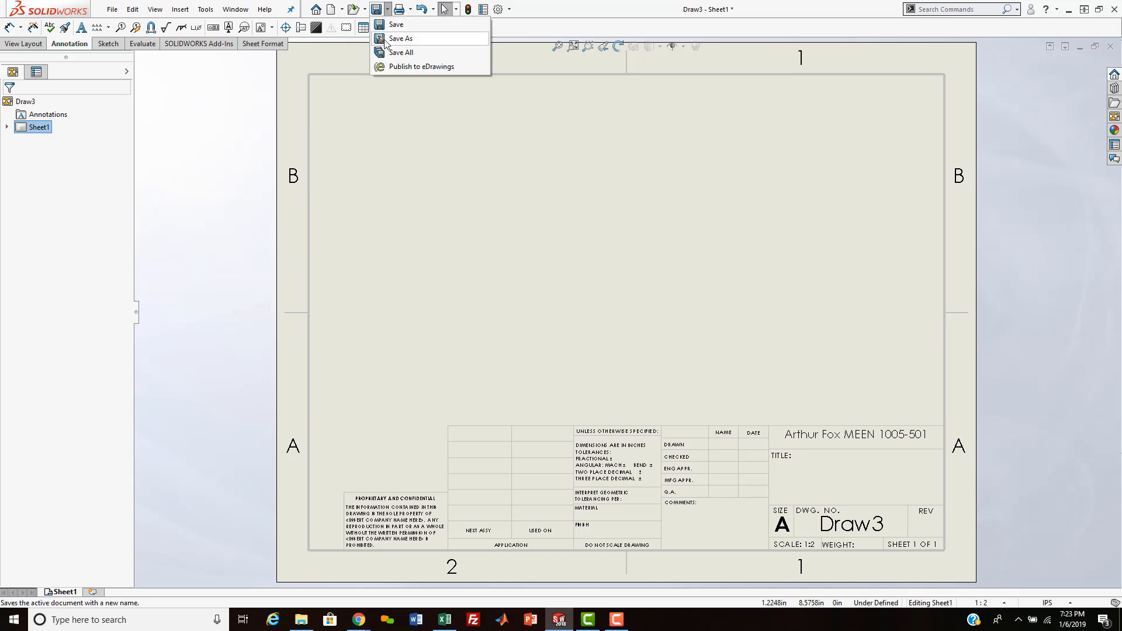
{"action": "key", "text": "ctrl+s"}
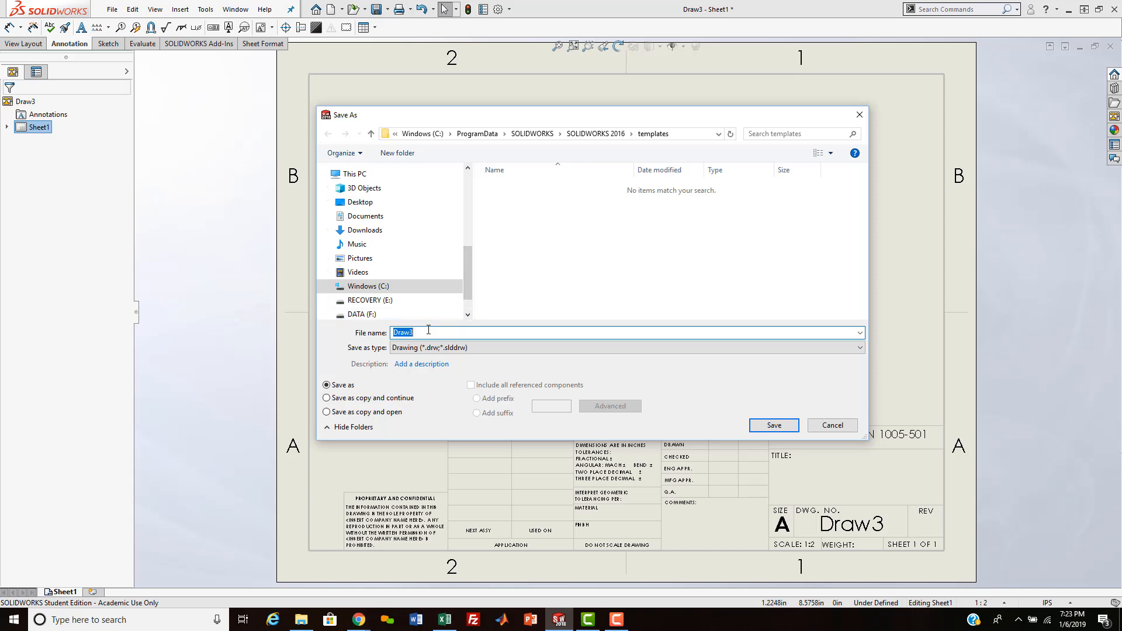
{"action": "left_click", "coordinate": [456, 347]}
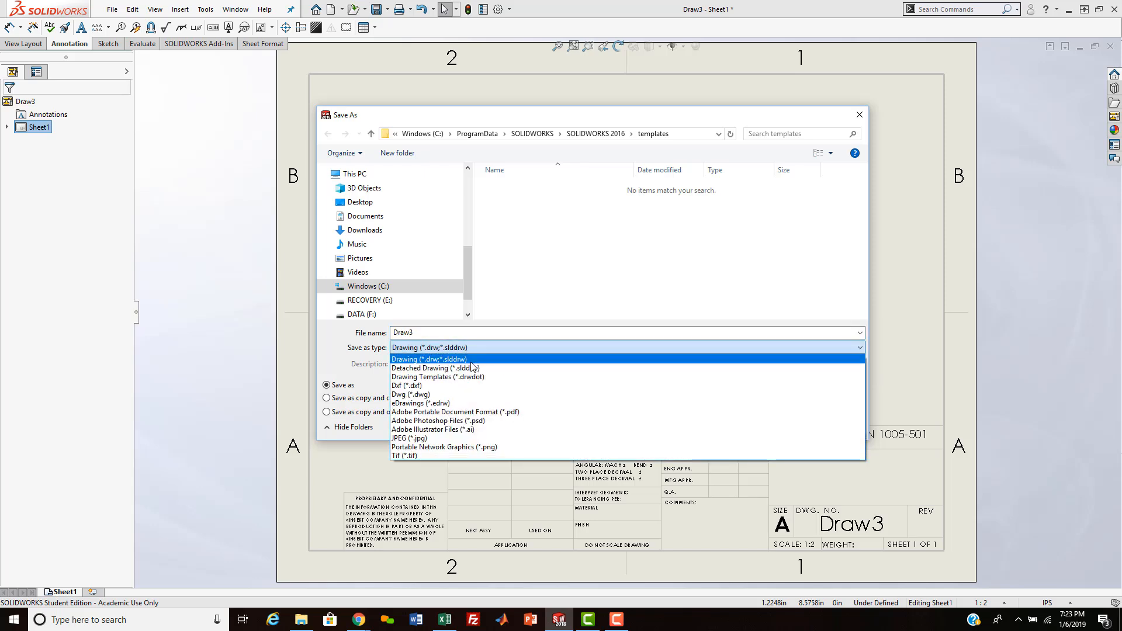
{"action": "left_click", "coordinate": [439, 378]}
{"action": "left_click", "coordinate": [423, 333]}
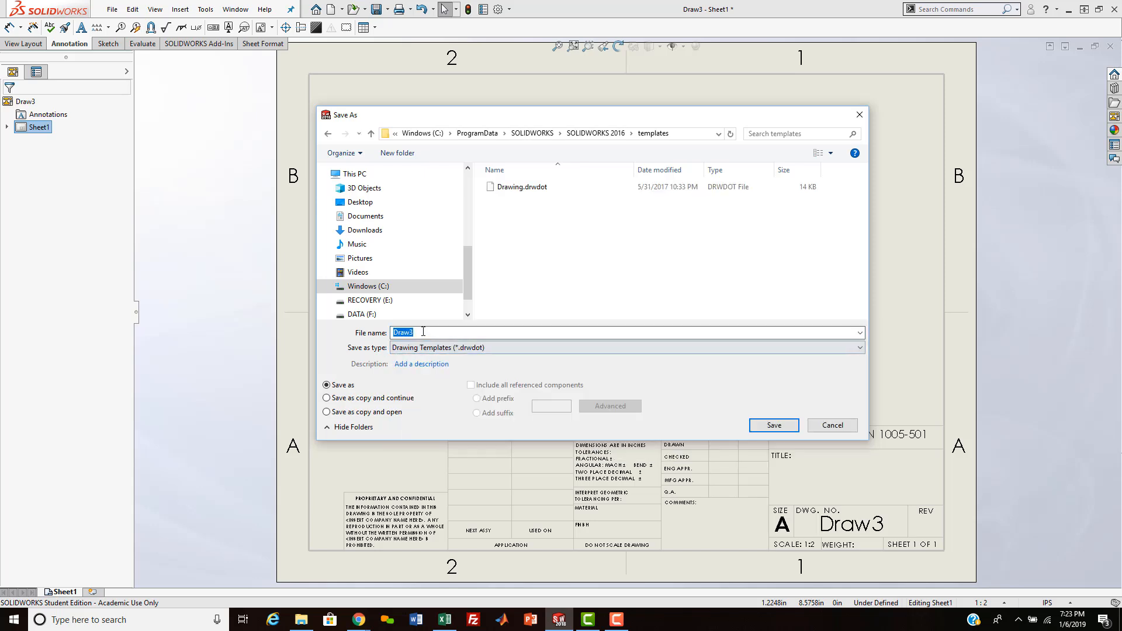
{"action": "key", "text": "BackSpace"}
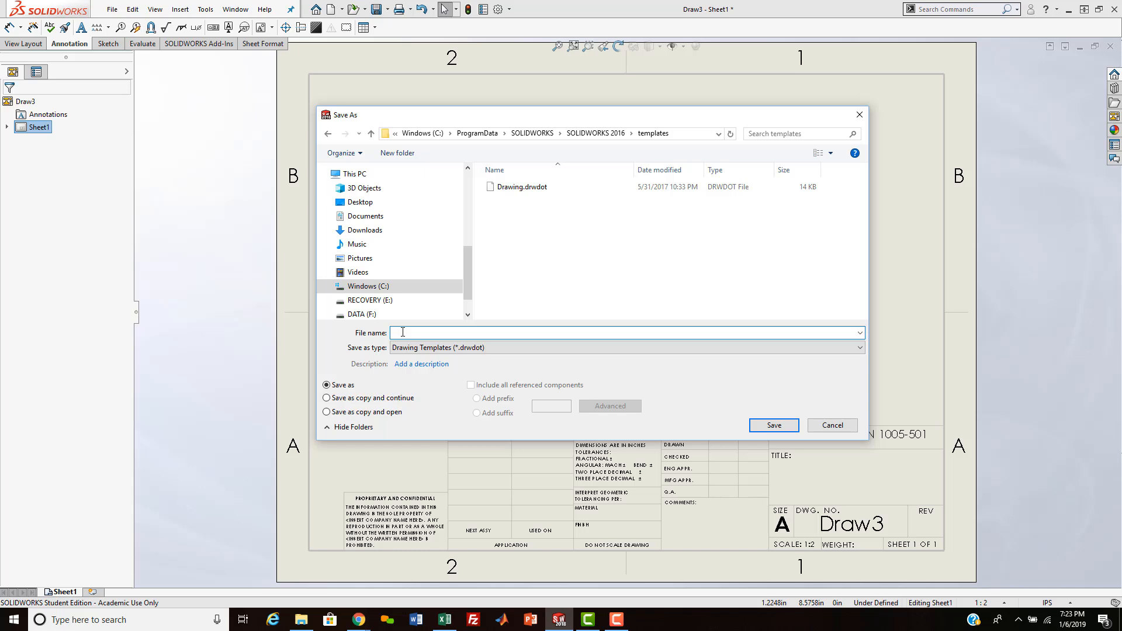
{"action": "type", "text": "ANSI"}
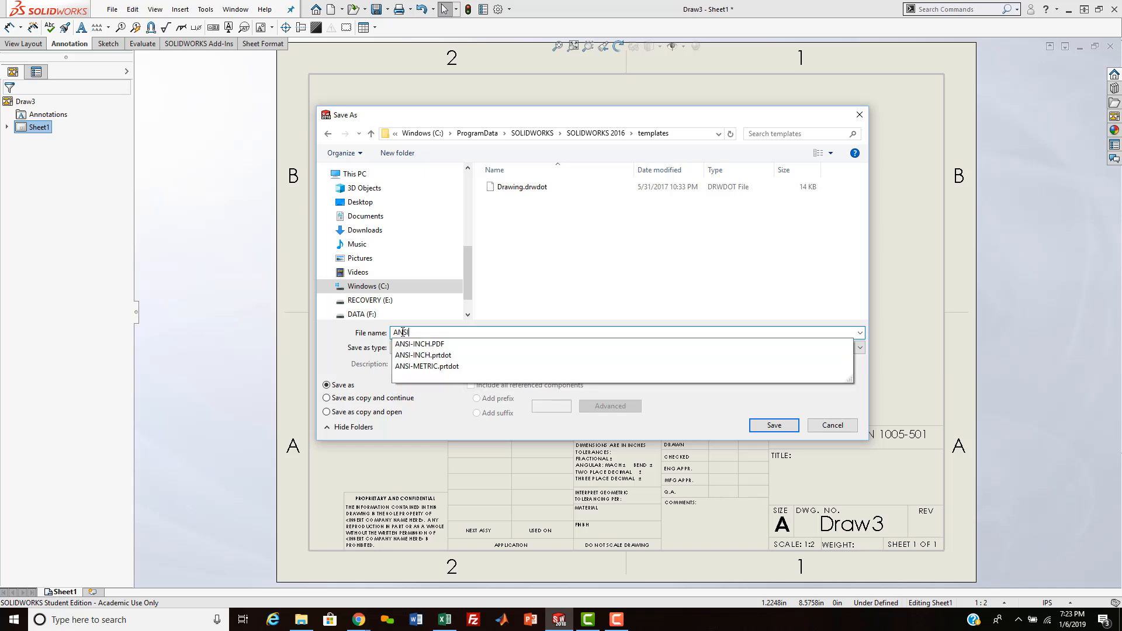
{"action": "type", "text": "-INCH"}
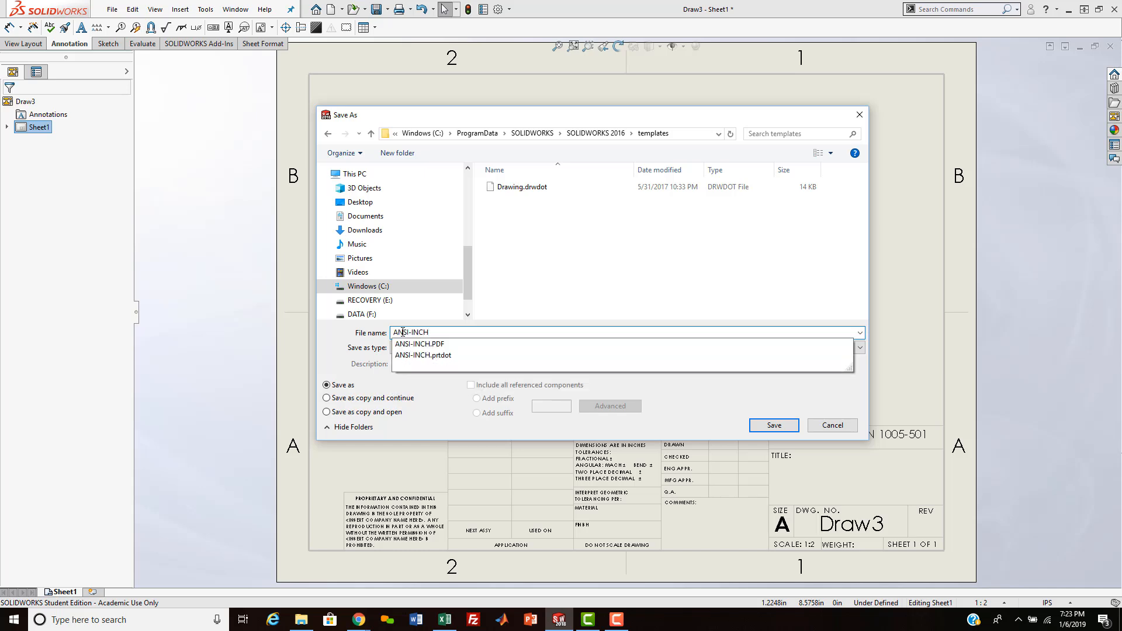
{"action": "key", "text": "Return"}
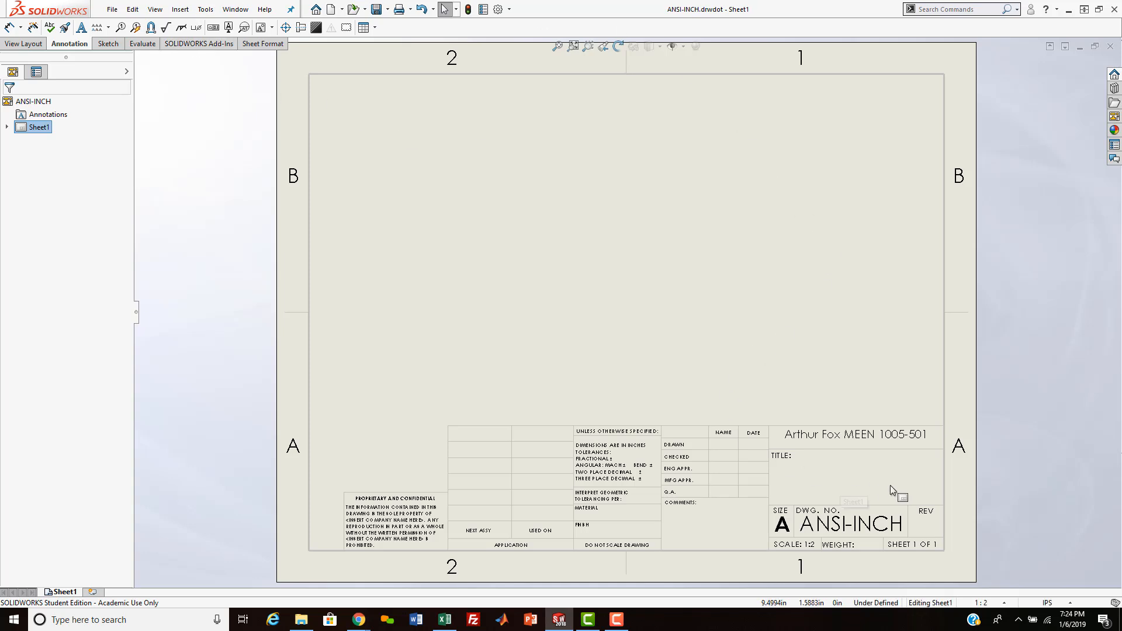
Step: Change the document units to MMGS, with .12 decimals for both basic length and mass/section property length
{"action": "left_click", "coordinate": [498, 9]}
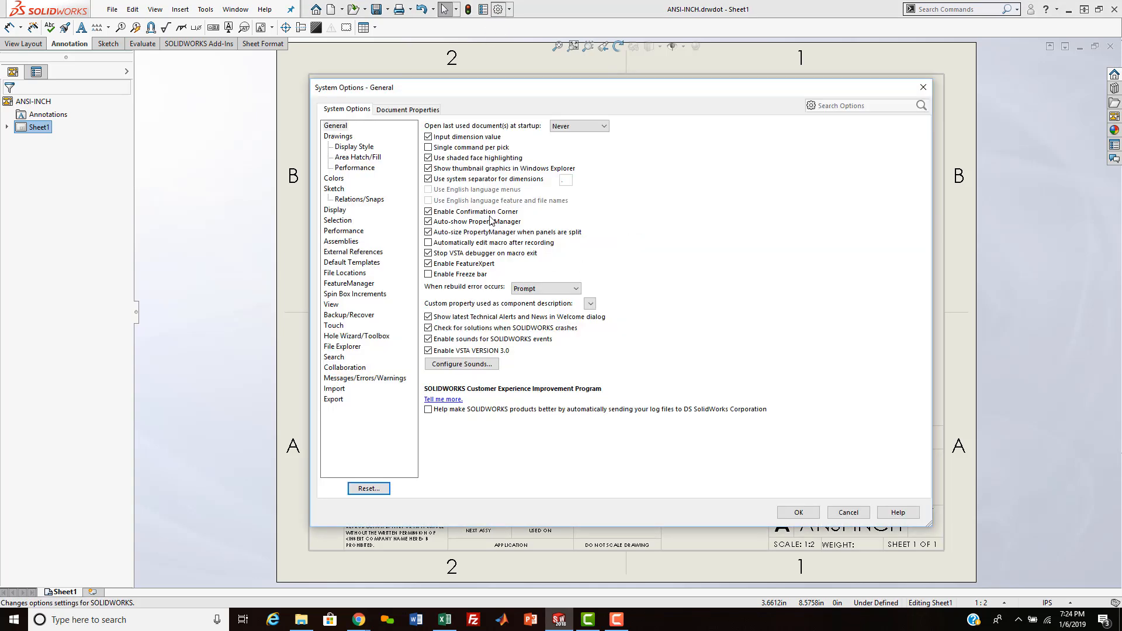
{"action": "left_click", "coordinate": [393, 109]}
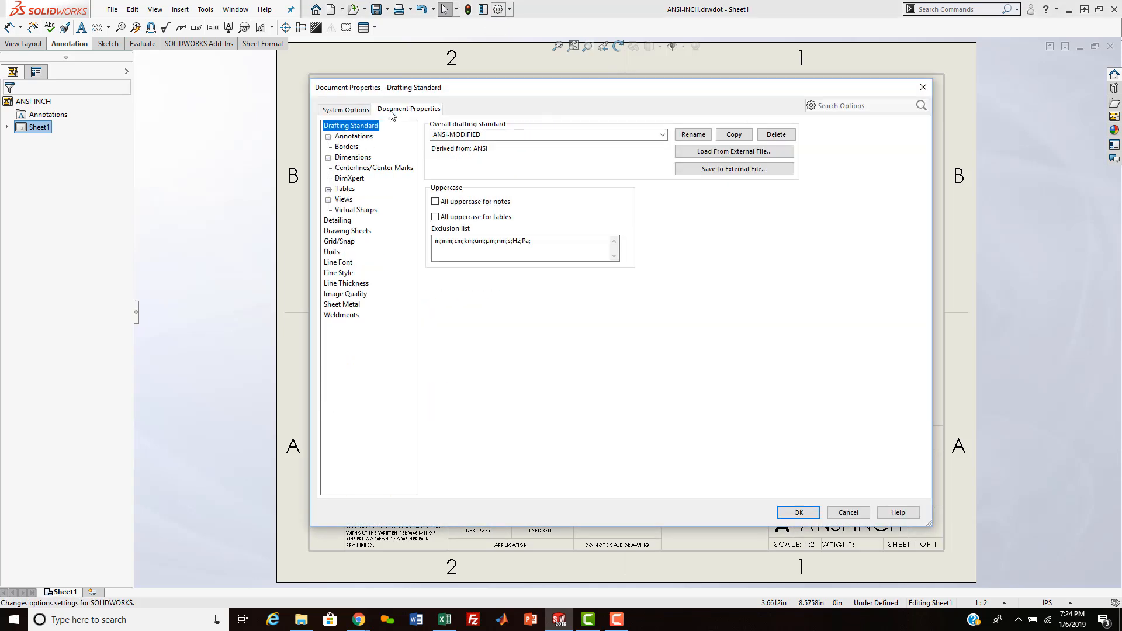
{"action": "left_click", "coordinate": [334, 256]}
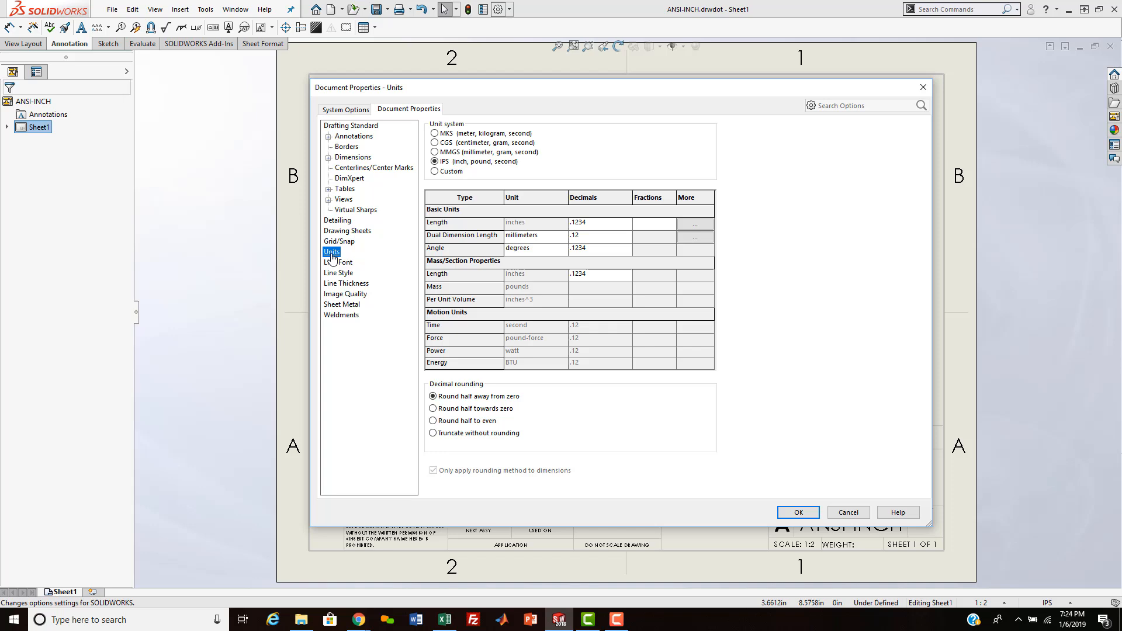
{"action": "left_click", "coordinate": [434, 152]}
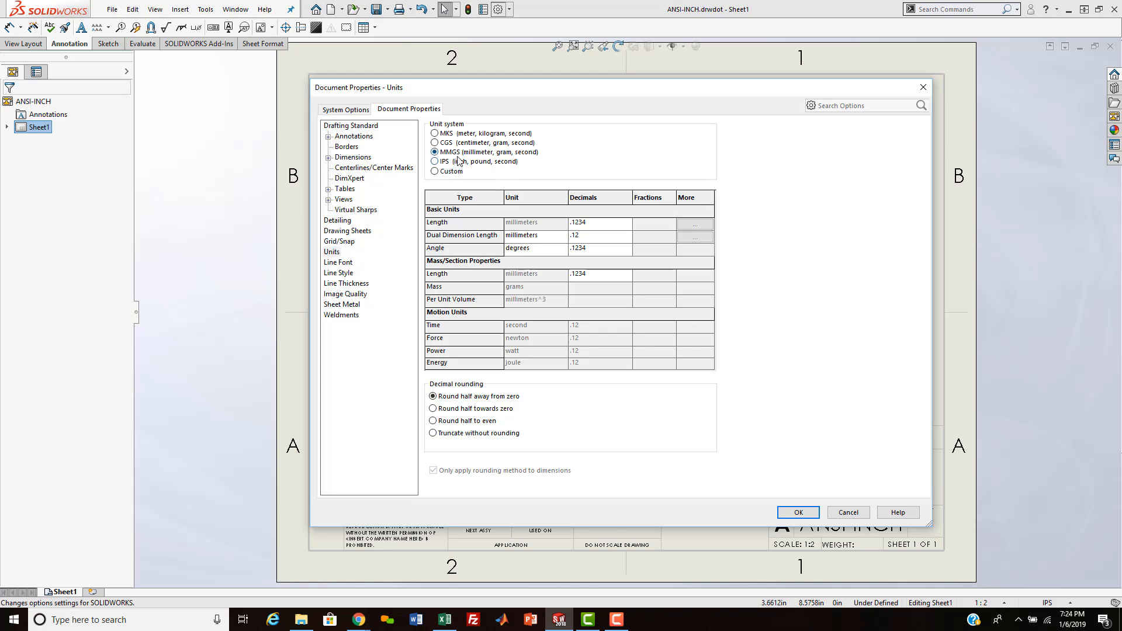
{"action": "left_click", "coordinate": [584, 225]}
{"action": "left_click", "coordinate": [627, 223]}
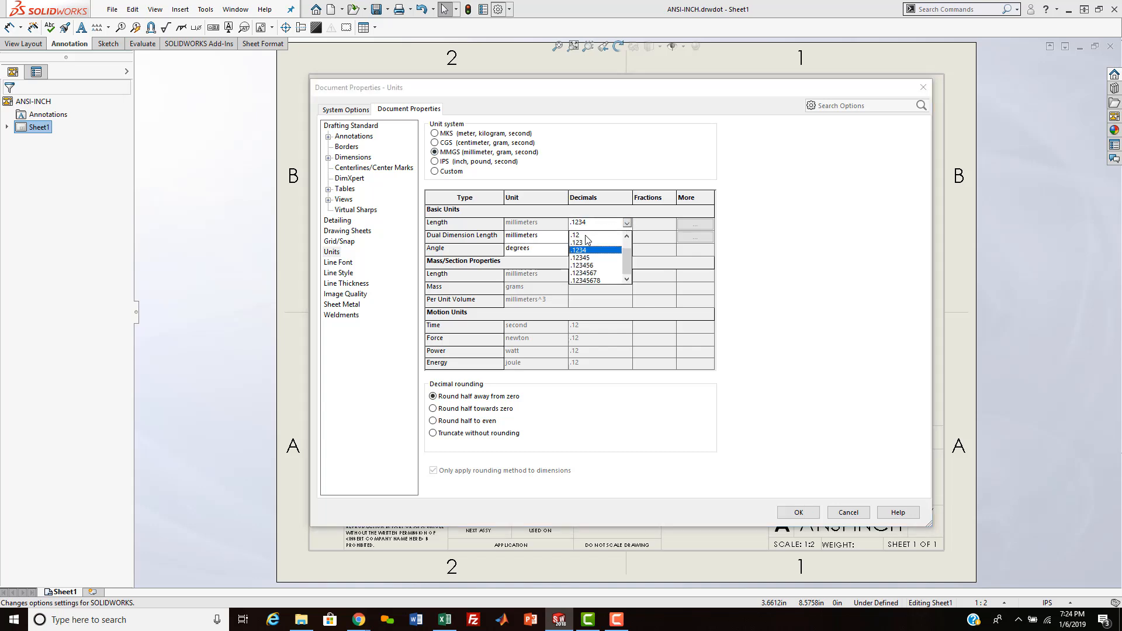
{"action": "left_click", "coordinate": [587, 239]}
{"action": "left_click", "coordinate": [627, 278]}
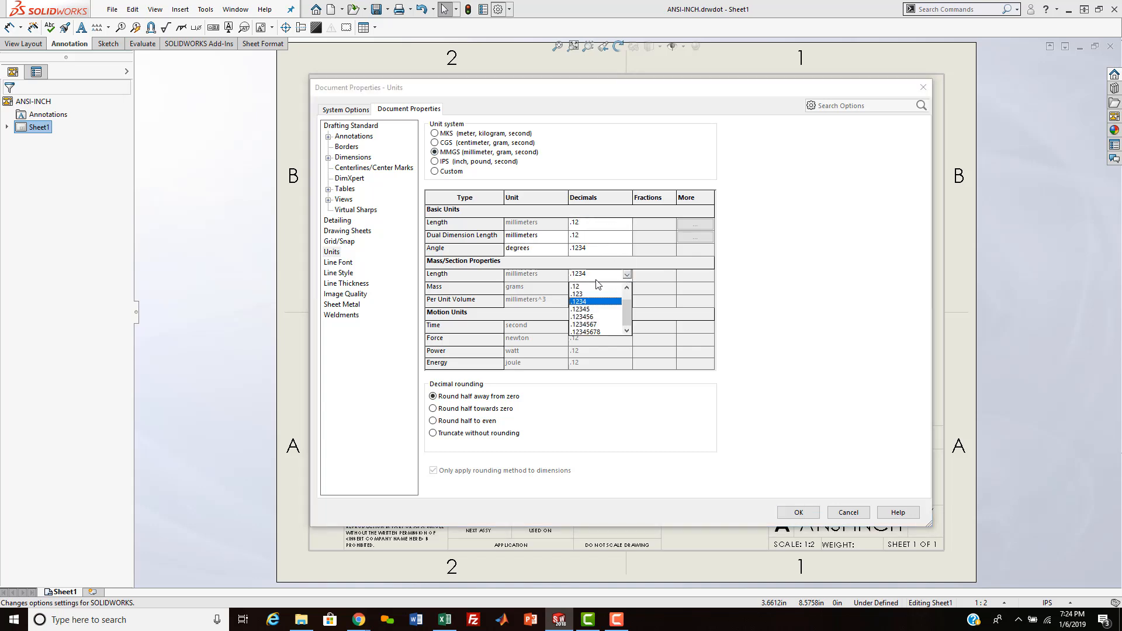
{"action": "left_click", "coordinate": [587, 288]}
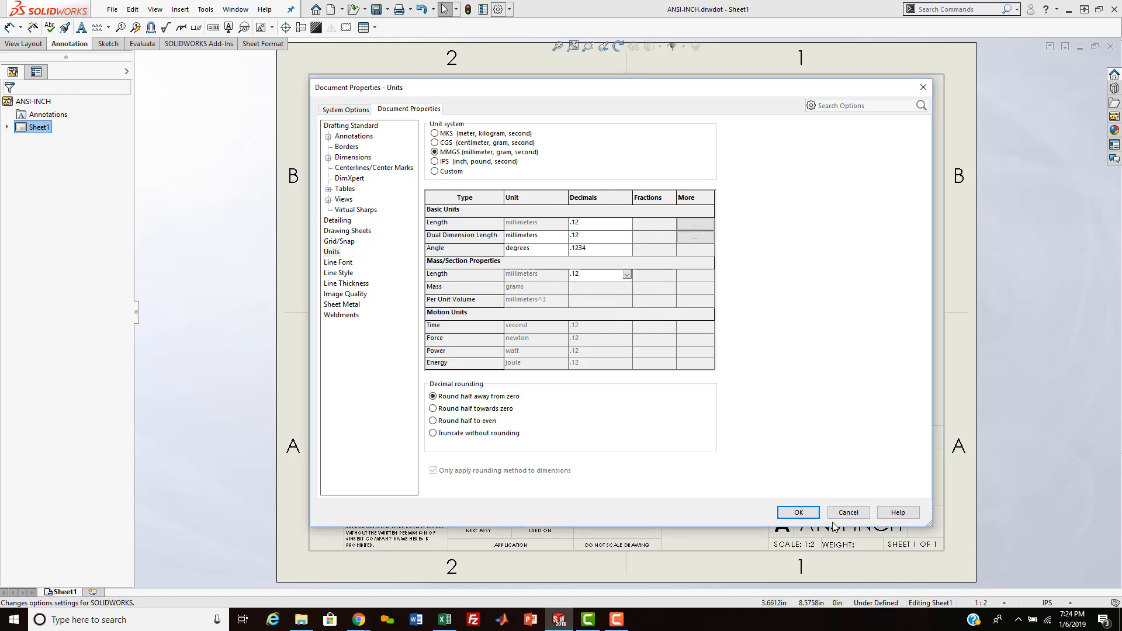
{"action": "left_click", "coordinate": [796, 512]}
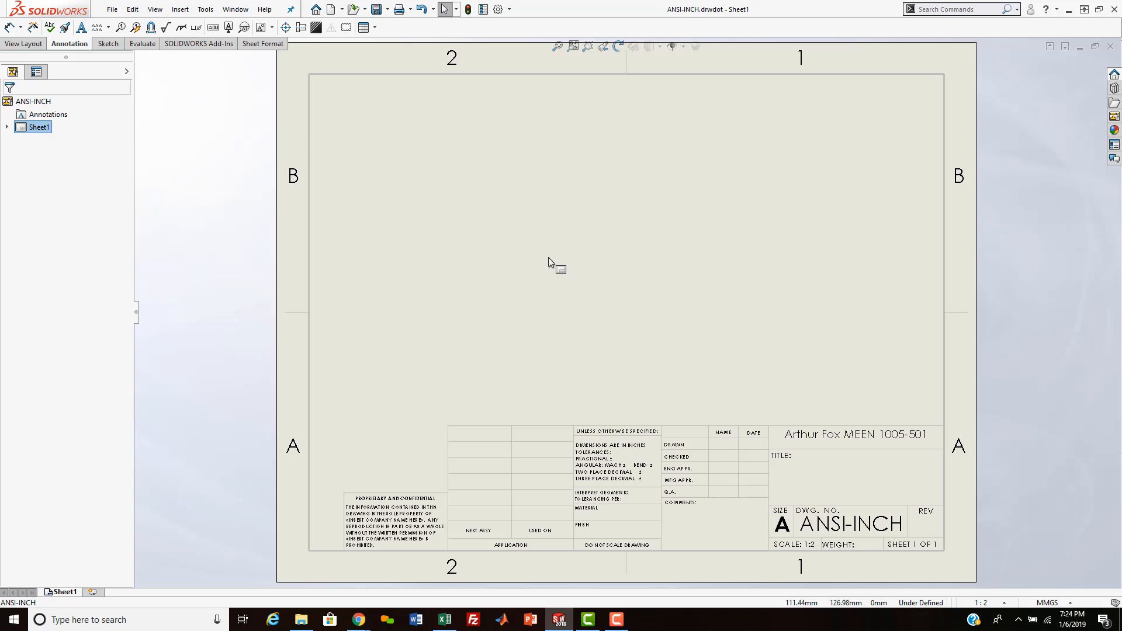
Step: Save the metric version as a separate drawing template named ANSI-METRIC and close the drawing
{"action": "left_click", "coordinate": [387, 10]}
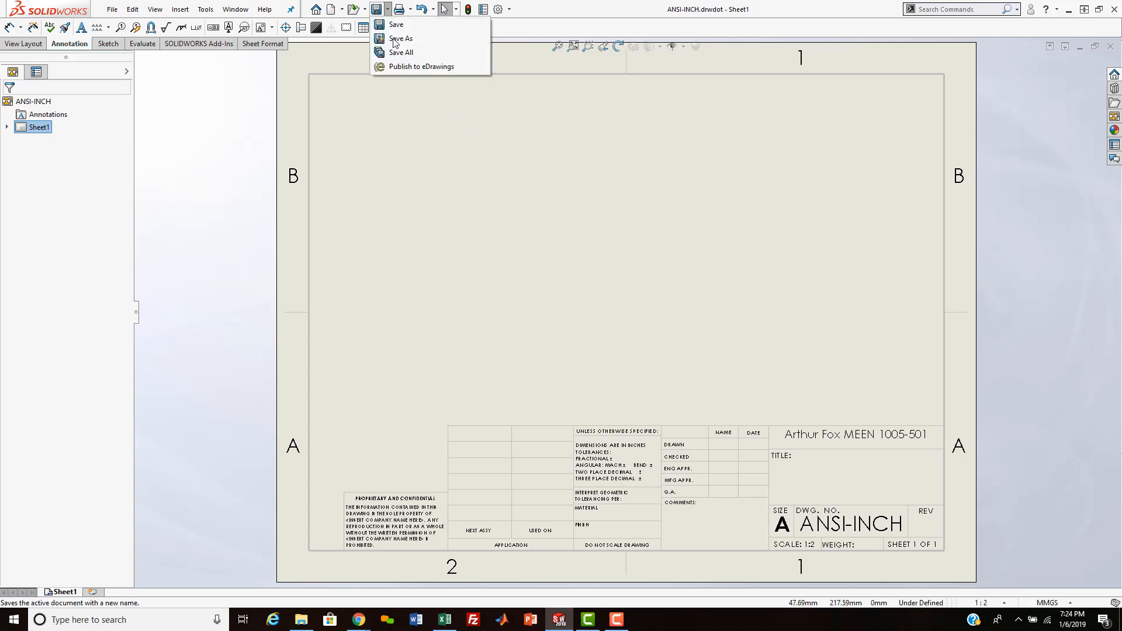
{"action": "left_click", "coordinate": [395, 39]}
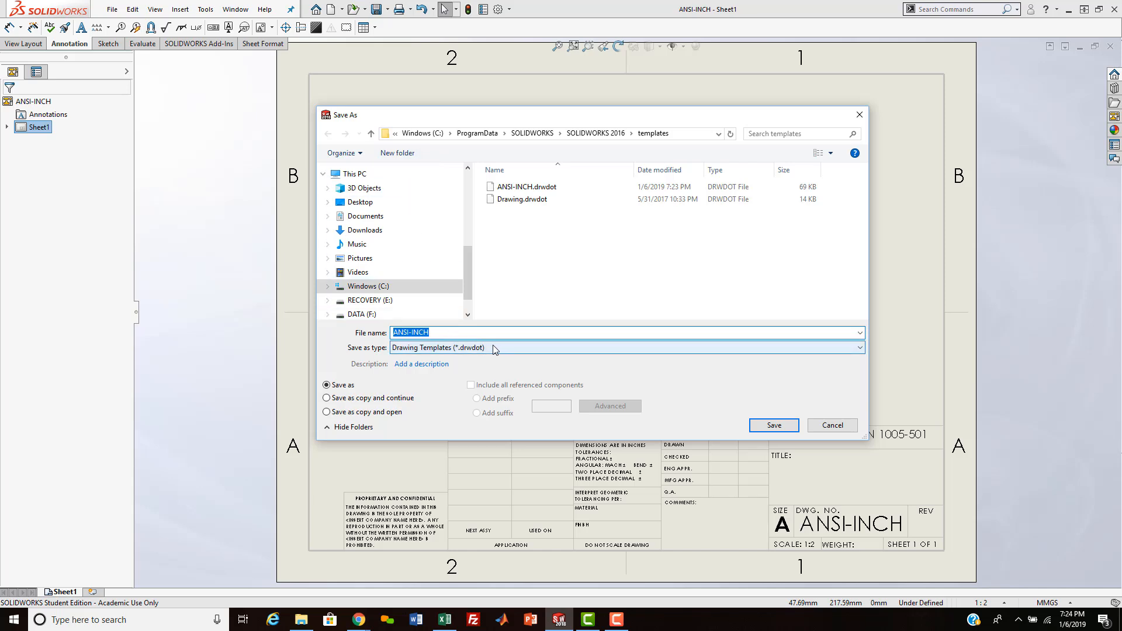
{"action": "left_click", "coordinate": [441, 333]}
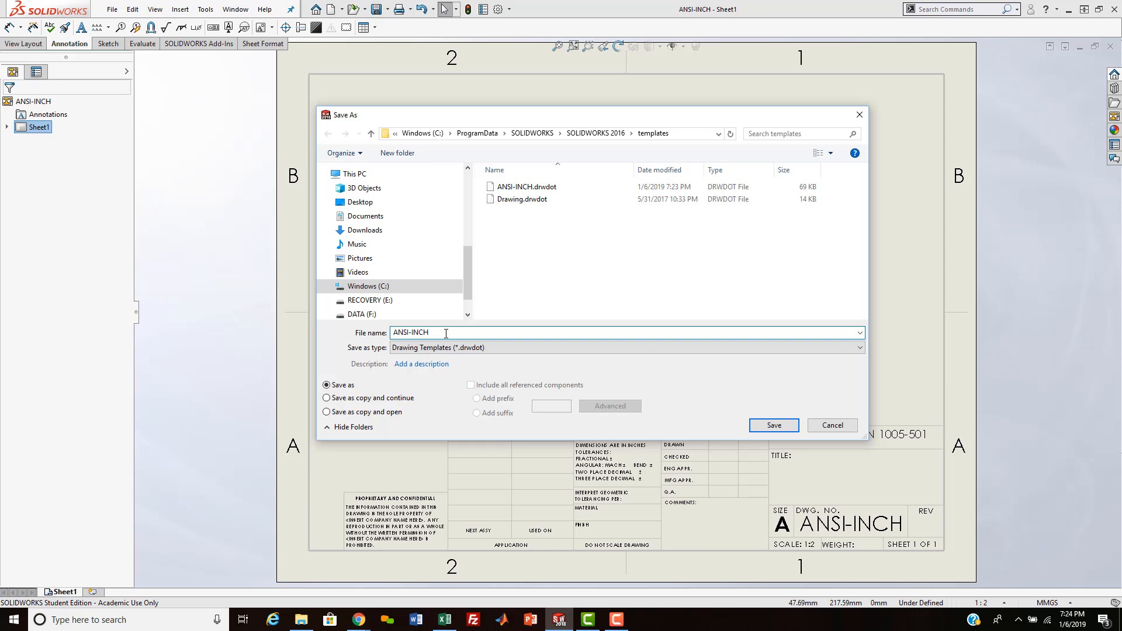
{"action": "key", "text": "BackSpace"}
{"action": "key", "text": "BackSpace"}
{"action": "key", "text": "BackSpace"}
{"action": "key", "text": "BackSpace"}
{"action": "type", "text": "METR"}
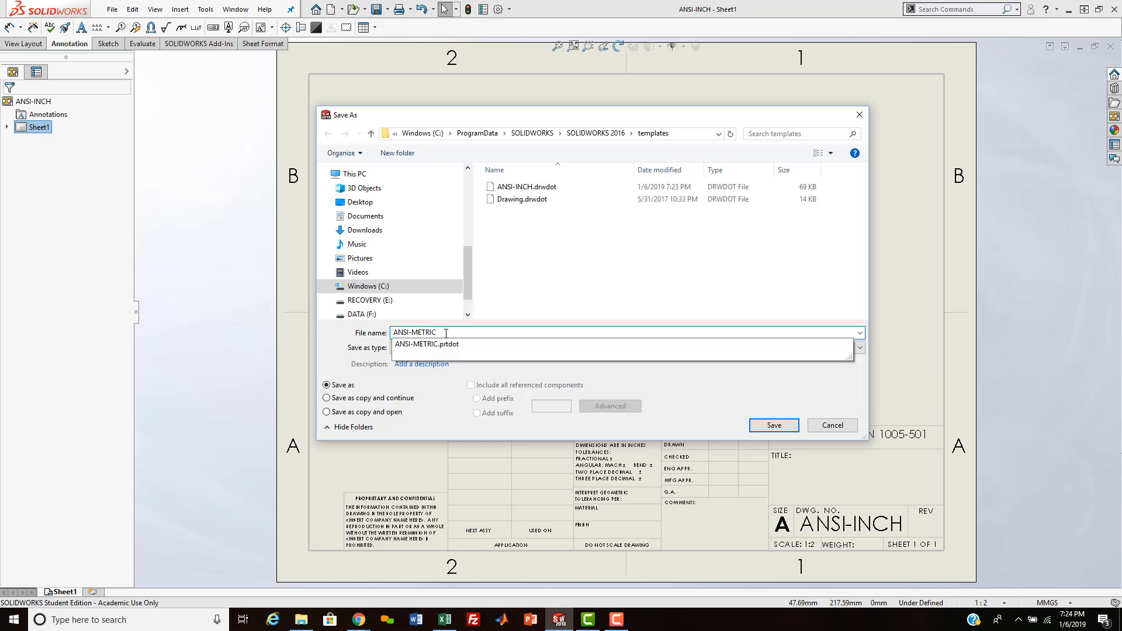
{"action": "left_click", "coordinate": [770, 427]}
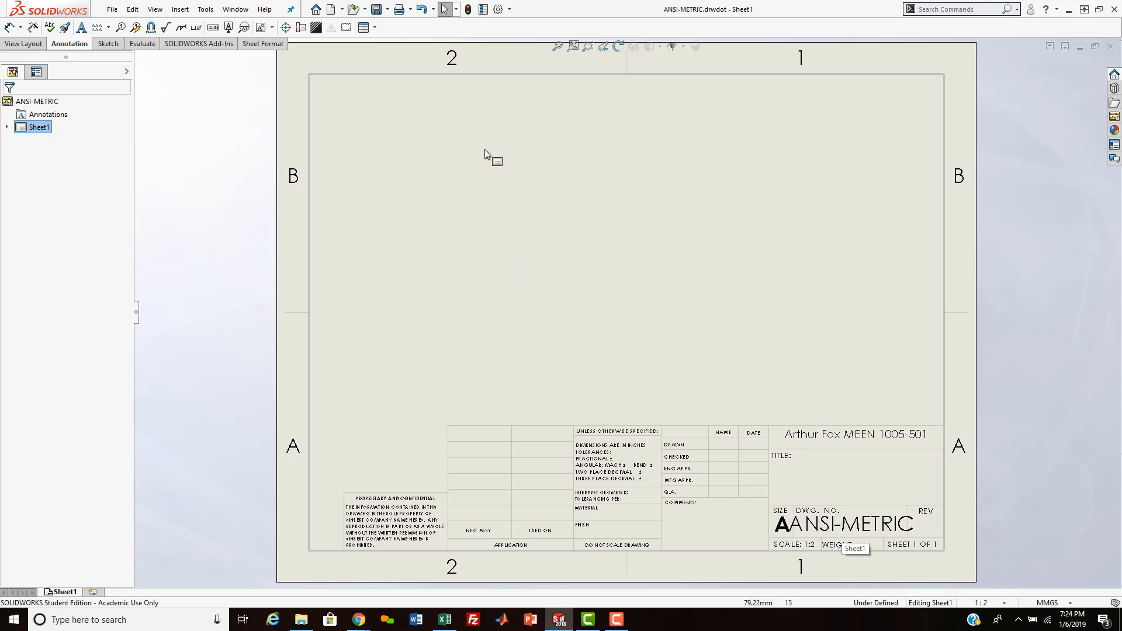
{"action": "left_click", "coordinate": [1111, 46]}
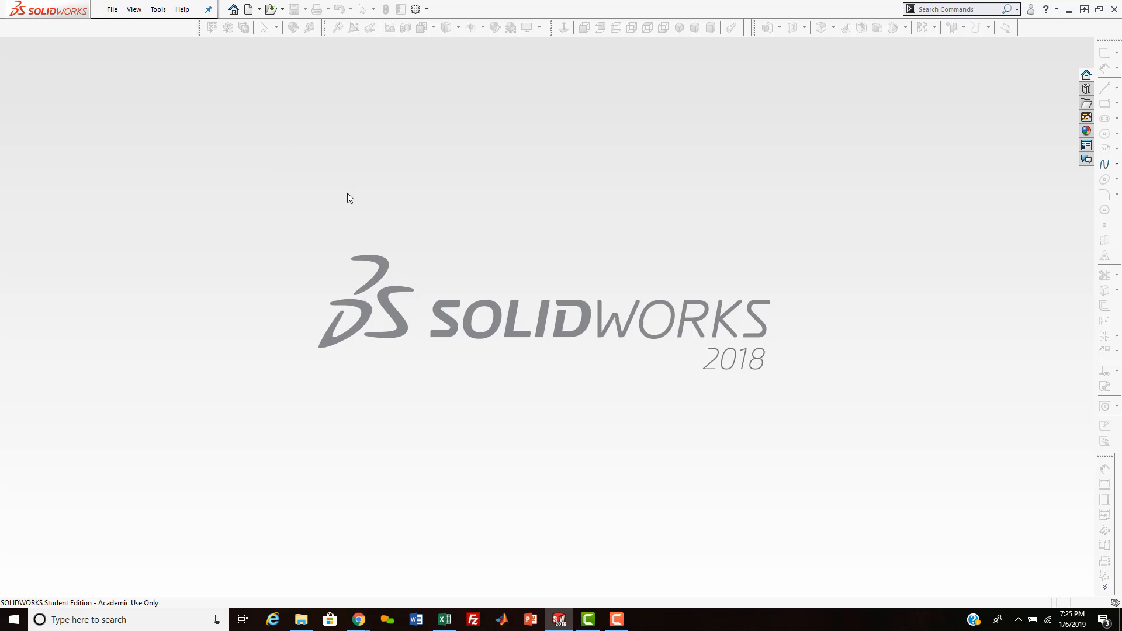
Step: Create a new part from the custom ANSI-INCH part template
{"action": "left_click", "coordinate": [248, 10]}
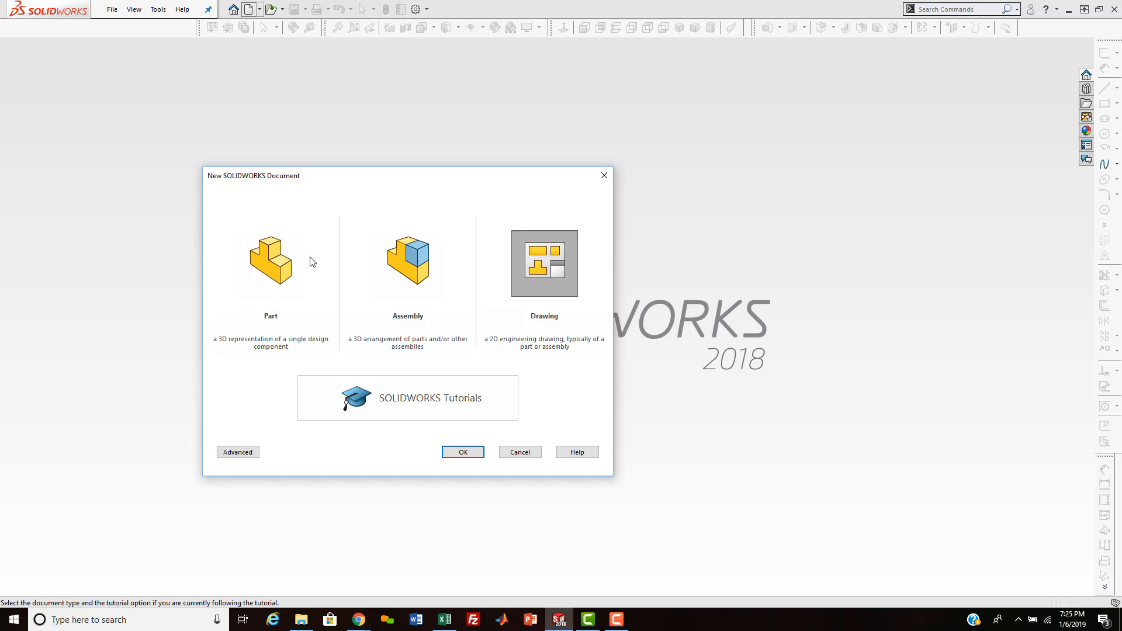
{"action": "left_click", "coordinate": [238, 452]}
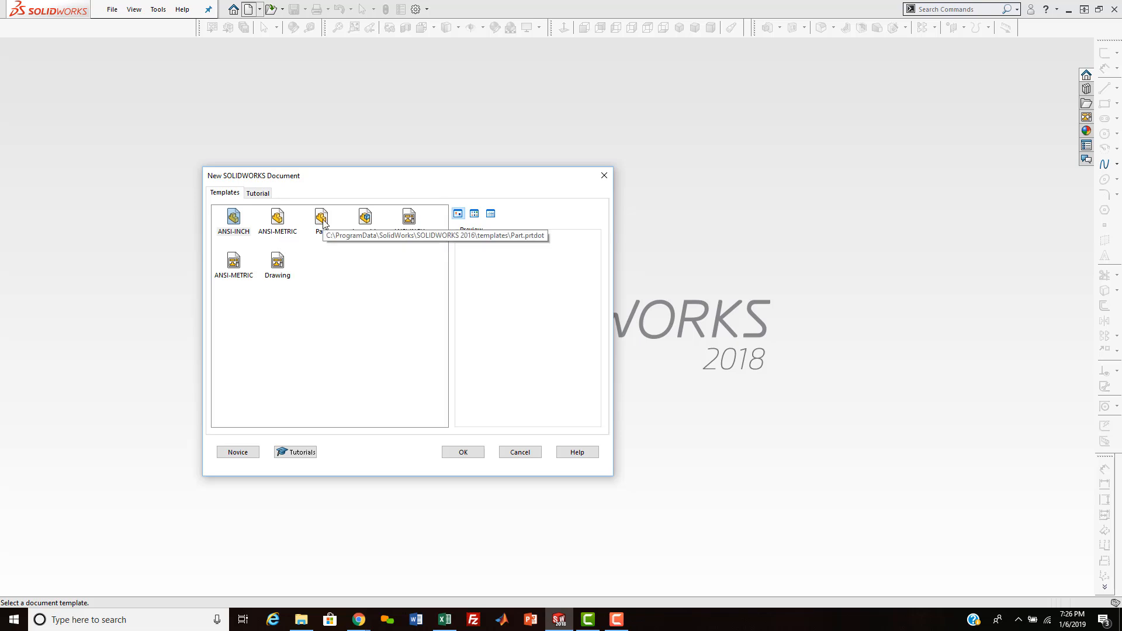
{"action": "double_click", "coordinate": [233, 220]}
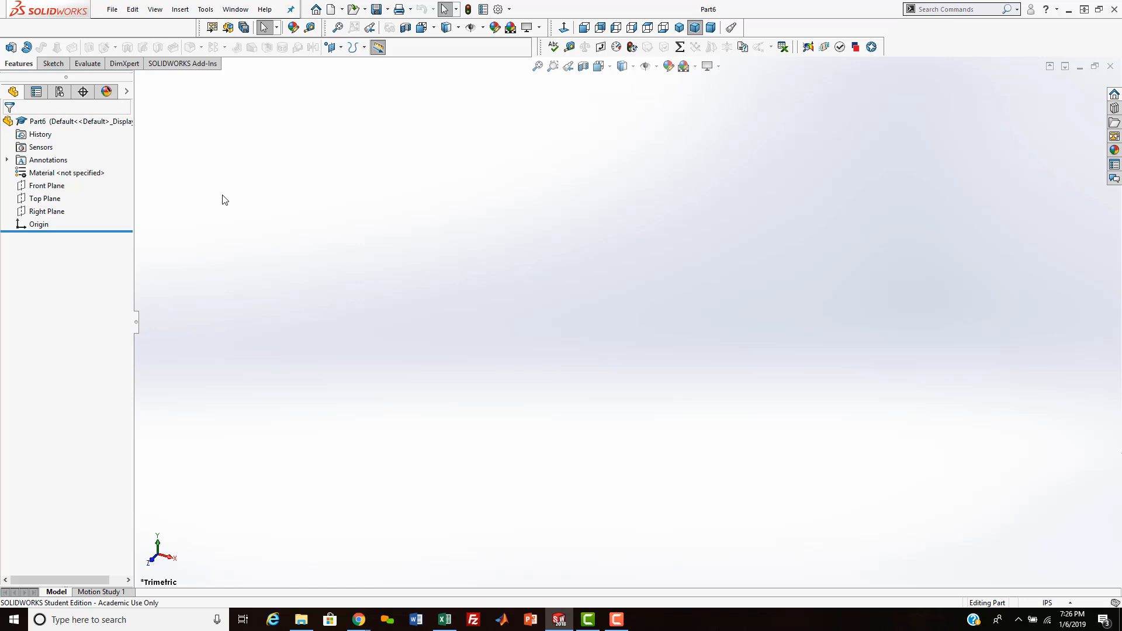
Step: Start a new sketch on the Top Plane of the part
{"action": "left_click", "coordinate": [47, 198]}
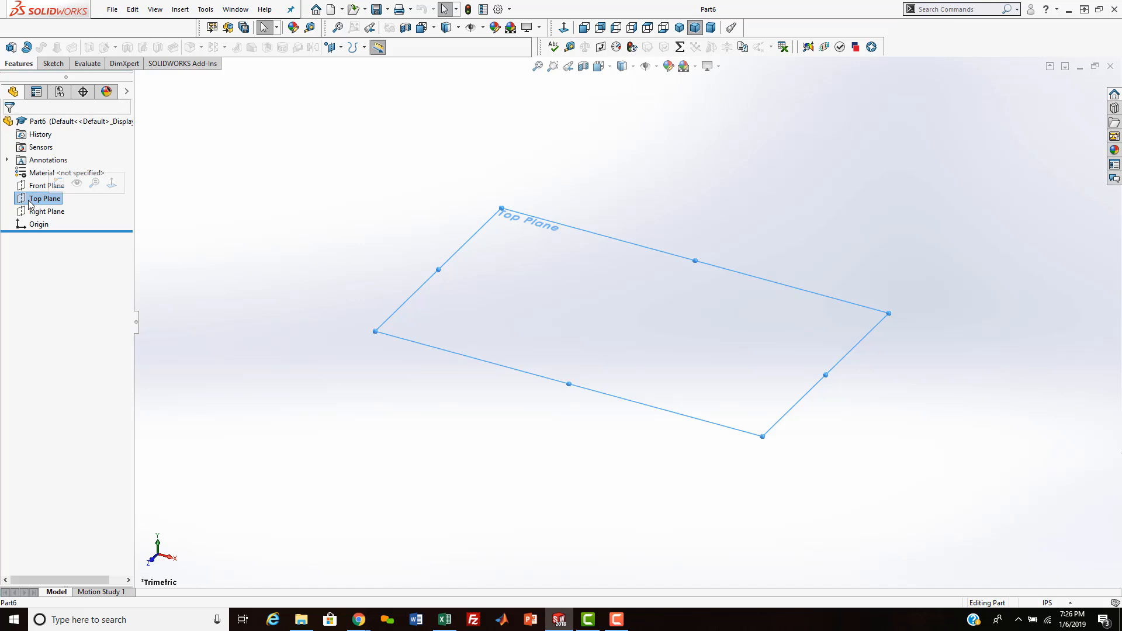
{"action": "left_click", "coordinate": [53, 64]}
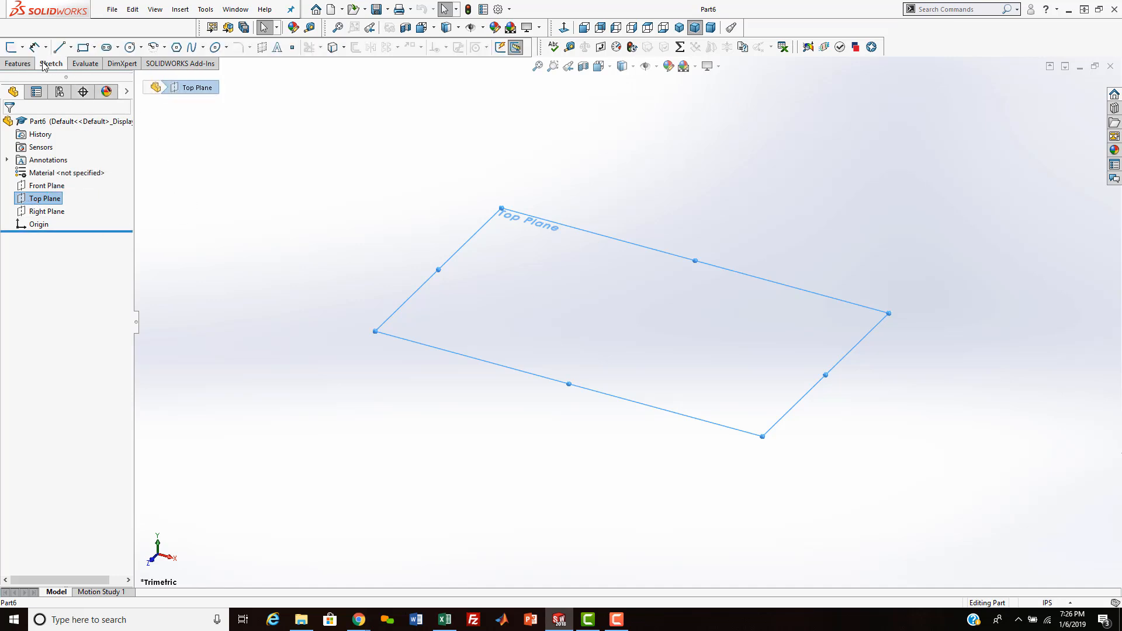
{"action": "left_click", "coordinate": [10, 51]}
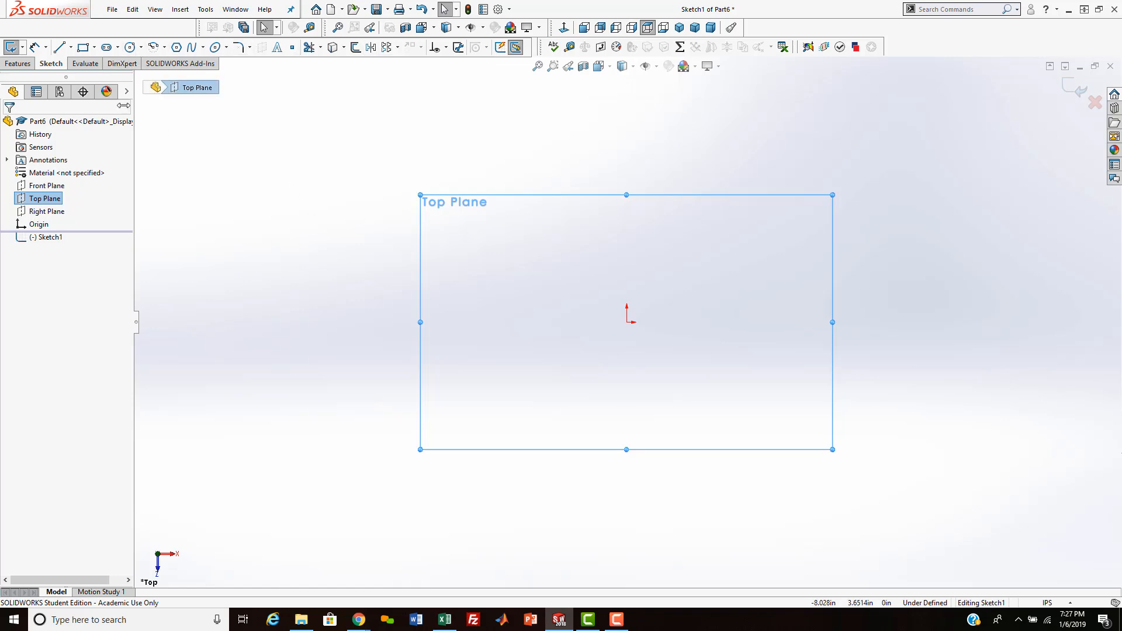
Step: Examine the available dimension, line, rectangle, slot, polygon and ellipse sketch tools, plus the trim, convert and repair sketch tools
{"action": "left_click", "coordinate": [23, 48]}
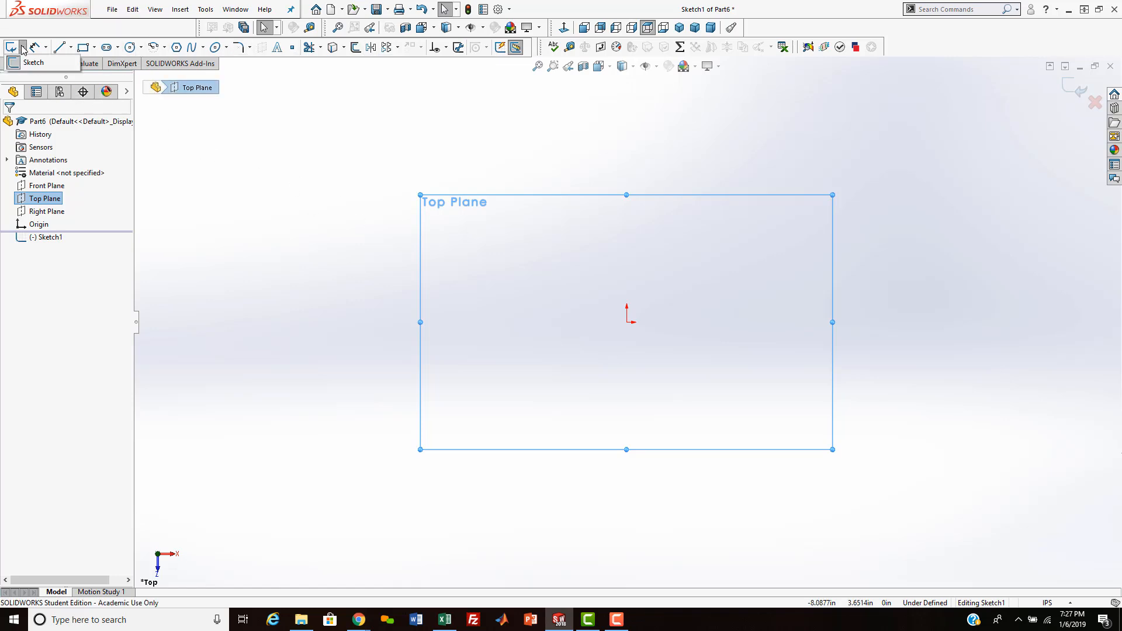
{"action": "left_click", "coordinate": [45, 49]}
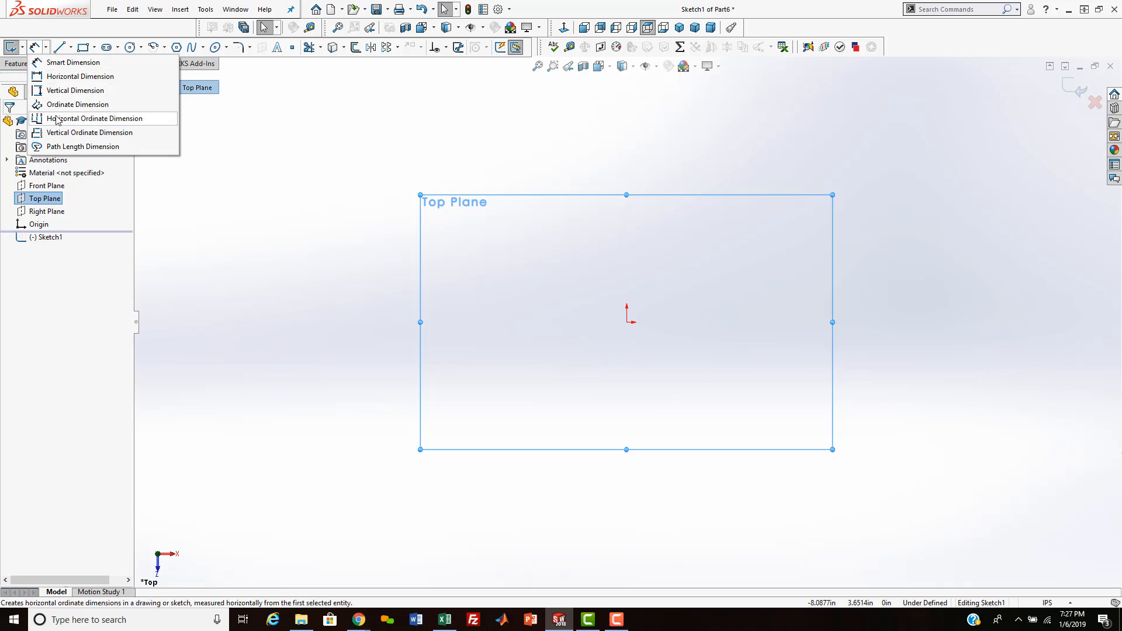
{"action": "left_click", "coordinate": [276, 138]}
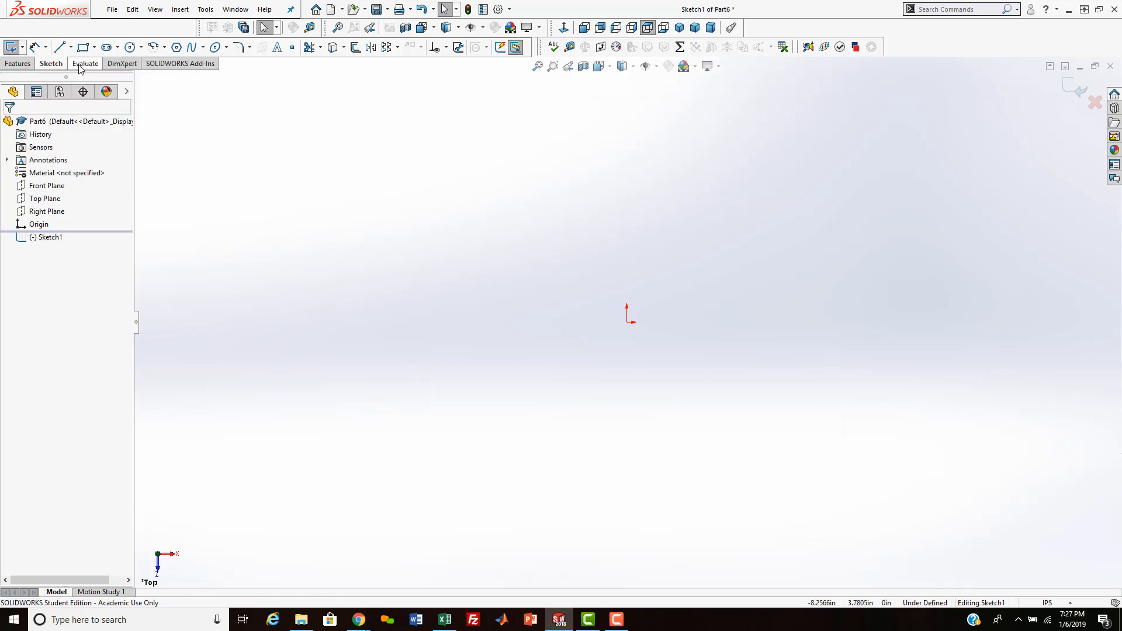
{"action": "left_click", "coordinate": [71, 47]}
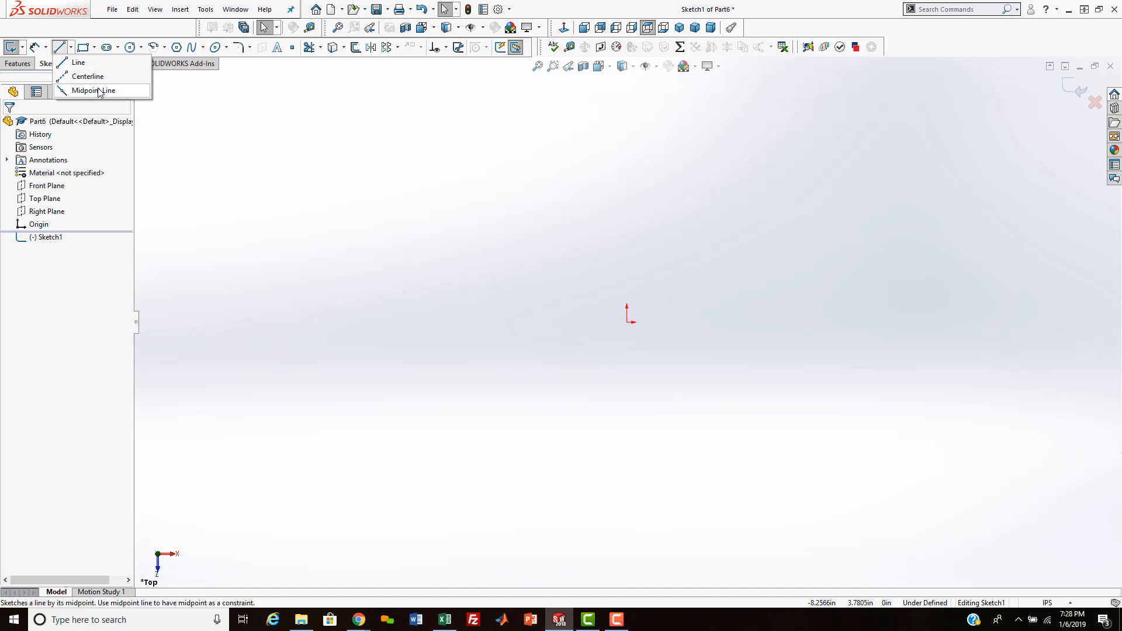
{"action": "left_click", "coordinate": [95, 48]}
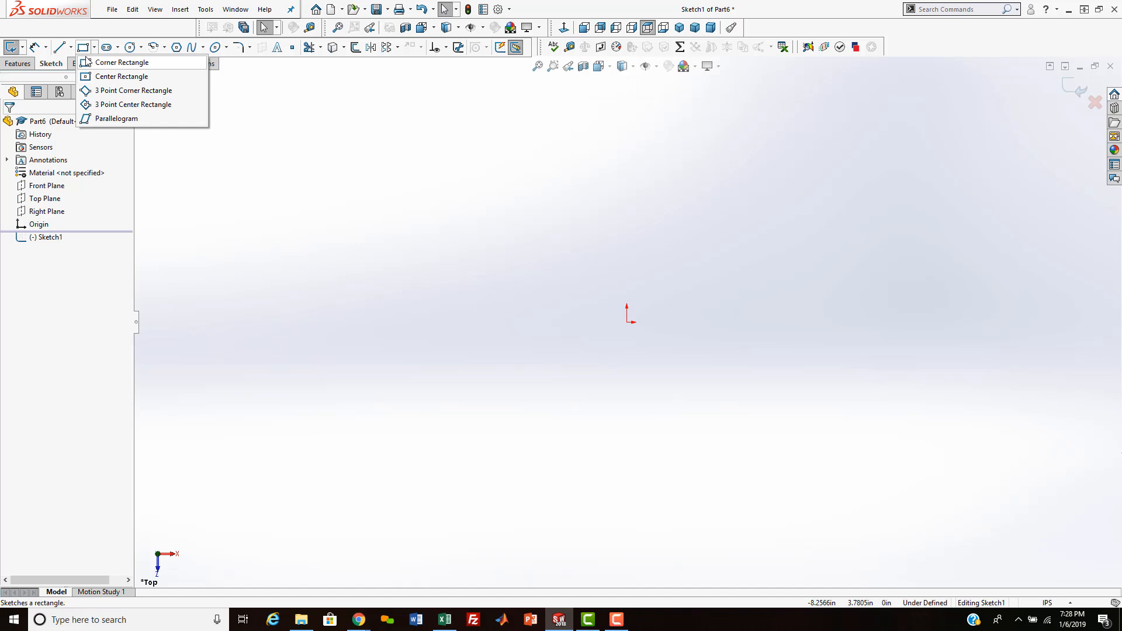
{"action": "mouse_move", "coordinate": [57, 51]}
{"action": "mouse_move", "coordinate": [114, 51]}
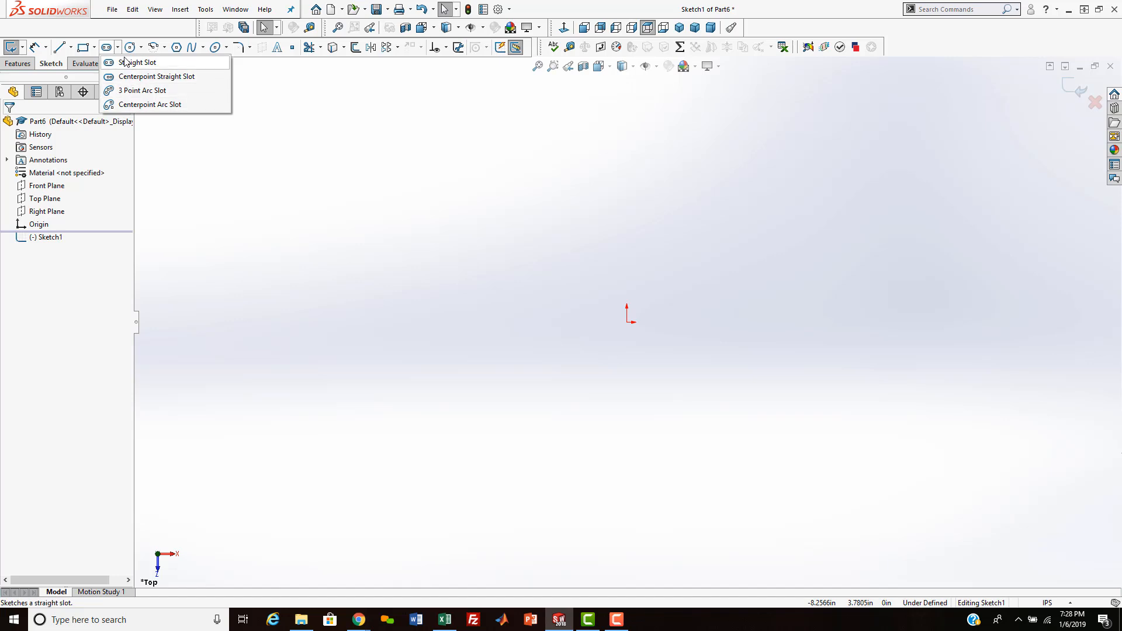
{"action": "mouse_move", "coordinate": [151, 51]}
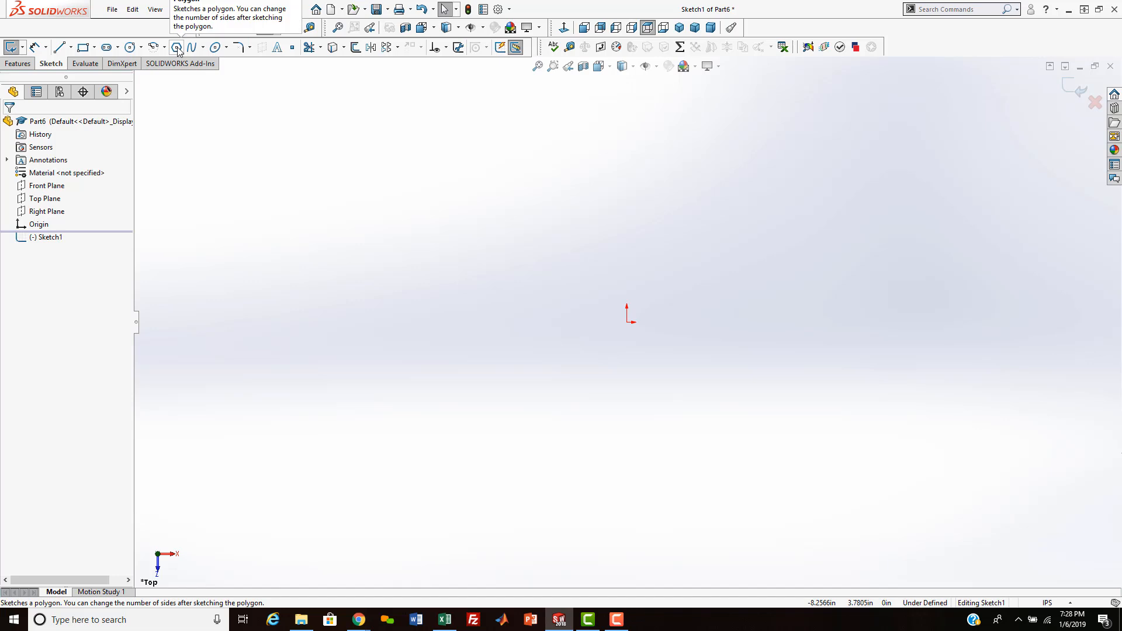
{"action": "mouse_move", "coordinate": [193, 53]}
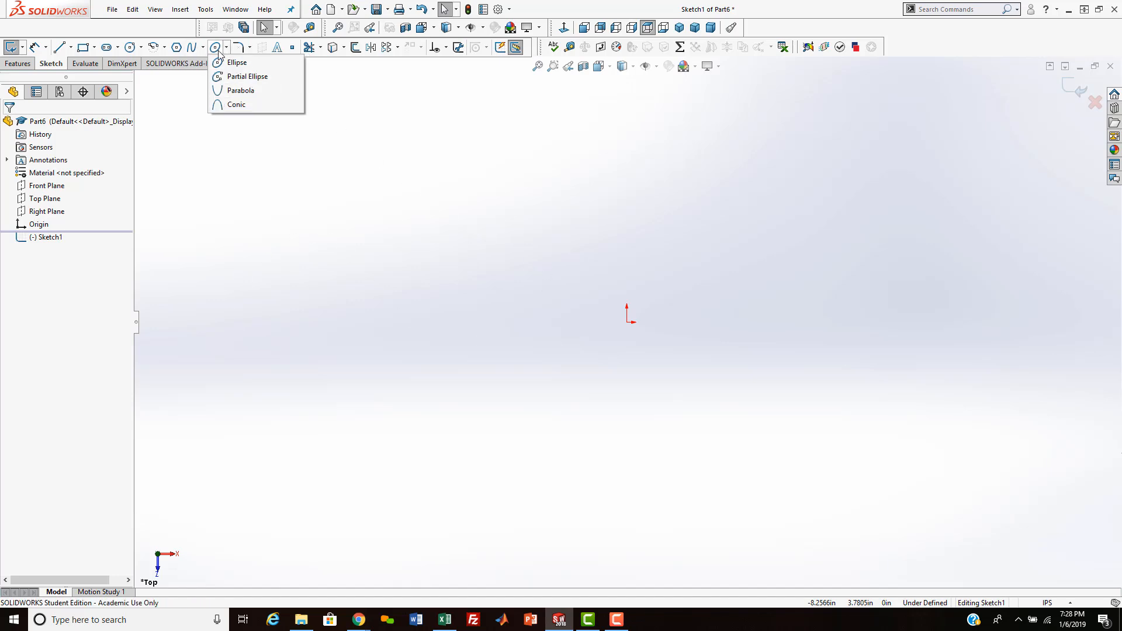
{"action": "mouse_move", "coordinate": [236, 52]}
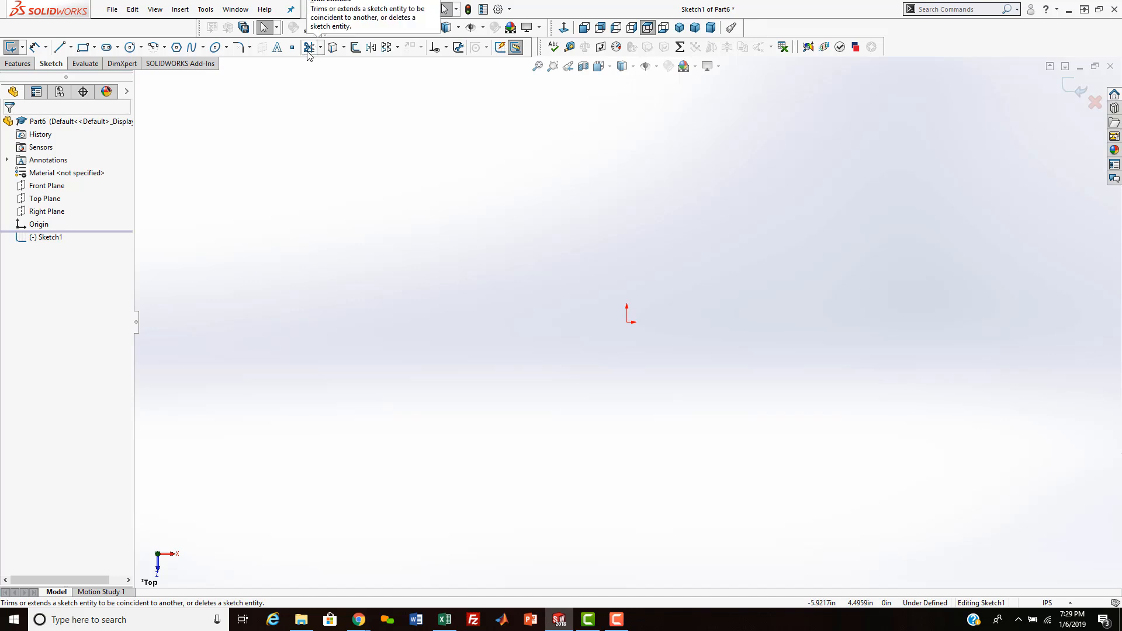
{"action": "double_click", "coordinate": [763, 9]}
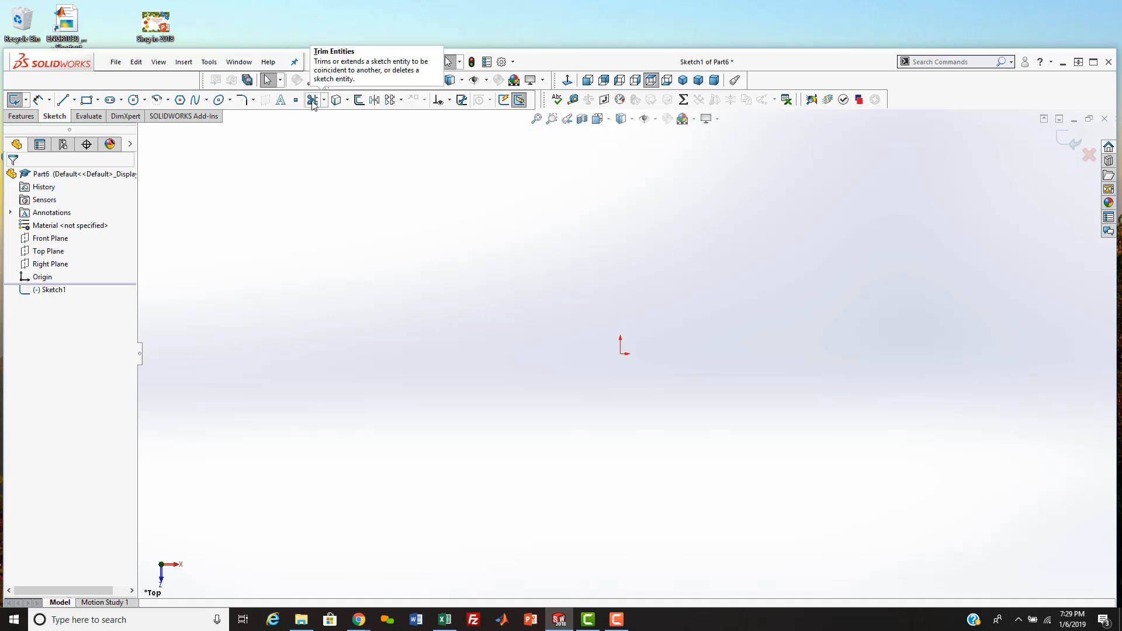
{"action": "left_click", "coordinate": [323, 100]}
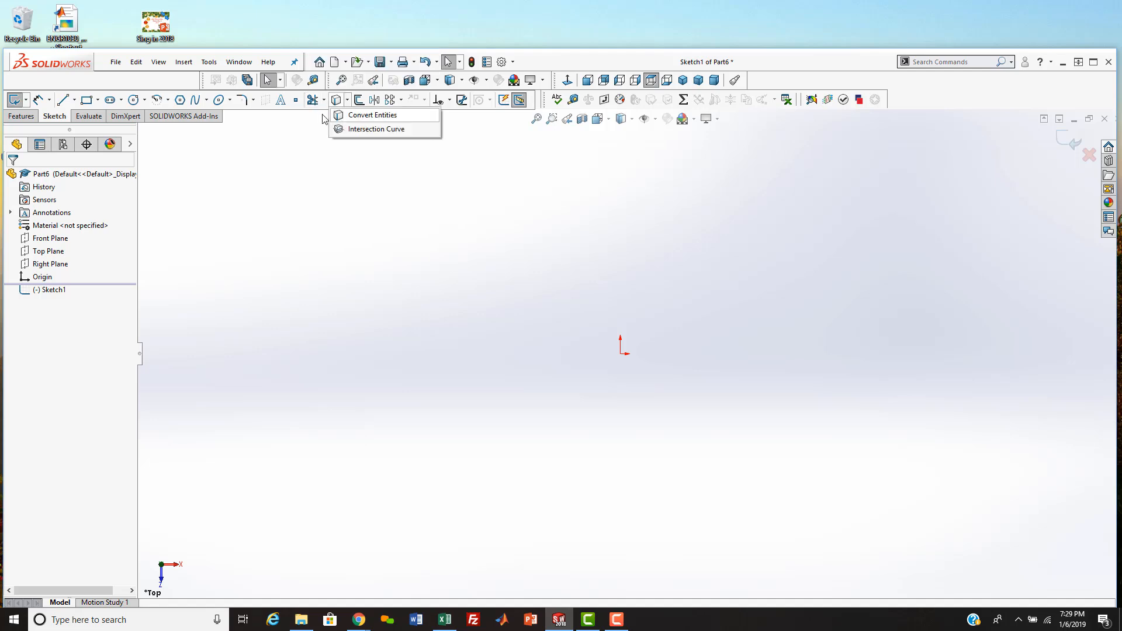
{"action": "mouse_move", "coordinate": [315, 104]}
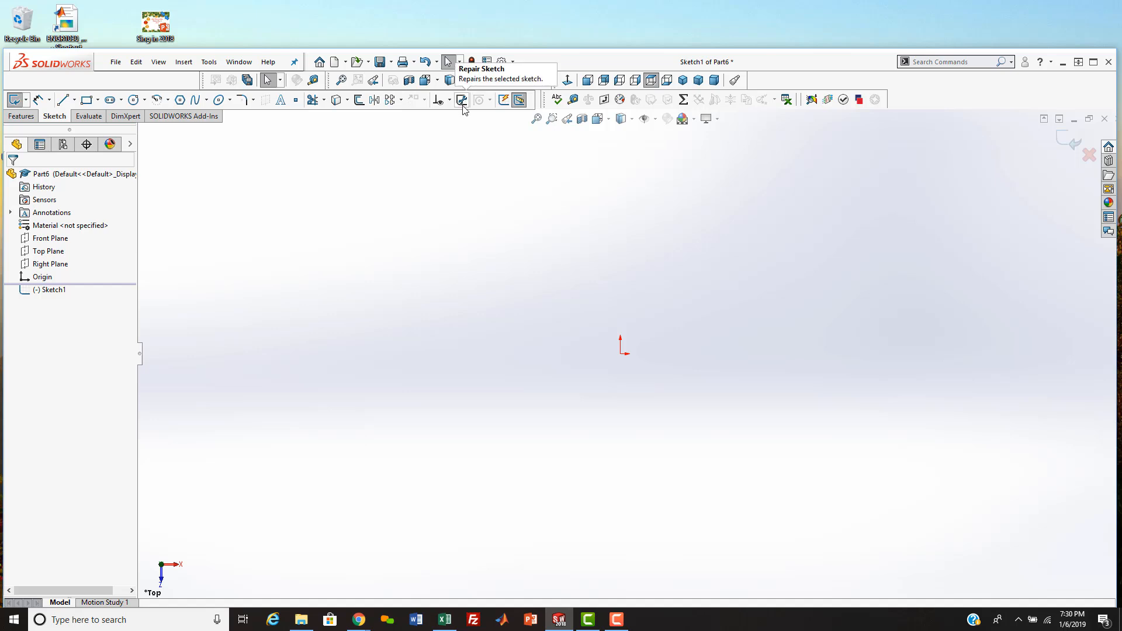
{"action": "left_click", "coordinate": [518, 101]}
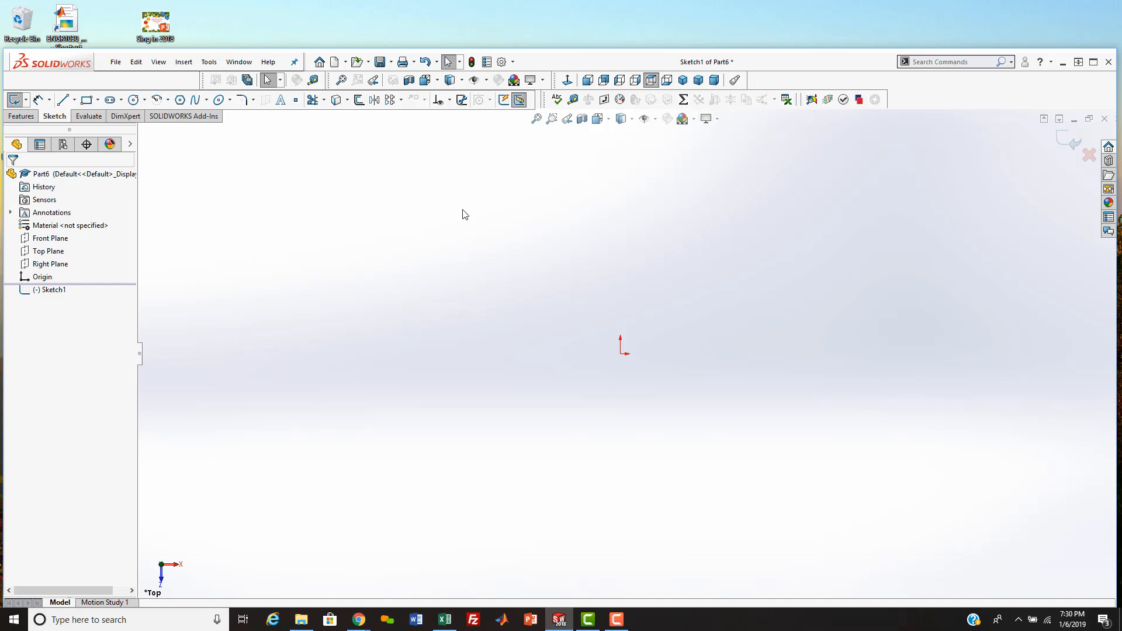
{"action": "double_click", "coordinate": [783, 68]}
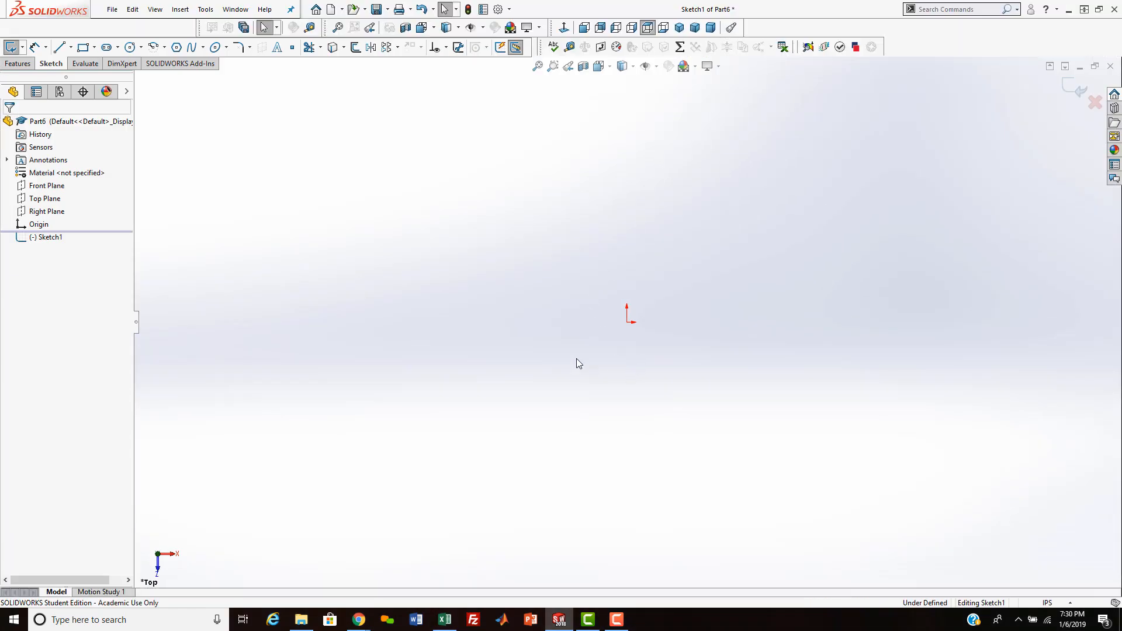
Step: Sketch a circle centred on the origin with a radius of about 3.13 in
{"action": "left_click_drag", "start_coordinate": [27, 239], "coordinate": [51, 232]}
{"action": "left_click", "coordinate": [129, 48]}
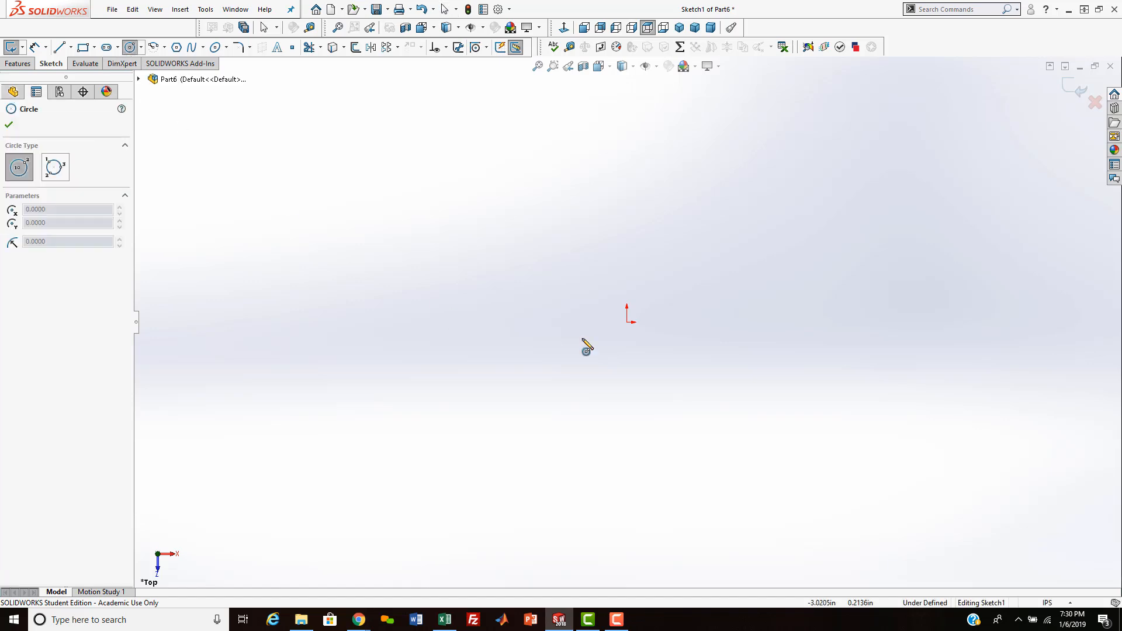
{"action": "left_click", "coordinate": [627, 322]}
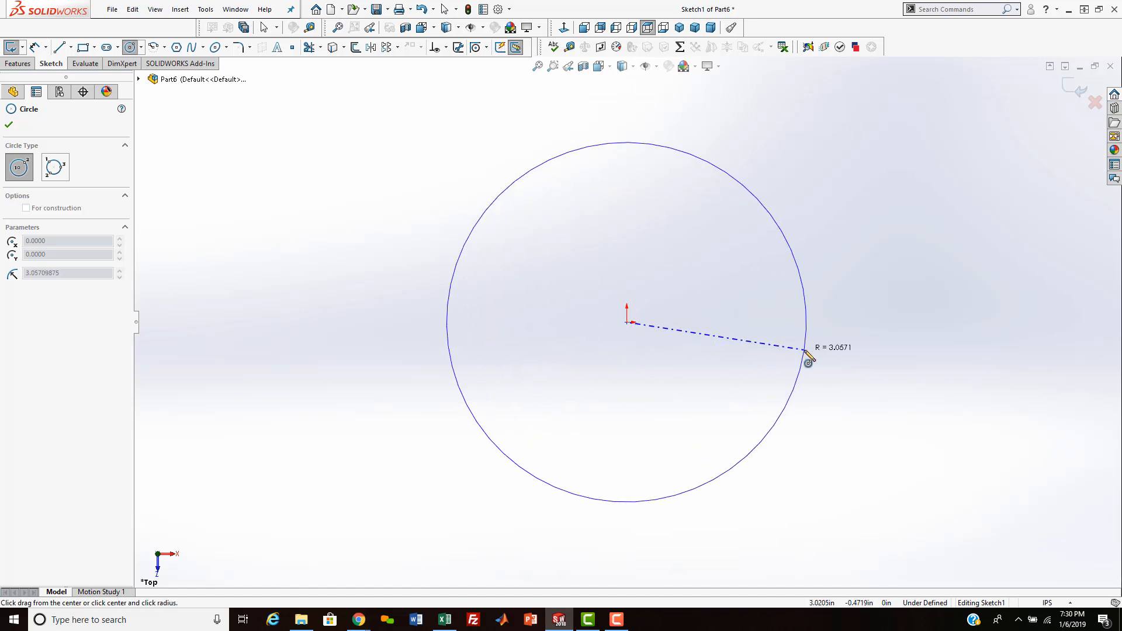
{"action": "left_click", "coordinate": [806, 358]}
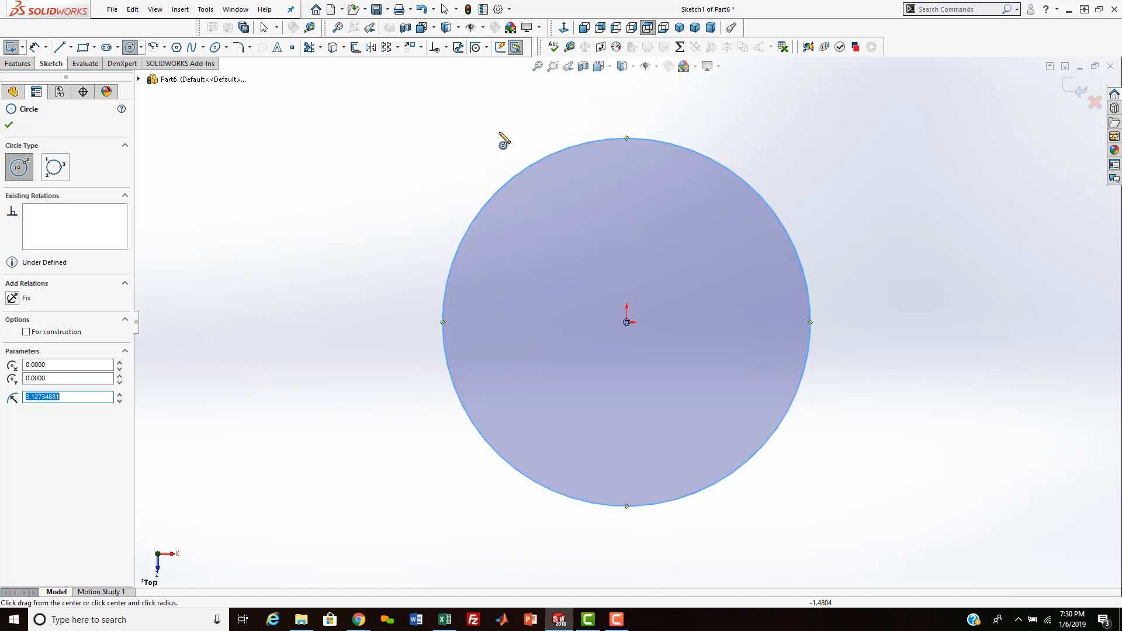
Step: Dimension the circle's diameter with Smart Dimension and set it to 10 in
{"action": "left_click", "coordinate": [35, 47]}
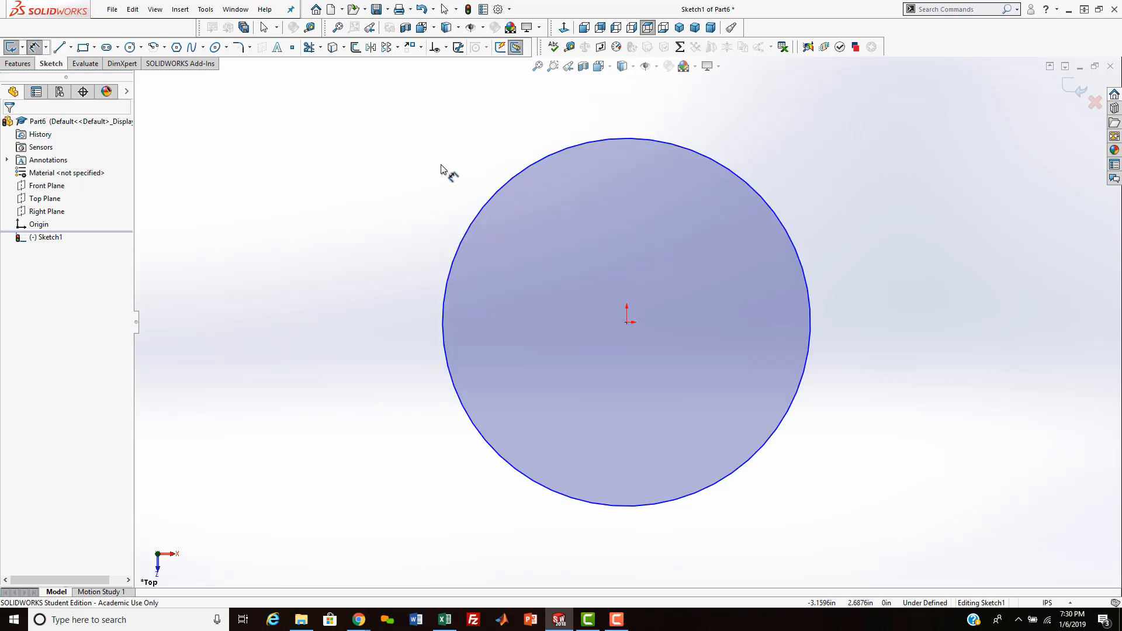
{"action": "left_click", "coordinate": [763, 200]}
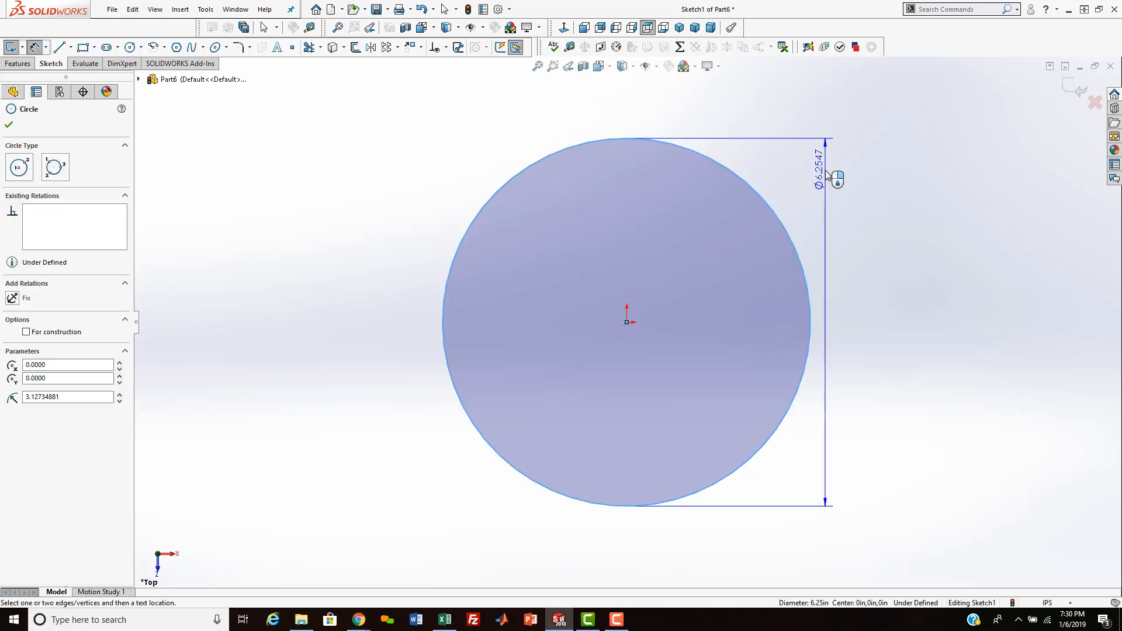
{"action": "left_click", "coordinate": [827, 174]}
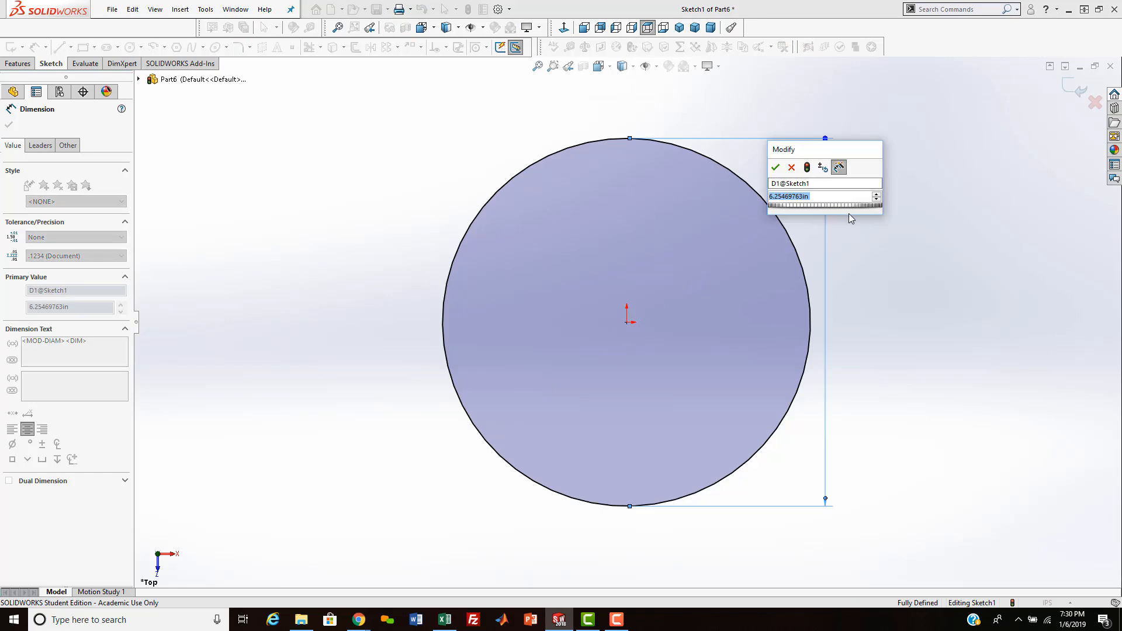
{"action": "key", "text": "Right"}
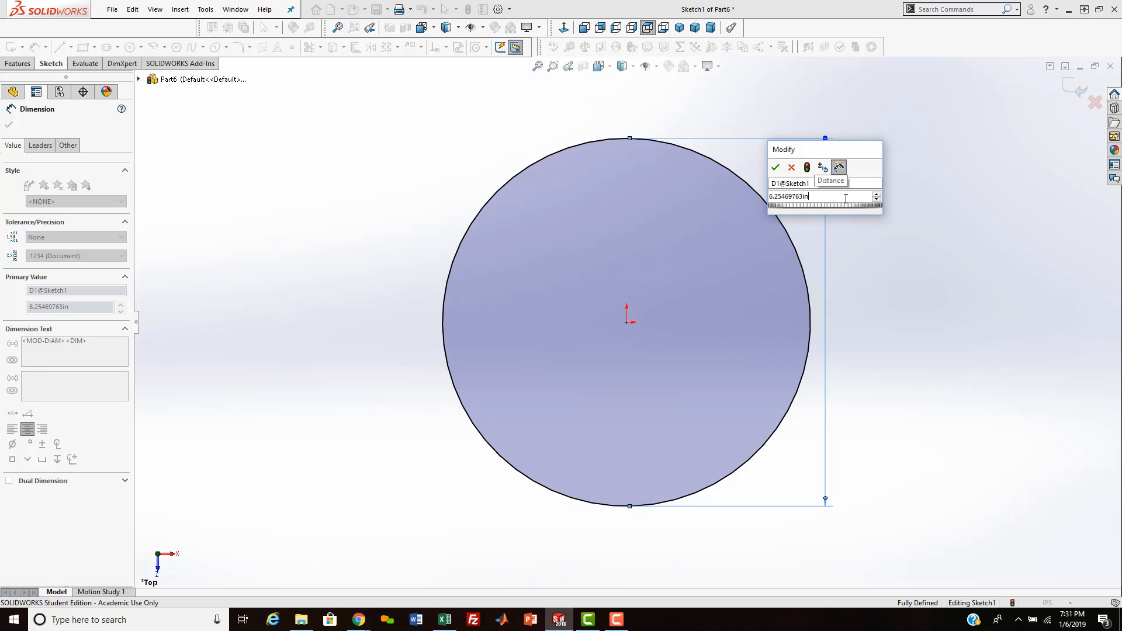
{"action": "left_click_drag", "start_coordinate": [827, 197], "coordinate": [746, 194]}
{"action": "left_click", "coordinate": [770, 197]}
{"action": "key", "text": "Right"}
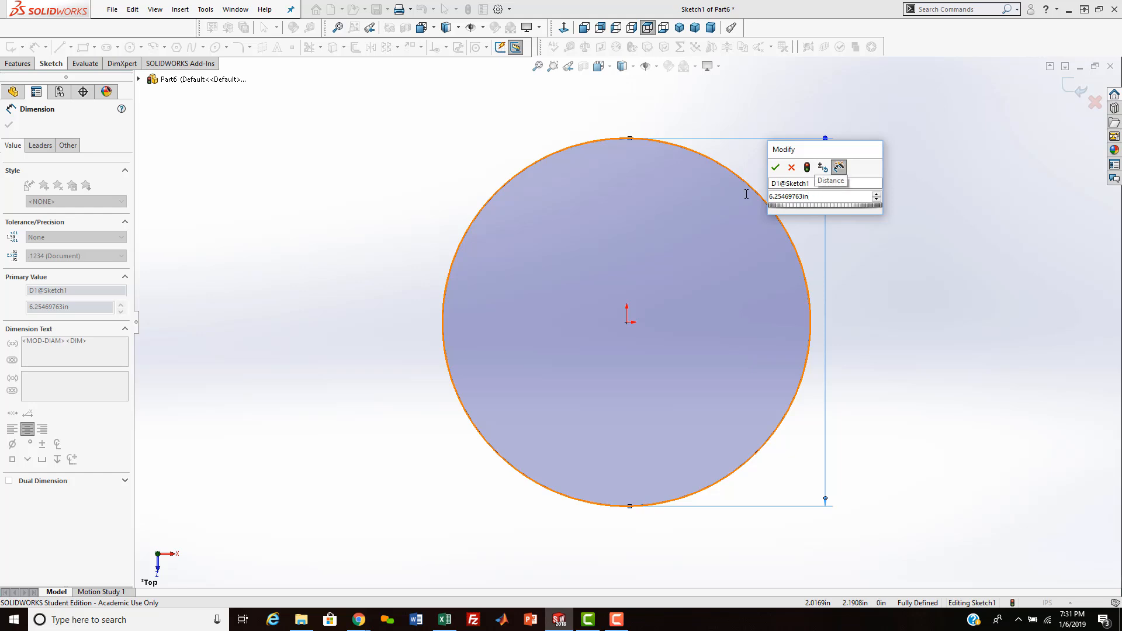
{"action": "key", "text": "ctrl+a"}
{"action": "key", "text": "BackSpace"}
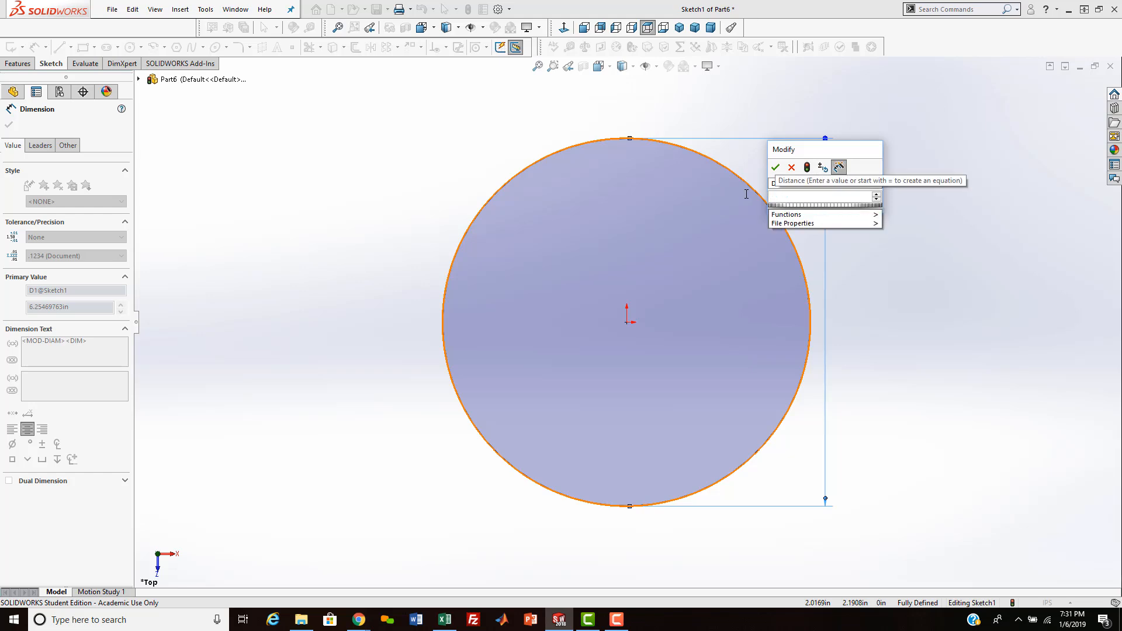
{"action": "type", "text": "10"}
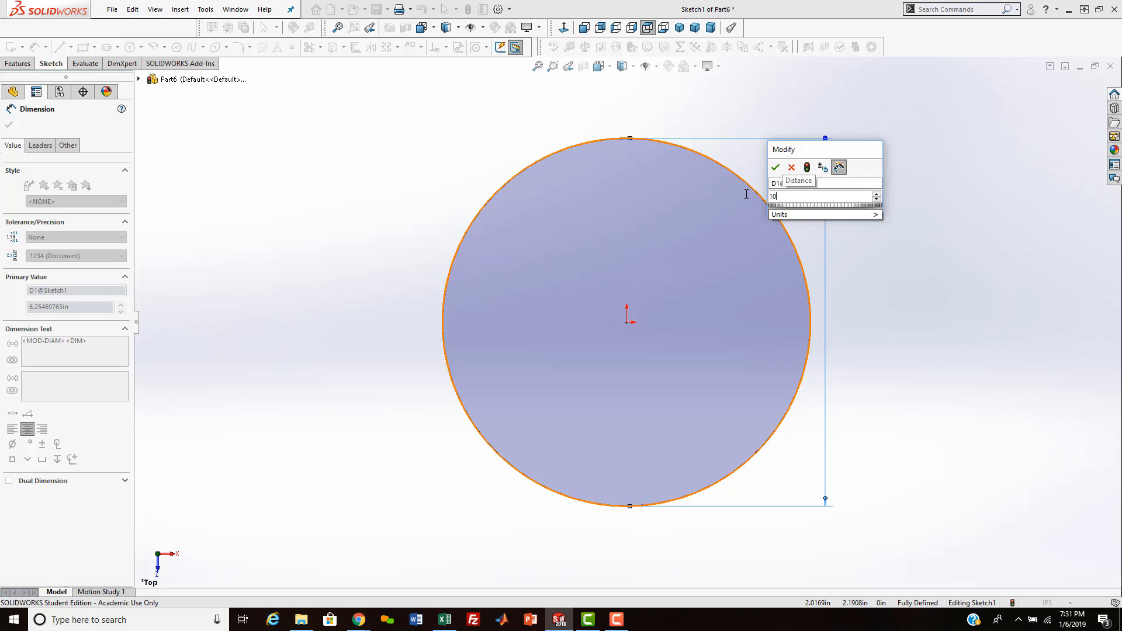
{"action": "key", "text": "Return"}
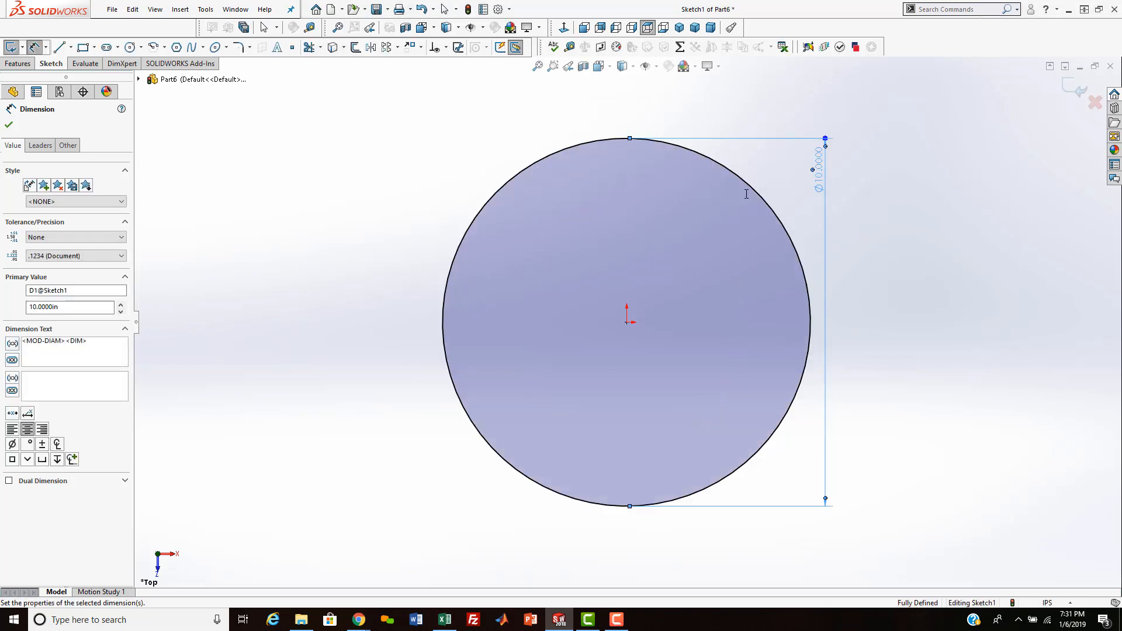
{"action": "left_click", "coordinate": [861, 222]}
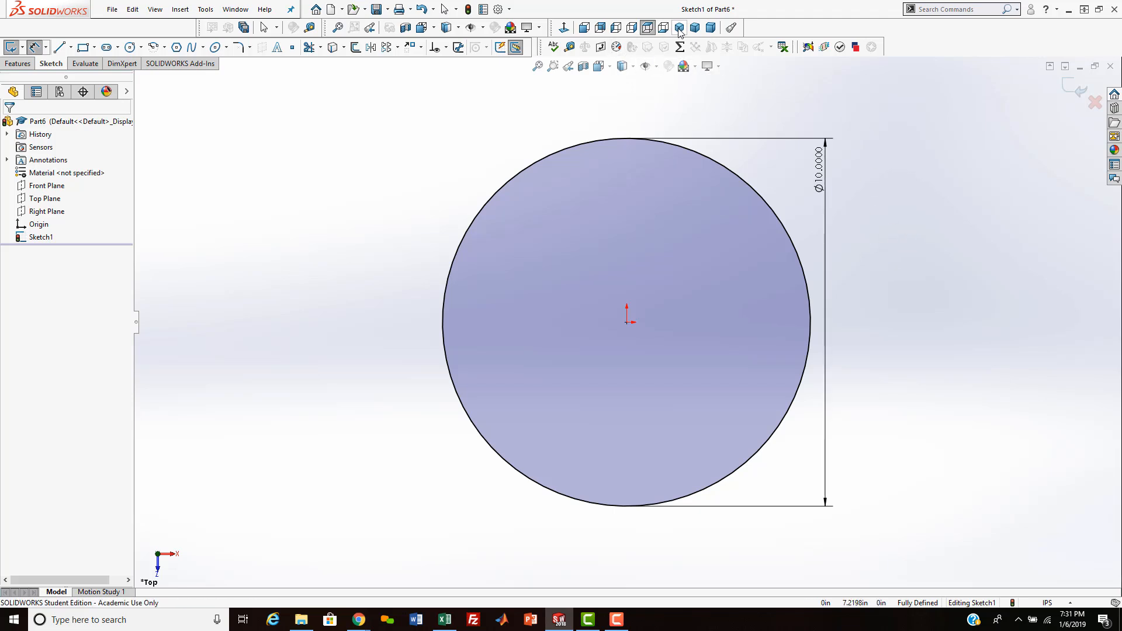
Step: Extrude the circle as a blind boss 0.5 in deep from the sketch plane
{"action": "left_click", "coordinate": [710, 28]}
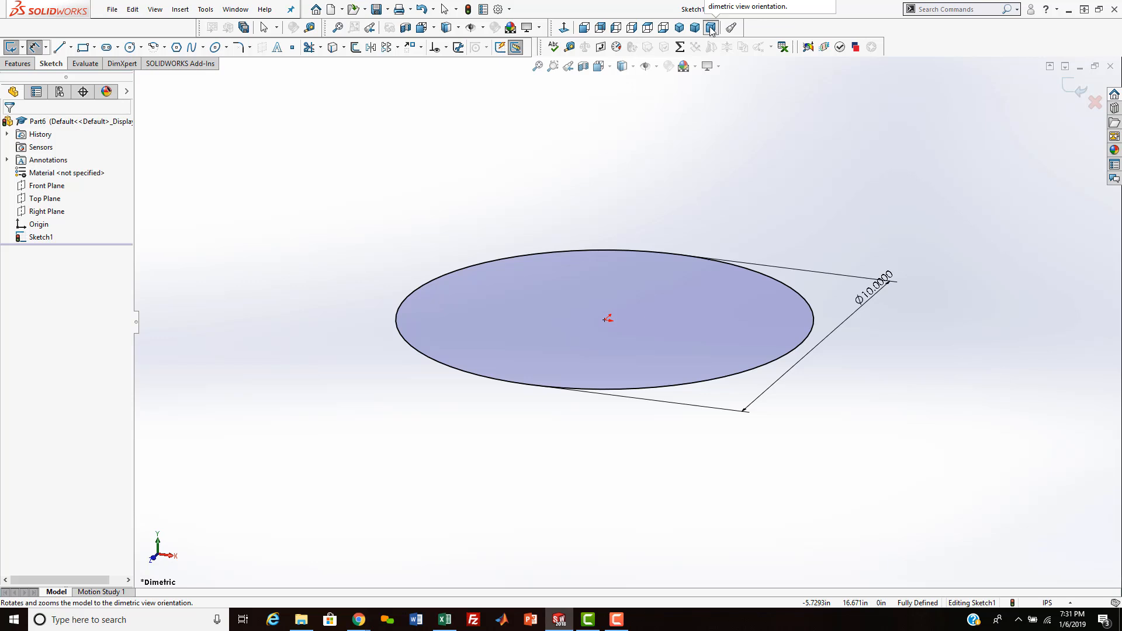
{"action": "left_click", "coordinate": [679, 27]}
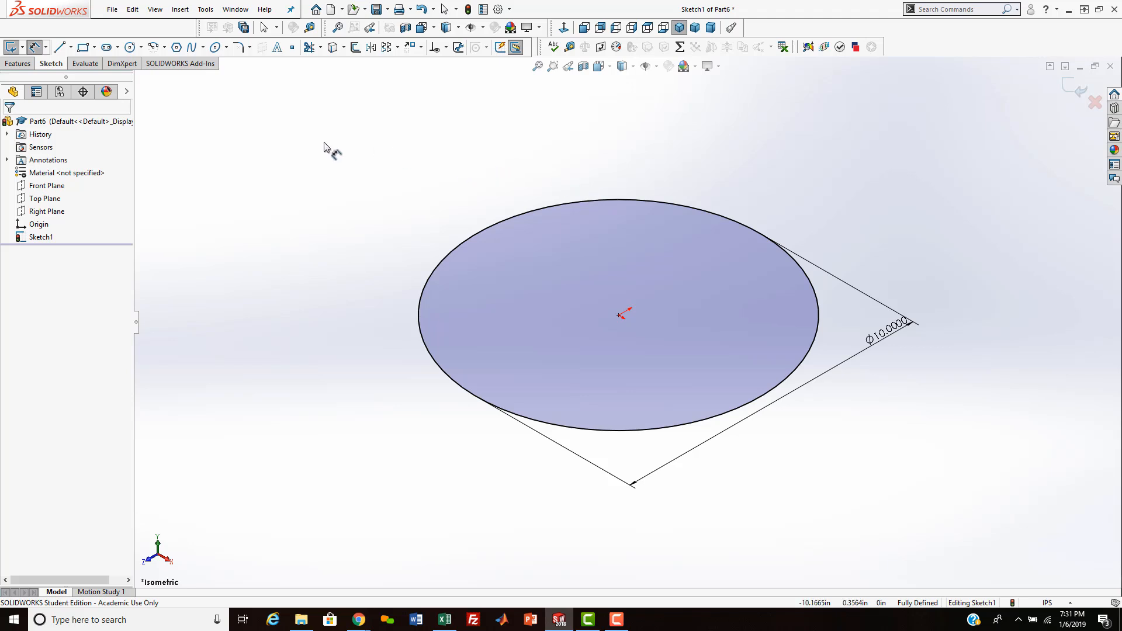
{"action": "left_click", "coordinate": [20, 66]}
{"action": "left_click", "coordinate": [12, 49]}
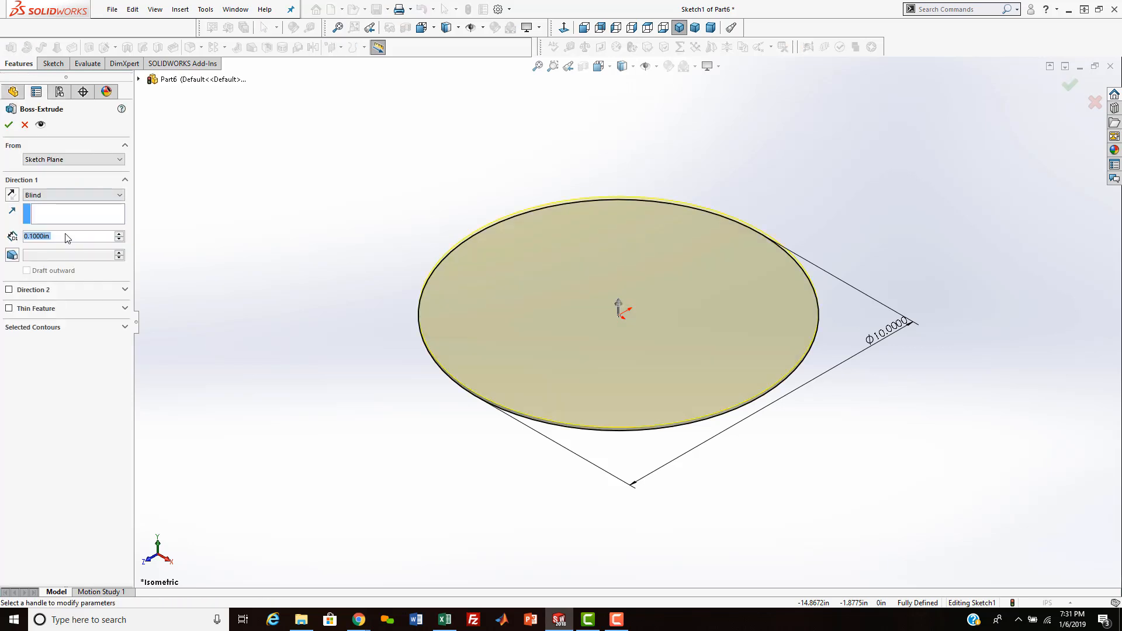
{"action": "left_click", "coordinate": [28, 237]}
{"action": "left_click_drag", "start_coordinate": [56, 238], "coordinate": [19, 235]}
{"action": "type", "text": ".5"}
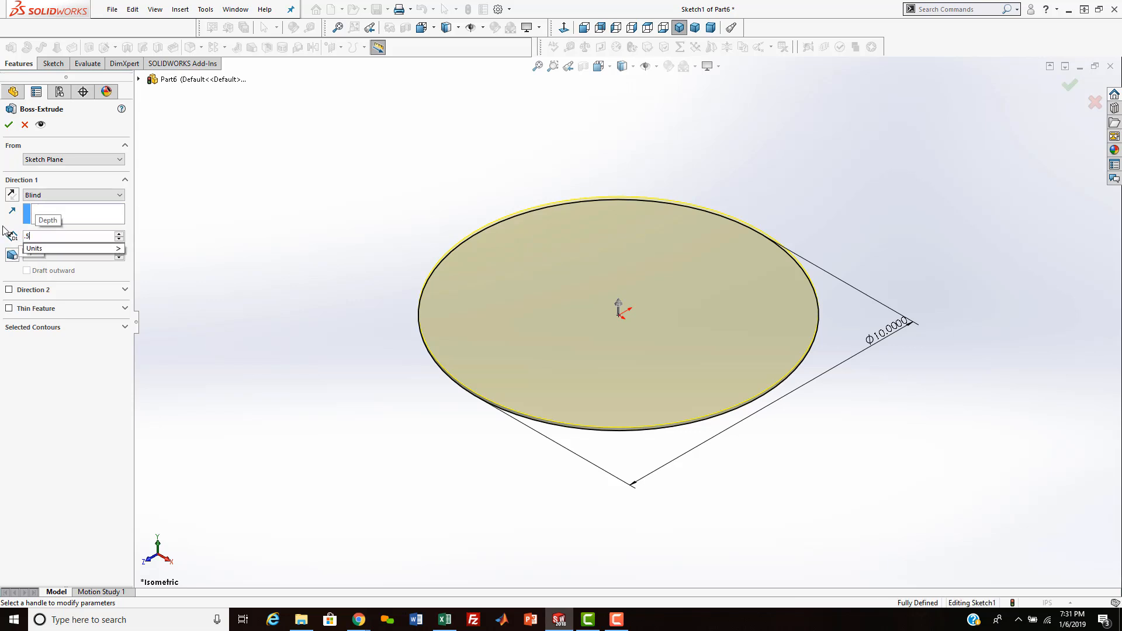
{"action": "left_click", "coordinate": [9, 125]}
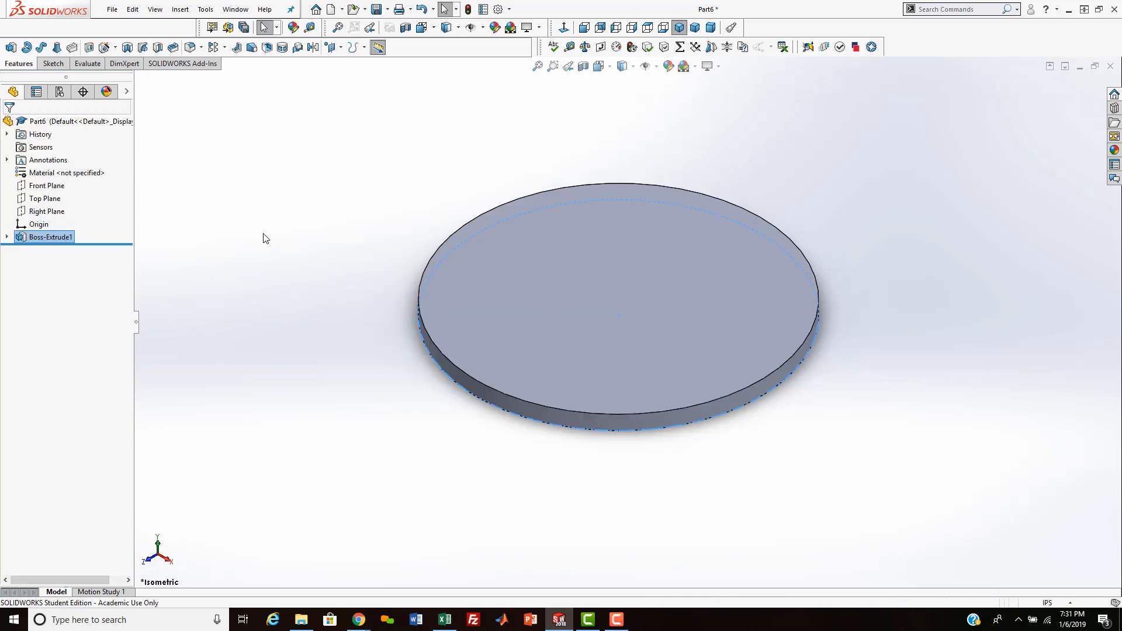
Step: Start a sketch on the disc's top face and view it from the top
{"action": "left_click", "coordinate": [357, 350]}
{"action": "middle_click_drag", "start_coordinate": [418, 436], "coordinate": [458, 472]}
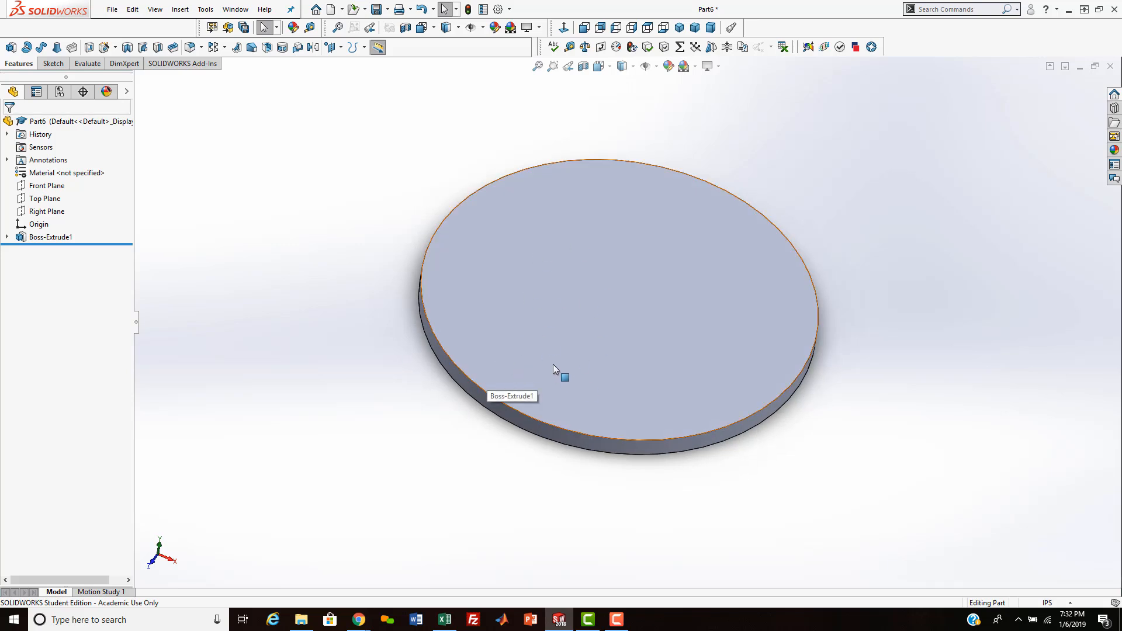
{"action": "left_click", "coordinate": [679, 27]}
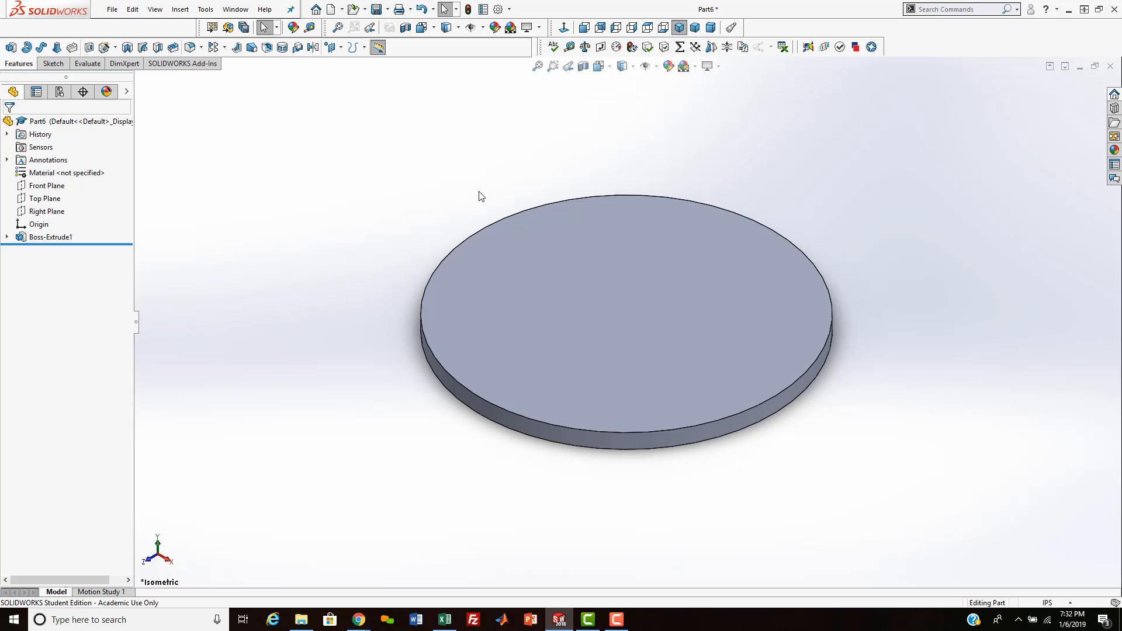
{"action": "left_click", "coordinate": [569, 250]}
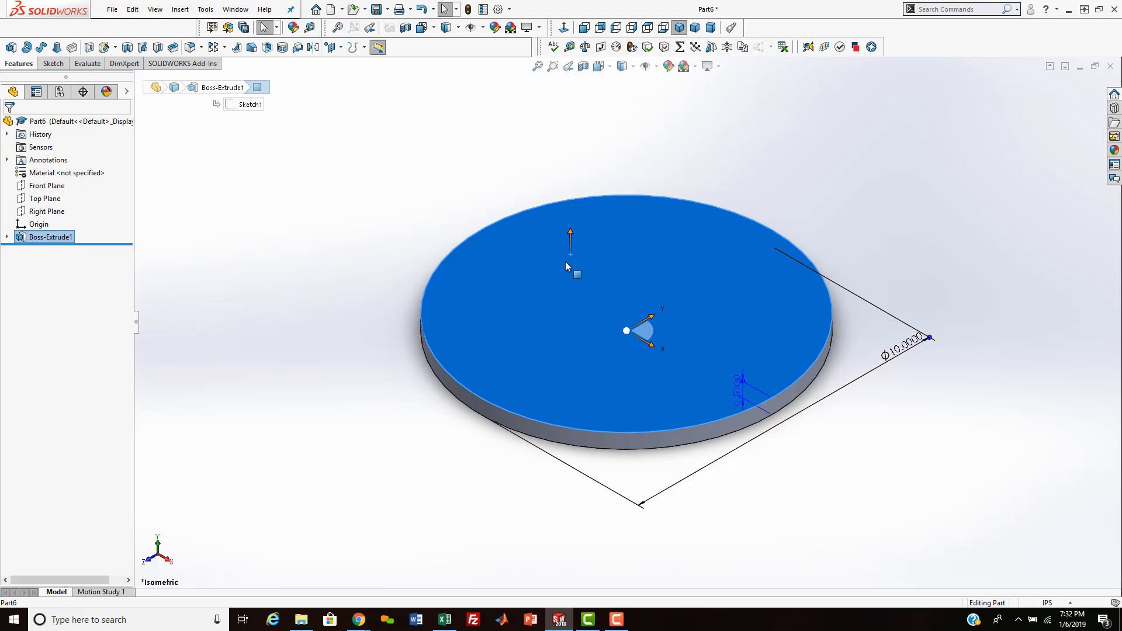
{"action": "left_click", "coordinate": [610, 271]}
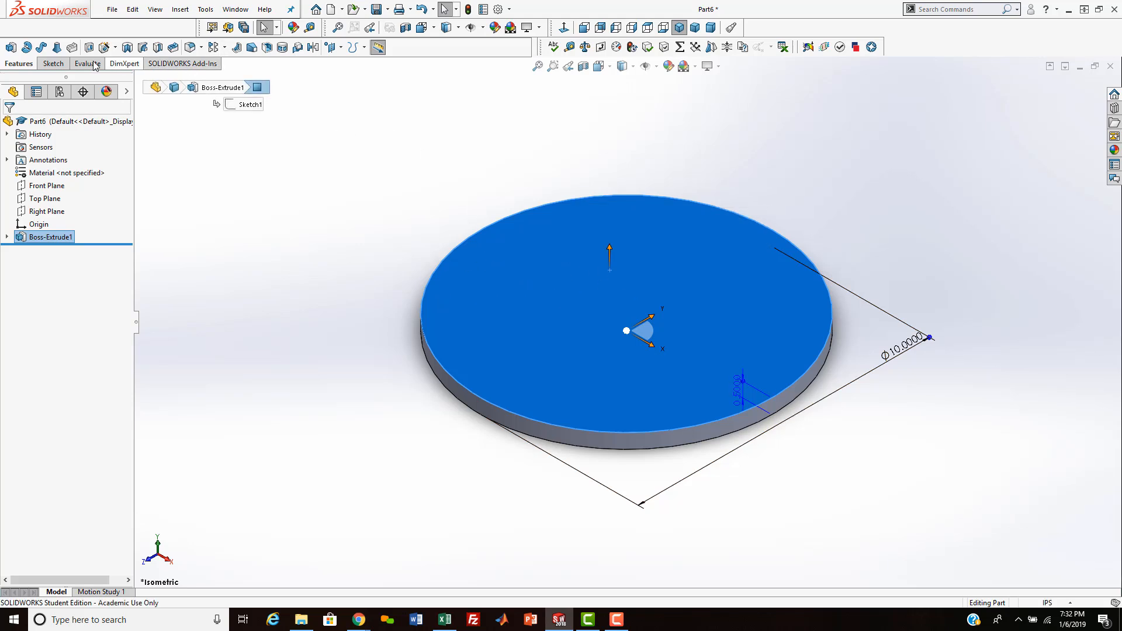
{"action": "left_click", "coordinate": [53, 63]}
{"action": "left_click", "coordinate": [18, 50]}
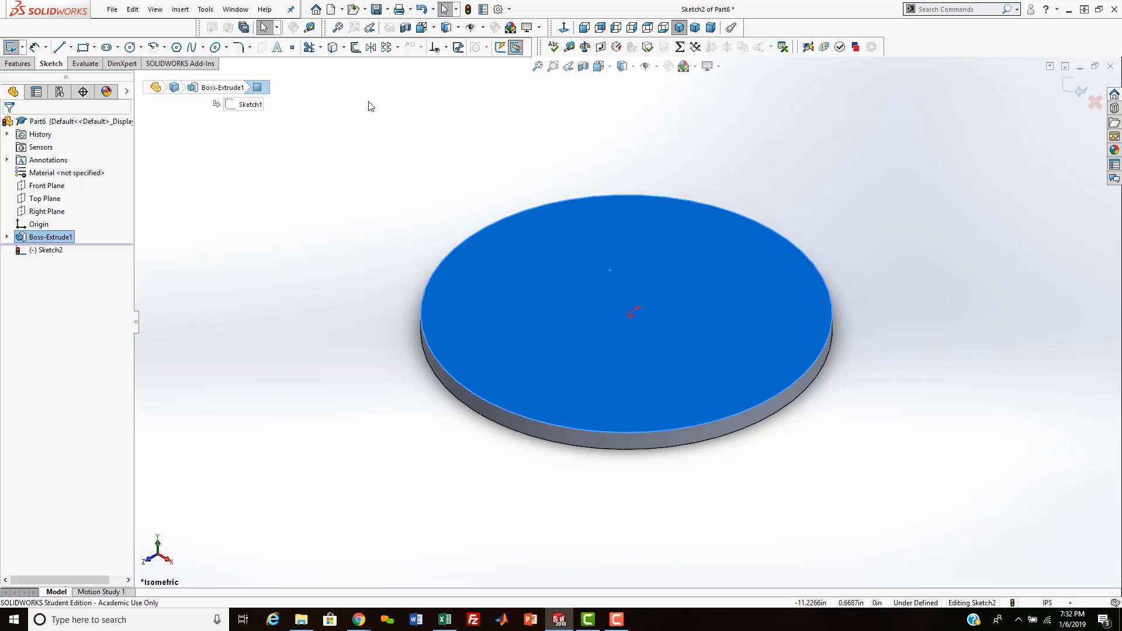
{"action": "left_click", "coordinate": [568, 33]}
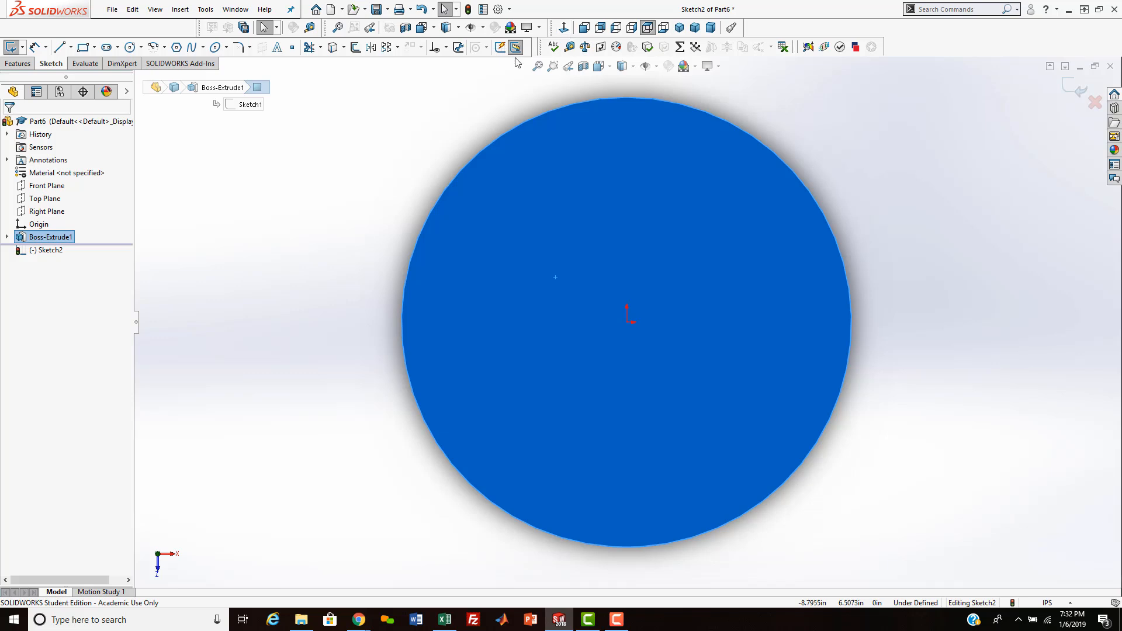
Step: Sketch a circle centred on the origin with a radius of about 1.86 in
{"action": "left_click", "coordinate": [130, 47]}
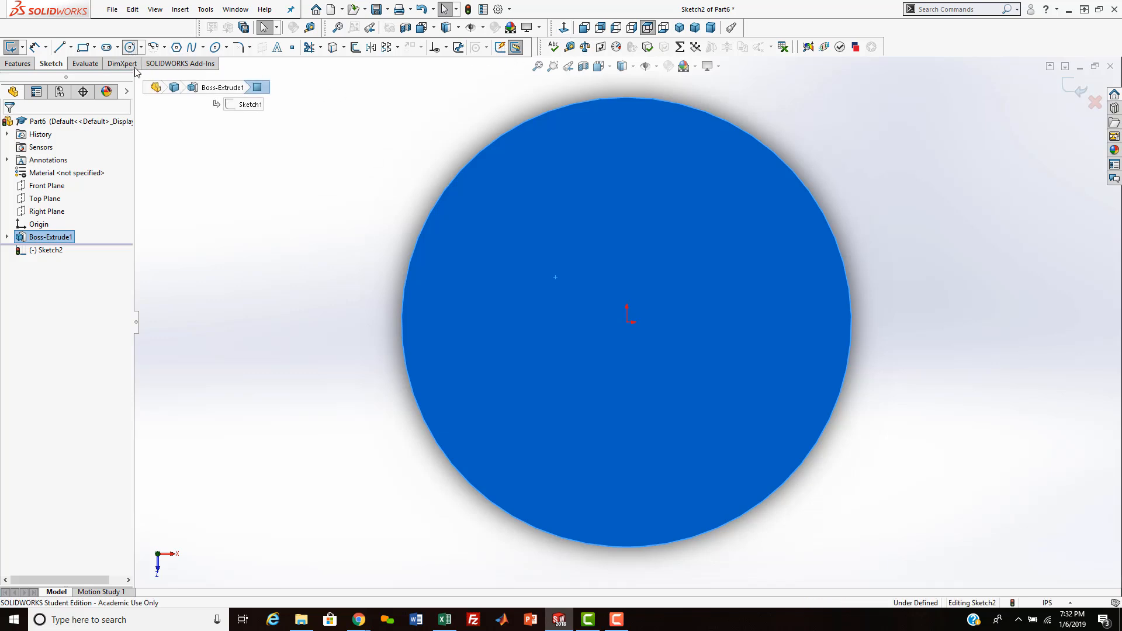
{"action": "left_click", "coordinate": [626, 322]}
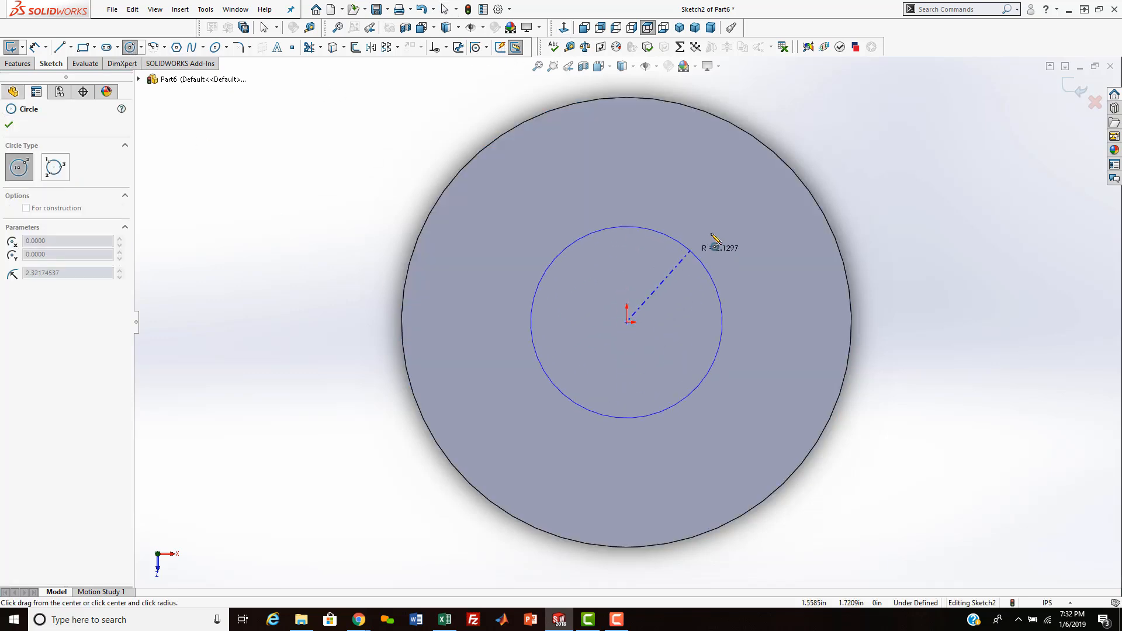
{"action": "left_click", "coordinate": [695, 282]}
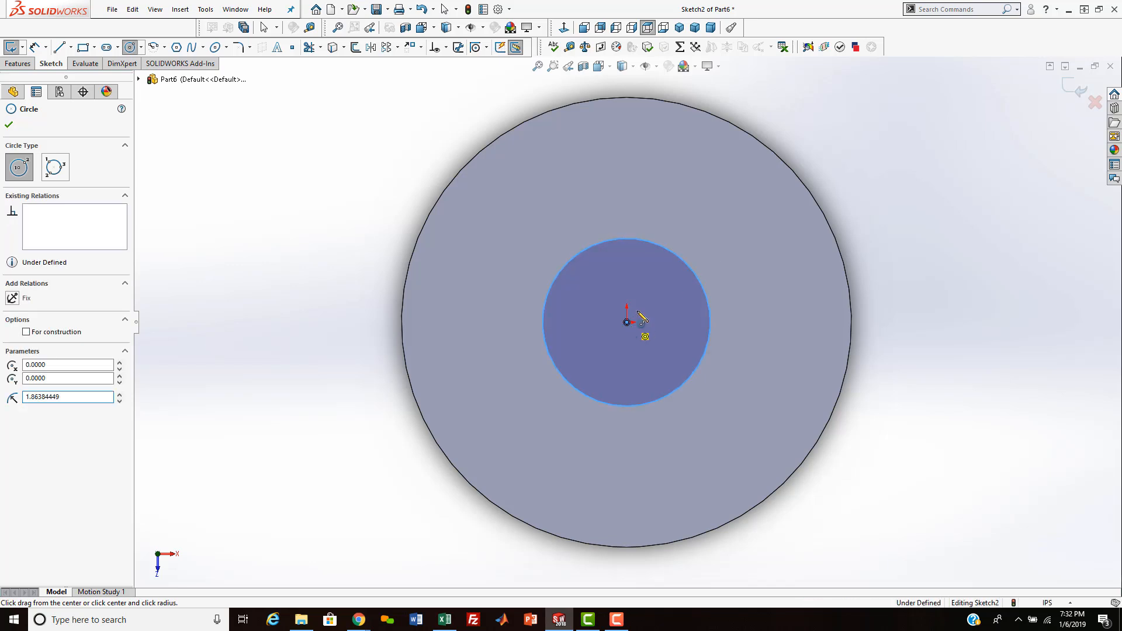
{"action": "left_click", "coordinate": [627, 322]}
{"action": "left_click", "coordinate": [711, 145]}
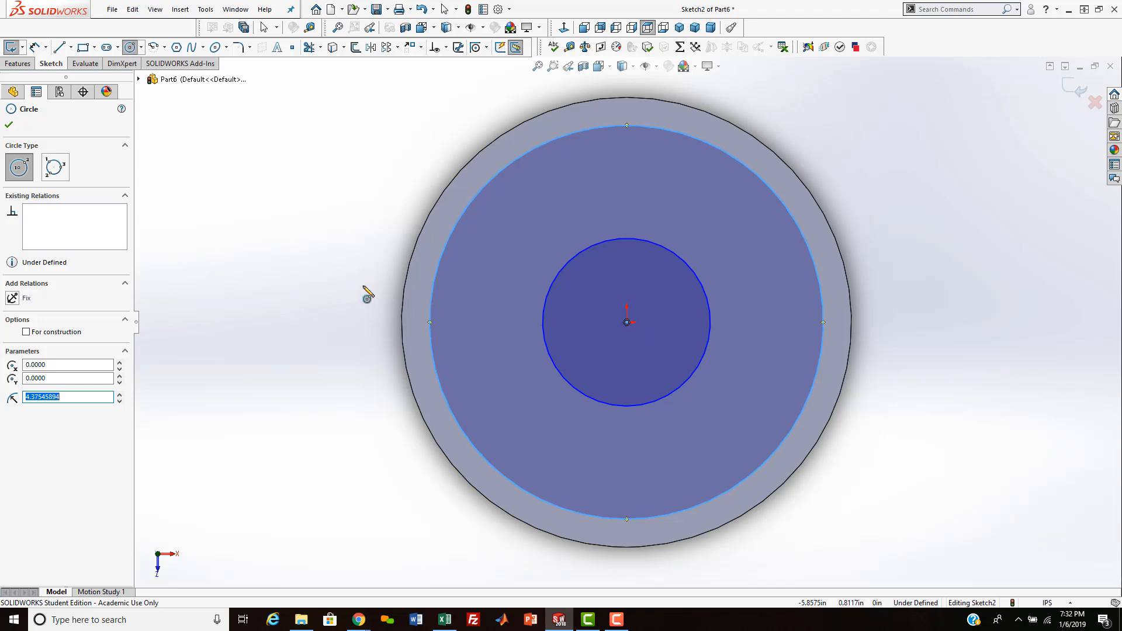
{"action": "key", "text": "Escape"}
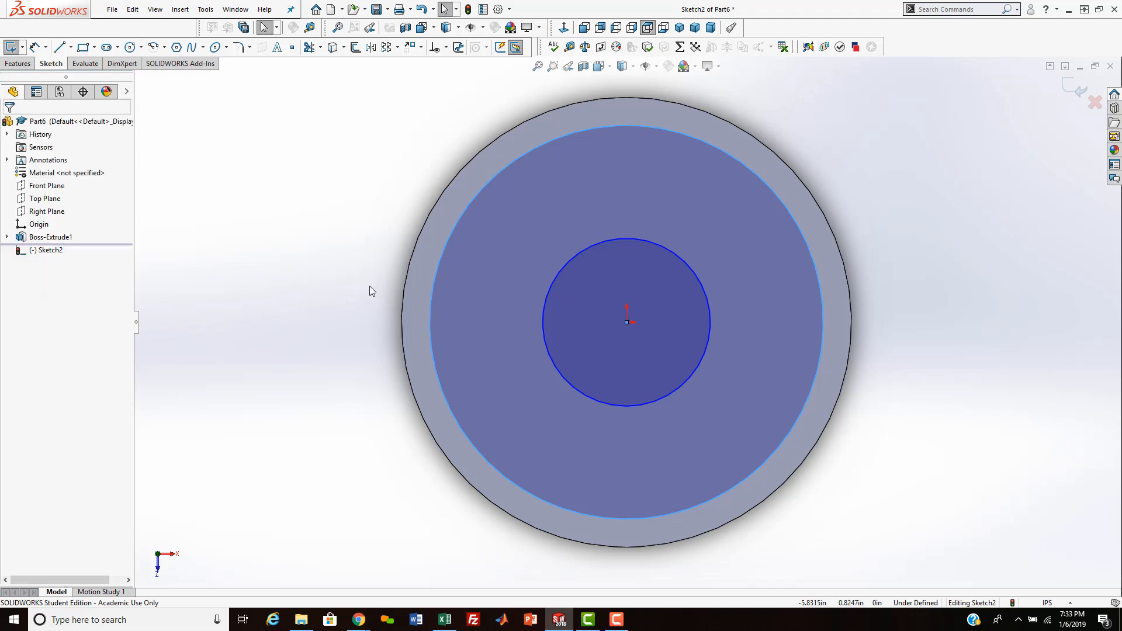
{"action": "left_click", "coordinate": [517, 159]}
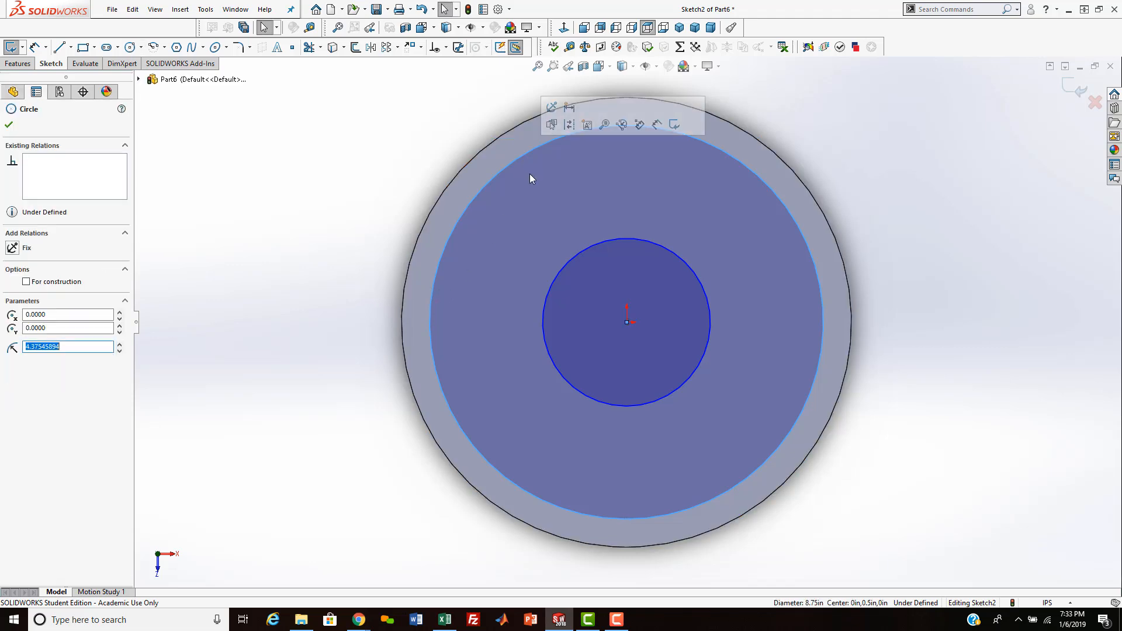
{"action": "key", "text": "Delete"}
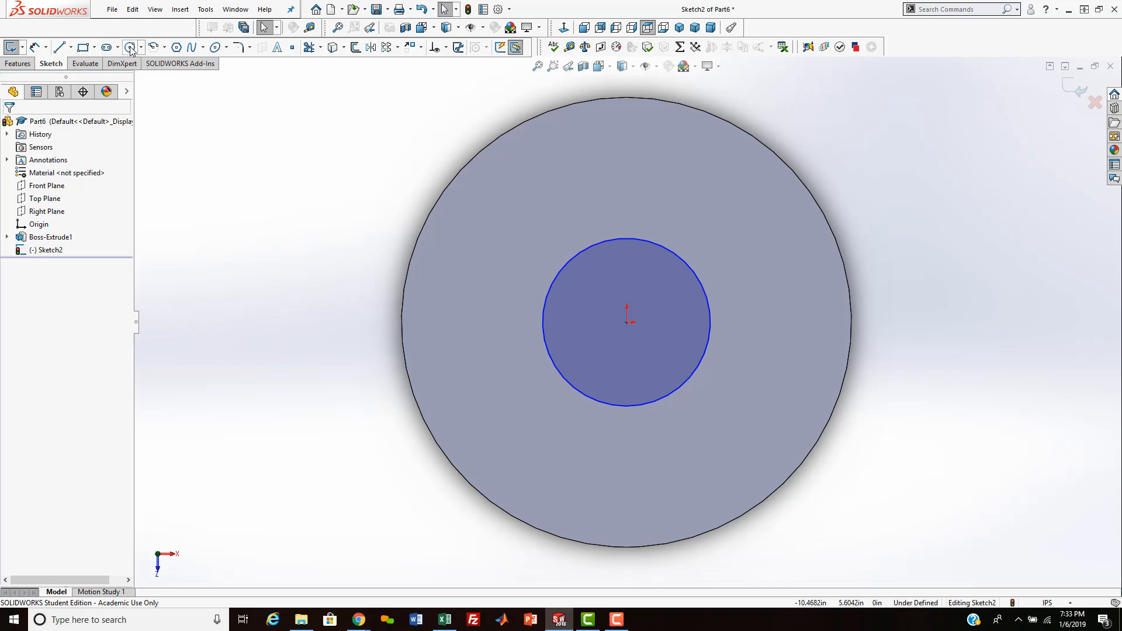
Step: Sketch a larger circle with a radius of about 4.03 in, centred slightly off the origin inside the small circle
{"action": "left_click", "coordinate": [129, 47]}
{"action": "left_click", "coordinate": [595, 341]}
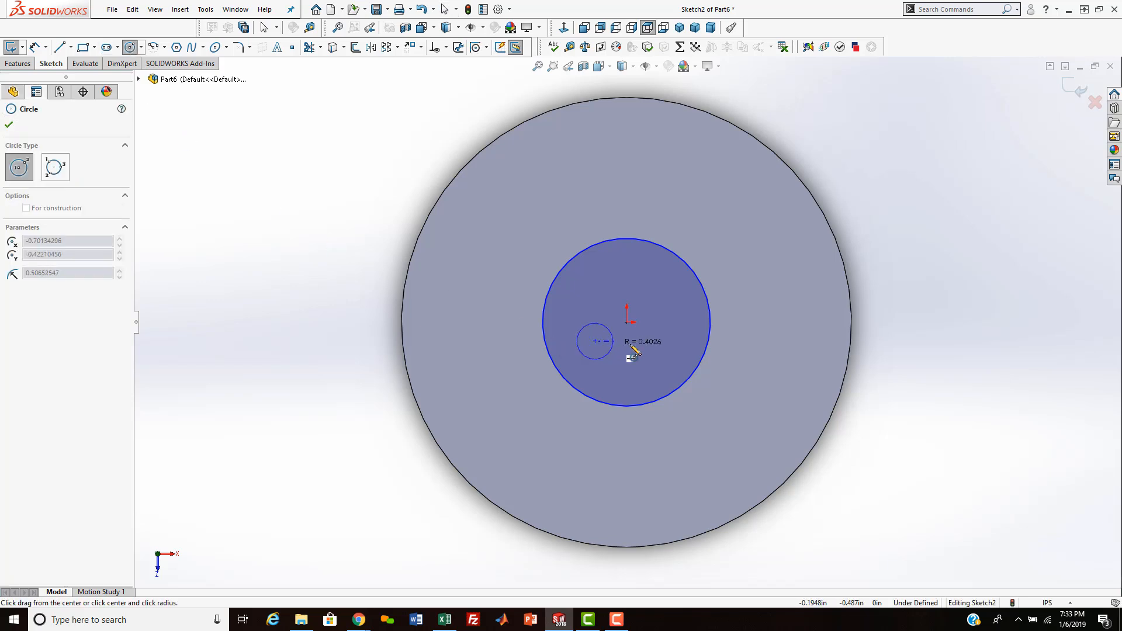
{"action": "left_click", "coordinate": [777, 331]}
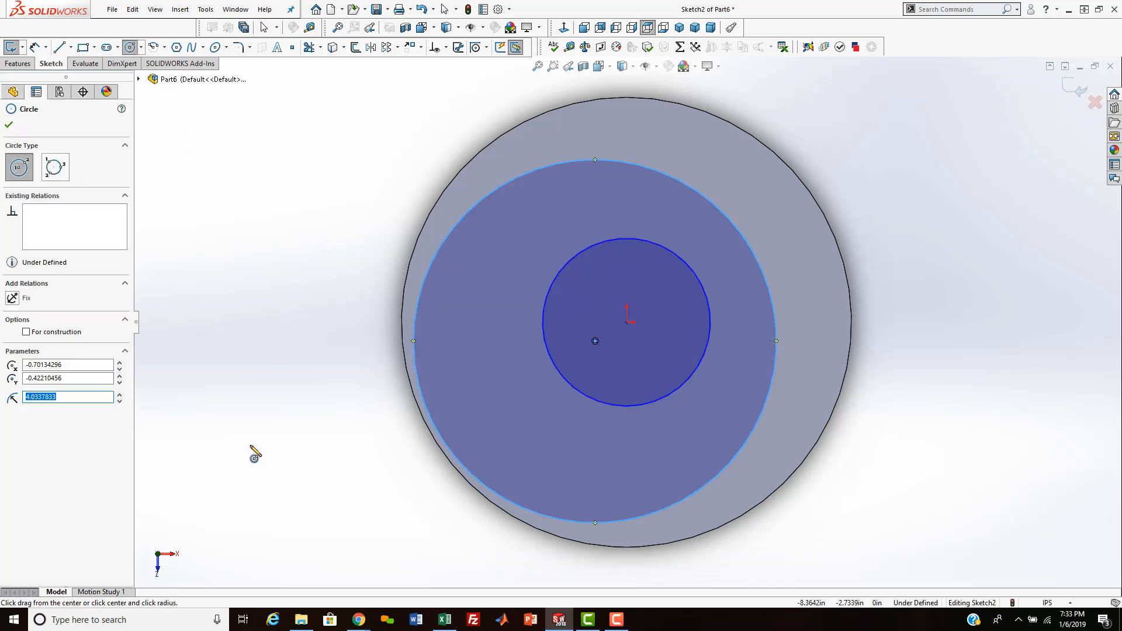
{"action": "key", "text": "Escape"}
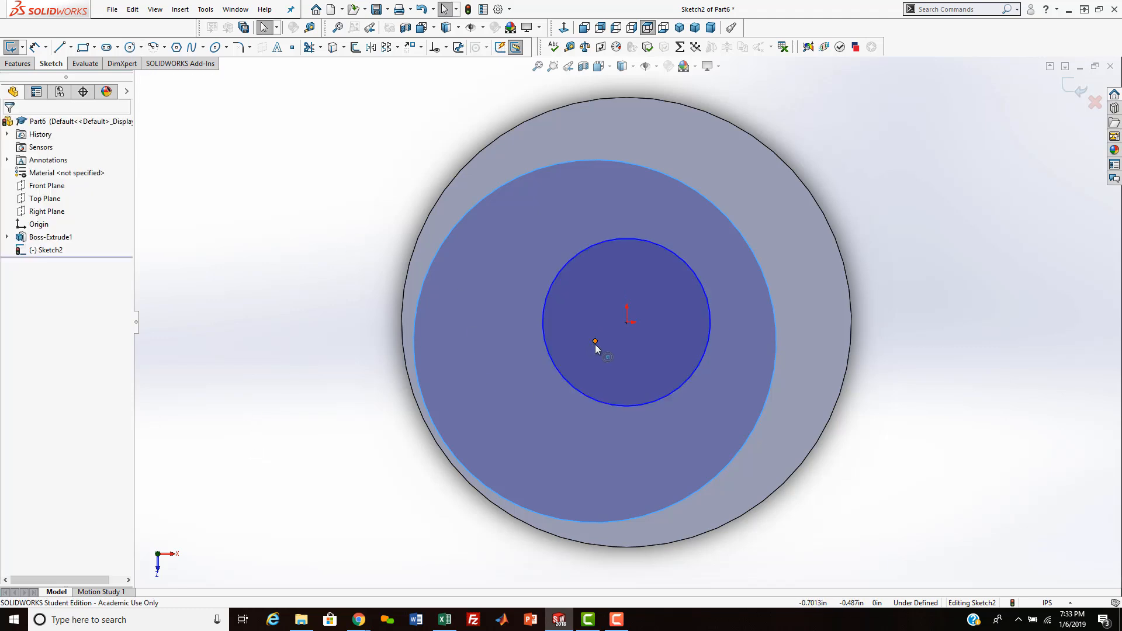
Step: Move the larger circle's centre onto the origin and enlarge its radius to about 4.42 in
{"action": "left_click_drag", "start_coordinate": [595, 342], "coordinate": [622, 325]}
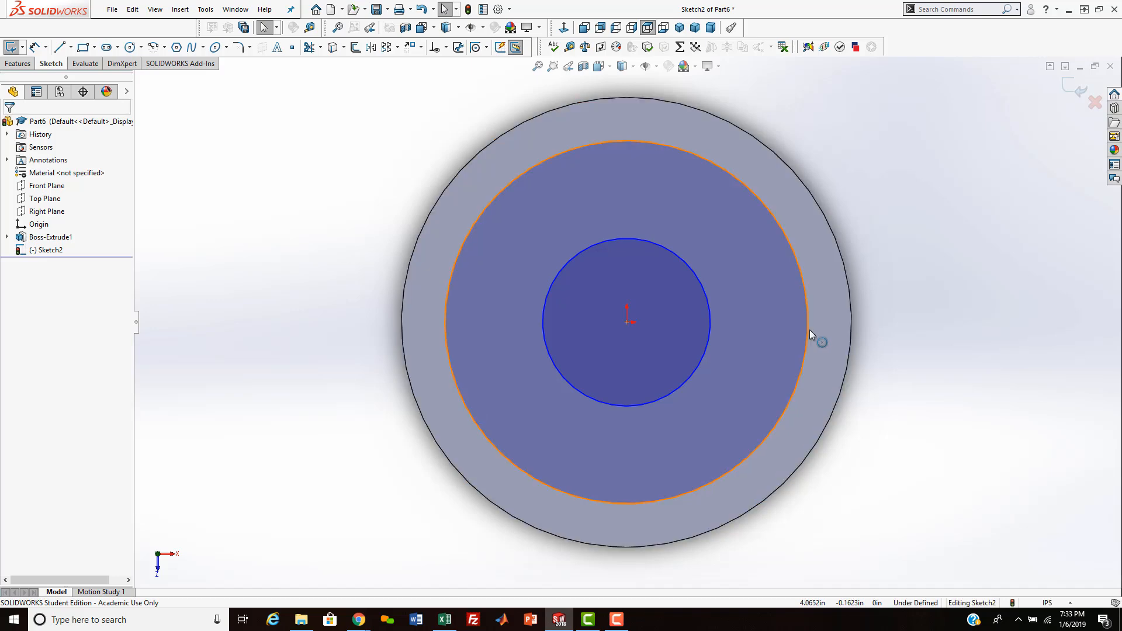
{"action": "mouse_move", "coordinate": [808, 330]}
{"action": "left_mouse_down"}
{"action": "mouse_move", "coordinate": [988, 338]}
{"action": "mouse_move", "coordinate": [628, 321]}
{"action": "mouse_move", "coordinate": [739, 331]}
{"action": "mouse_move", "coordinate": [695, 328]}
{"action": "mouse_move", "coordinate": [824, 300]}
{"action": "left_mouse_up"}
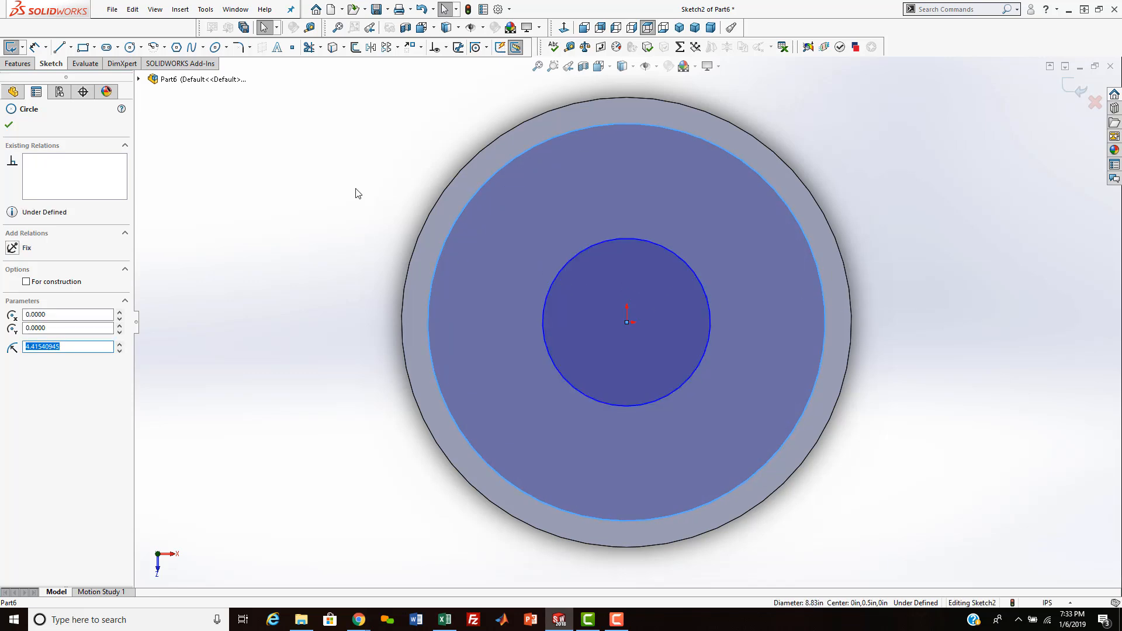
{"action": "left_click", "coordinate": [327, 159]}
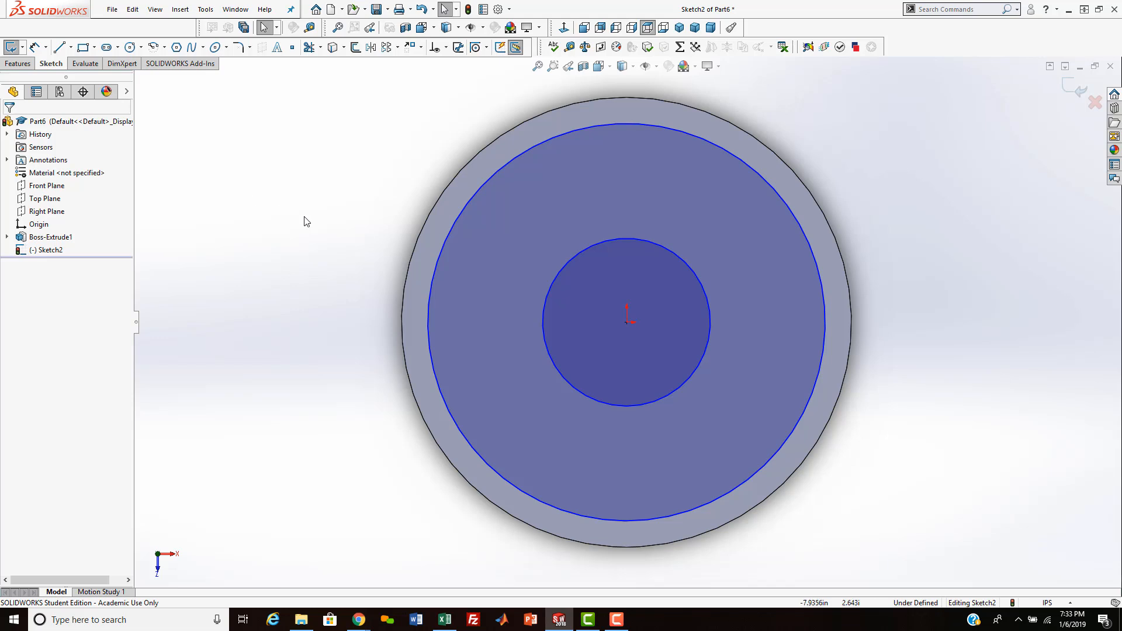
Step: Dimension the larger sketch circle's diameter with Smart Dimension and set it to 8.5 in
{"action": "scroll", "coordinate": [664, 236], "scroll_direction": "up", "scroll_amount": 2}
{"action": "scroll", "coordinate": [661, 240], "scroll_direction": "down", "scroll_amount": 2}
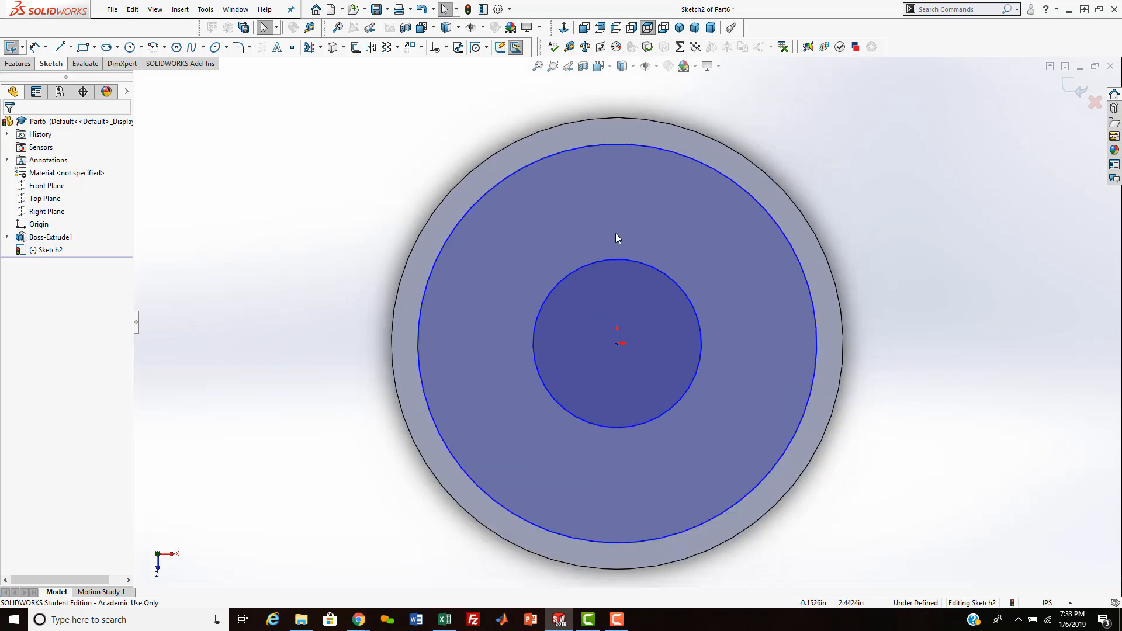
{"action": "scroll", "coordinate": [521, 219], "scroll_direction": "up", "scroll_amount": 1}
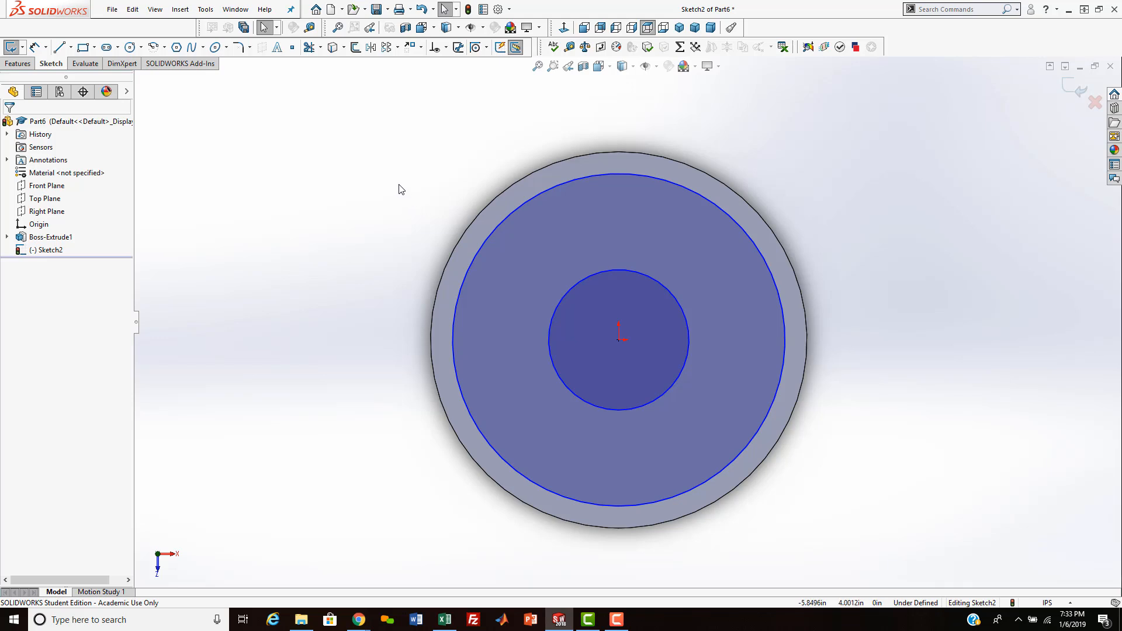
{"action": "left_click", "coordinate": [32, 51]}
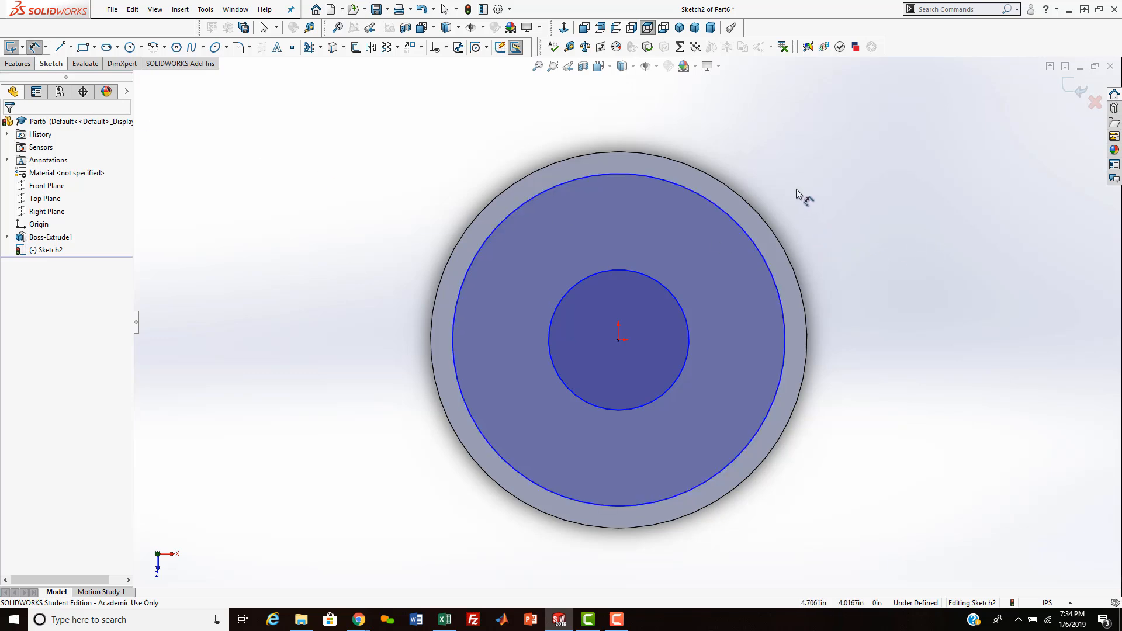
{"action": "left_click", "coordinate": [760, 252]}
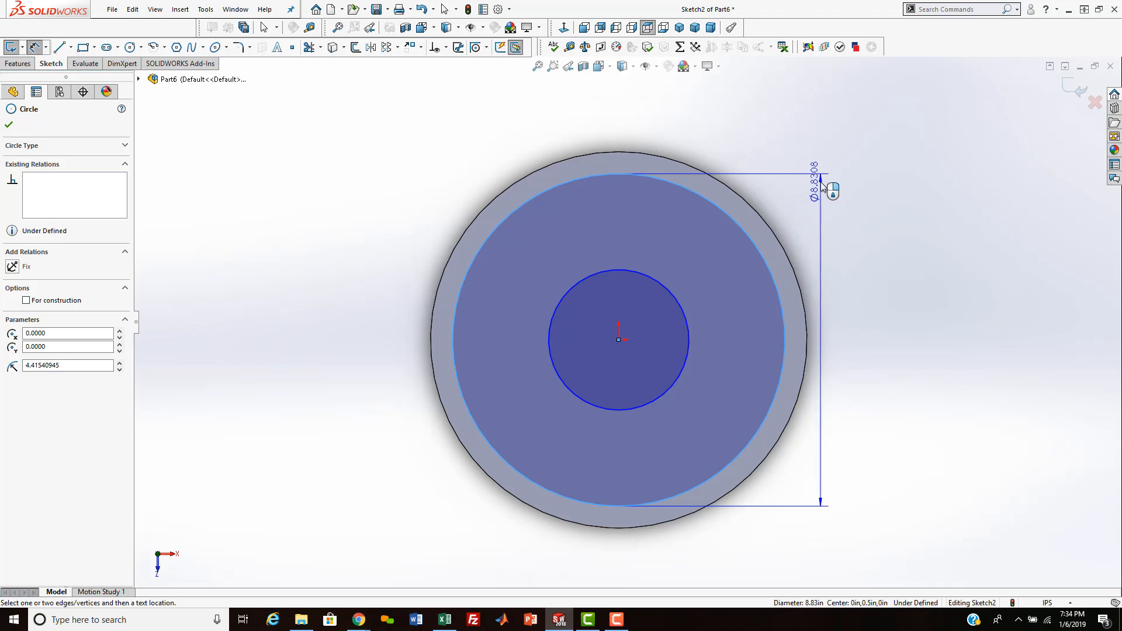
{"action": "left_click", "coordinate": [833, 174]}
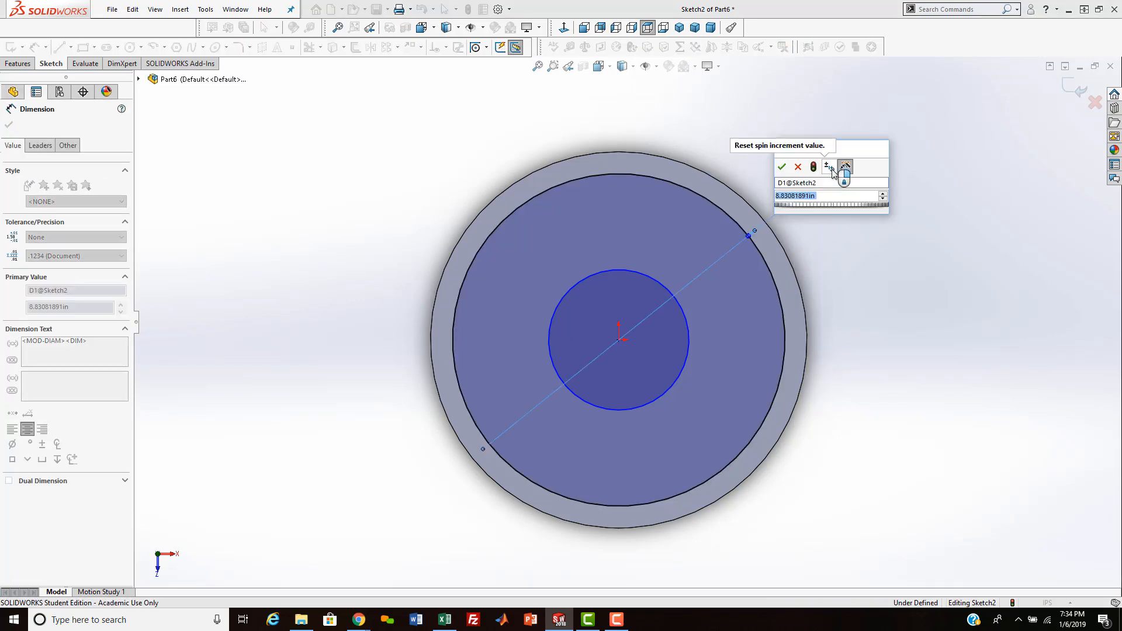
{"action": "type", "text": "8.5"}
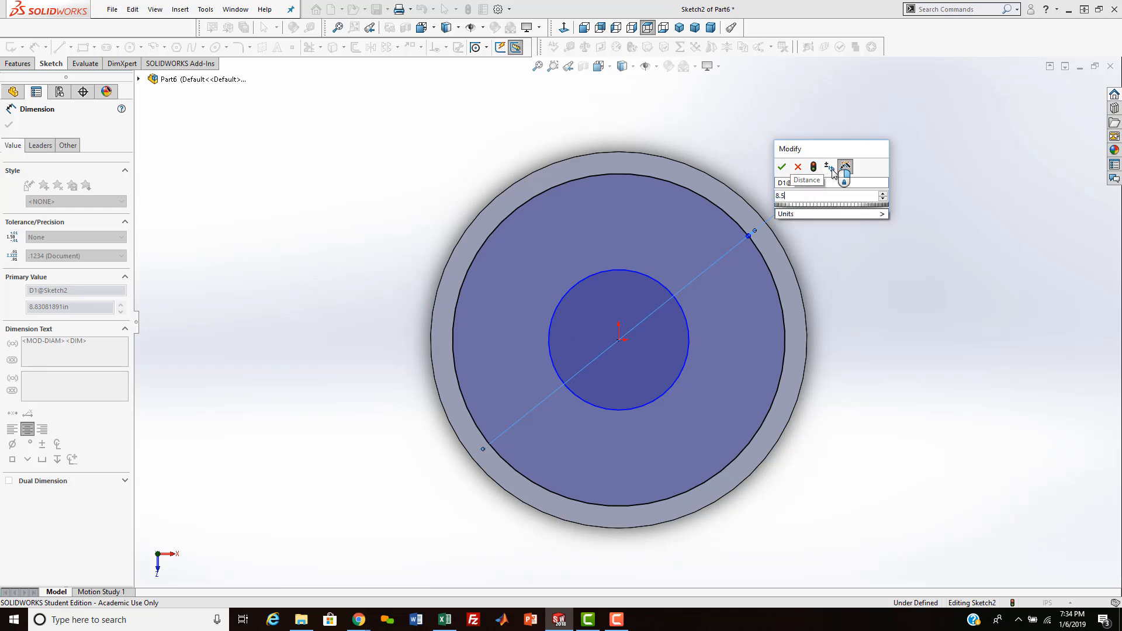
{"action": "key", "text": "Return"}
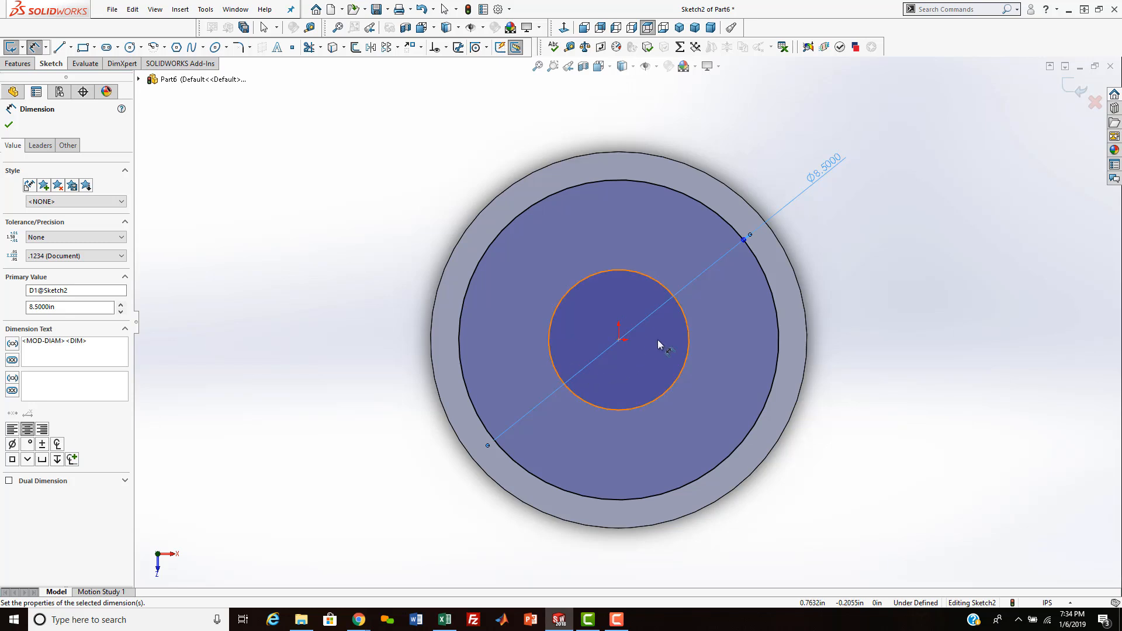
Step: Dimension the inner circle's diameter as 3.5 in and move the dimension text above the 8.5 in dimension
{"action": "left_click", "coordinate": [686, 317]}
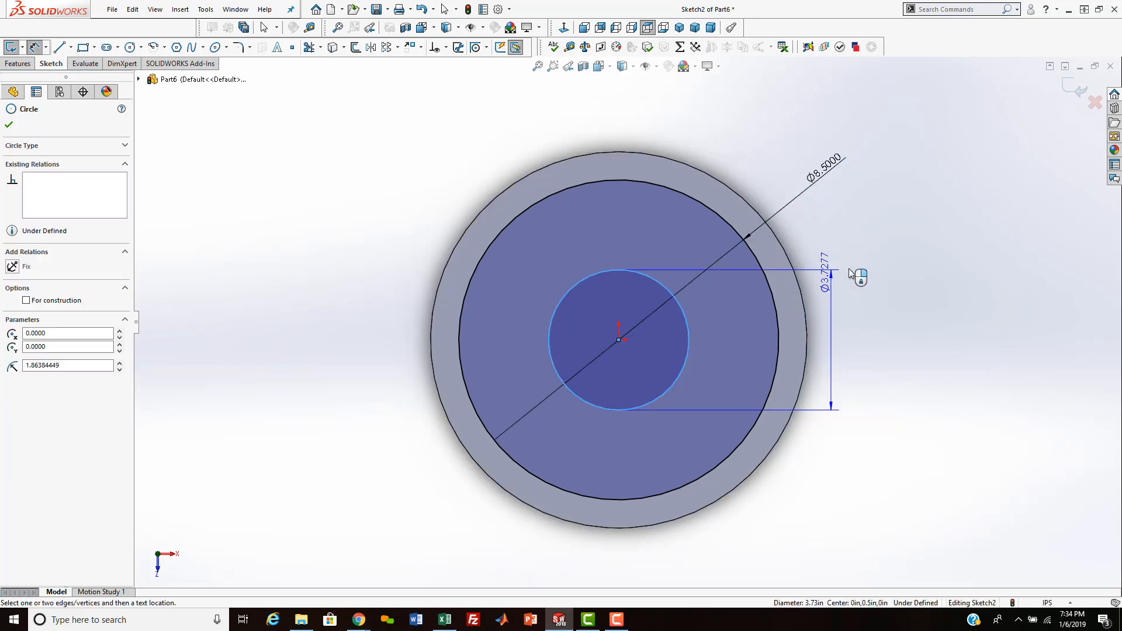
{"action": "left_click", "coordinate": [857, 275]}
{"action": "type", "text": "3"}
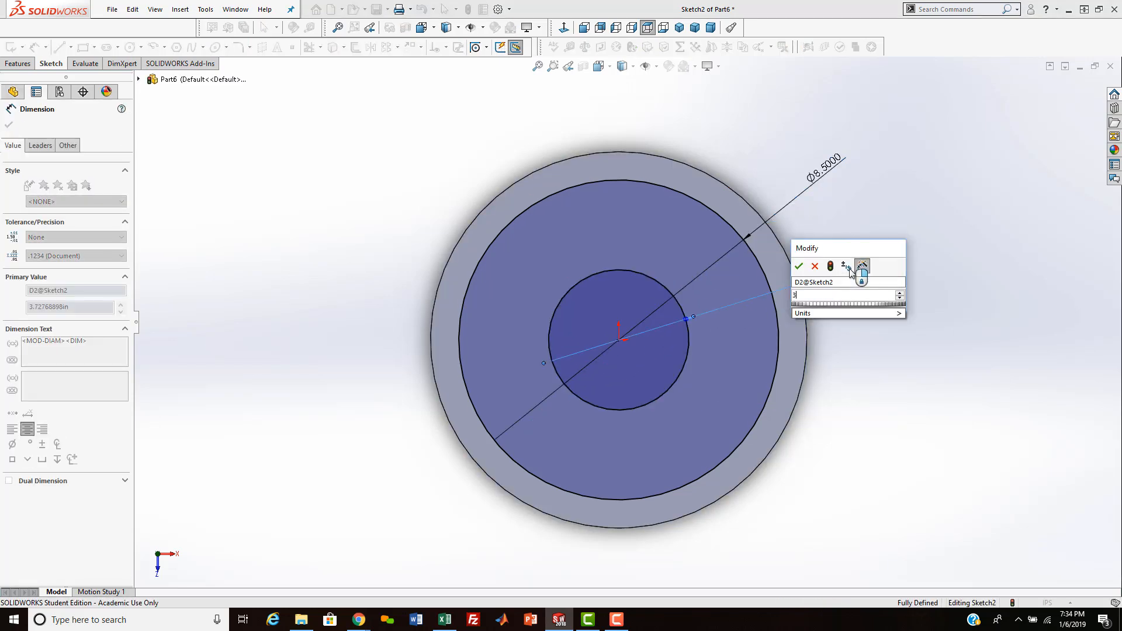
{"action": "type", "text": ".5"}
{"action": "key", "text": "Return"}
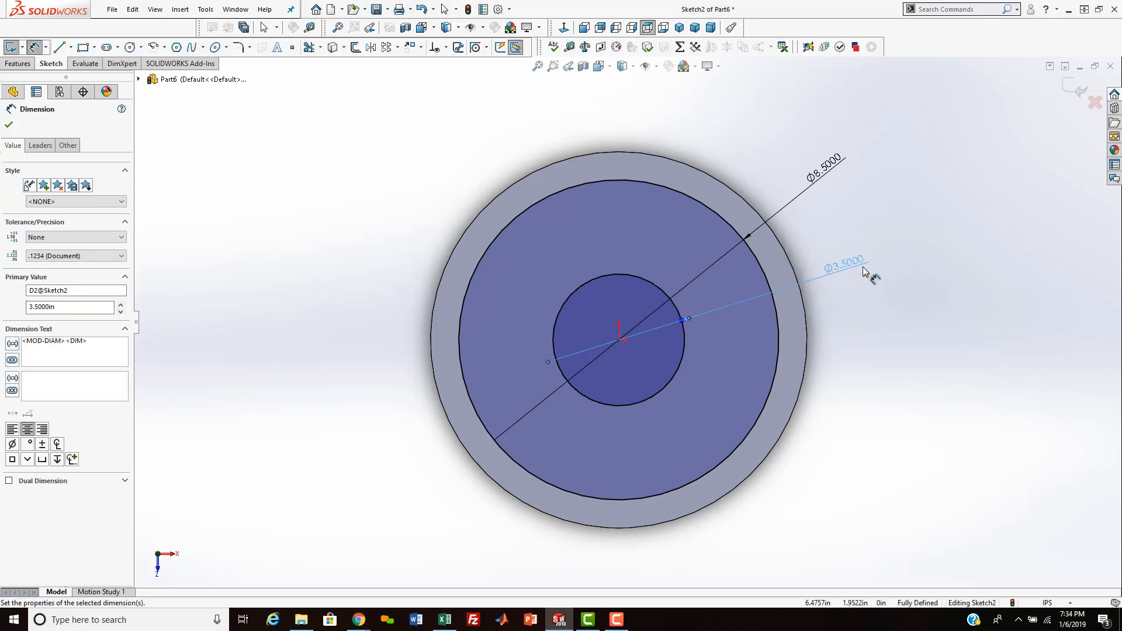
{"action": "left_click_drag", "start_coordinate": [855, 275], "coordinate": [785, 134]}
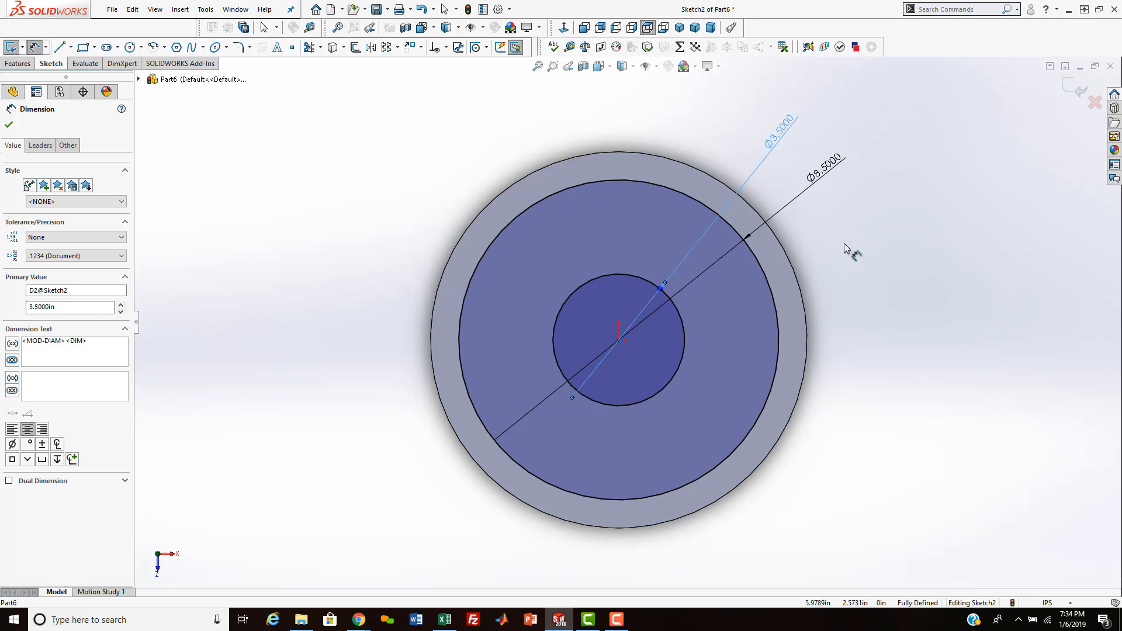
{"action": "key", "text": "Escape"}
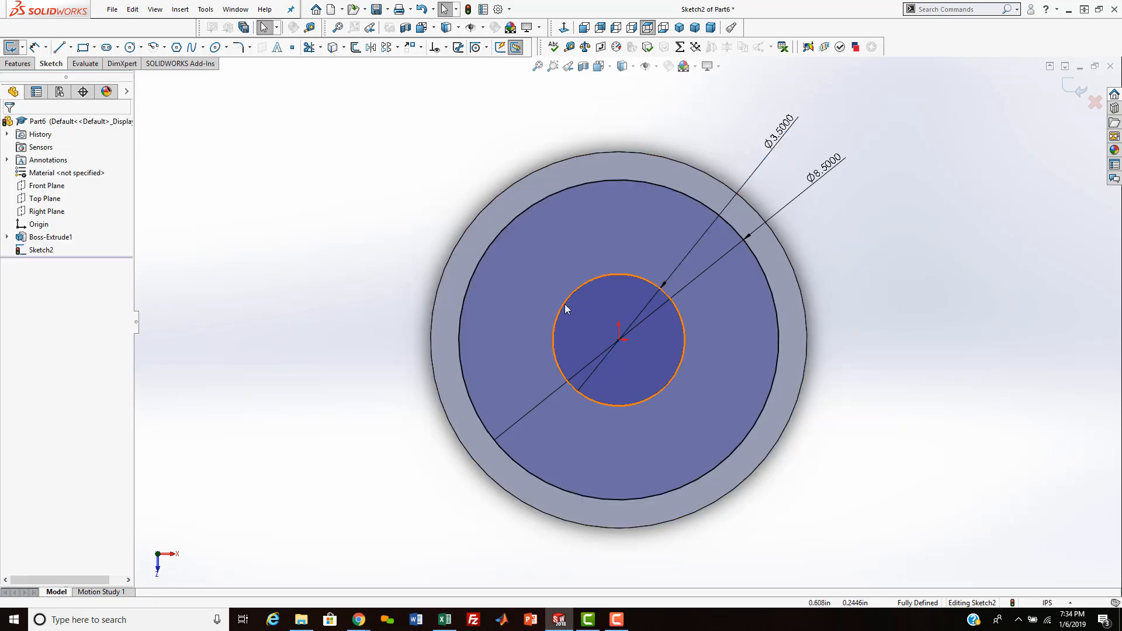
Step: Sketch a horizontal line about 9.83 in long from the origin out past the disc's edge
{"action": "left_click", "coordinate": [63, 50]}
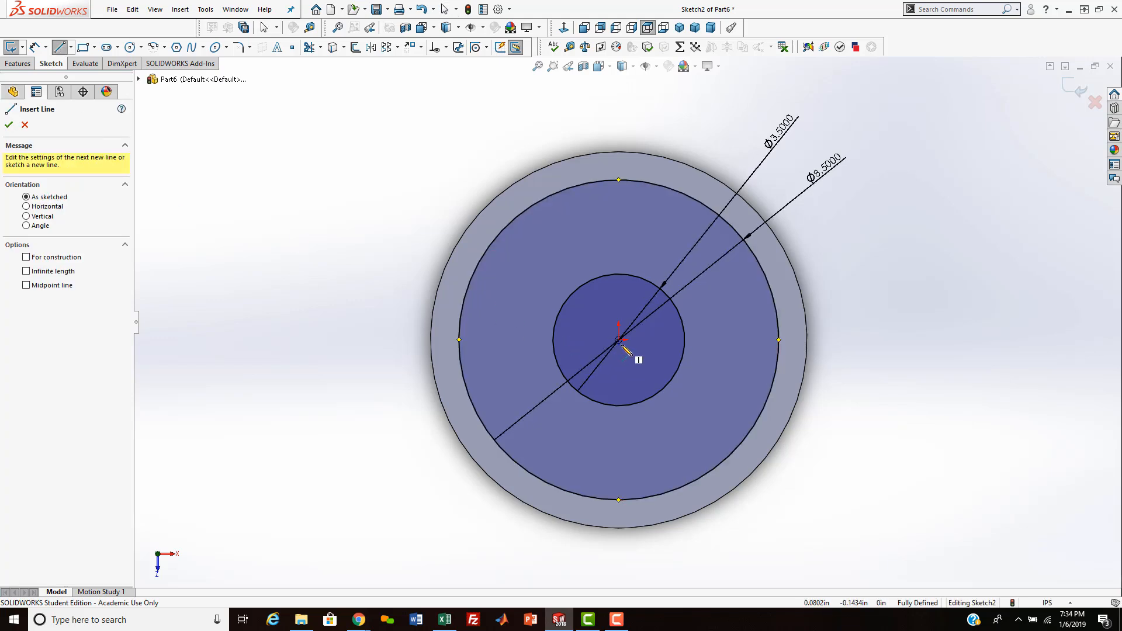
{"action": "left_click", "coordinate": [619, 340]}
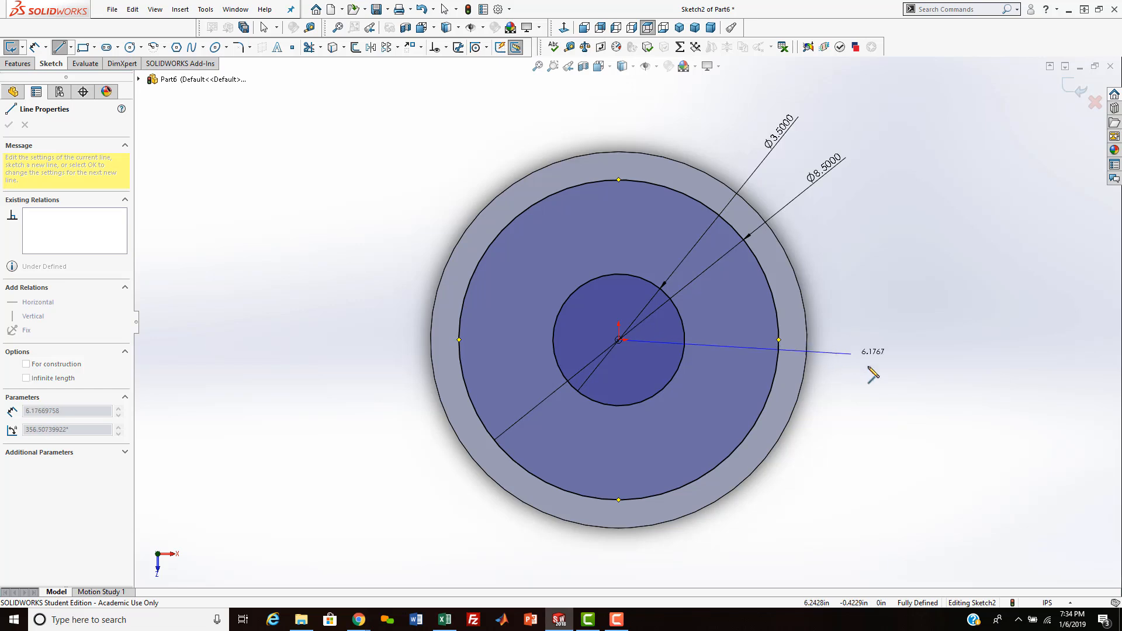
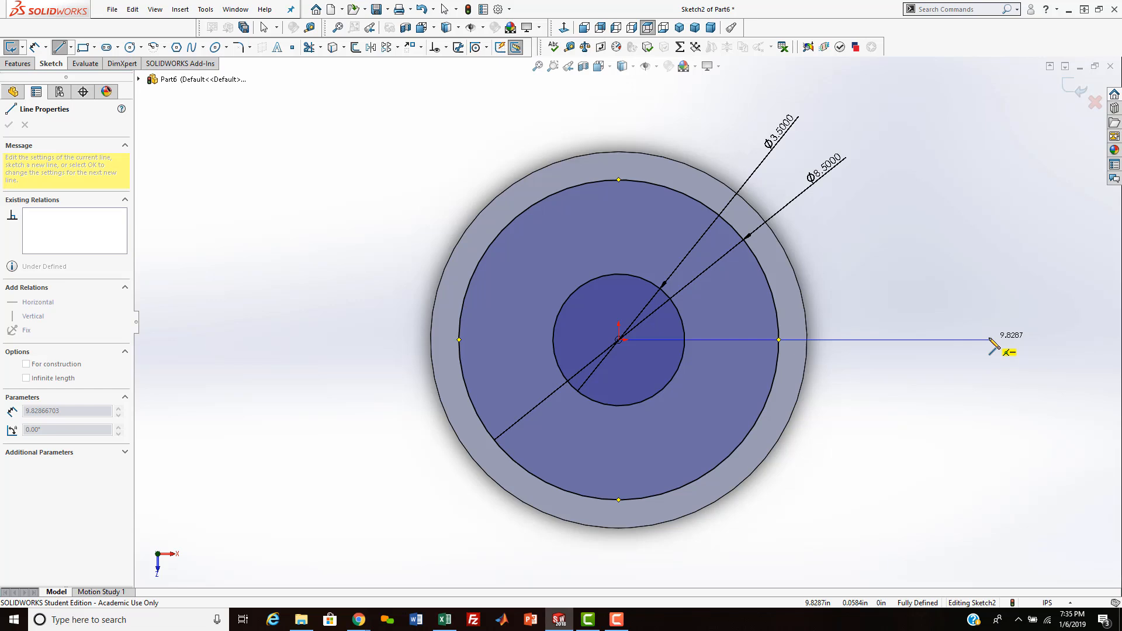
{"action": "left_click", "coordinate": [991, 341]}
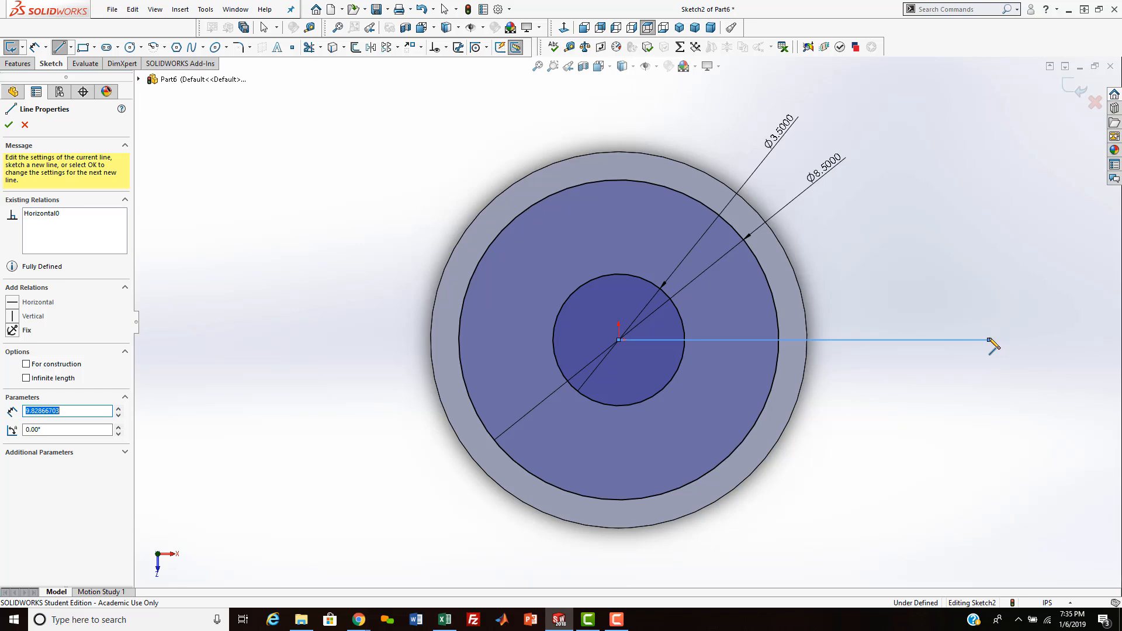
Step: Shorten the horizontal sketch line to about 6.85 in by moving its outer endpoint closer to the disc's edge
{"action": "key", "text": "Escape"}
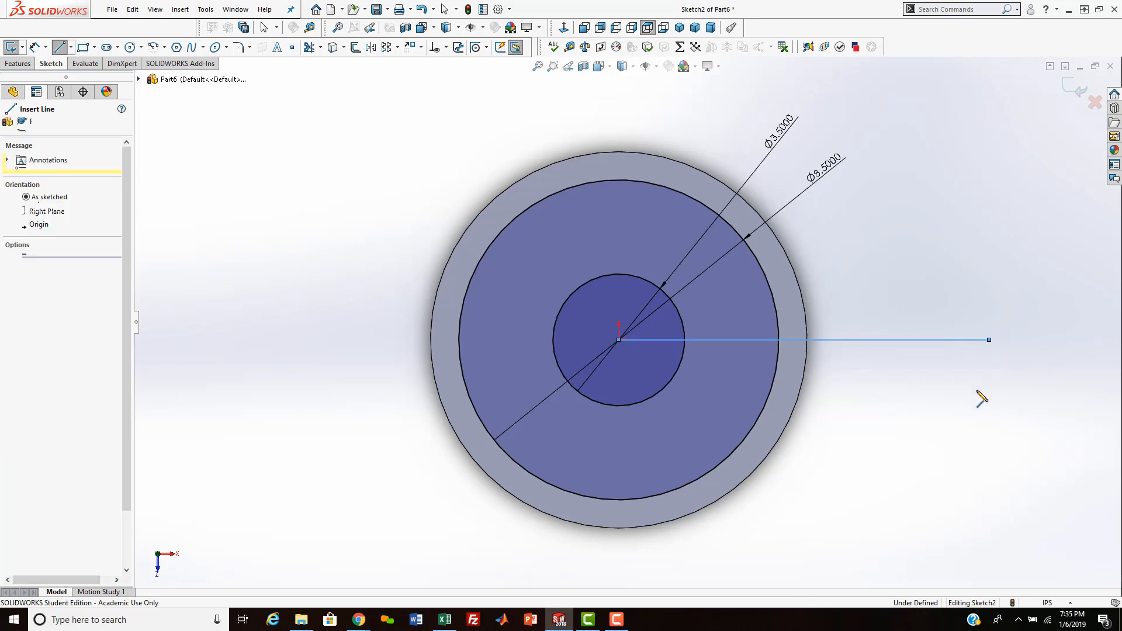
{"action": "key", "text": "Escape"}
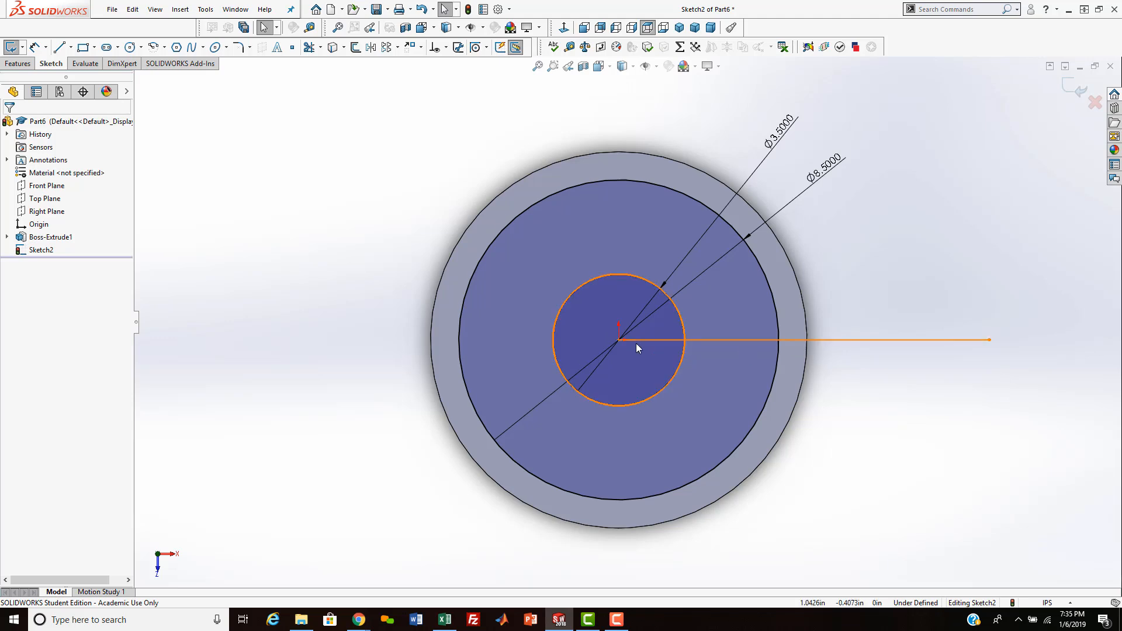
{"action": "left_click_drag", "start_coordinate": [990, 340], "coordinate": [877, 338]}
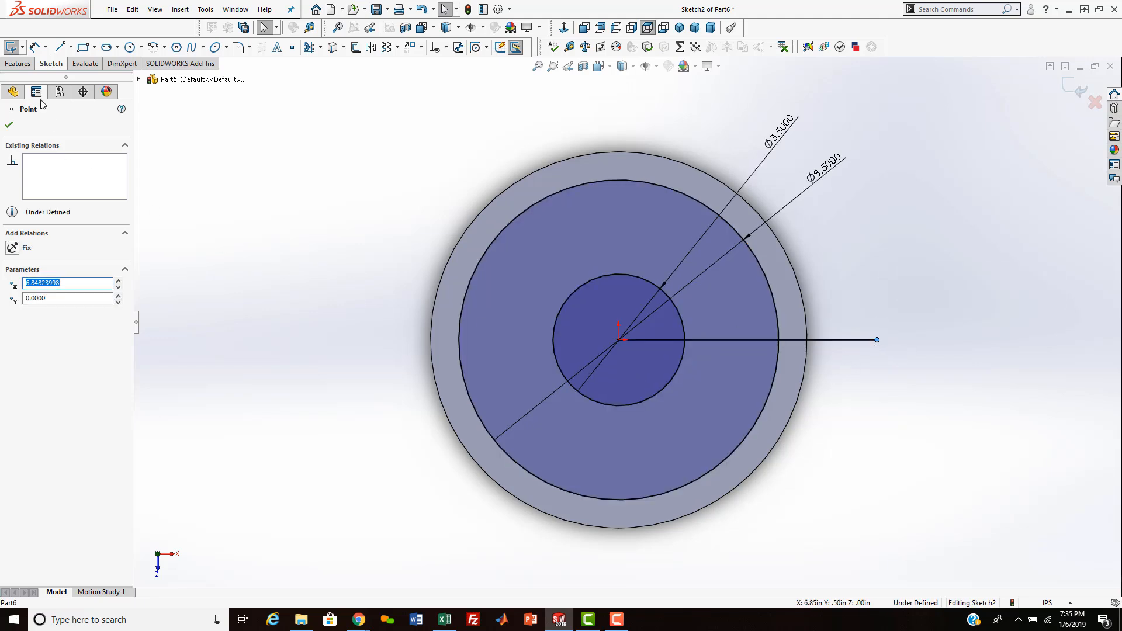
Step: Sketch an angled line about 6.51 in long from the origin, rising about 23° above the horizontal line and past the disc's edge
{"action": "left_click", "coordinate": [59, 46]}
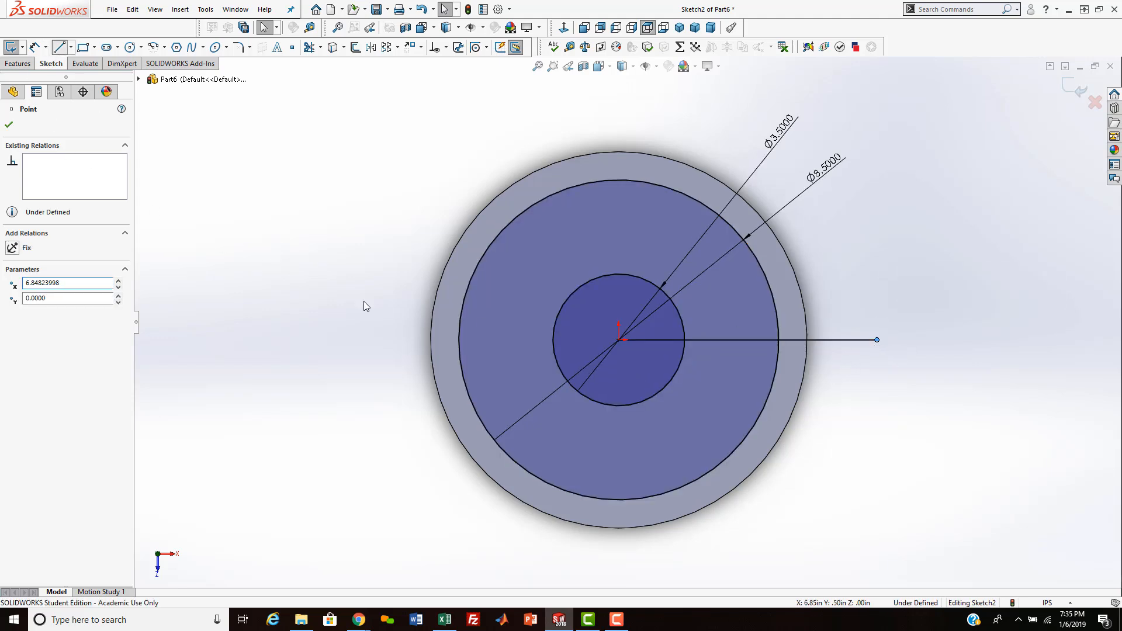
{"action": "left_click", "coordinate": [620, 340]}
{"action": "left_click", "coordinate": [845, 244]}
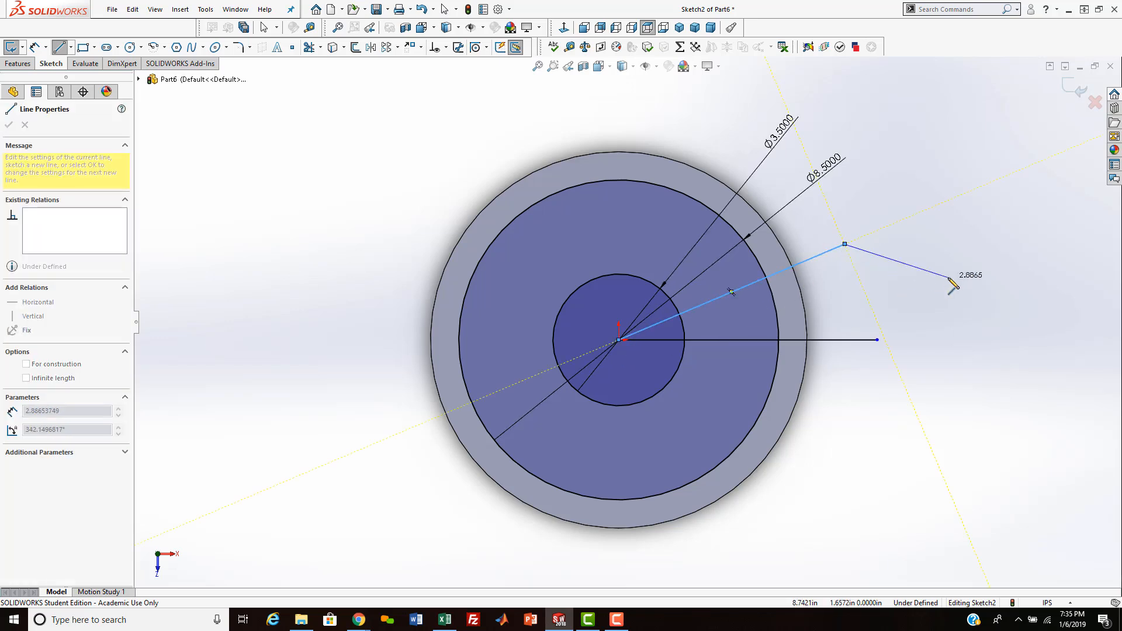
{"action": "key", "text": "Escape"}
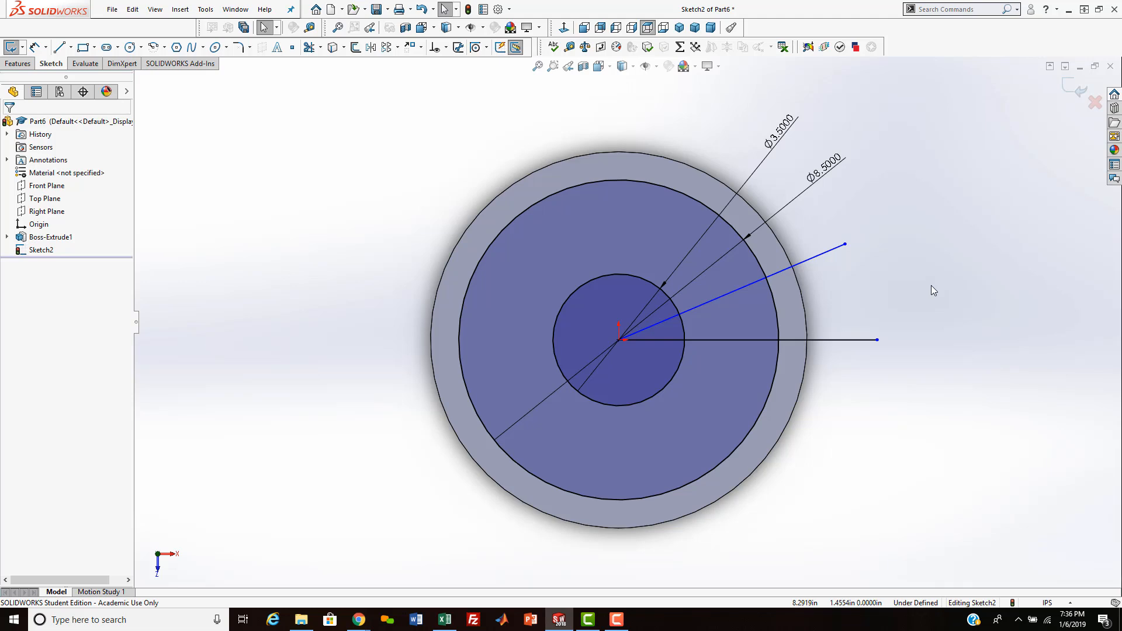
Step: Dimension the angle between the horizontal and angled lines with Smart Dimension and set it to 22.5°
{"action": "key", "text": "s"}
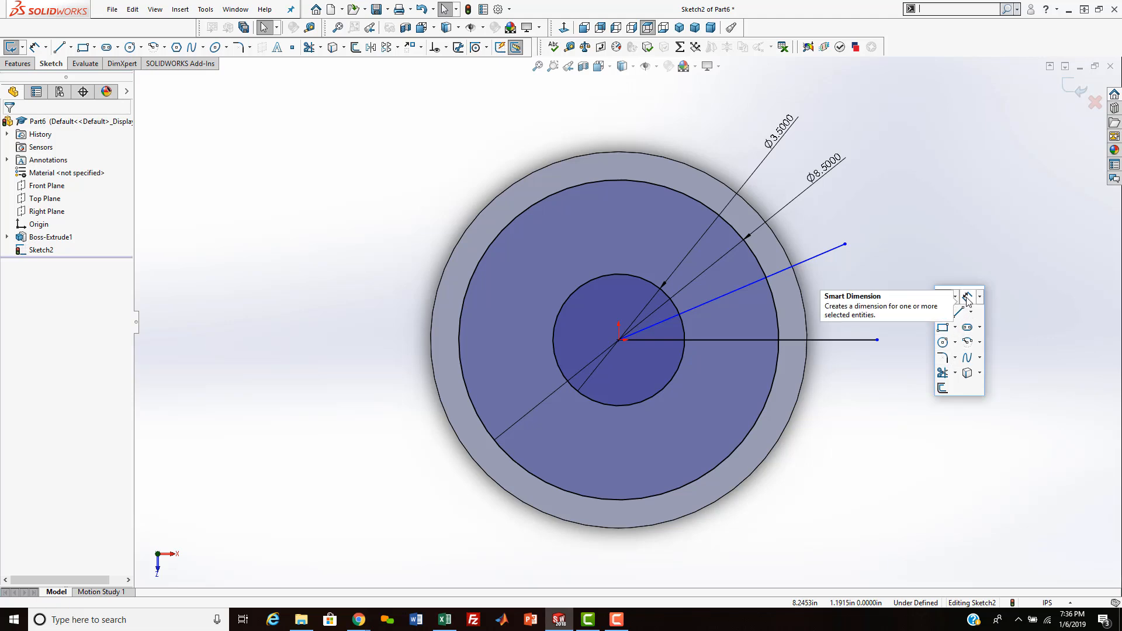
{"action": "left_click", "coordinate": [967, 298]}
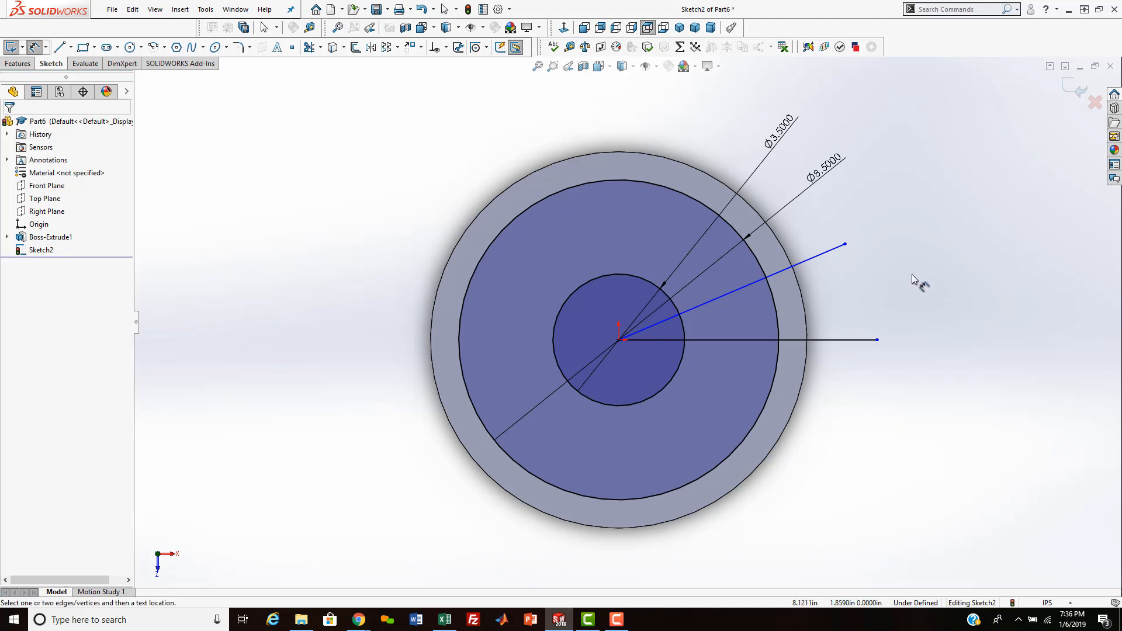
{"action": "left_click", "coordinate": [815, 257]}
{"action": "left_click", "coordinate": [838, 340]}
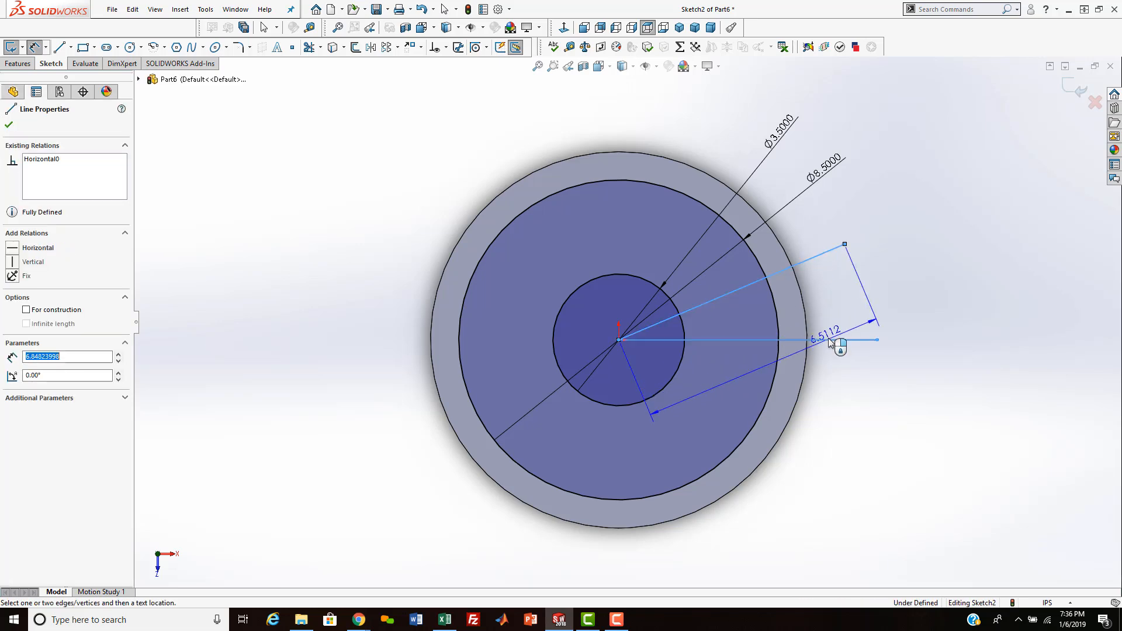
{"action": "left_click", "coordinate": [852, 300]}
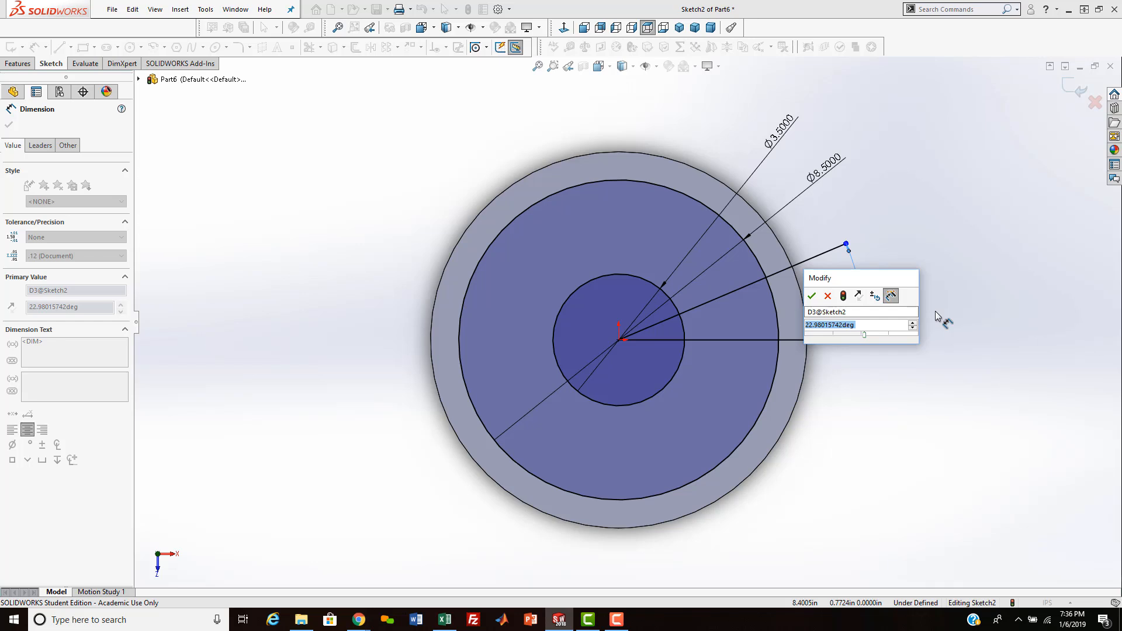
{"action": "type", "text": "22.5"}
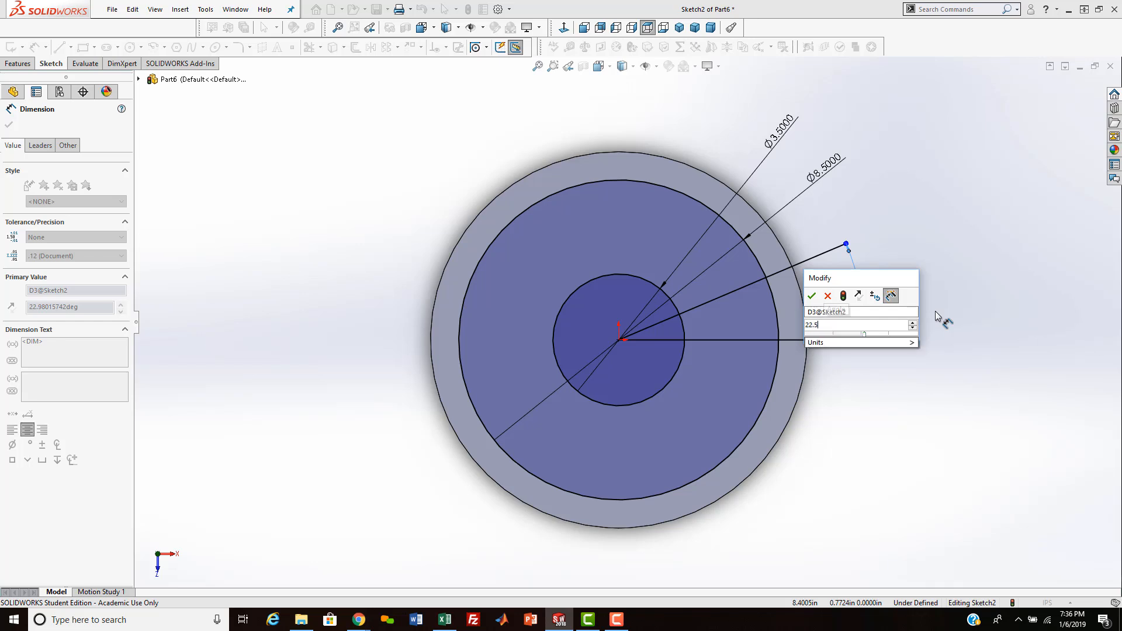
{"action": "key", "text": "Return"}
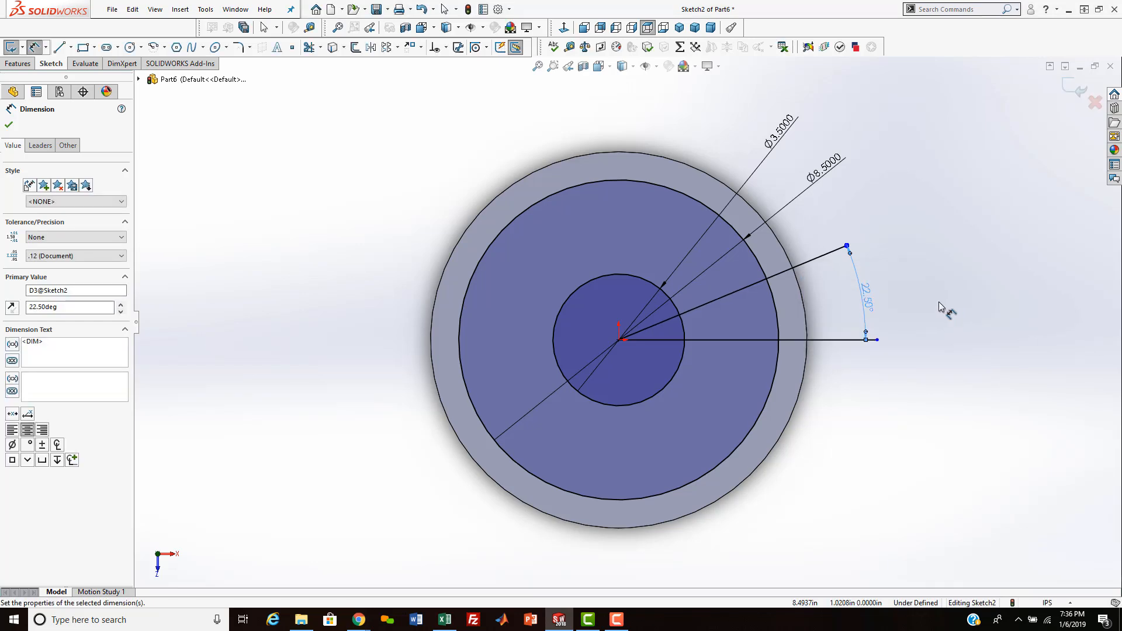
{"action": "key", "text": "Escape"}
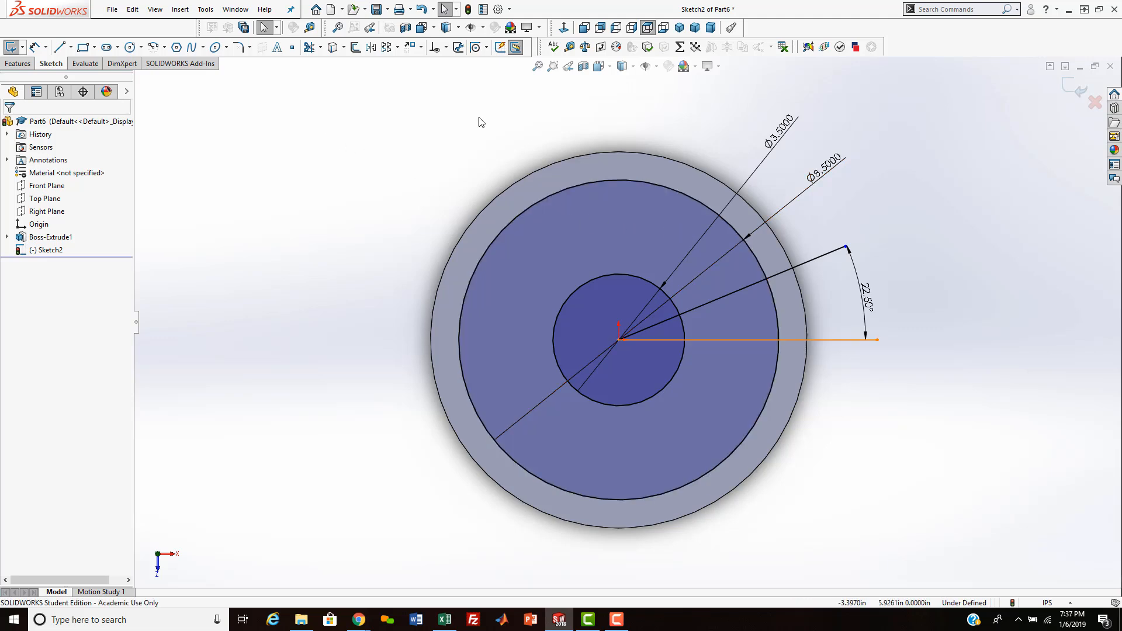
Step: Power-trim the lines and both circles to leave only the closed wedge between the 3.5 in and 8.5 in diameter arcs
{"action": "left_click", "coordinate": [320, 47]}
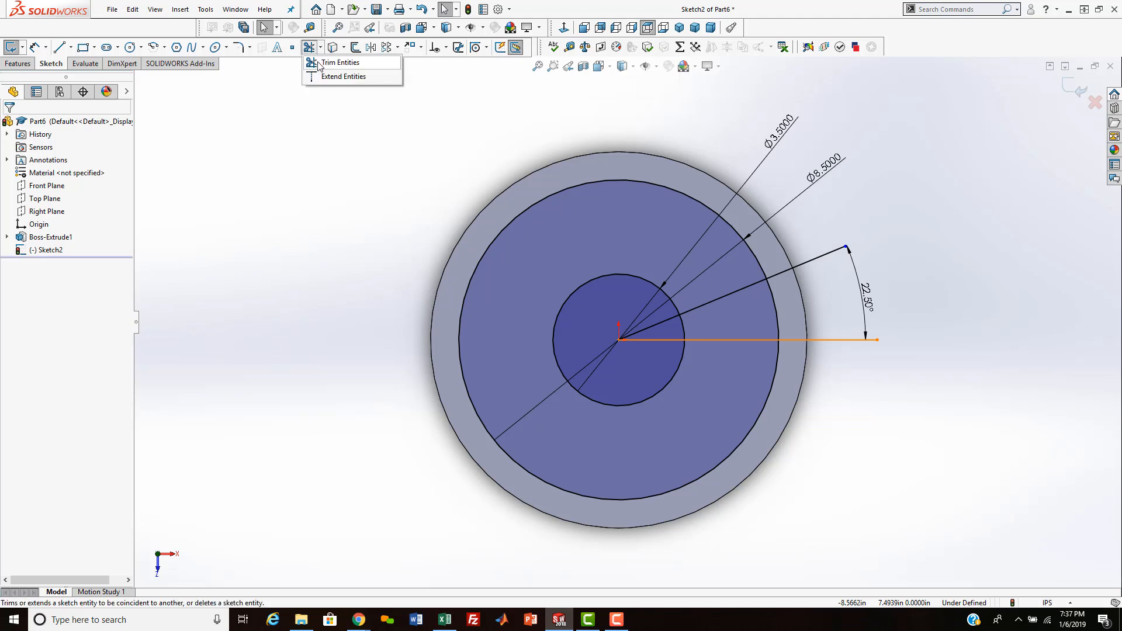
{"action": "left_click", "coordinate": [311, 63]}
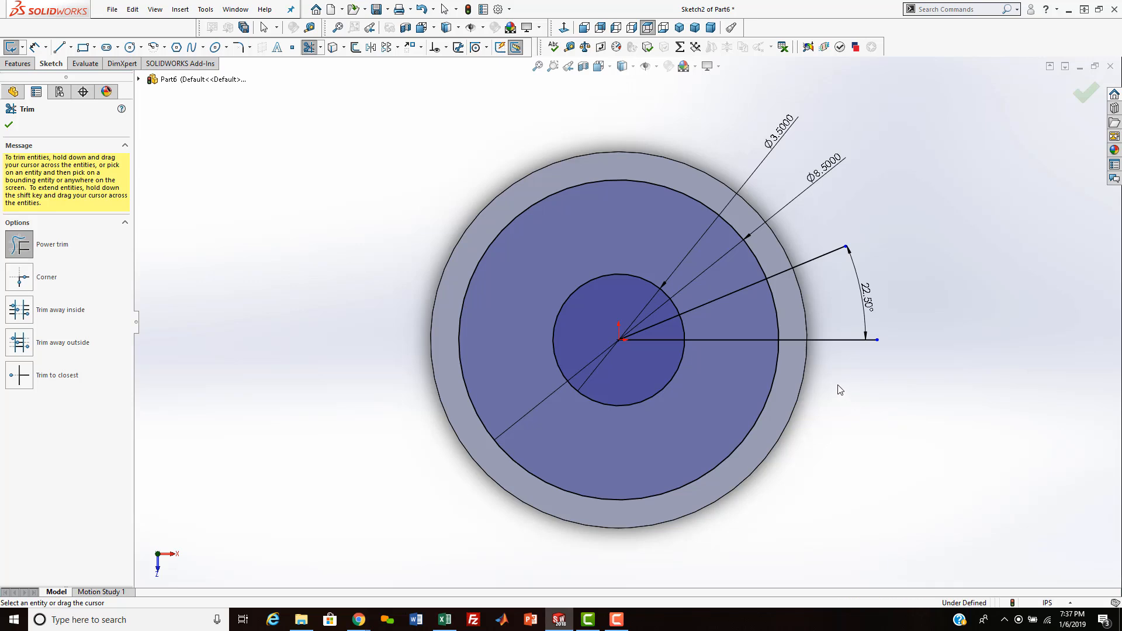
{"action": "left_click_drag", "start_coordinate": [832, 342], "coordinate": [805, 238]}
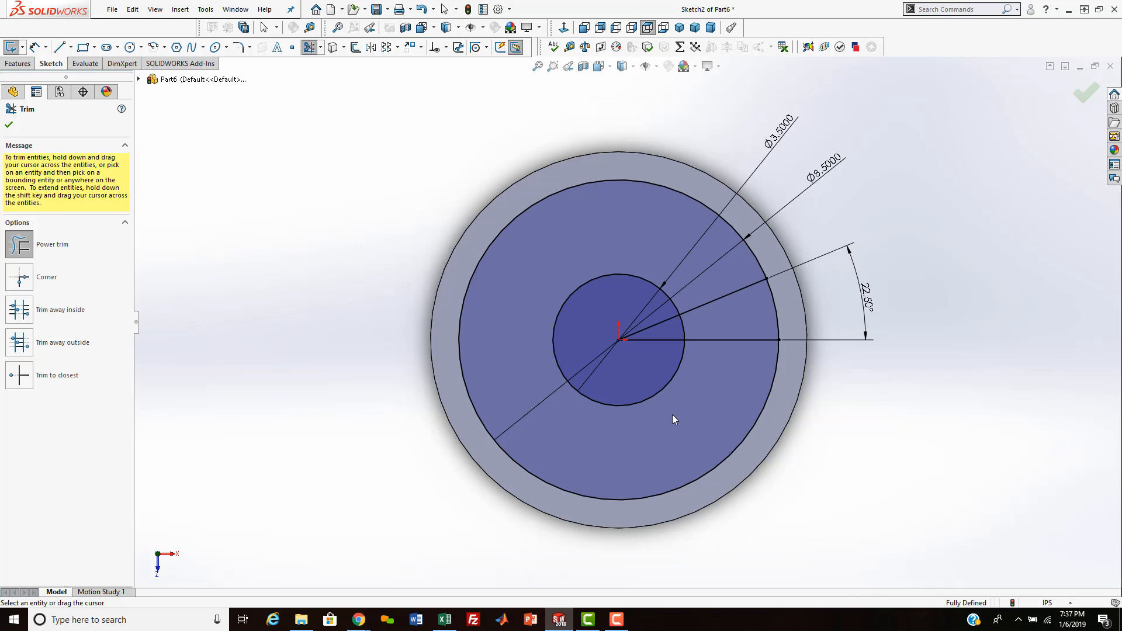
{"action": "left_click_drag", "start_coordinate": [657, 389], "coordinate": [647, 380]}
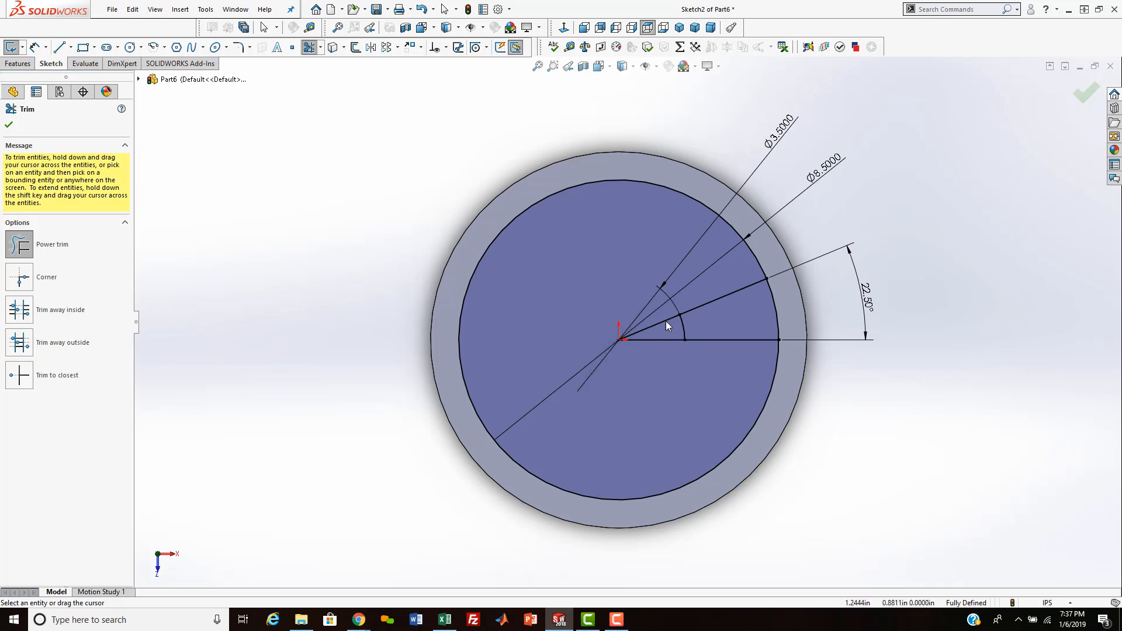
{"action": "left_click_drag", "start_coordinate": [645, 316], "coordinate": [627, 310]}
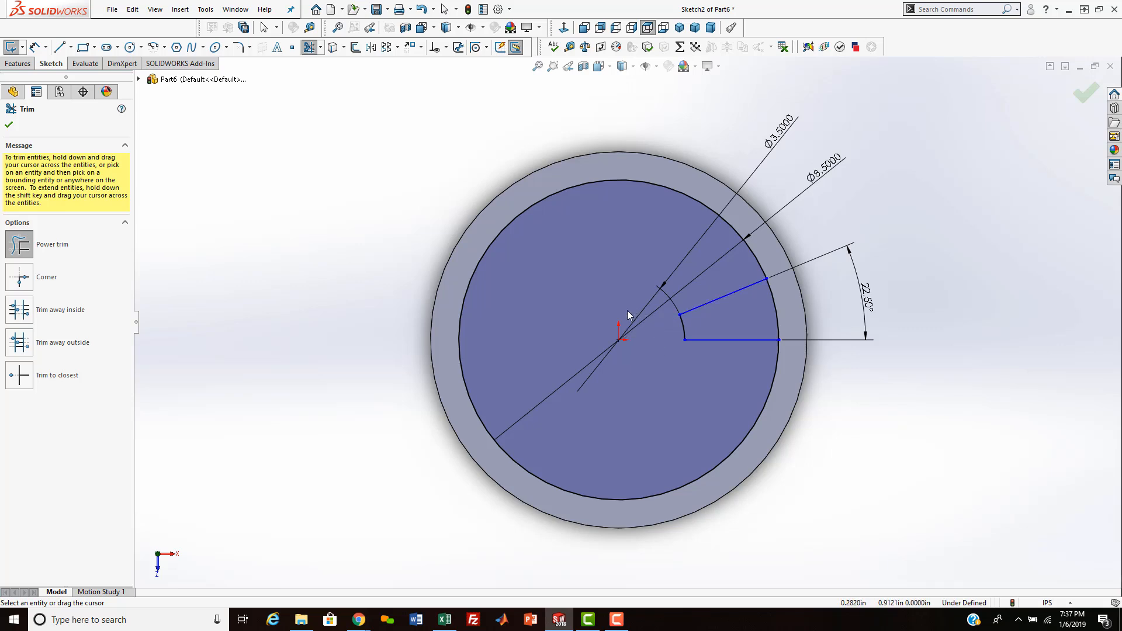
{"action": "left_click_drag", "start_coordinate": [800, 482], "coordinate": [718, 430]}
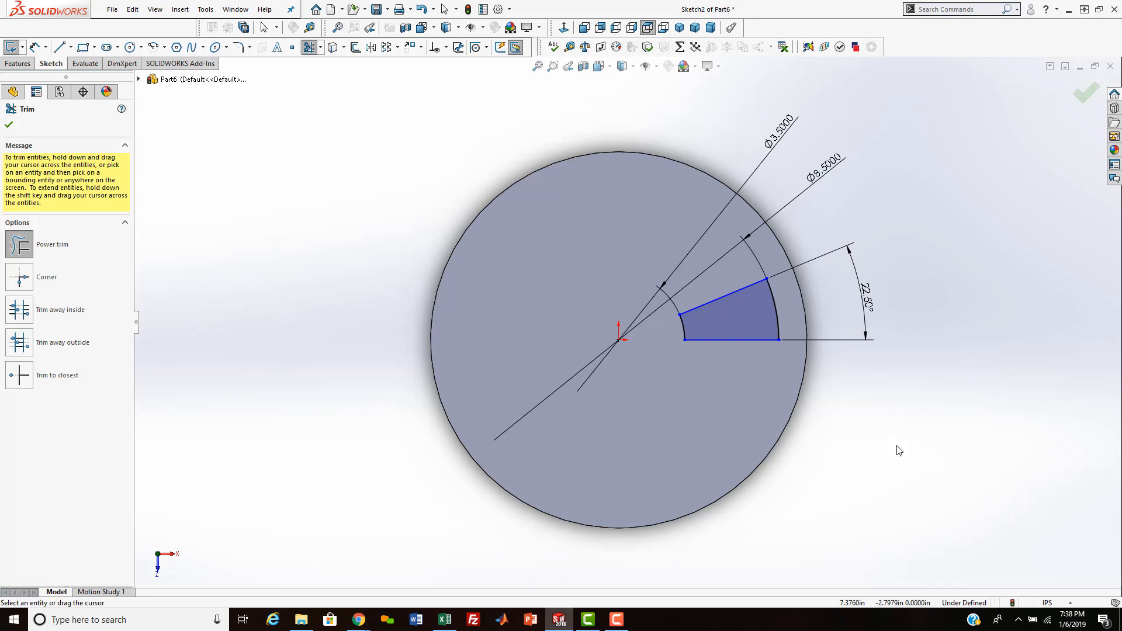
{"action": "key", "text": "Escape"}
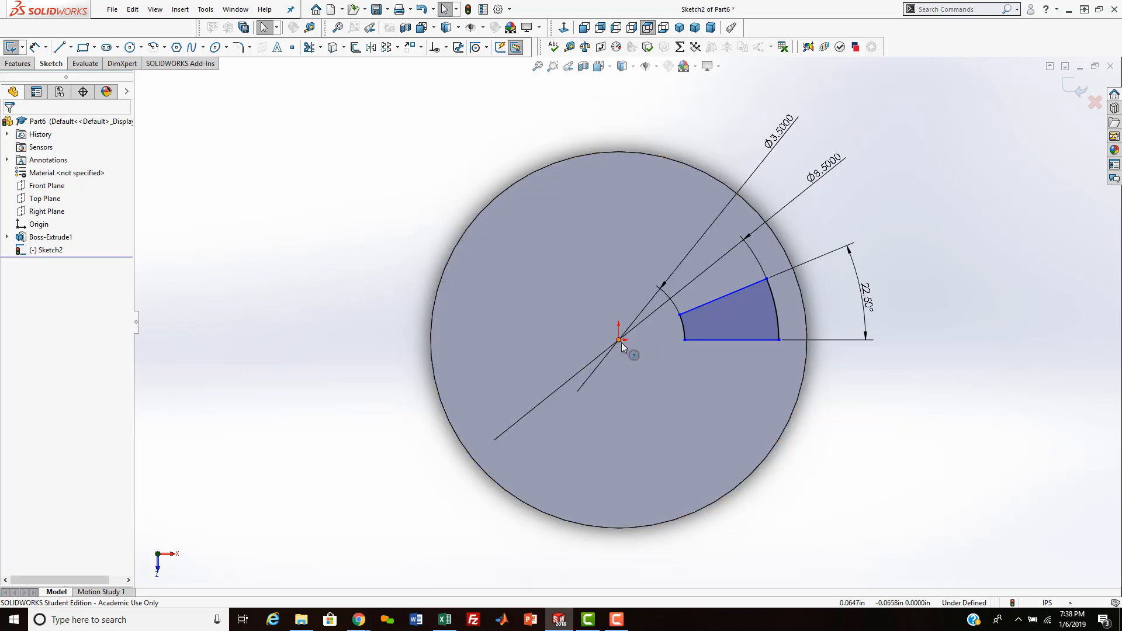
Step: Shift the wedge's horizontal line slightly off the origin, and make it coincident with the origin
{"action": "mouse_move", "coordinate": [707, 341]}
{"action": "left_mouse_down"}
{"action": "mouse_move", "coordinate": [703, 370]}
{"action": "mouse_move", "coordinate": [724, 372]}
{"action": "mouse_move", "coordinate": [724, 339]}
{"action": "left_mouse_up"}
{"action": "left_click", "coordinate": [876, 426]}
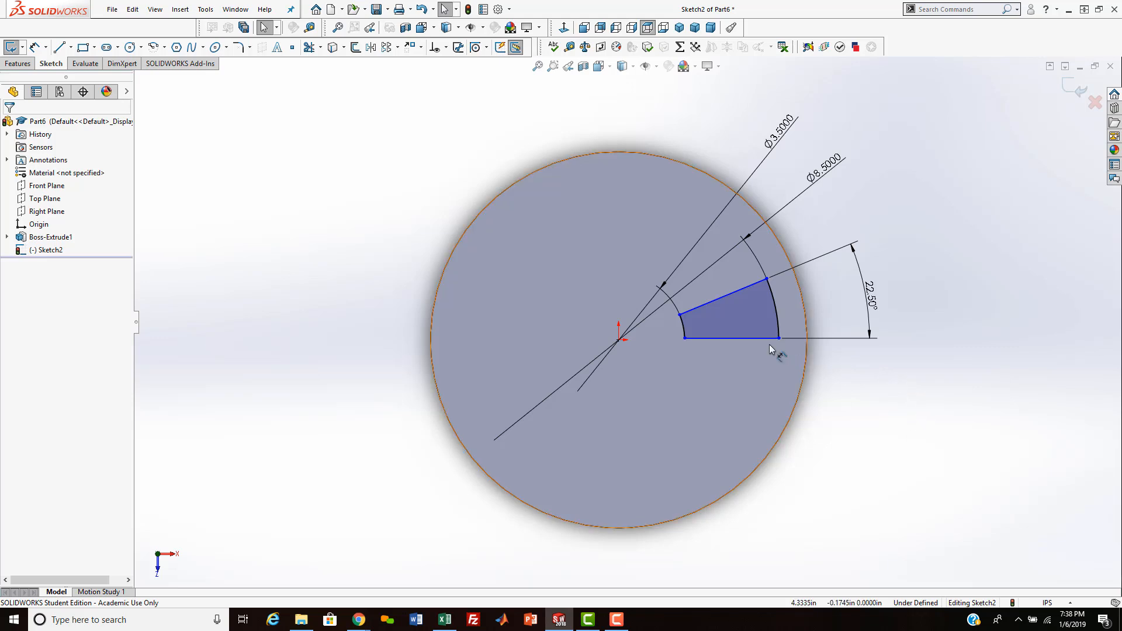
{"action": "left_click", "coordinate": [741, 345]}
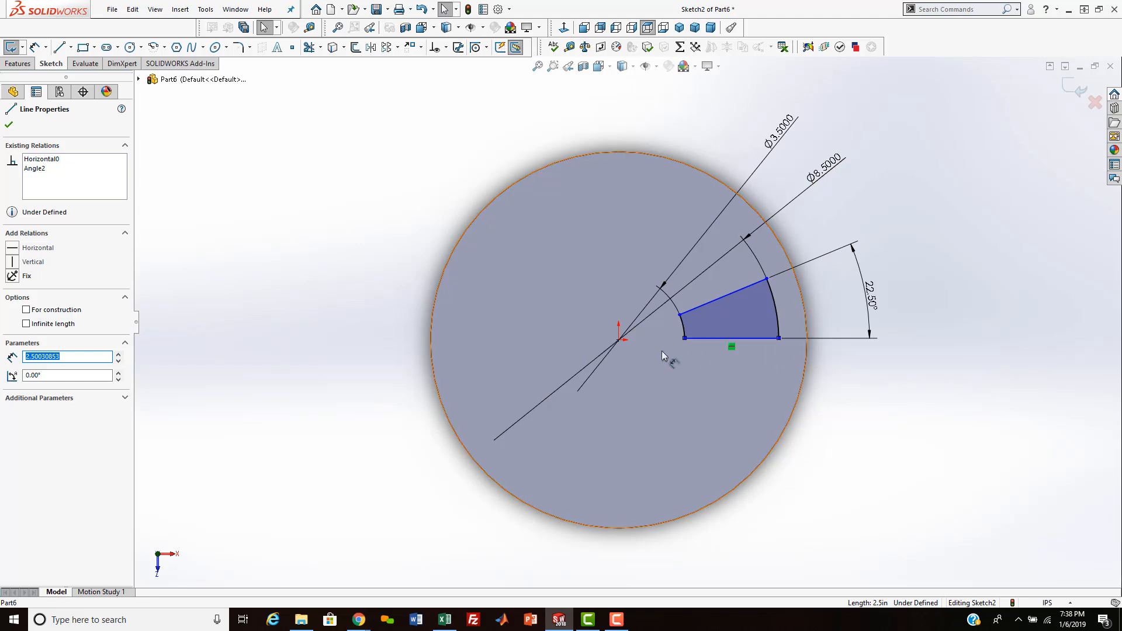
{"action": "left_click", "coordinate": [618, 339], "text": "ctrl"}
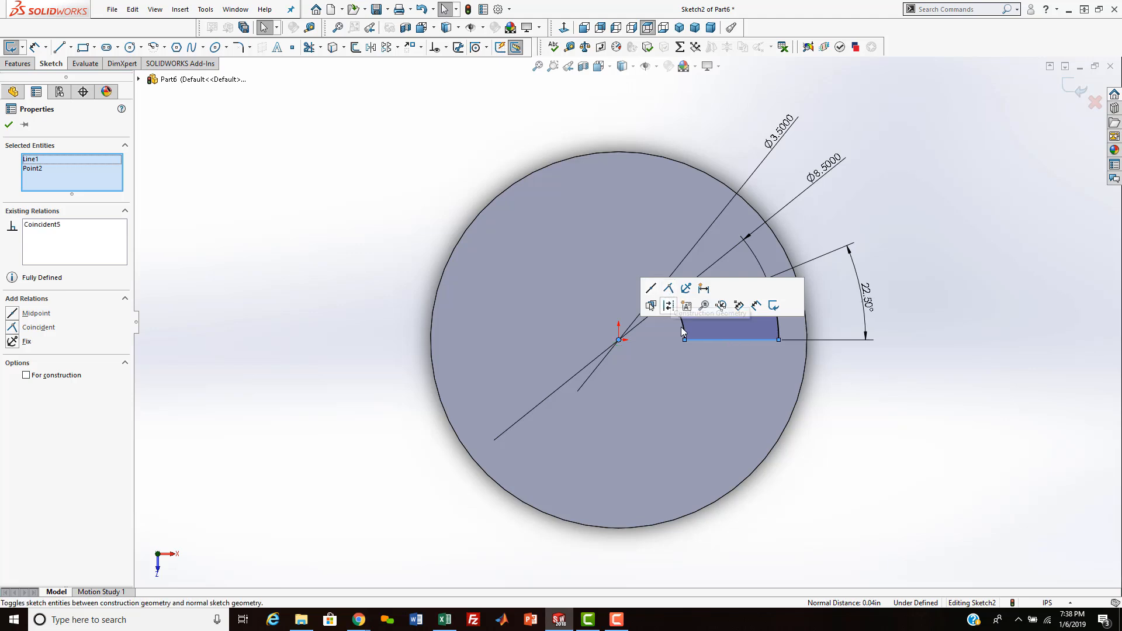
{"action": "left_click", "coordinate": [669, 292]}
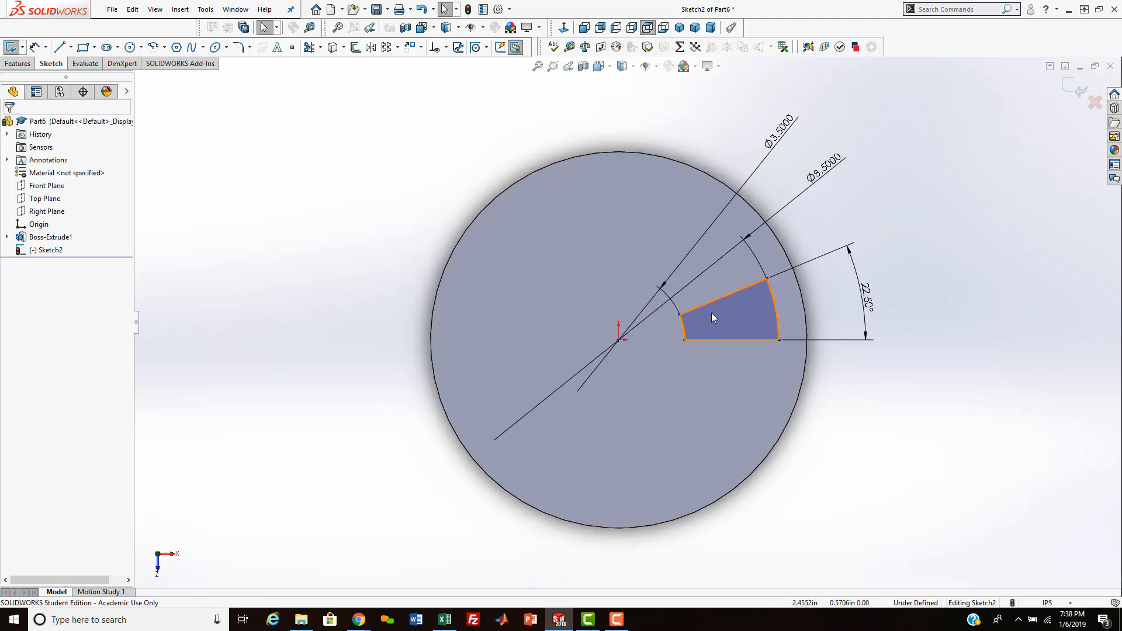
Step: Move the wedge's angled upper line outward, and make it coincident with the origin
{"action": "mouse_move", "coordinate": [713, 302]}
{"action": "left_mouse_down"}
{"action": "mouse_move", "coordinate": [653, 245]}
{"action": "mouse_move", "coordinate": [706, 286]}
{"action": "left_mouse_up"}
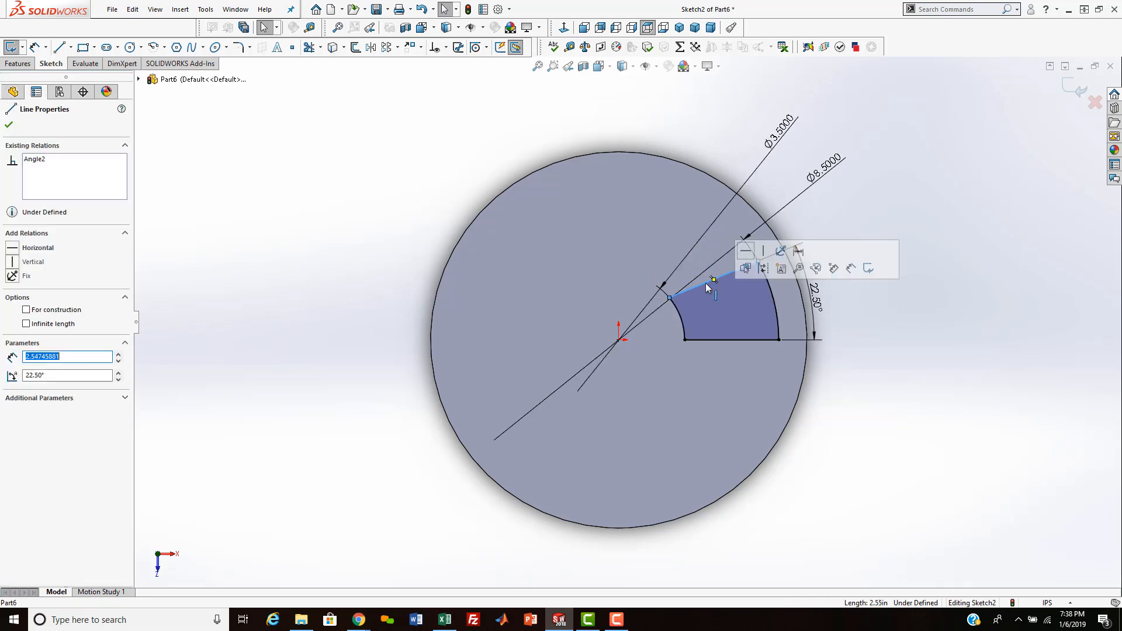
{"action": "left_click", "coordinate": [619, 340], "text": "ctrl"}
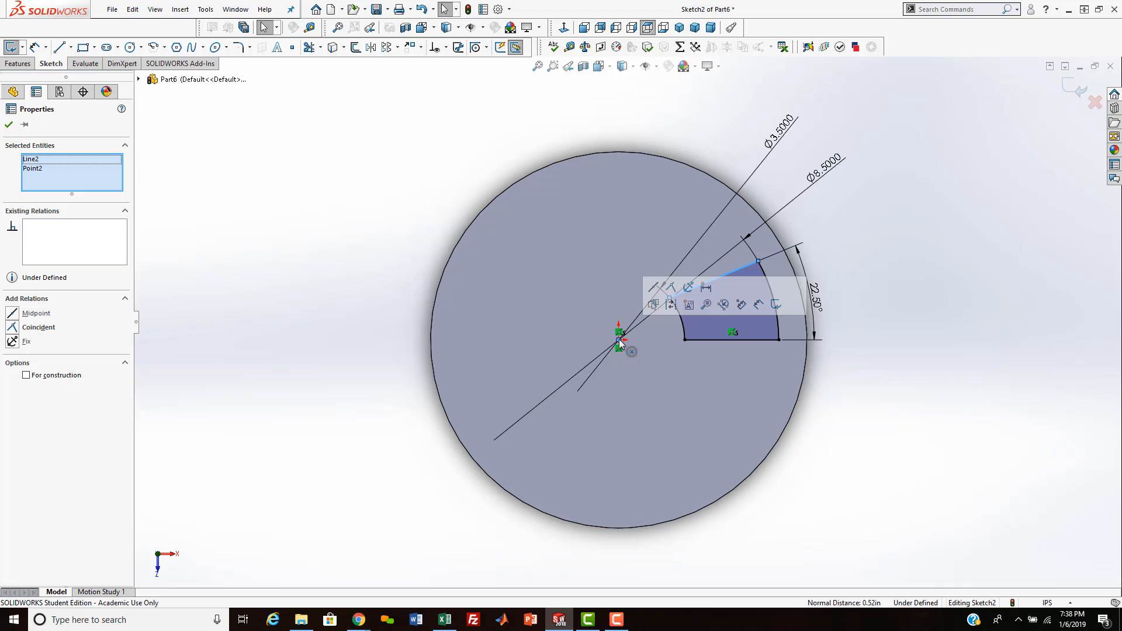
{"action": "left_click", "coordinate": [670, 287]}
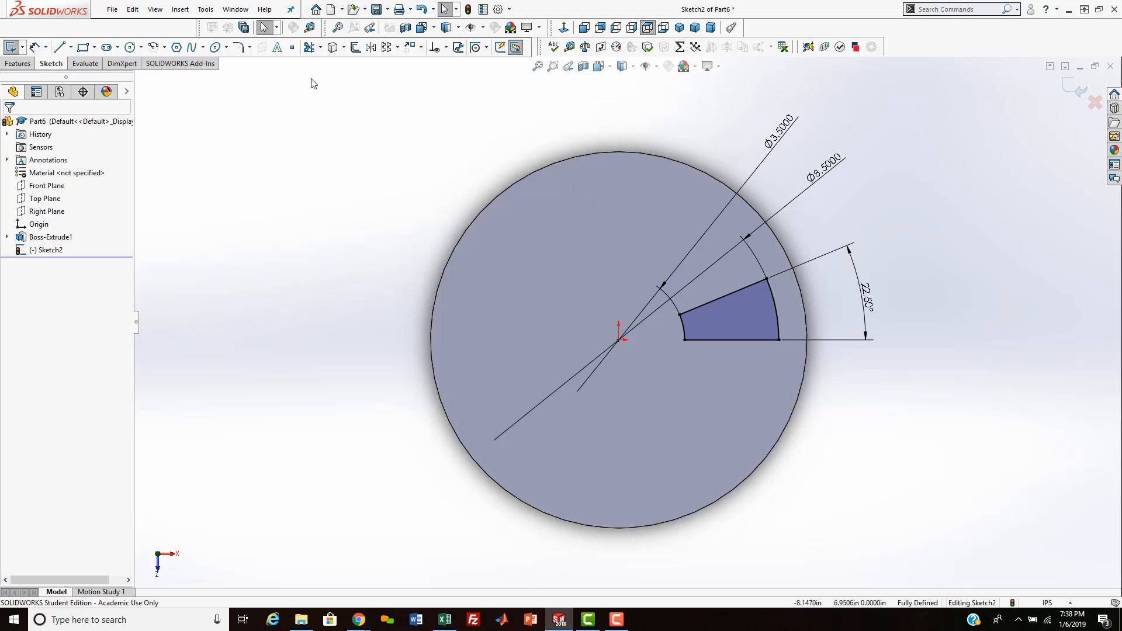
Step: Try to add a radius dimension to the wedge's outer arc, and cancel it instead of making it driven
{"action": "left_click", "coordinate": [34, 48]}
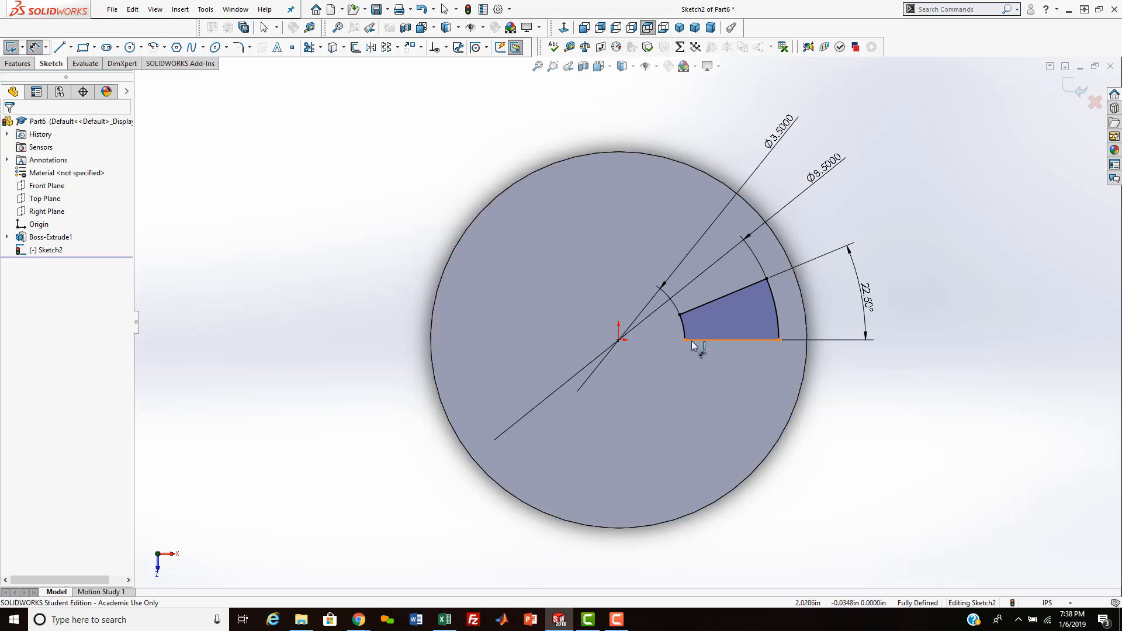
{"action": "left_click", "coordinate": [776, 316]}
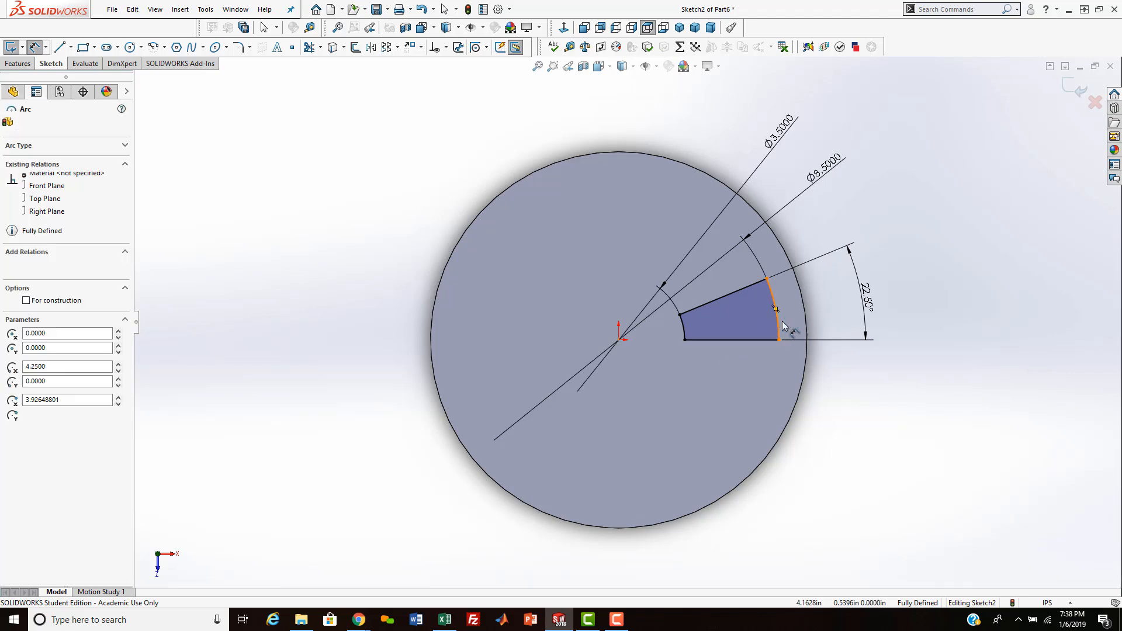
{"action": "left_click", "coordinate": [855, 417]}
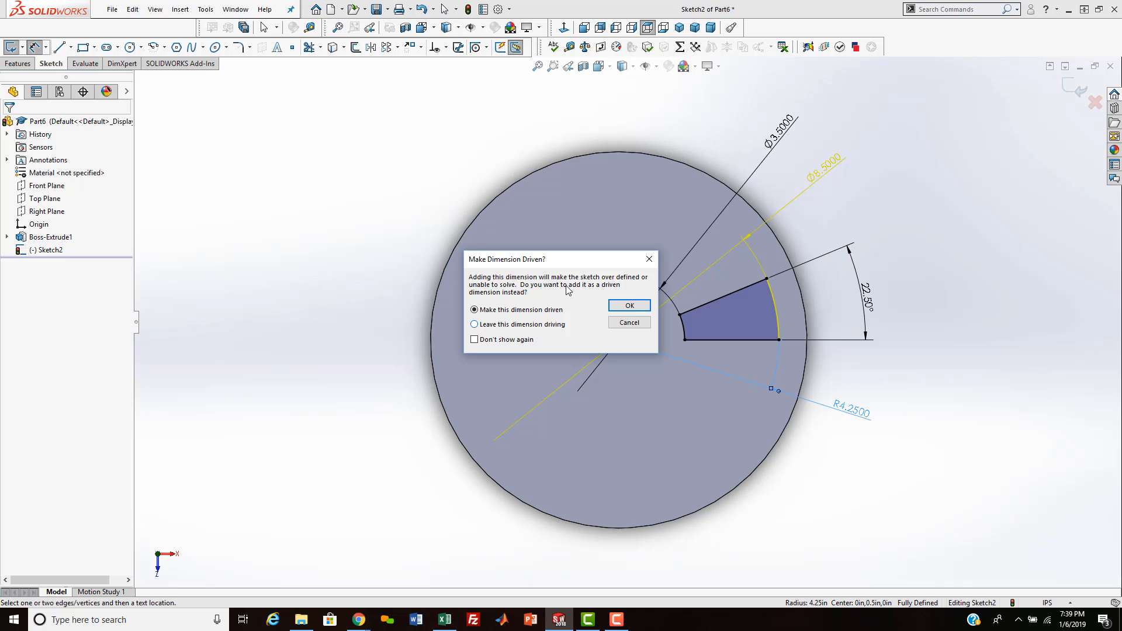
{"action": "left_click_drag", "start_coordinate": [564, 261], "coordinate": [359, 188]}
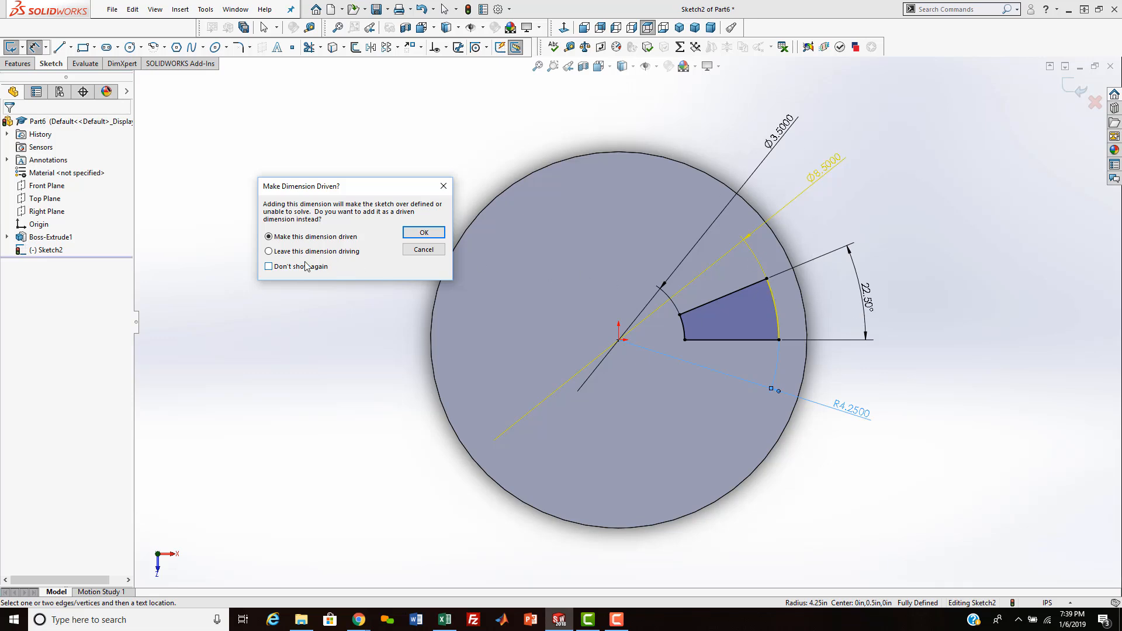
{"action": "left_click", "coordinate": [423, 249]}
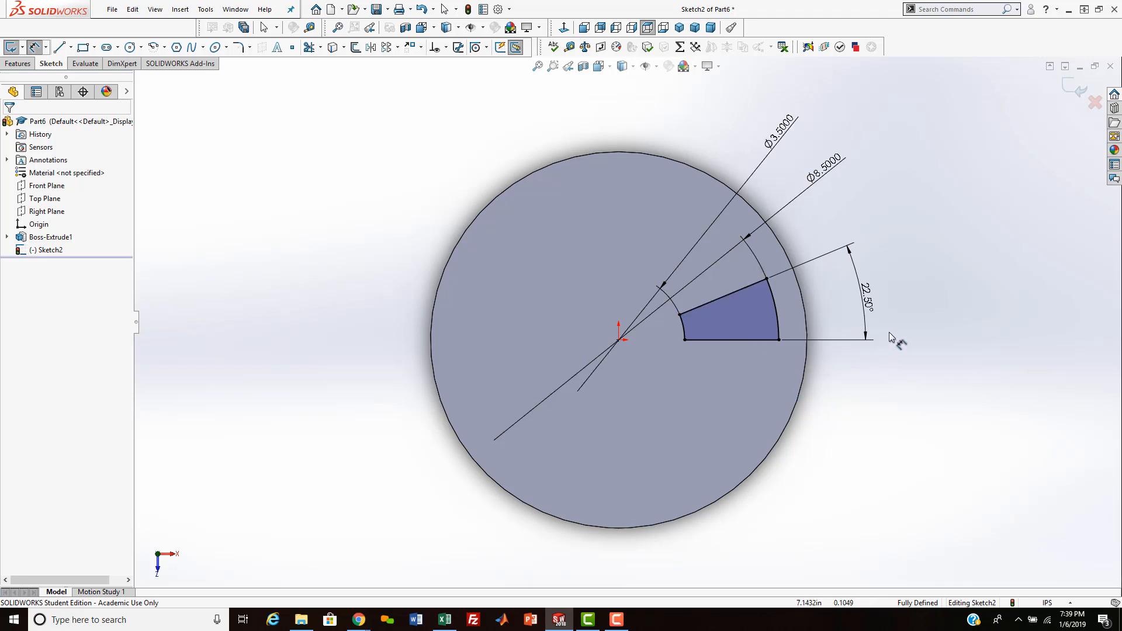
Step: Set up a circular sketch pattern centred on the origin with 8 equally spaced instances over 360°
{"action": "key", "text": "Escape"}
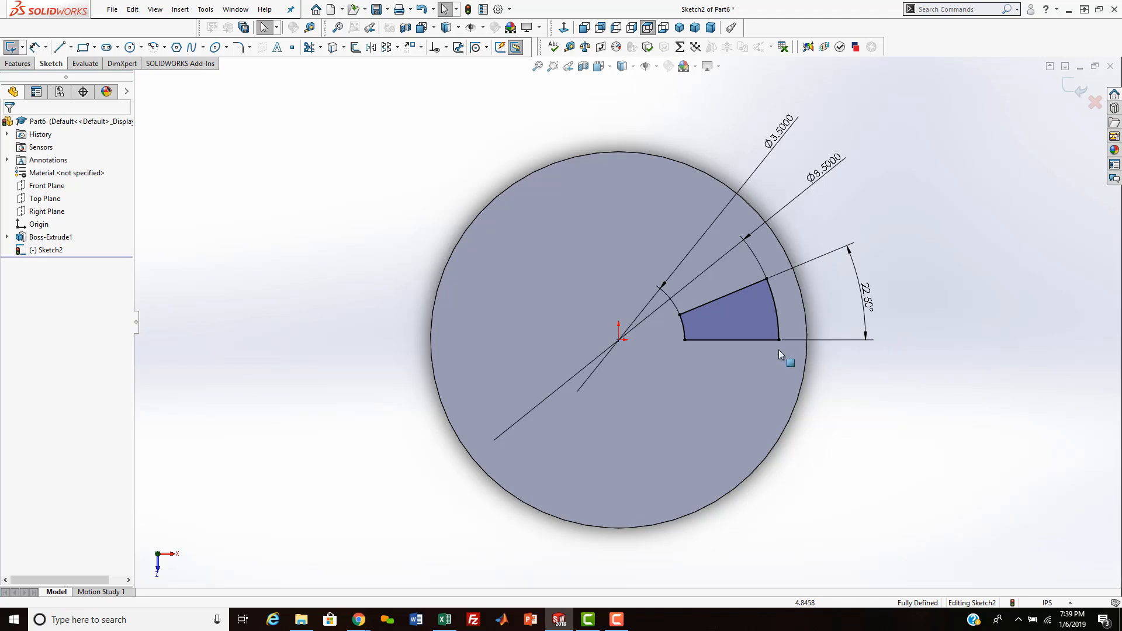
{"action": "left_click", "coordinate": [733, 339]}
{"action": "left_click", "coordinate": [910, 381]}
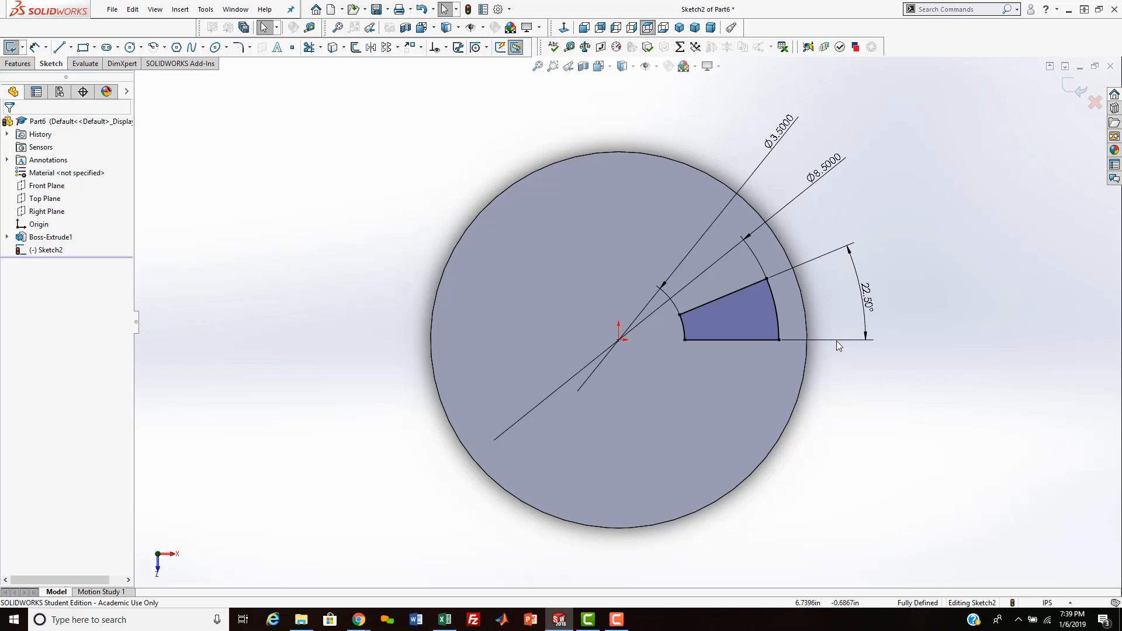
{"action": "left_click", "coordinate": [398, 47]}
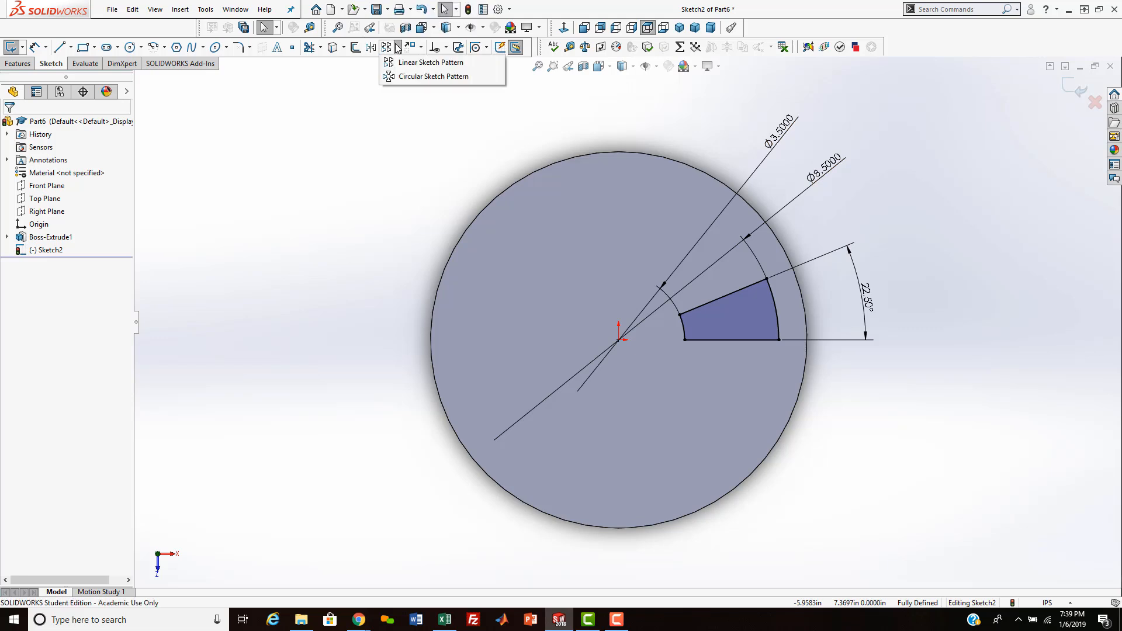
{"action": "left_click", "coordinate": [388, 76]}
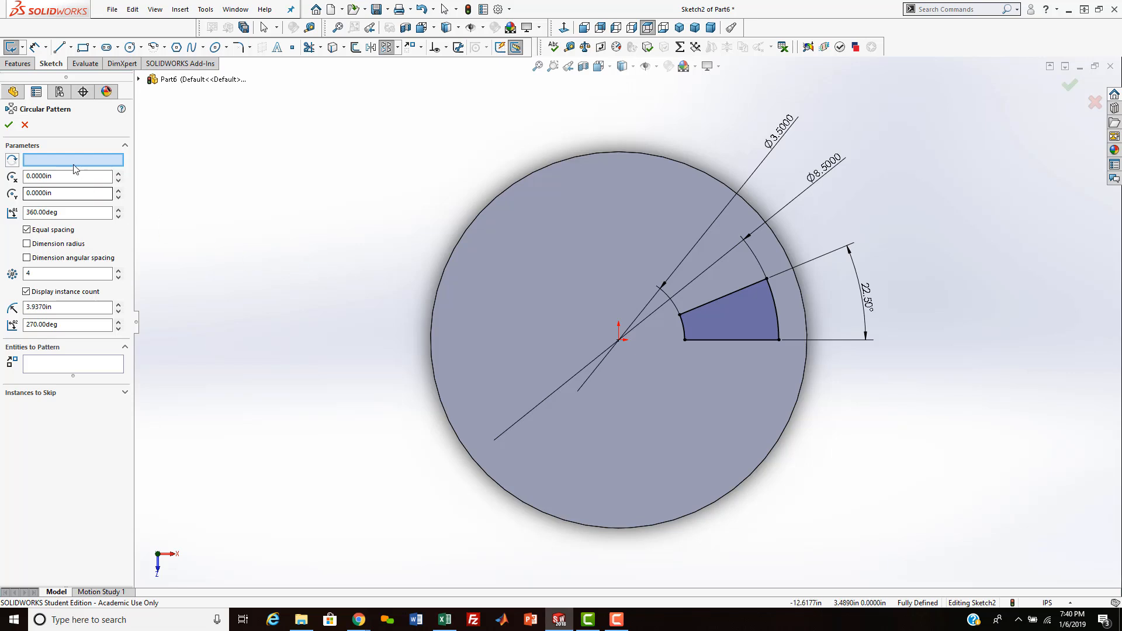
{"action": "left_click", "coordinate": [618, 340]}
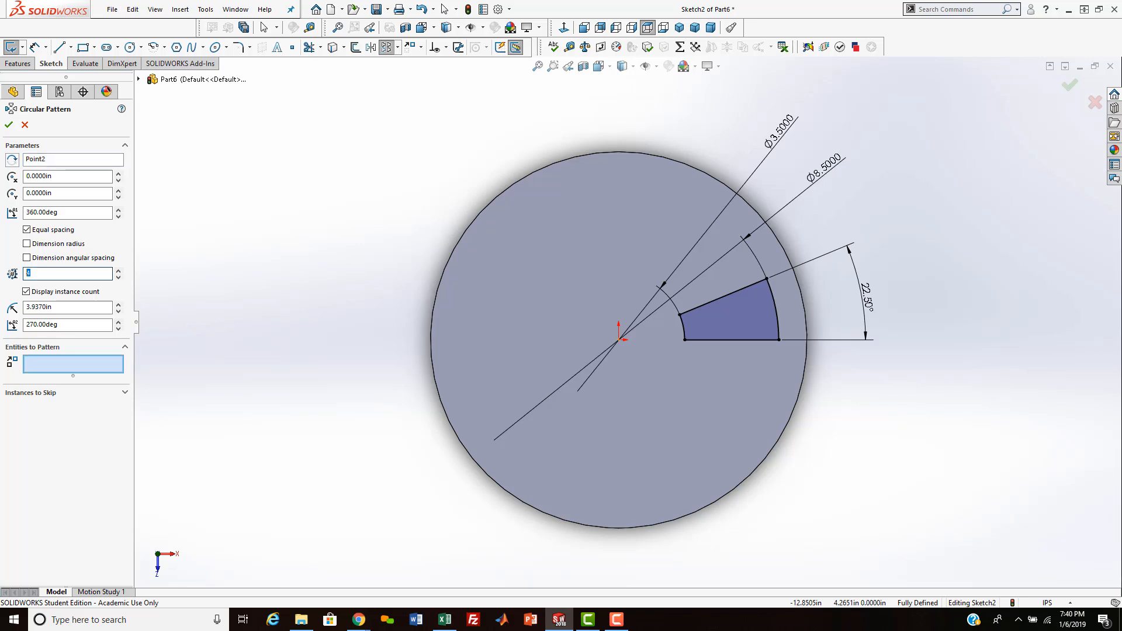
{"action": "double_click", "coordinate": [42, 274]}
{"action": "type", "text": "8"}
{"action": "left_click", "coordinate": [41, 365]}
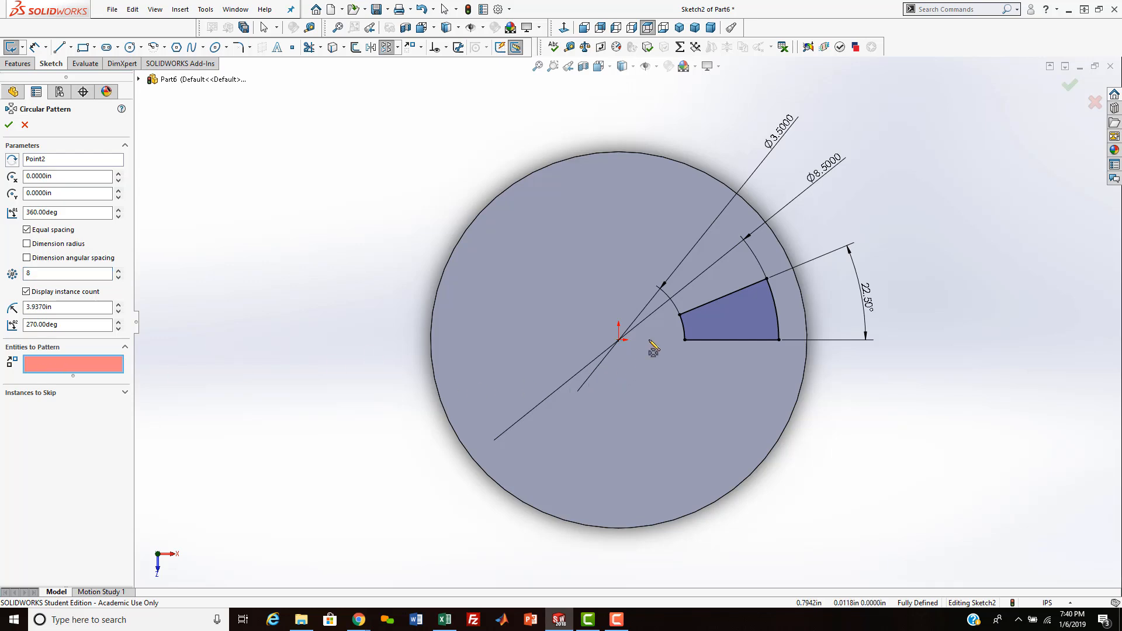
Step: Pattern the wedge profile's two arcs and two straight lines around the disc
{"action": "left_click", "coordinate": [682, 330]}
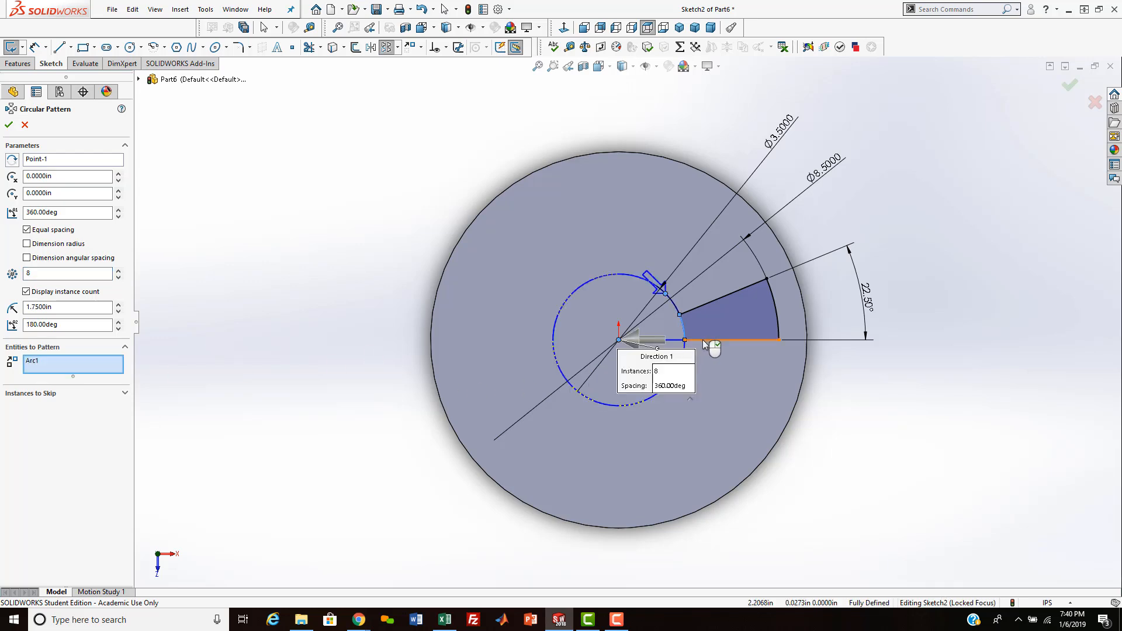
{"action": "left_click", "coordinate": [705, 341]}
{"action": "left_click", "coordinate": [728, 295]}
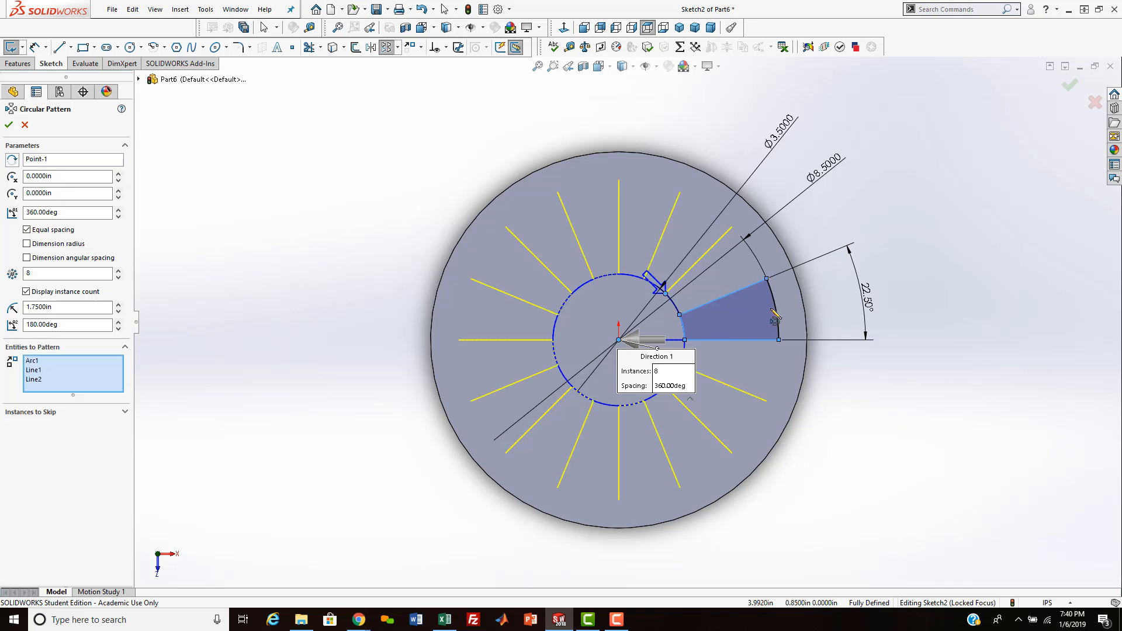
{"action": "left_click", "coordinate": [772, 312]}
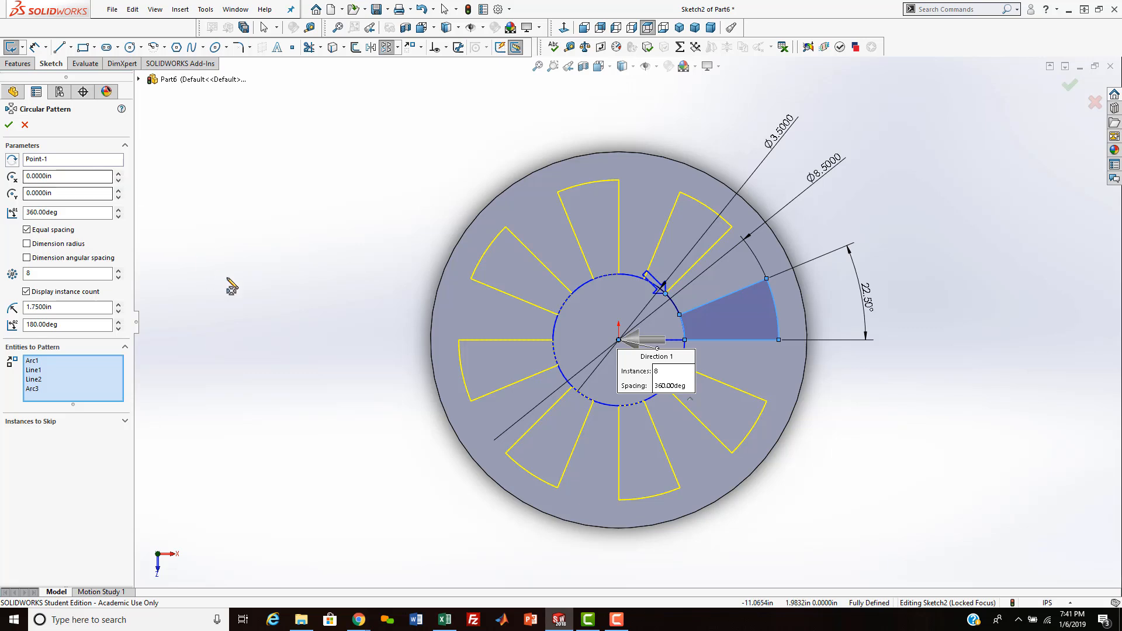
{"action": "left_click", "coordinate": [9, 125]}
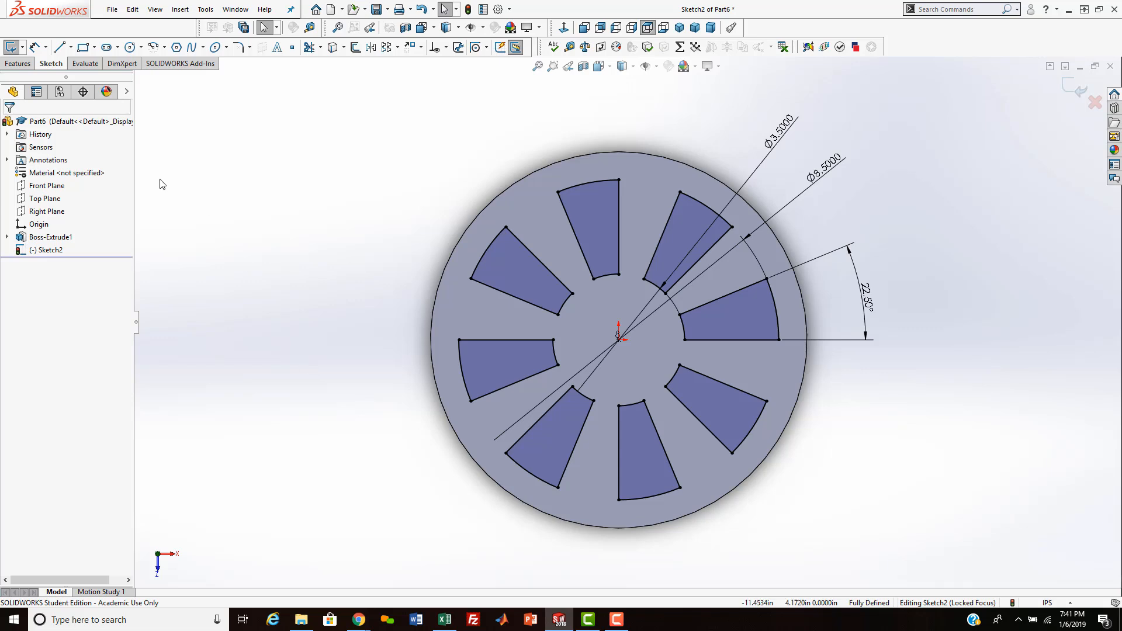
Step: Cut-extrude the eight wedge profiles into the disc with a blind depth of 0.25 in
{"action": "left_click", "coordinate": [17, 66]}
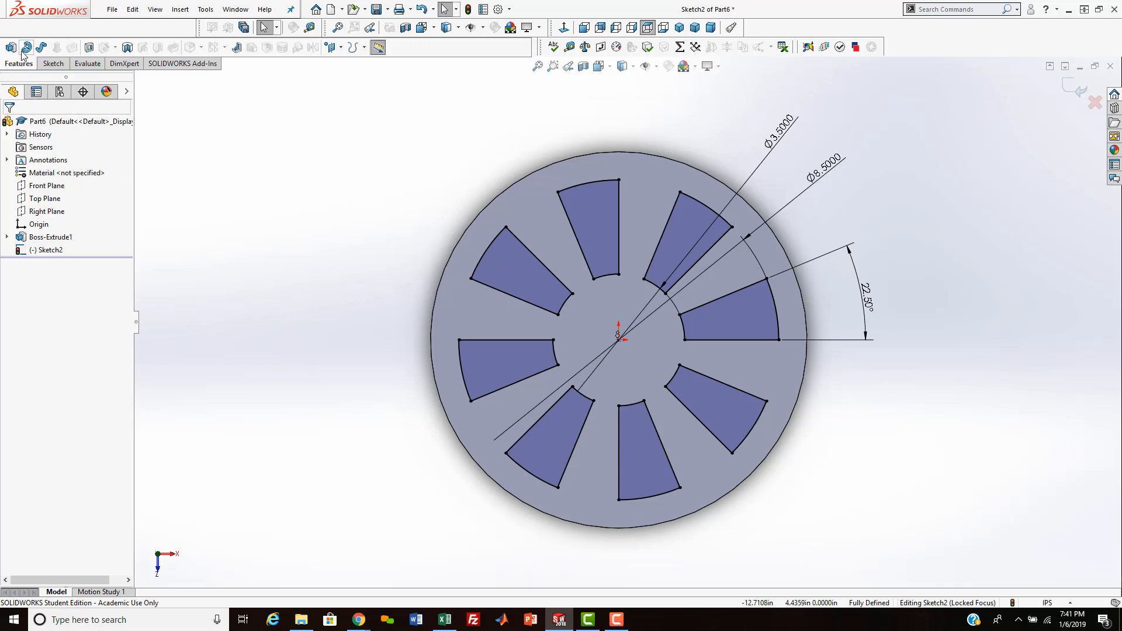
{"action": "left_click", "coordinate": [89, 48]}
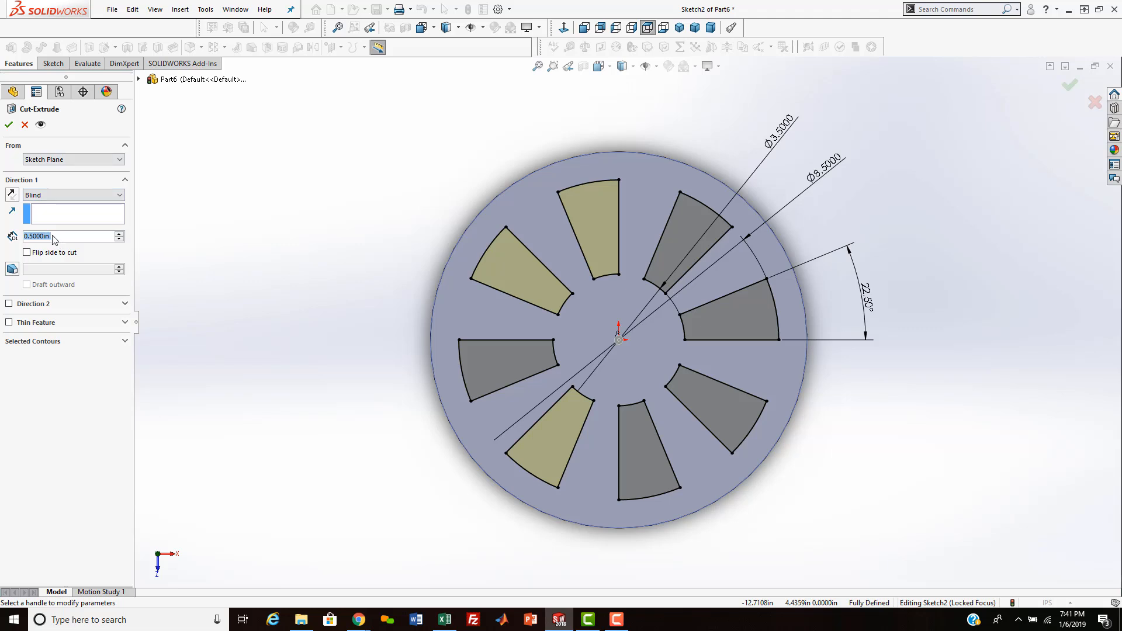
{"action": "type", "text": ".25"}
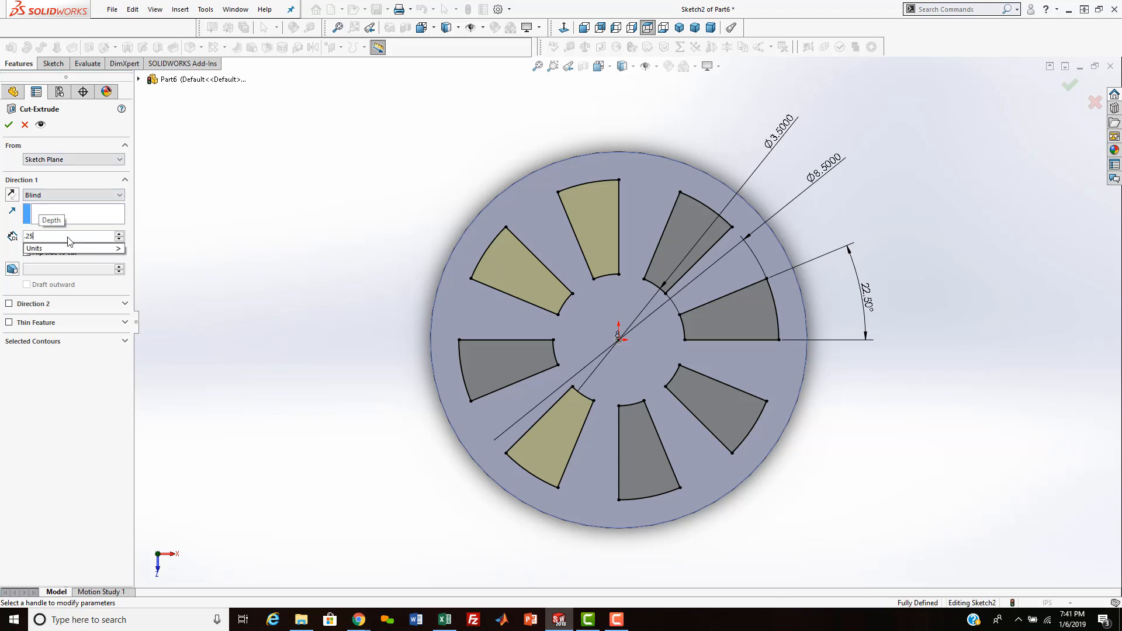
{"action": "key", "text": "Return"}
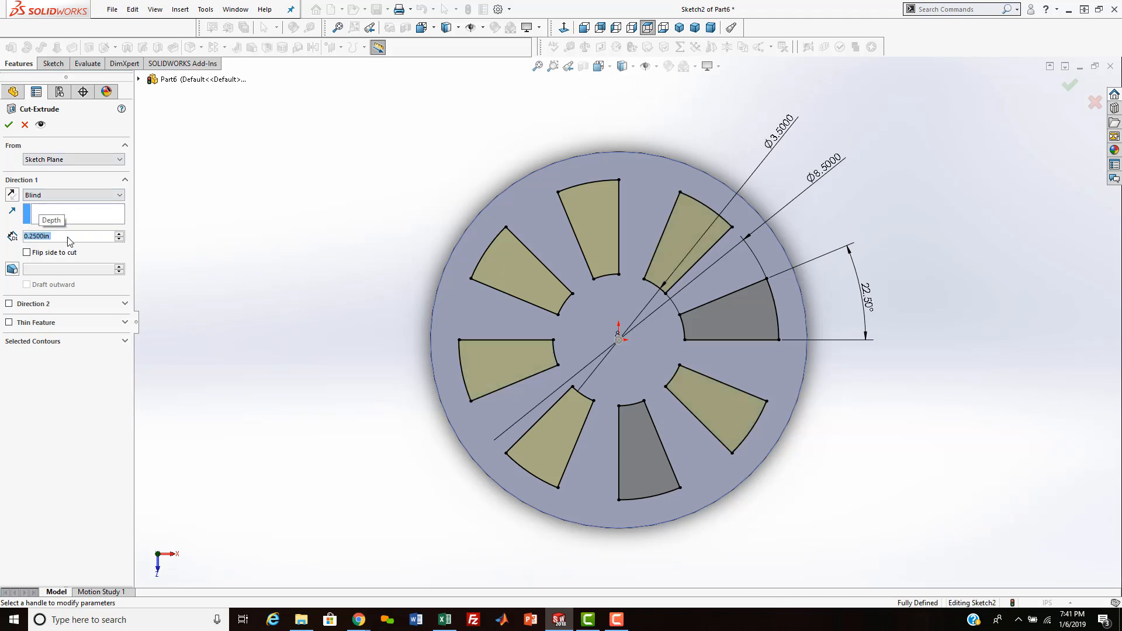
{"action": "left_click", "coordinate": [9, 124]}
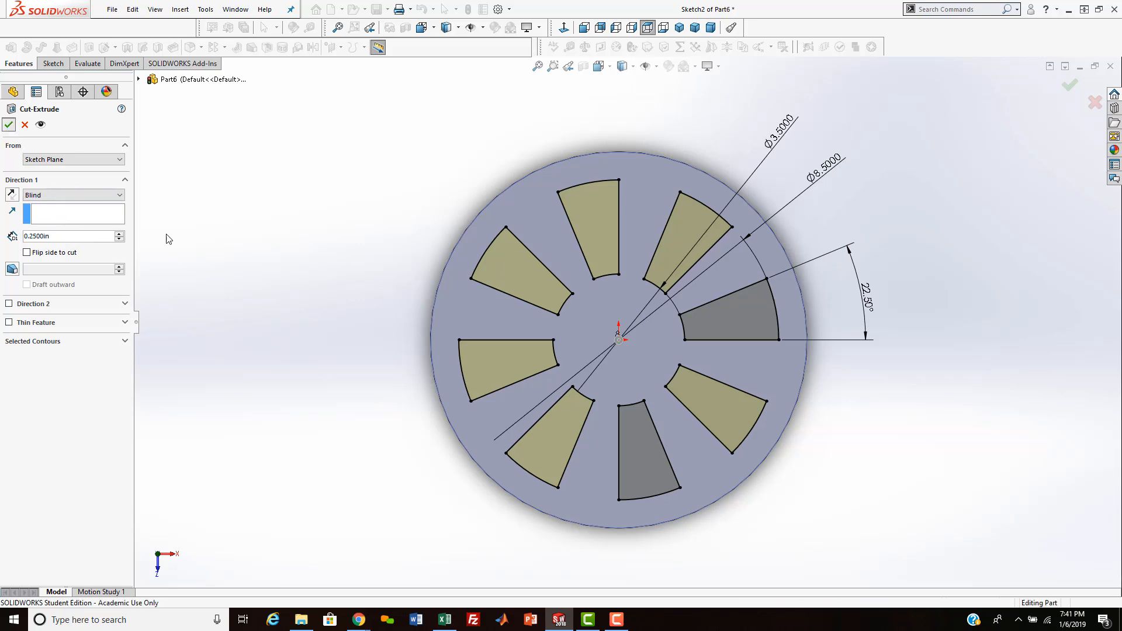
Step: Open a new sketch on the disc's pocketed top face in the top view
{"action": "scroll", "coordinate": [622, 315], "scroll_direction": "down", "scroll_amount": 4}
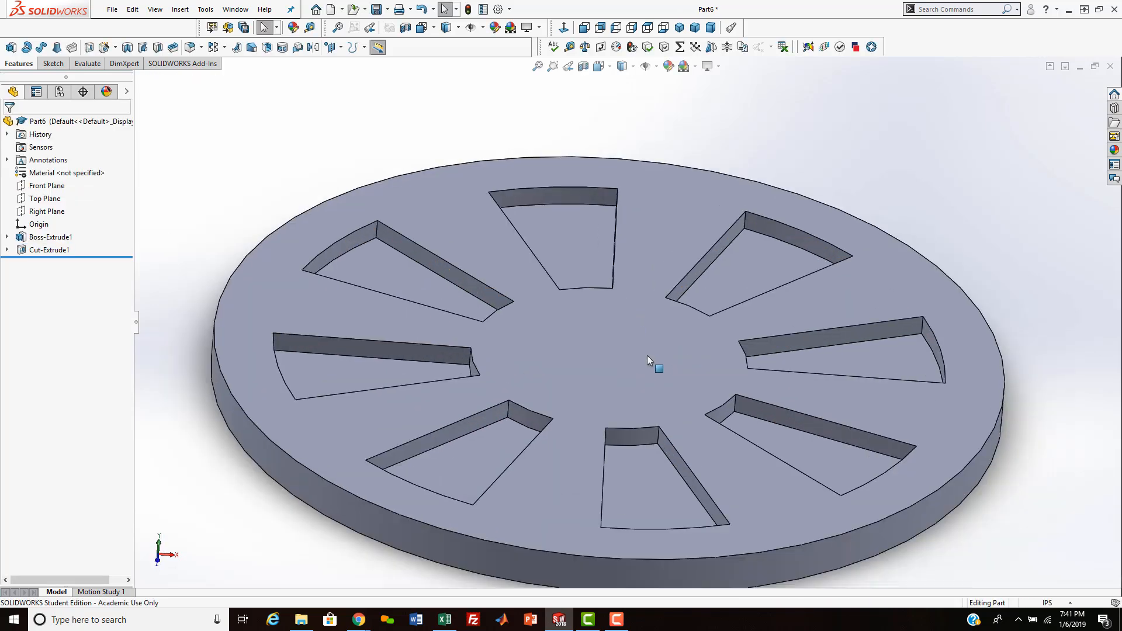
{"action": "middle_click_drag", "start_coordinate": [647, 355], "coordinate": [601, 415]}
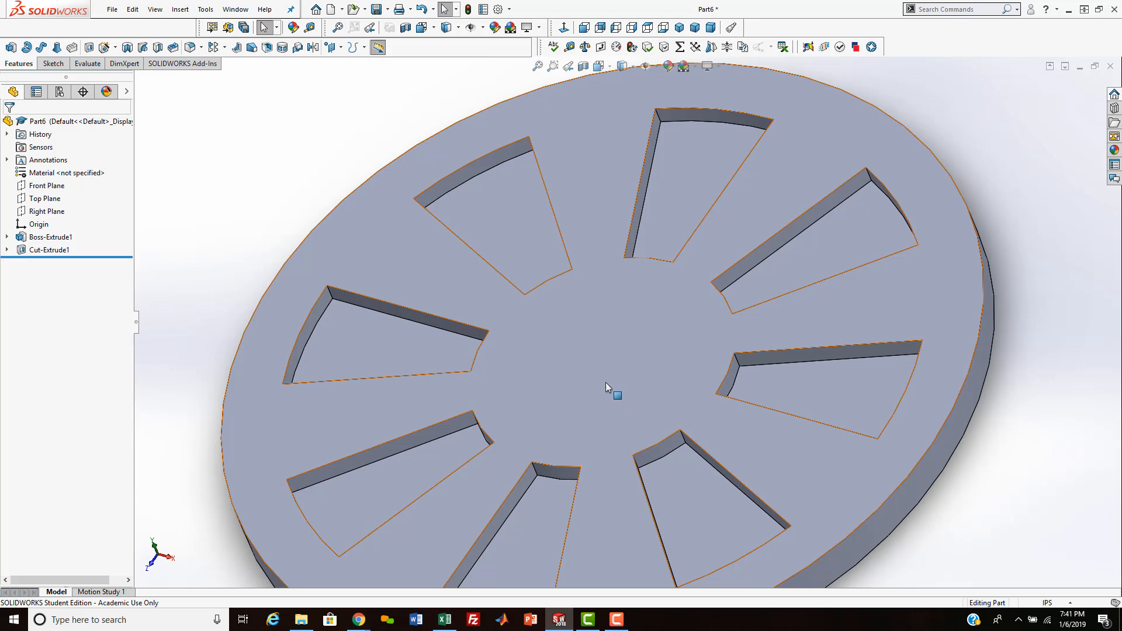
{"action": "scroll", "coordinate": [605, 382], "scroll_direction": "up", "scroll_amount": 3}
{"action": "left_click", "coordinate": [574, 332]}
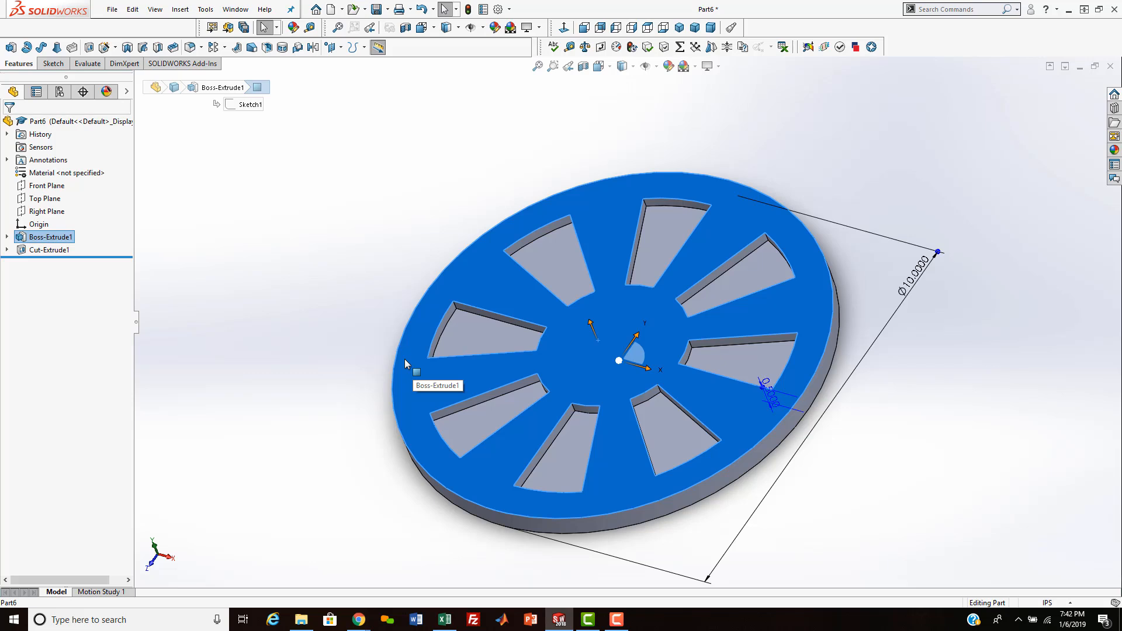
{"action": "left_click", "coordinate": [632, 325]}
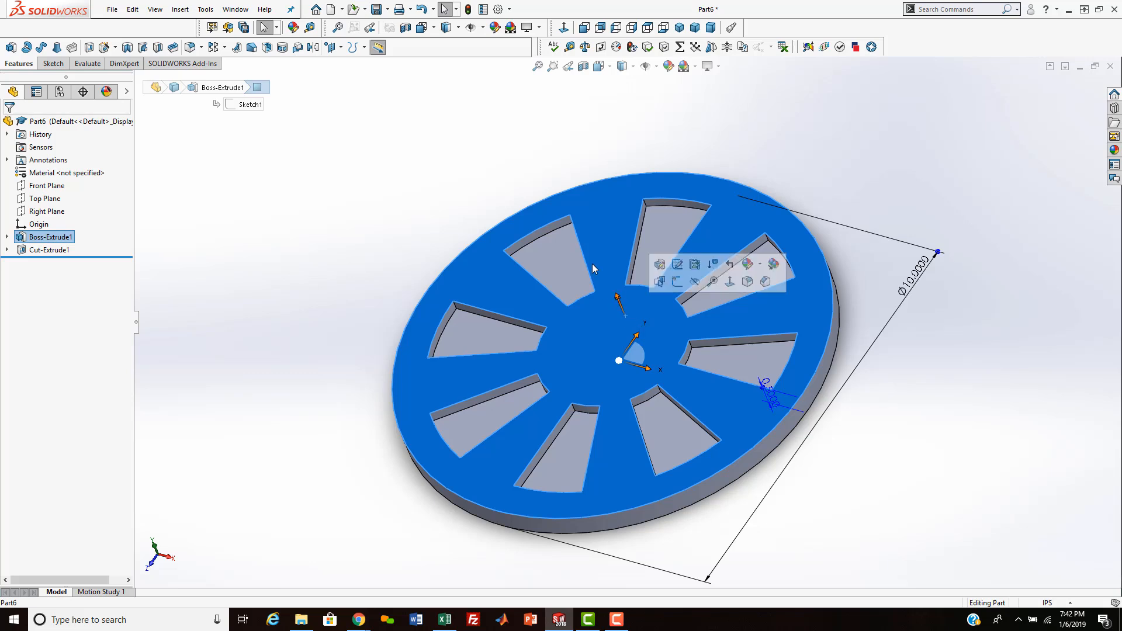
{"action": "left_click", "coordinate": [564, 27]}
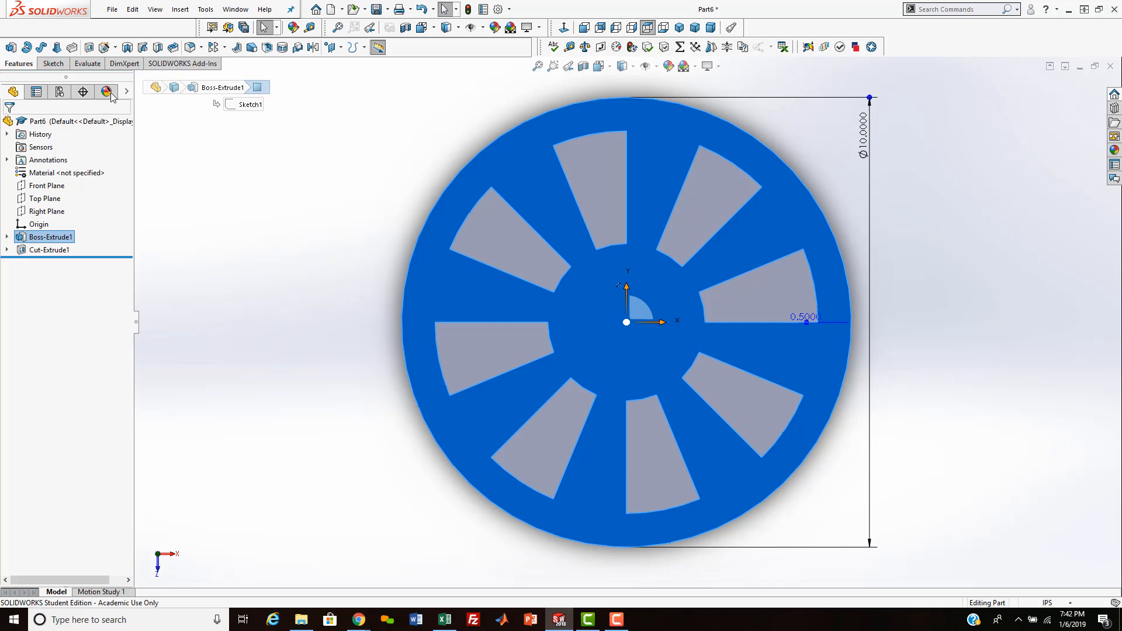
{"action": "left_click", "coordinate": [53, 63]}
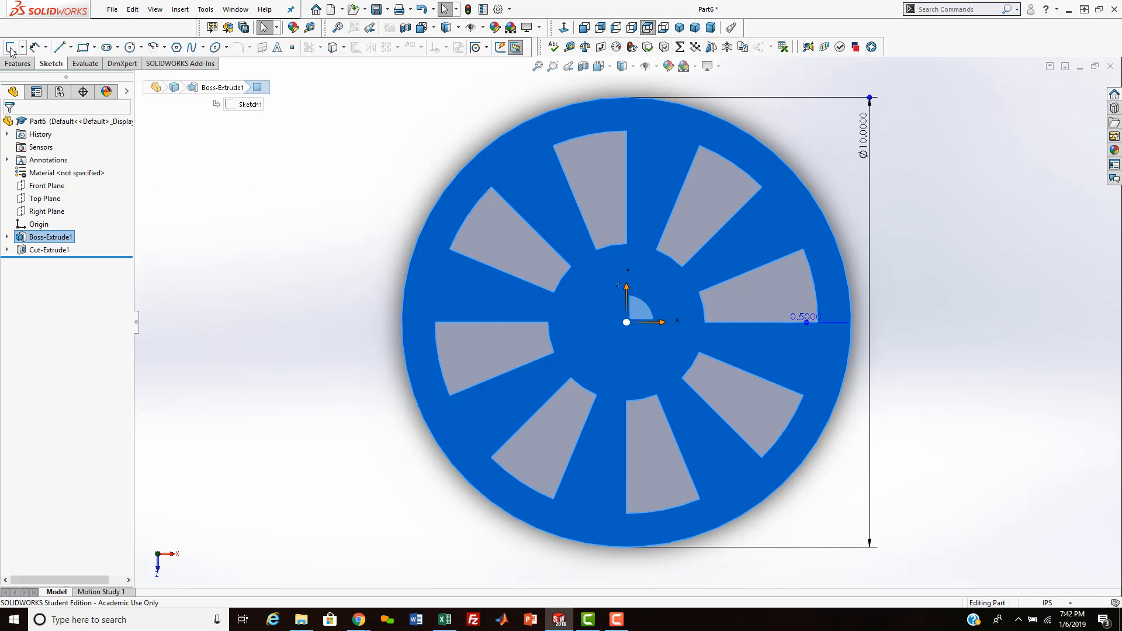
{"action": "left_click", "coordinate": [10, 50]}
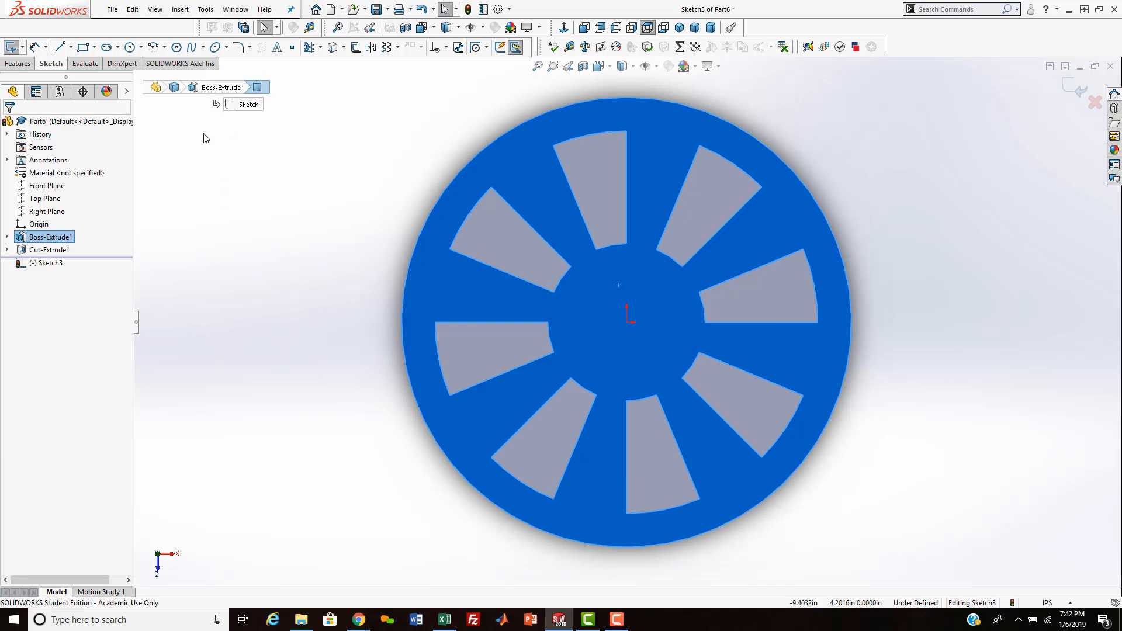
Step: Sketch a vertical construction line about 2 in long through the origin, between the wedge pockets
{"action": "left_click", "coordinate": [71, 47]}
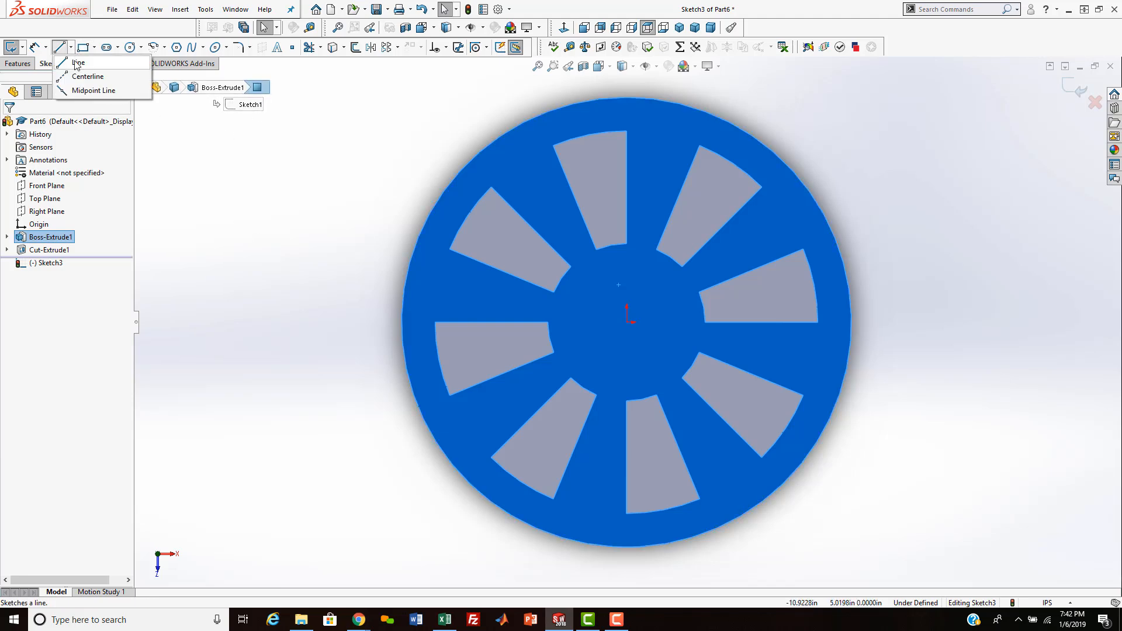
{"action": "left_click", "coordinate": [77, 63]}
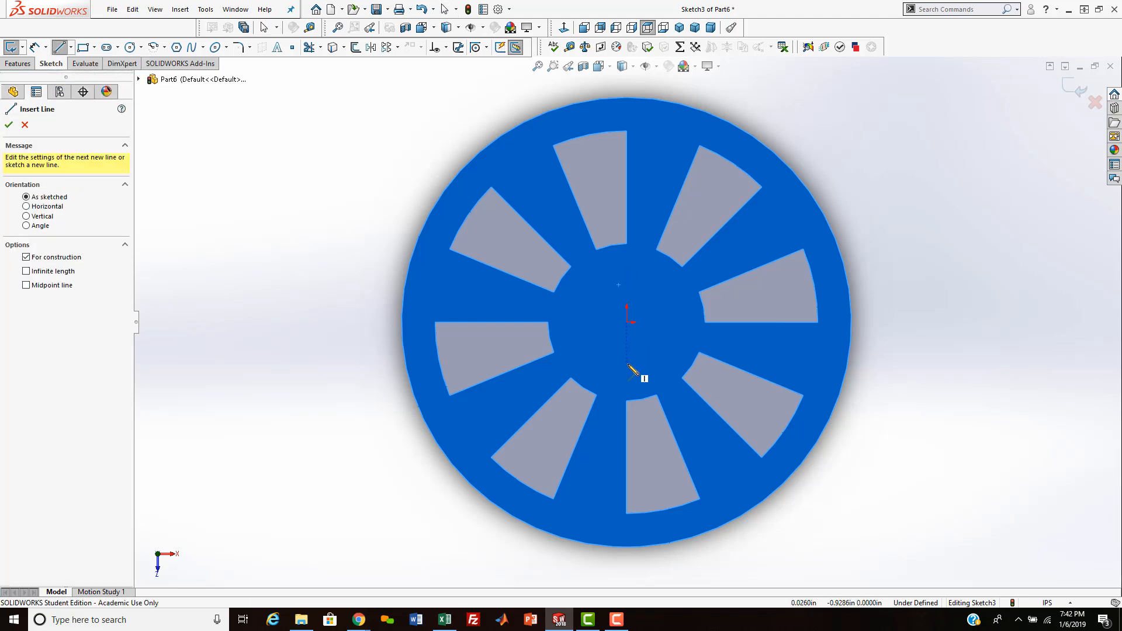
{"action": "left_click", "coordinate": [626, 363]}
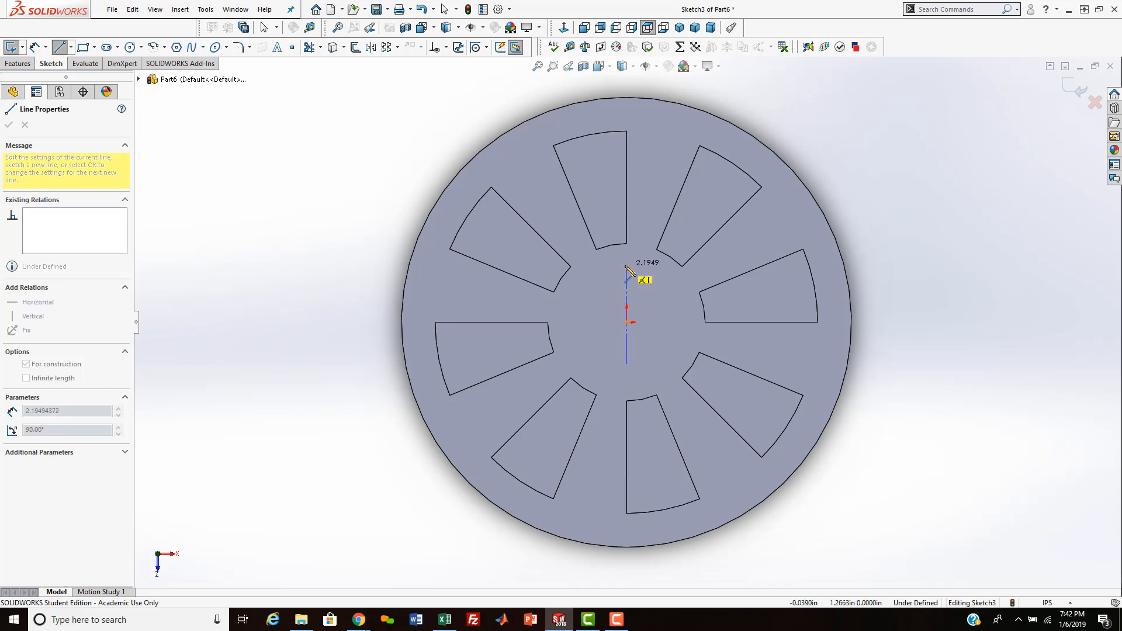
{"action": "left_click", "coordinate": [626, 266]}
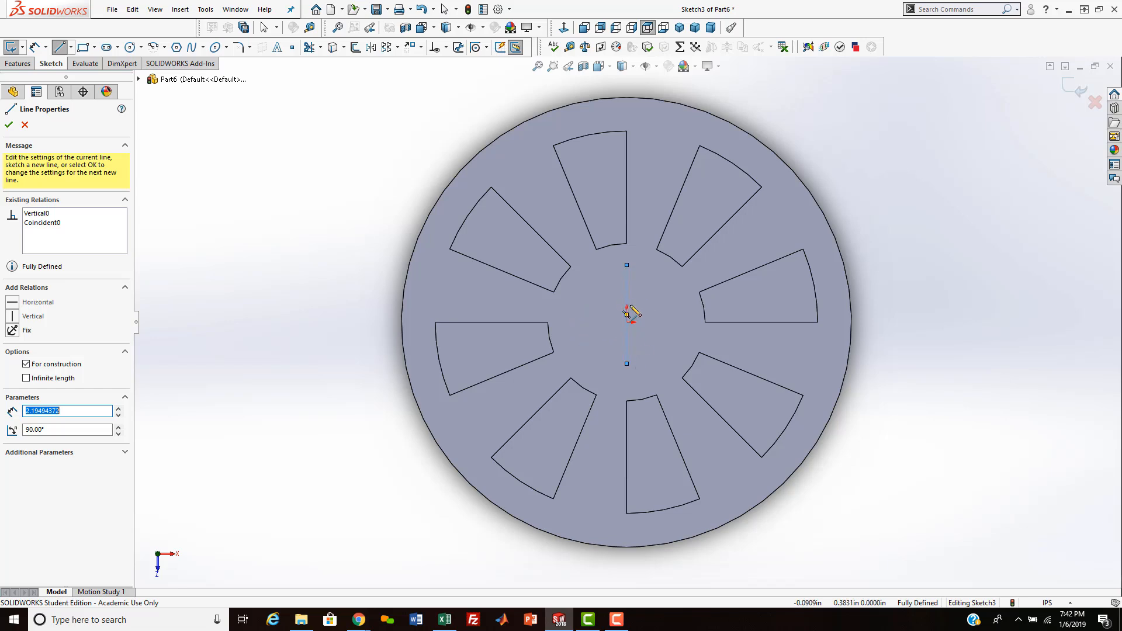
{"action": "left_click", "coordinate": [9, 124]}
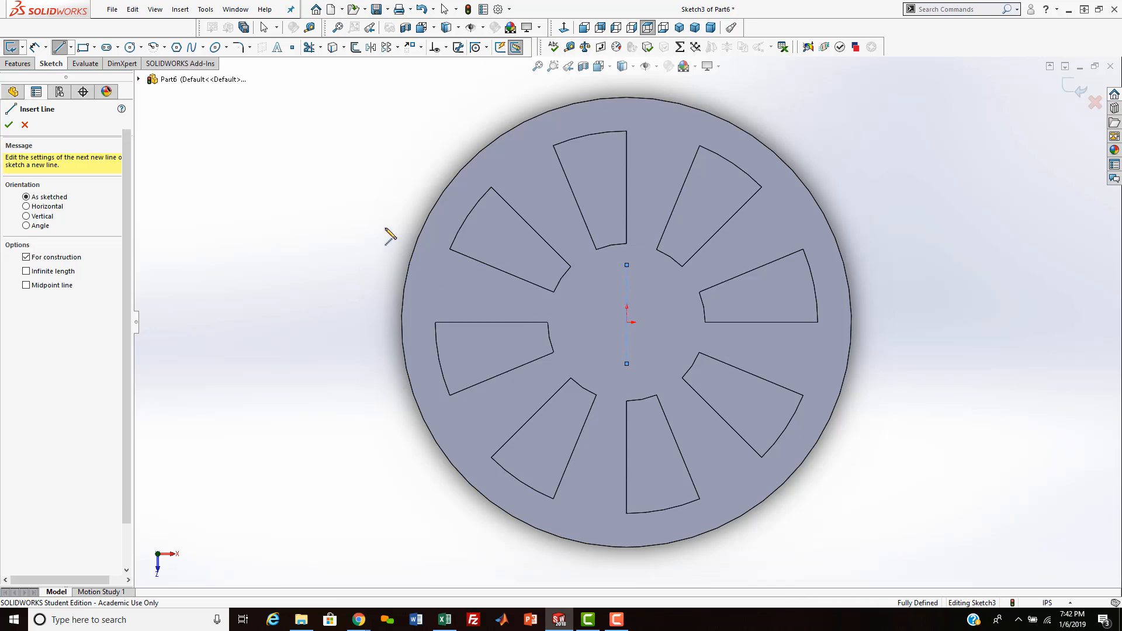
{"action": "key", "text": "Escape"}
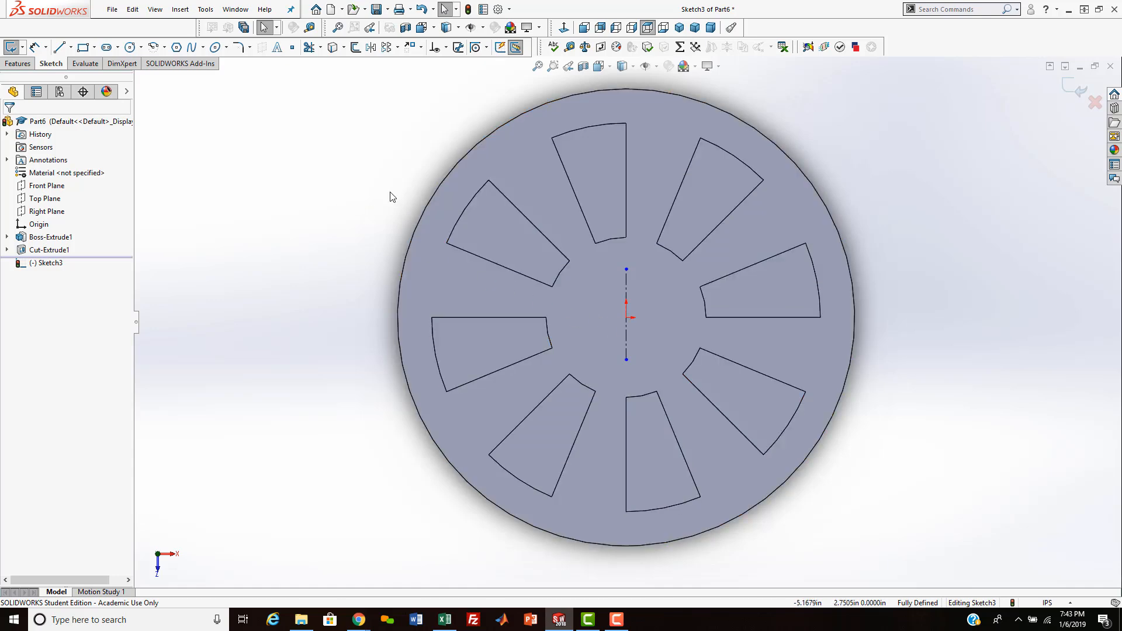
Step: Turn on Dynamic Mirror about the vertical construction line
{"action": "left_click", "coordinate": [626, 282]}
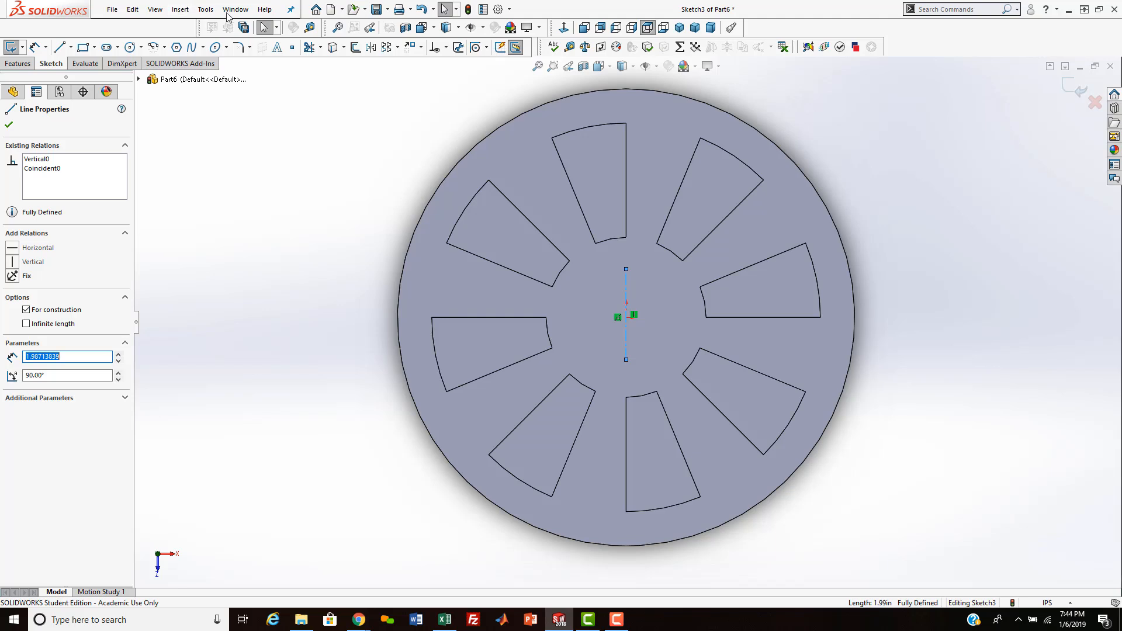
{"action": "left_click", "coordinate": [205, 9]}
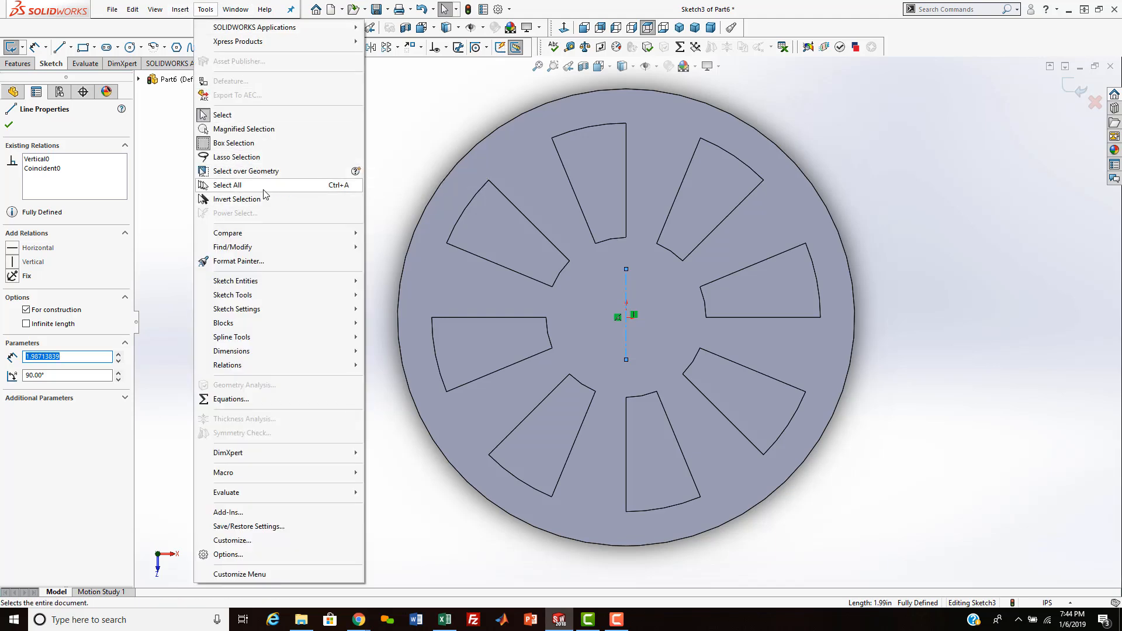
{"action": "mouse_move", "coordinate": [267, 295]}
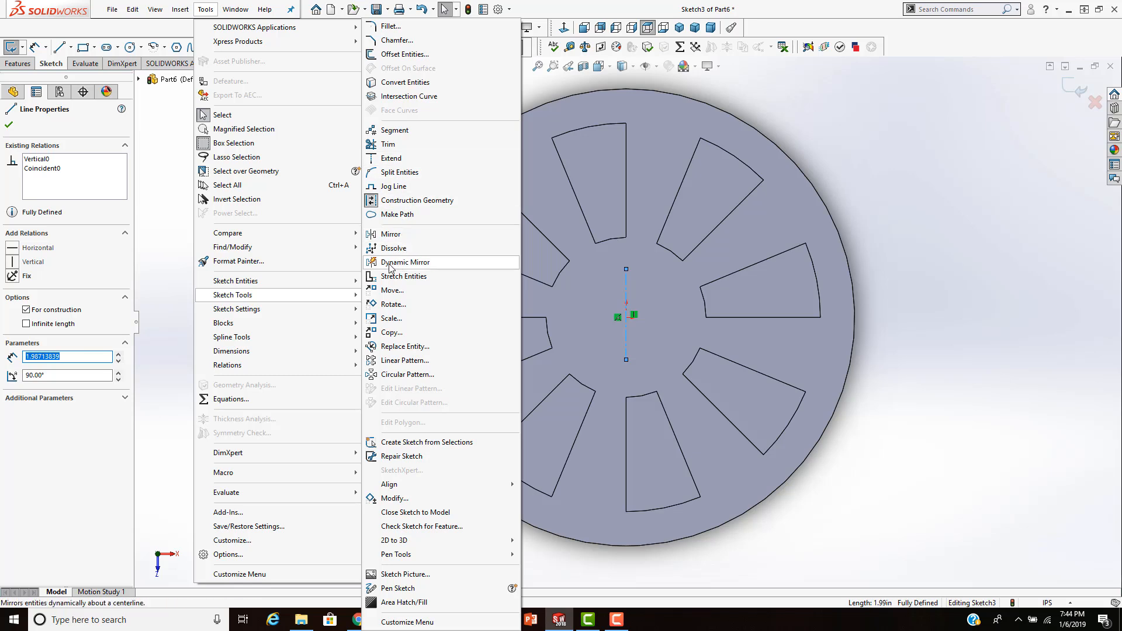
{"action": "left_click", "coordinate": [390, 265]}
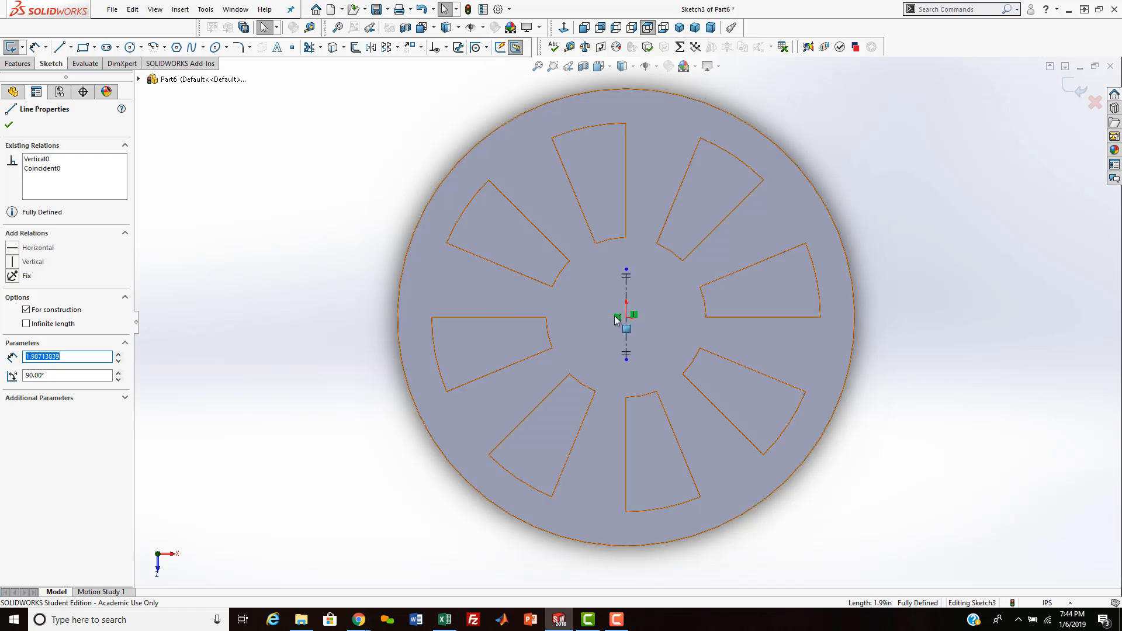
Step: Sketch a mirrored pair of circles, about 0.31 in radius, centred level with the origin about 0.64 in from the construction line
{"action": "scroll", "coordinate": [631, 283], "scroll_direction": "down", "scroll_amount": 3}
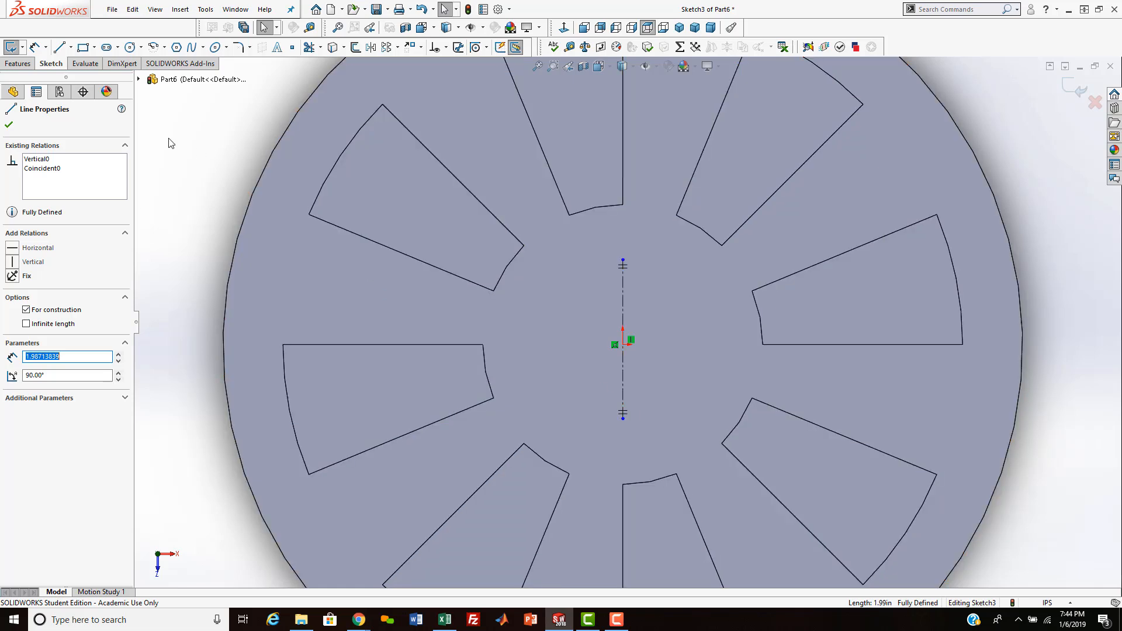
{"action": "left_click", "coordinate": [129, 47]}
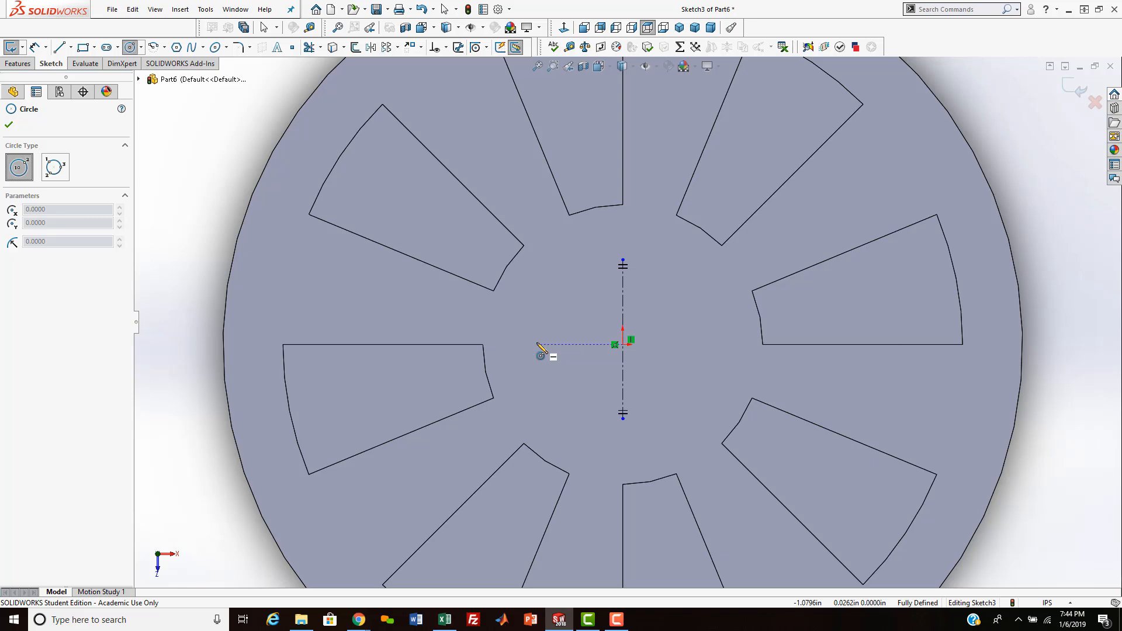
{"action": "left_click", "coordinate": [571, 344]}
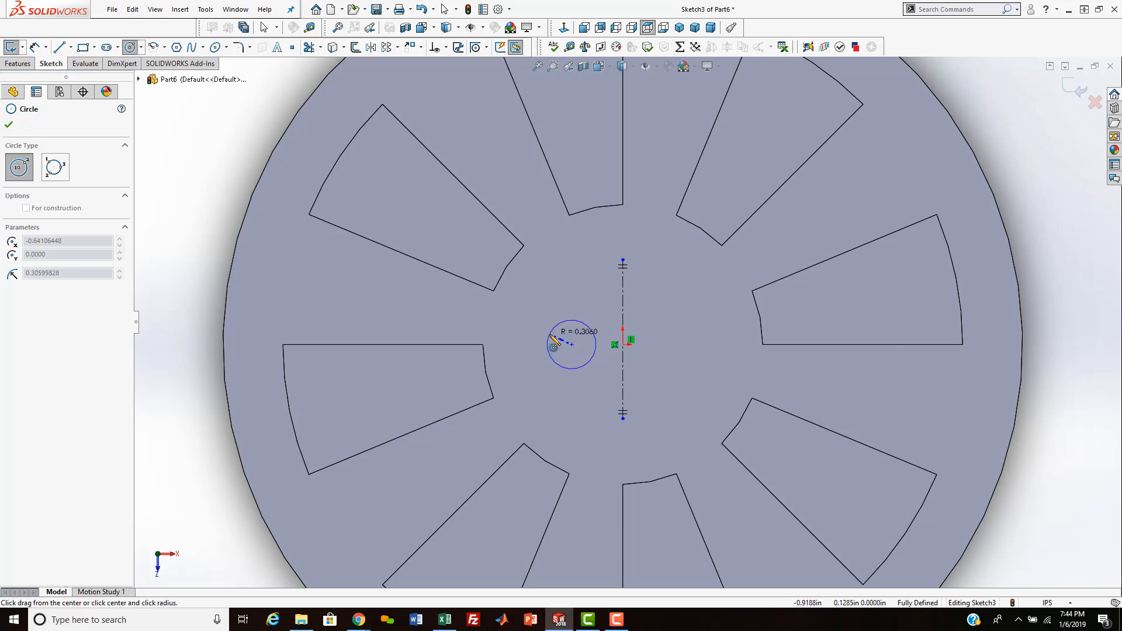
{"action": "left_click", "coordinate": [550, 337]}
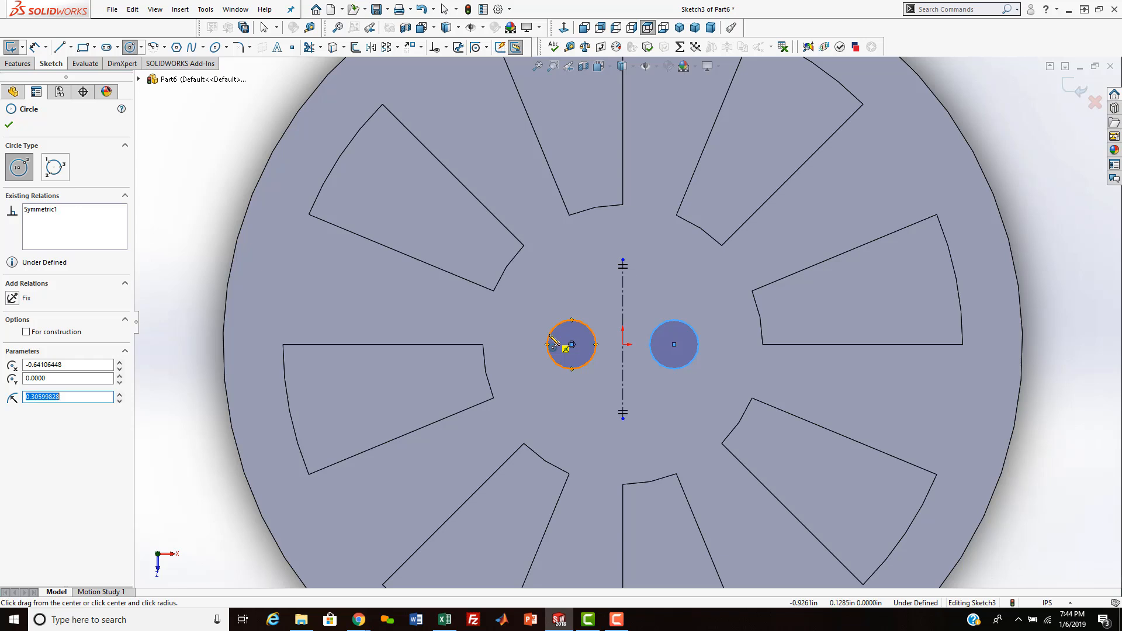
Step: Sketch two horizontal lines about 0.81 in long connecting the two circles, one above and one below the origin
{"action": "left_click", "coordinate": [60, 47]}
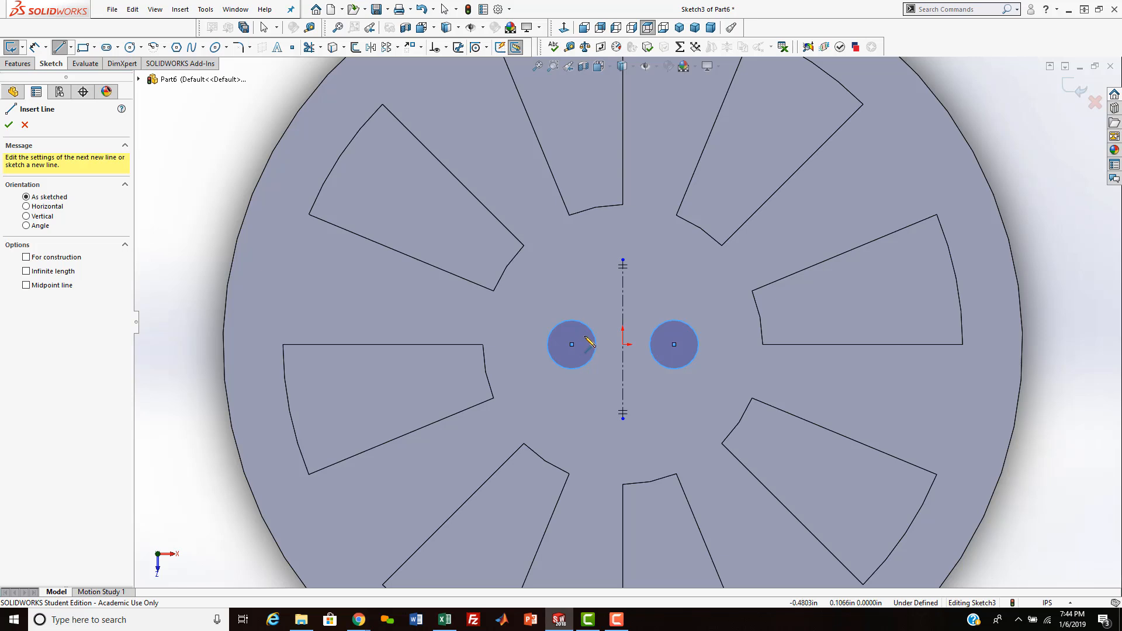
{"action": "left_click_drag", "start_coordinate": [590, 329], "coordinate": [654, 328]}
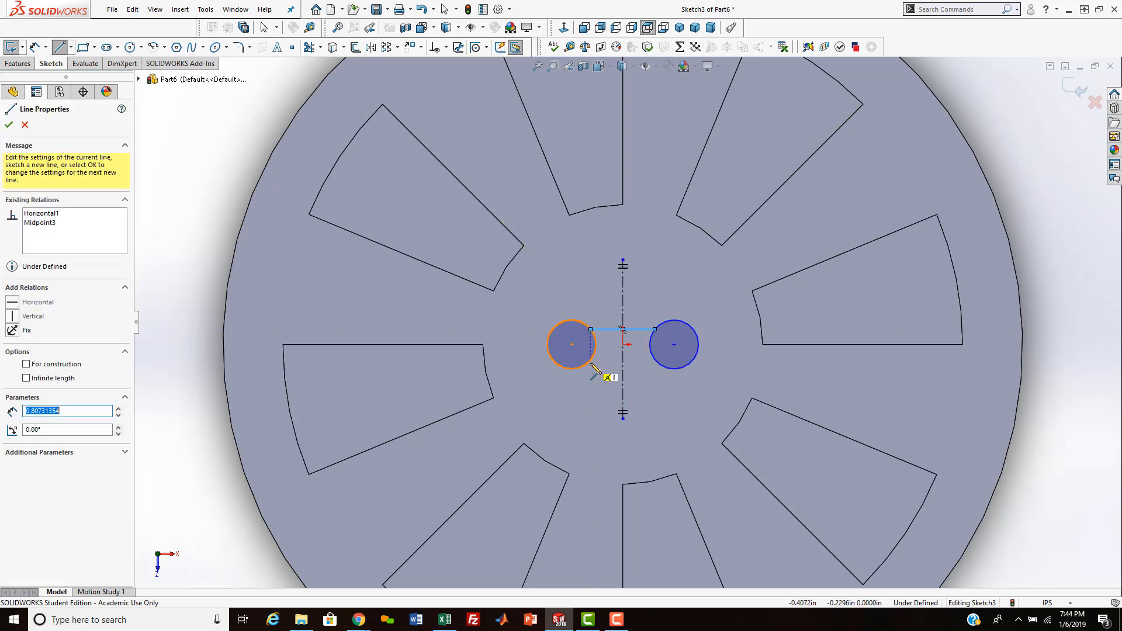
{"action": "left_click_drag", "start_coordinate": [591, 359], "coordinate": [654, 360]}
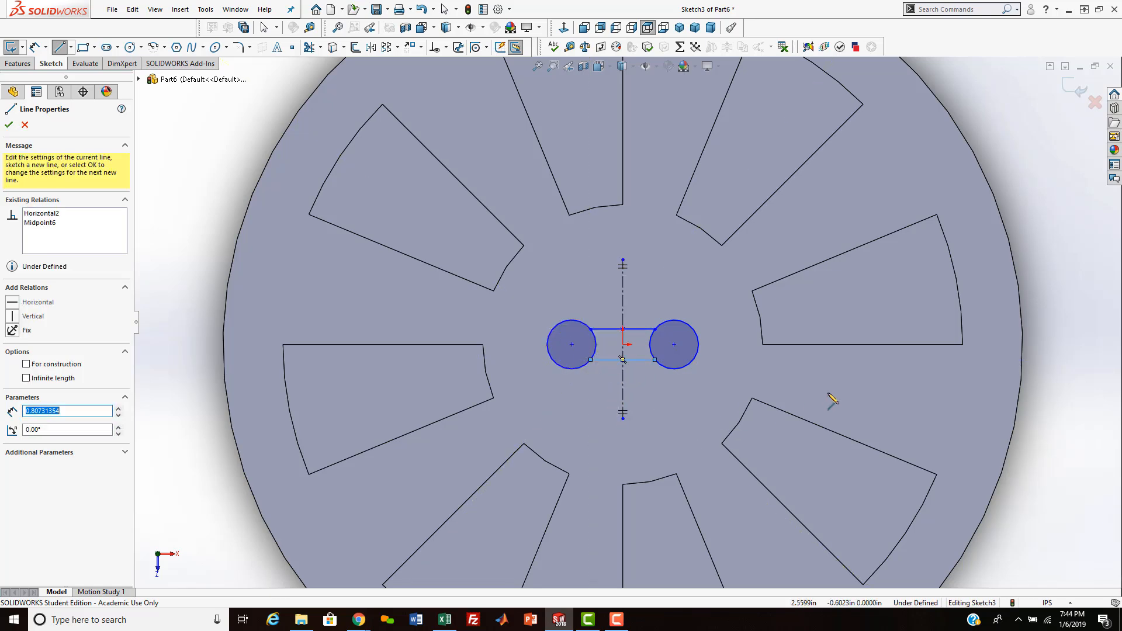
{"action": "key", "text": "Escape"}
{"action": "scroll", "coordinate": [601, 370], "scroll_direction": "down", "scroll_amount": 3}
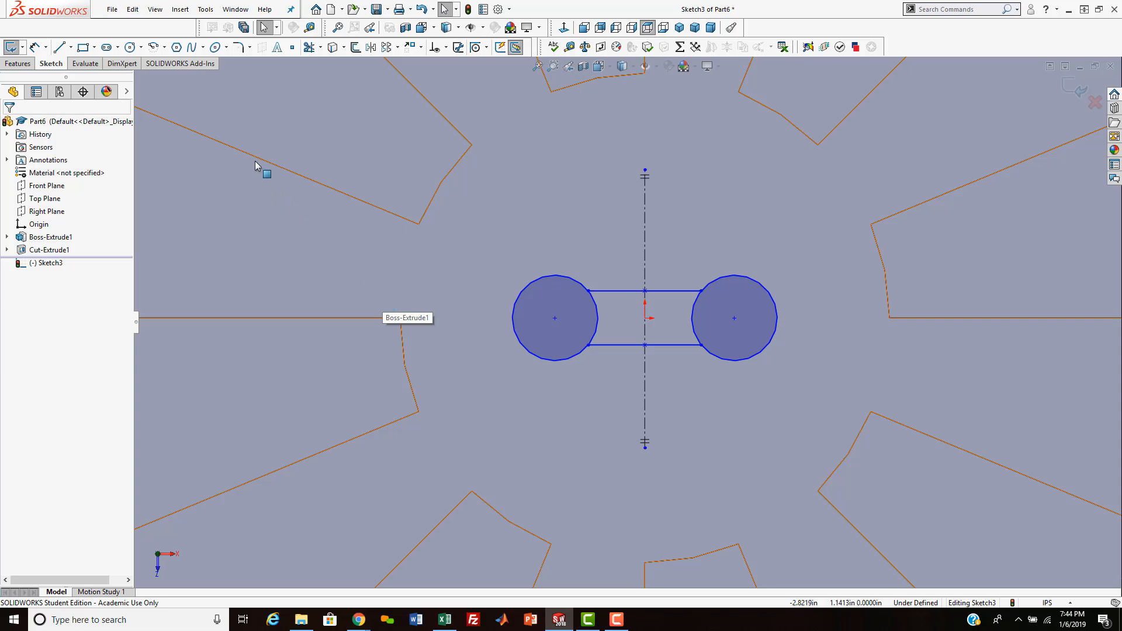
{"action": "key", "text": "f"}
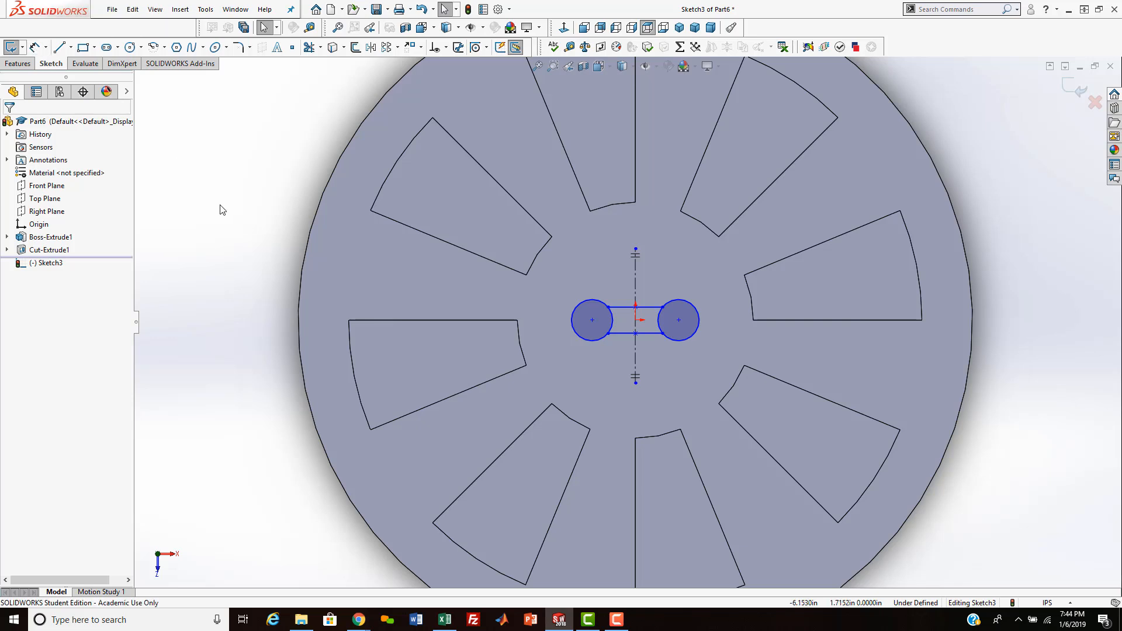
{"action": "key", "text": "s"}
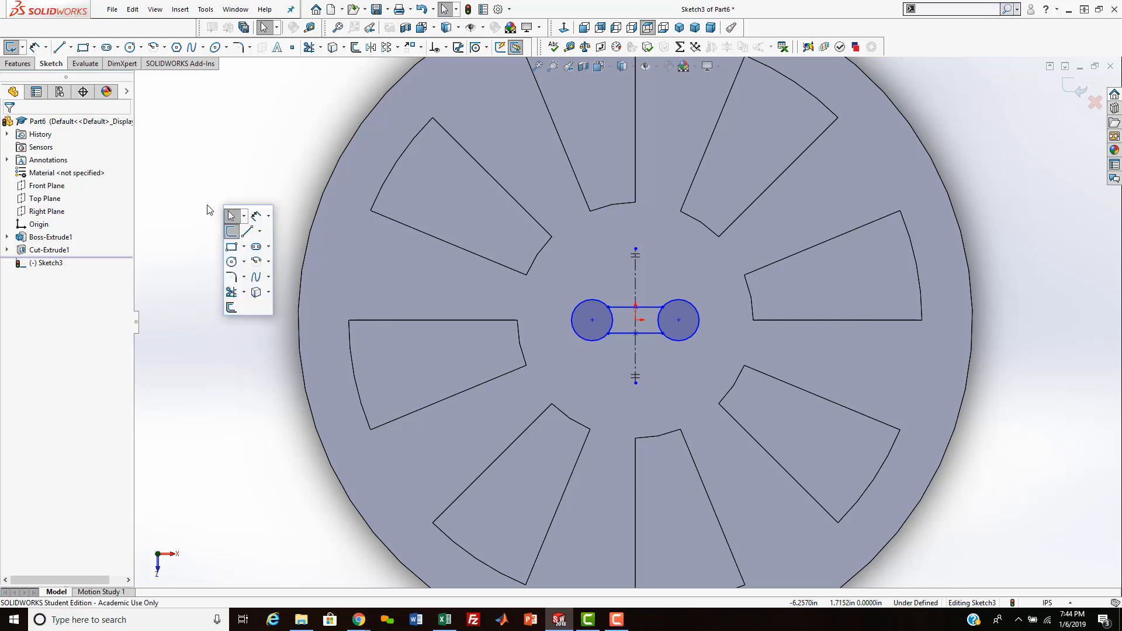
{"action": "left_click", "coordinate": [217, 167]}
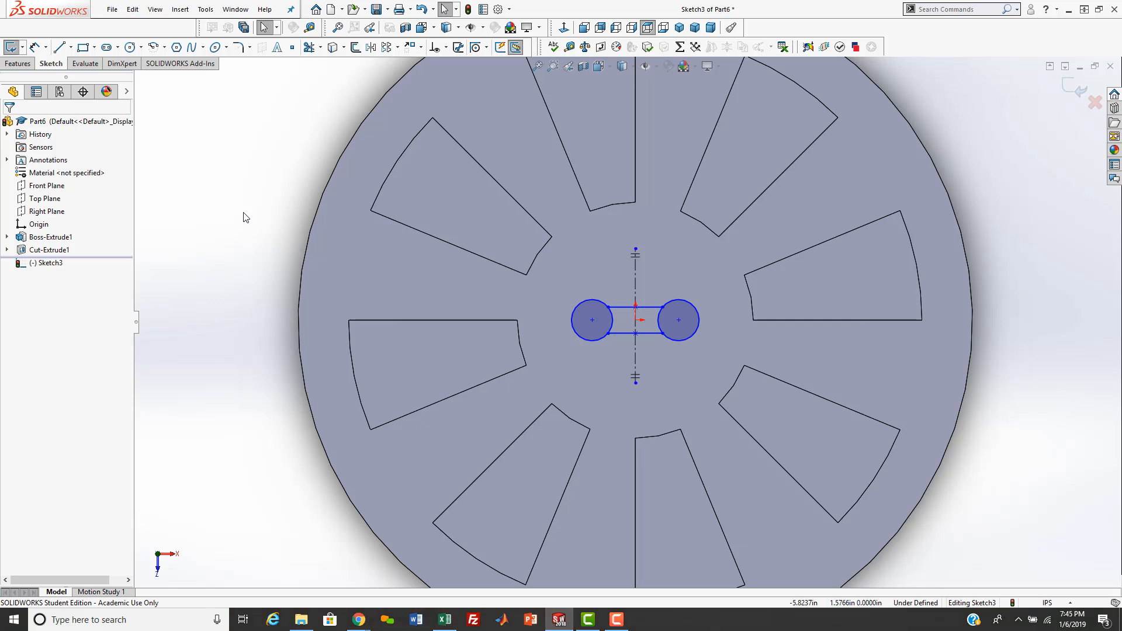
Step: Dimension the right circle's centre 0.75 in from the vertical construction line
{"action": "right_click_drag", "start_coordinate": [246, 218], "coordinate": [249, 176]}
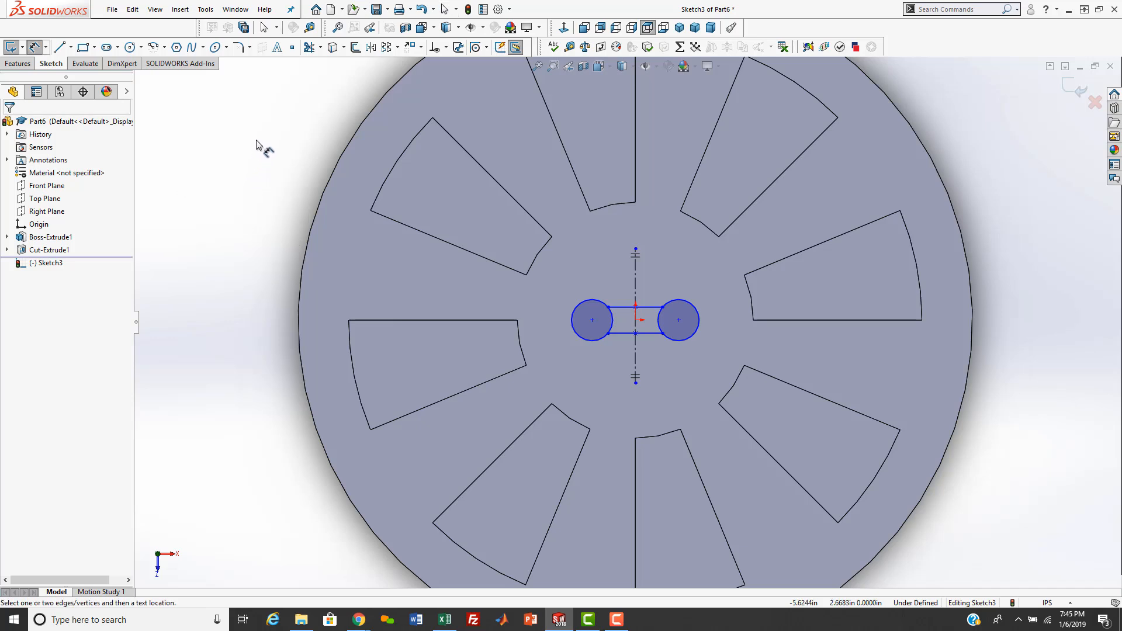
{"action": "scroll", "coordinate": [602, 321], "scroll_direction": "down", "scroll_amount": 3}
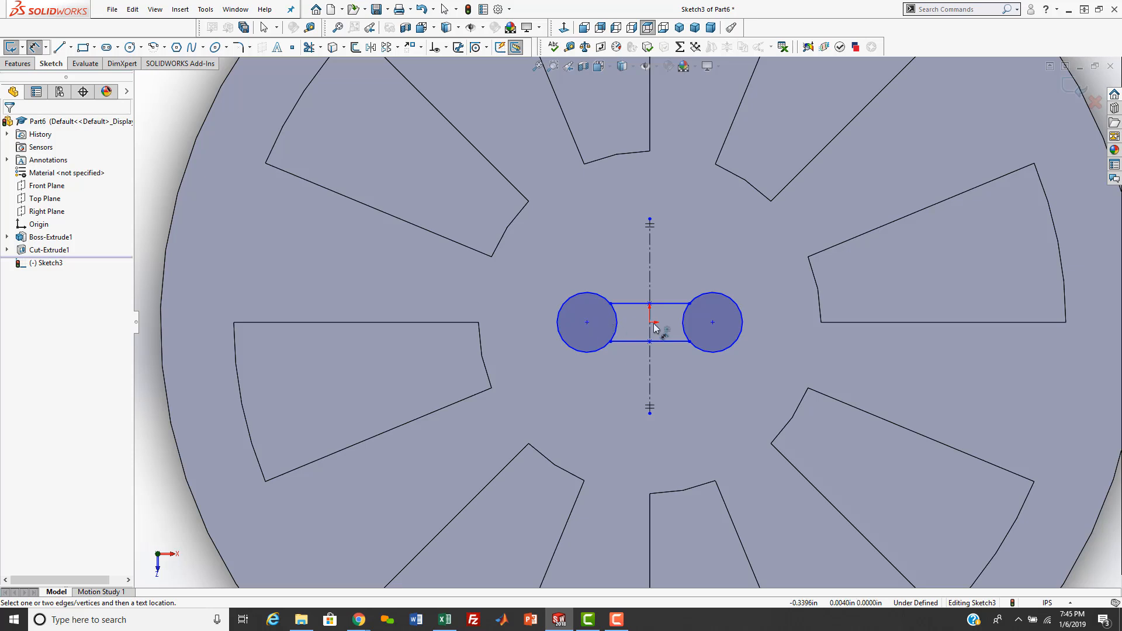
{"action": "left_click", "coordinate": [711, 322]}
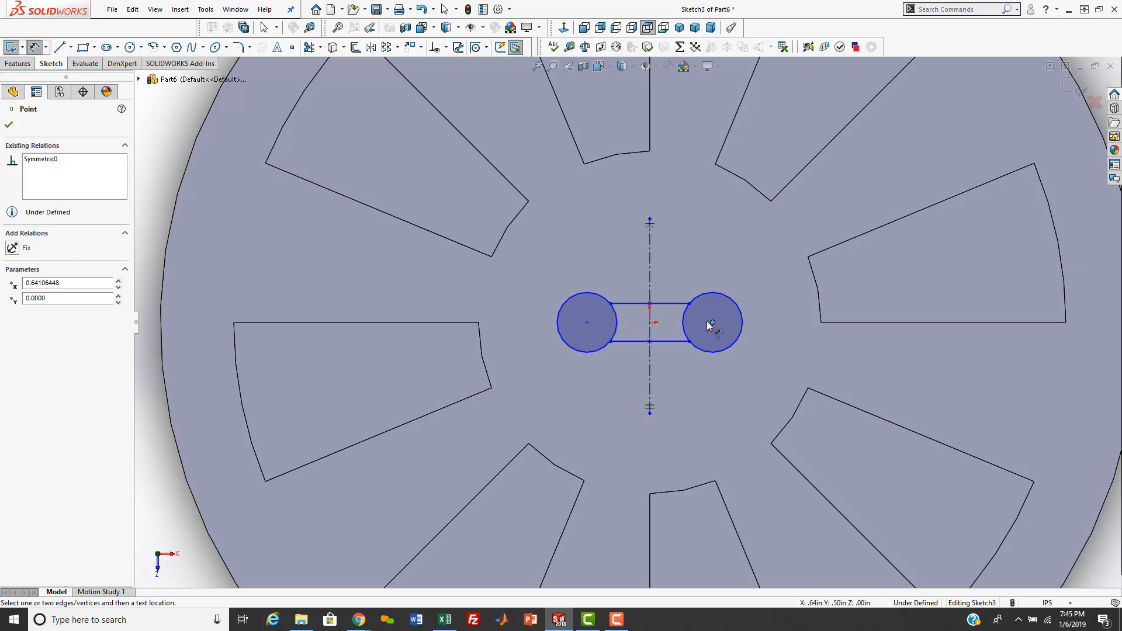
{"action": "left_click", "coordinate": [650, 283]}
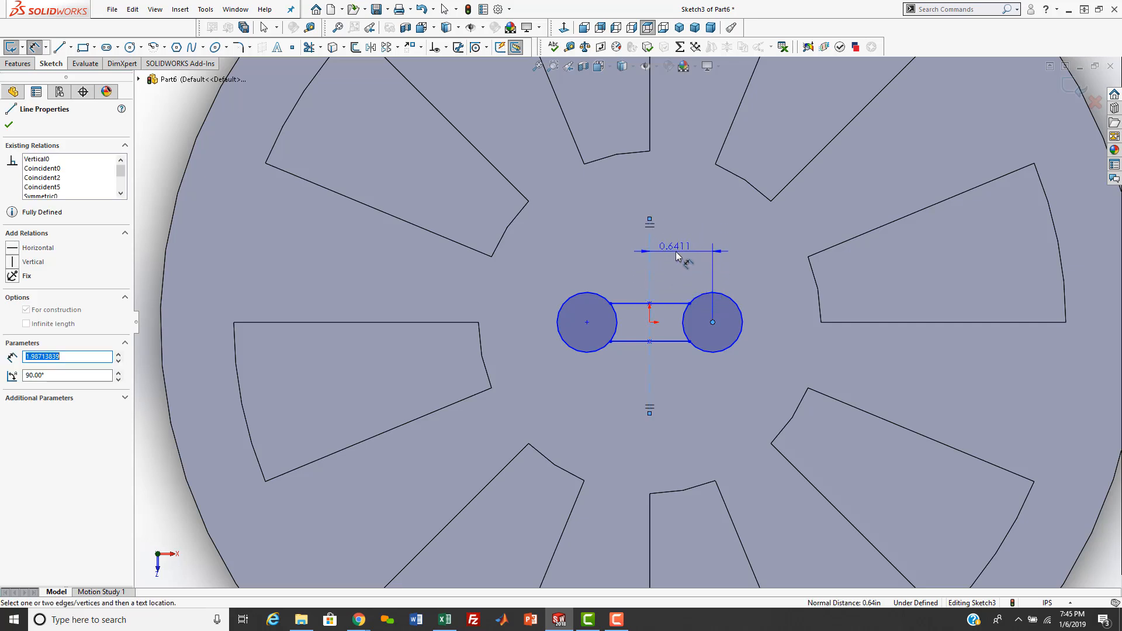
{"action": "left_click", "coordinate": [676, 252]}
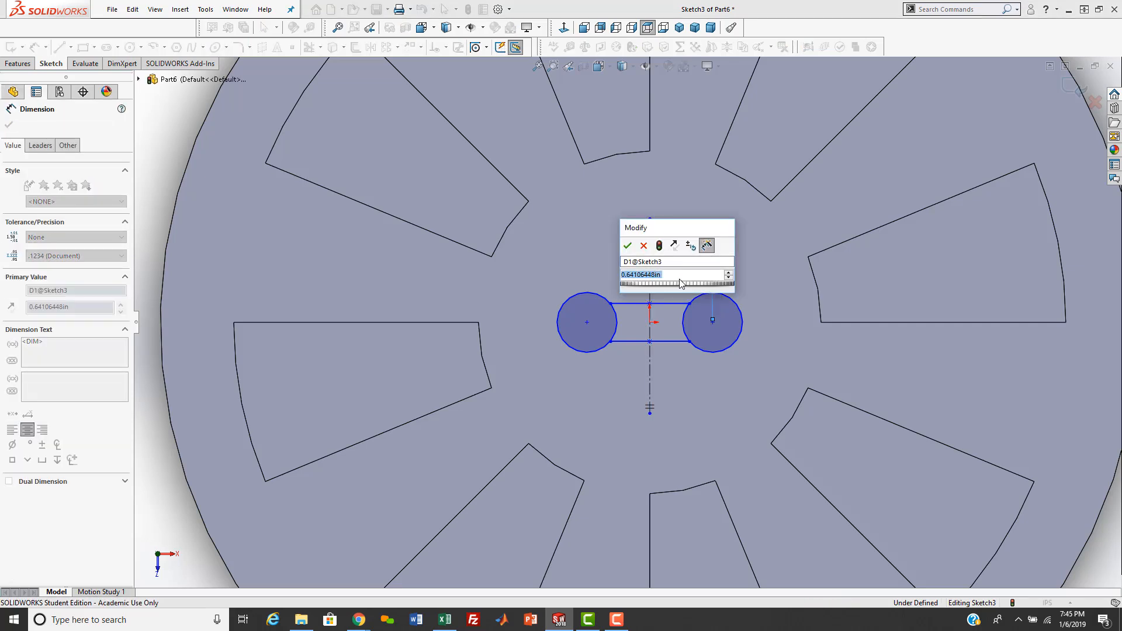
{"action": "type", "text": ".75"}
{"action": "key", "text": "Return"}
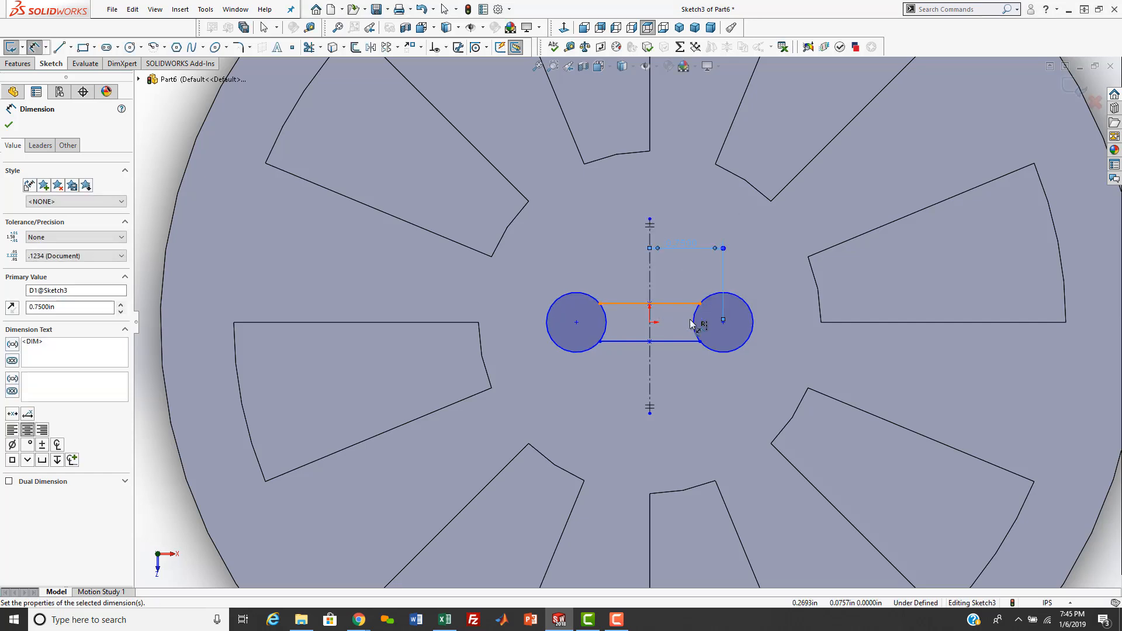
Step: Dimension the right circle's diameter as 0.75 in
{"action": "left_click", "coordinate": [753, 321]}
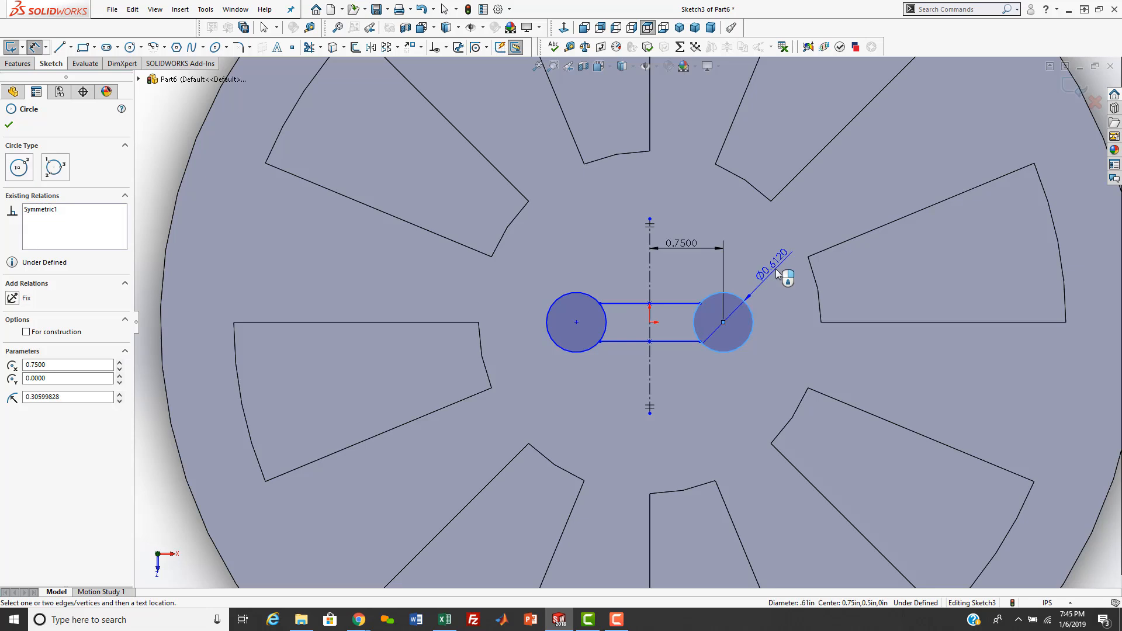
{"action": "left_click", "coordinate": [782, 275]}
{"action": "type", "text": ".75"}
{"action": "key", "text": "Return"}
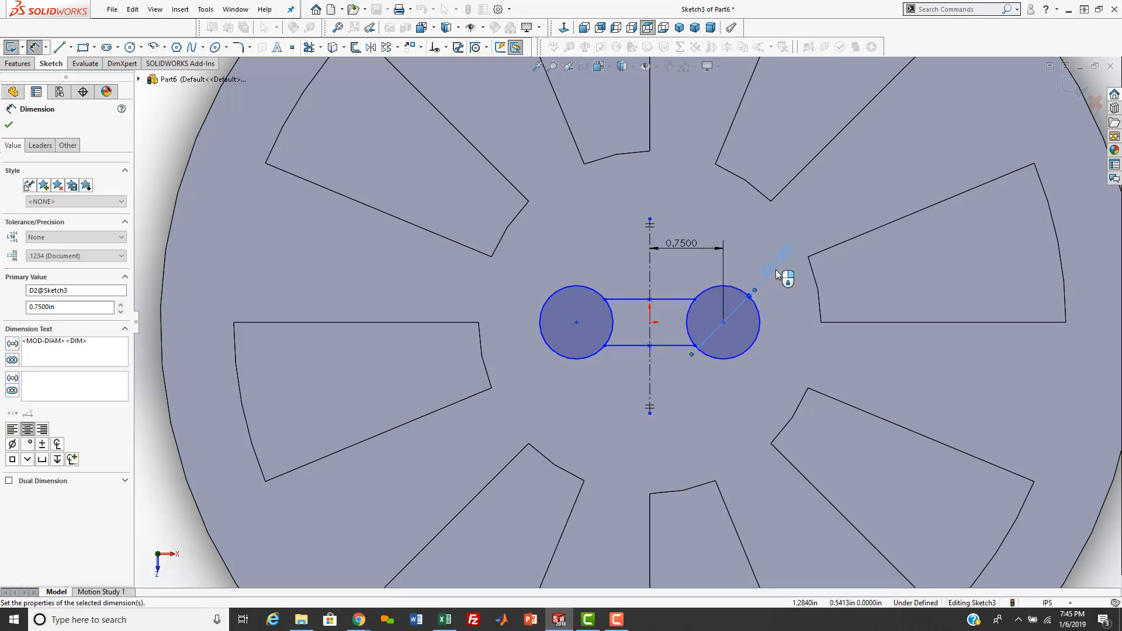
Step: Dimension the upper connecting line 0.2 in from the origin, placing the dimension beside the left circle
{"action": "left_click", "coordinate": [654, 300]}
{"action": "left_click", "coordinate": [650, 322]}
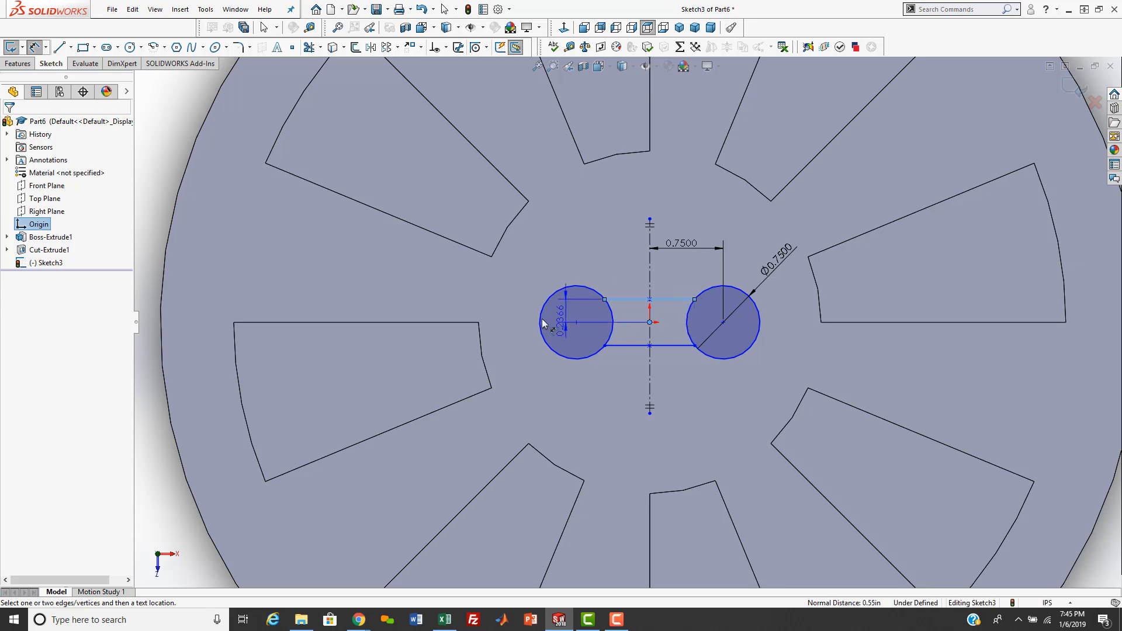
{"action": "left_click", "coordinate": [513, 320]}
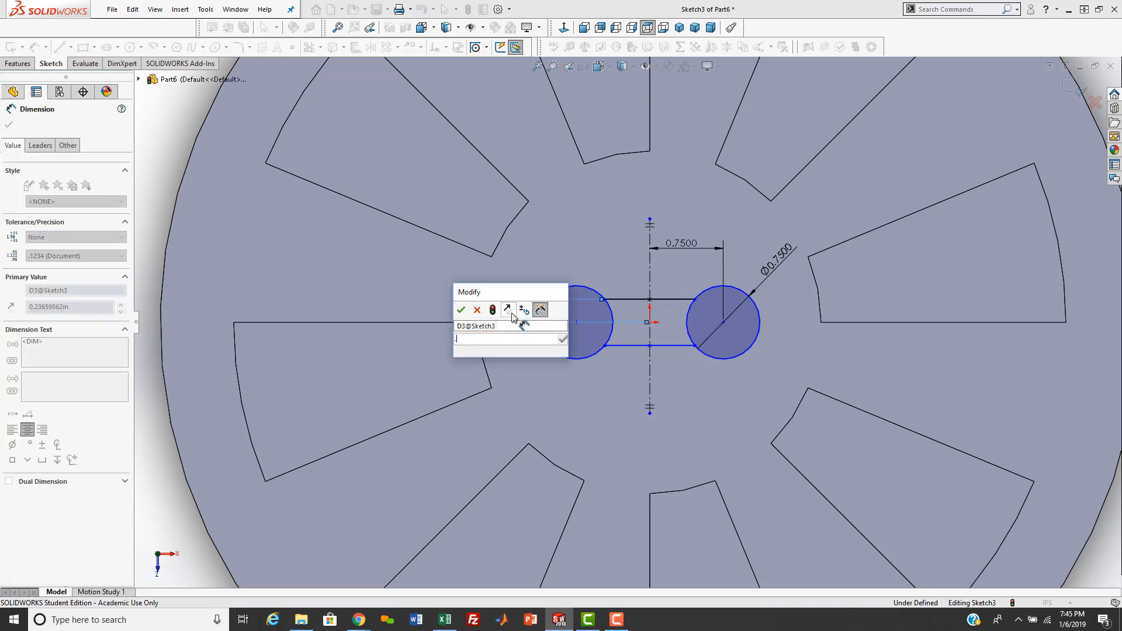
{"action": "type", "text": ".2"}
{"action": "key", "text": "Return"}
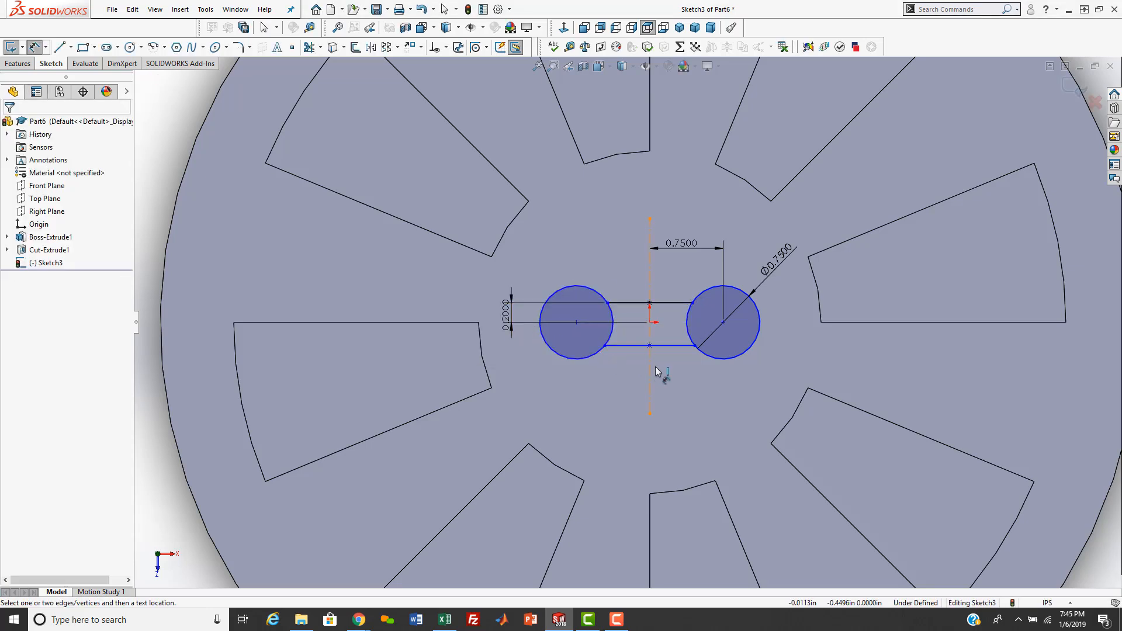
Step: Dimension the lower connecting line 0.2 in from the origin and place the dimension clear of the right circle
{"action": "left_click", "coordinate": [665, 346]}
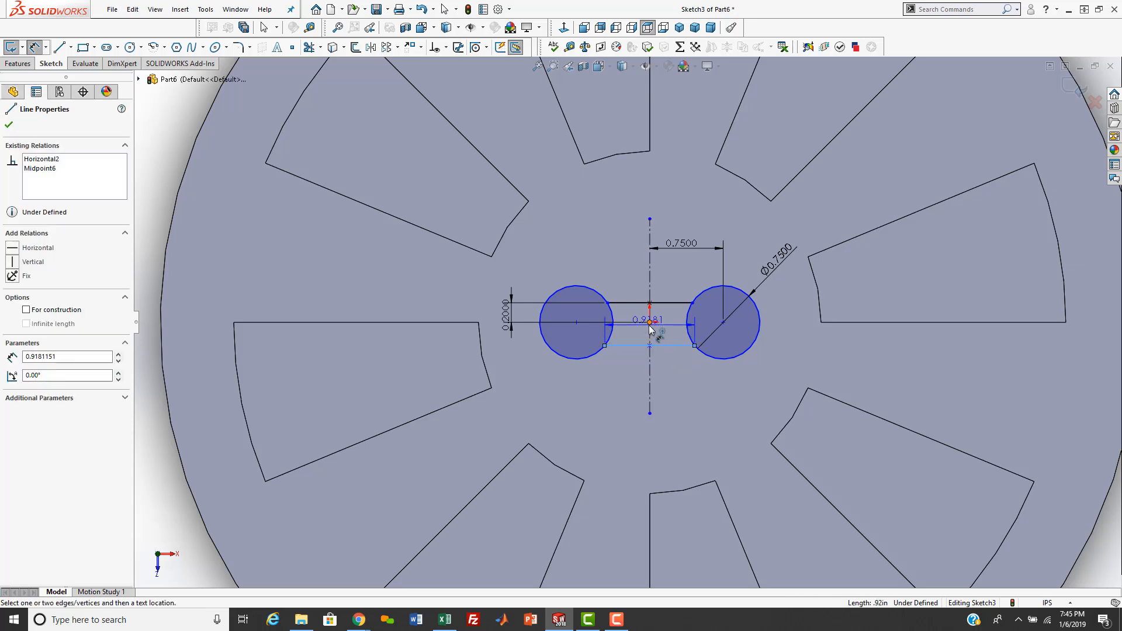
{"action": "left_click", "coordinate": [650, 323]}
{"action": "left_click", "coordinate": [681, 380]}
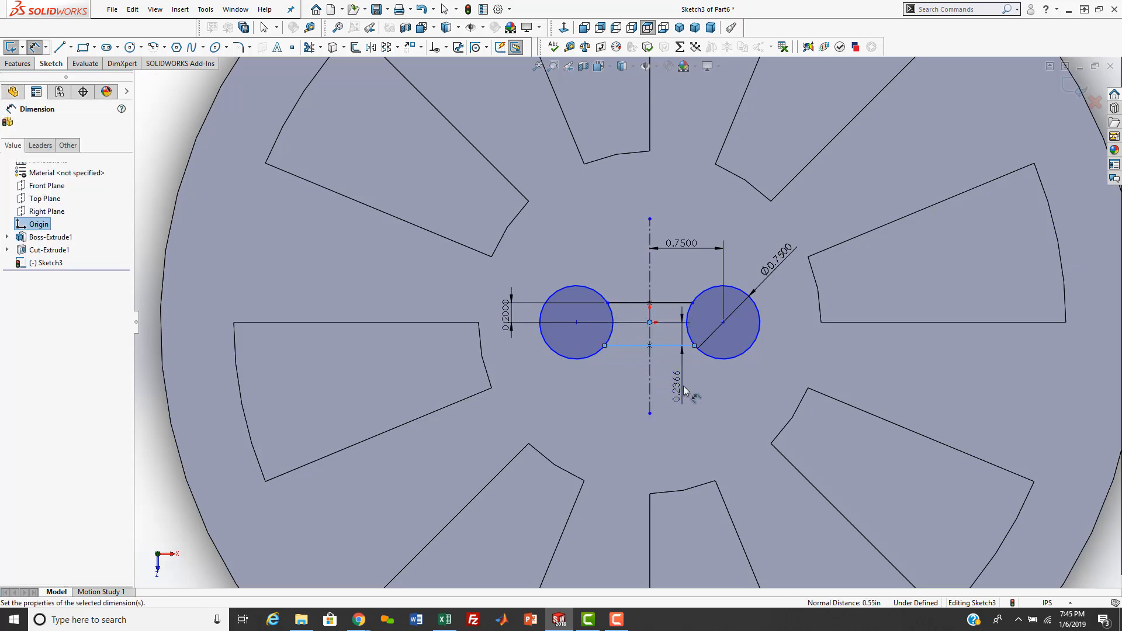
{"action": "type", "text": ".2"}
{"action": "key", "text": "Return"}
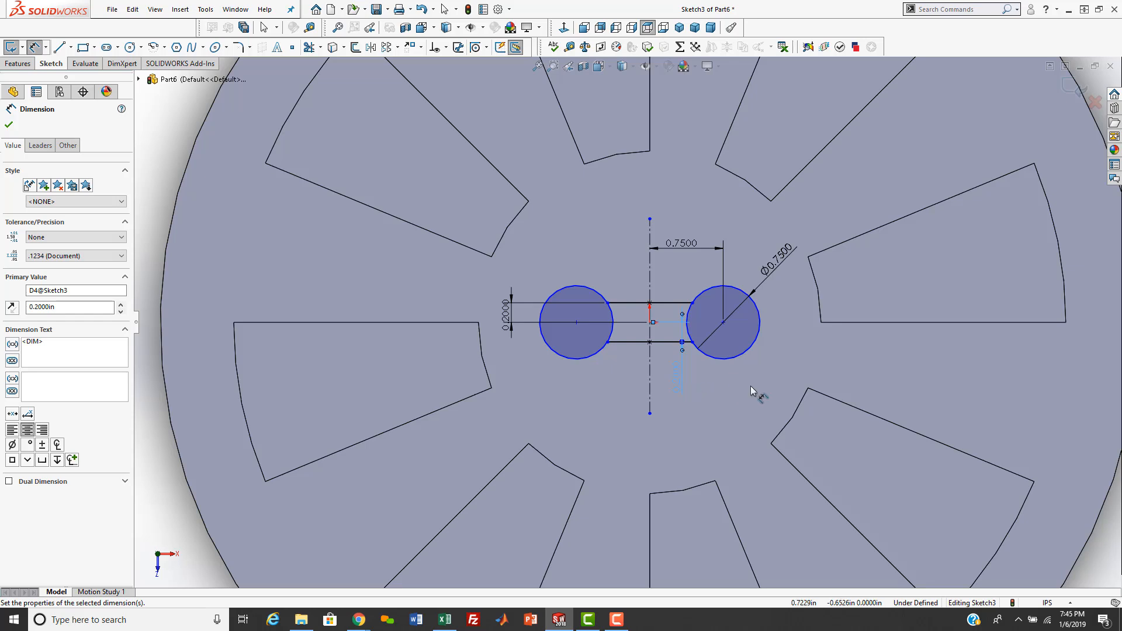
{"action": "key", "text": "Escape"}
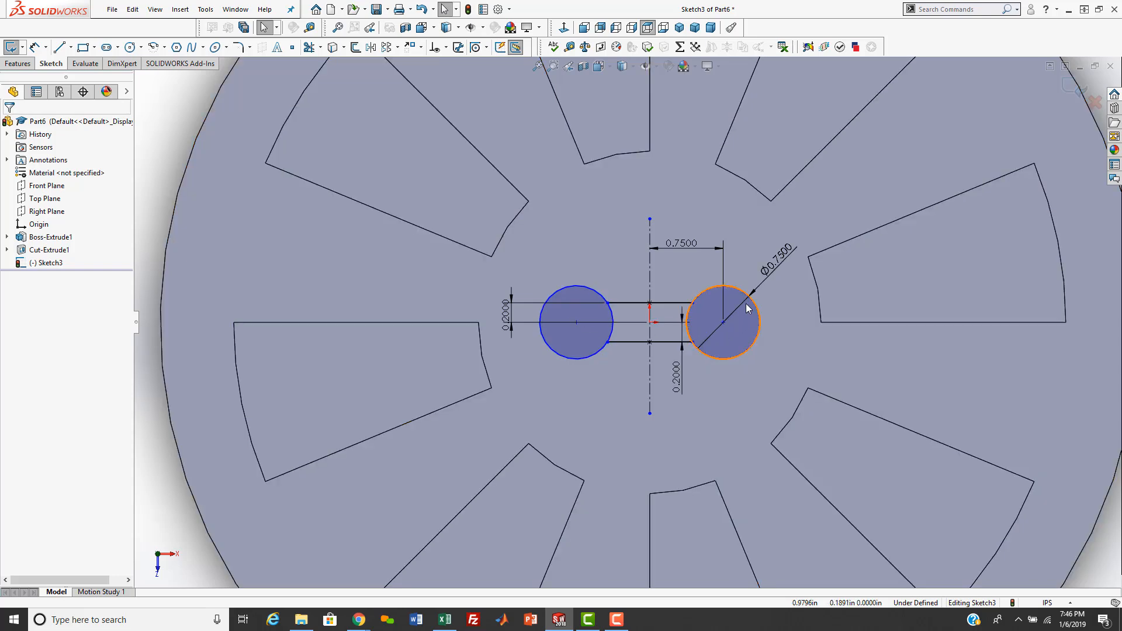
{"action": "left_click_drag", "start_coordinate": [682, 375], "coordinate": [793, 371]}
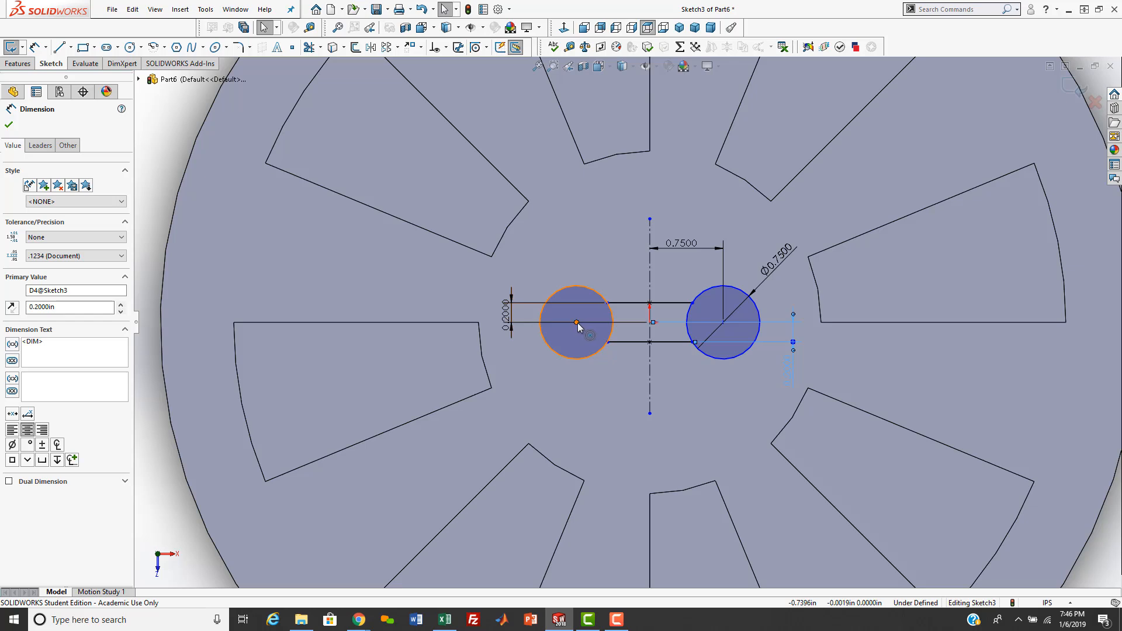
Step: Add a horizontal relation between the origin and the left circle's centre point
{"action": "mouse_move", "coordinate": [577, 326]}
{"action": "left_mouse_down"}
{"action": "mouse_move", "coordinate": [576, 298]}
{"action": "mouse_move", "coordinate": [571, 332]}
{"action": "mouse_move", "coordinate": [574, 322]}
{"action": "left_mouse_up"}
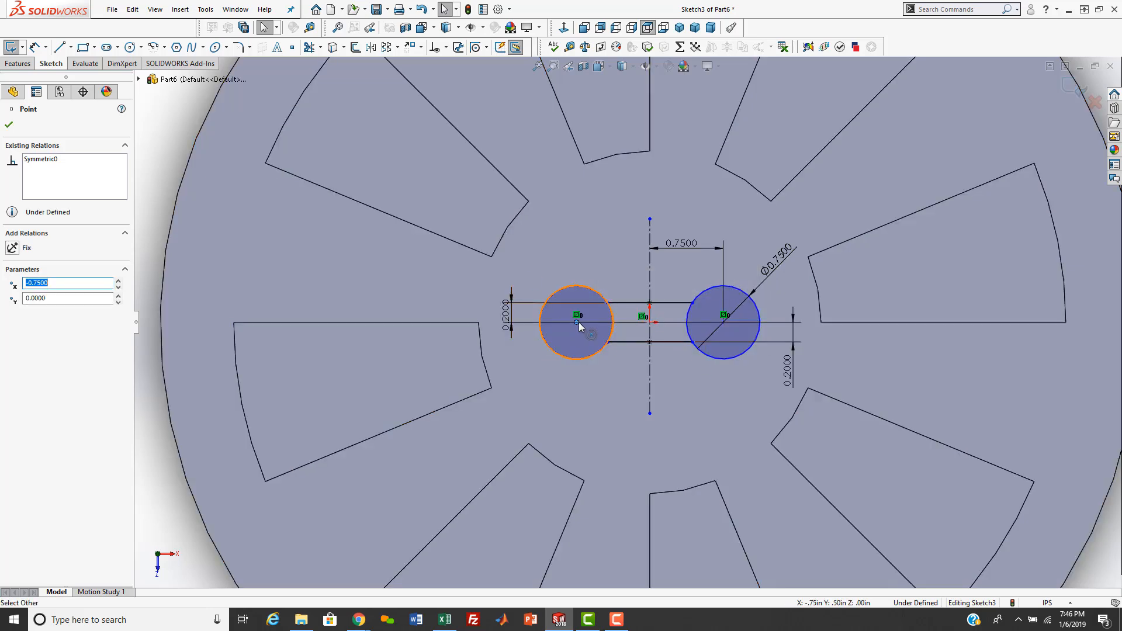
{"action": "scroll", "coordinate": [641, 330], "scroll_direction": "down", "scroll_amount": 3}
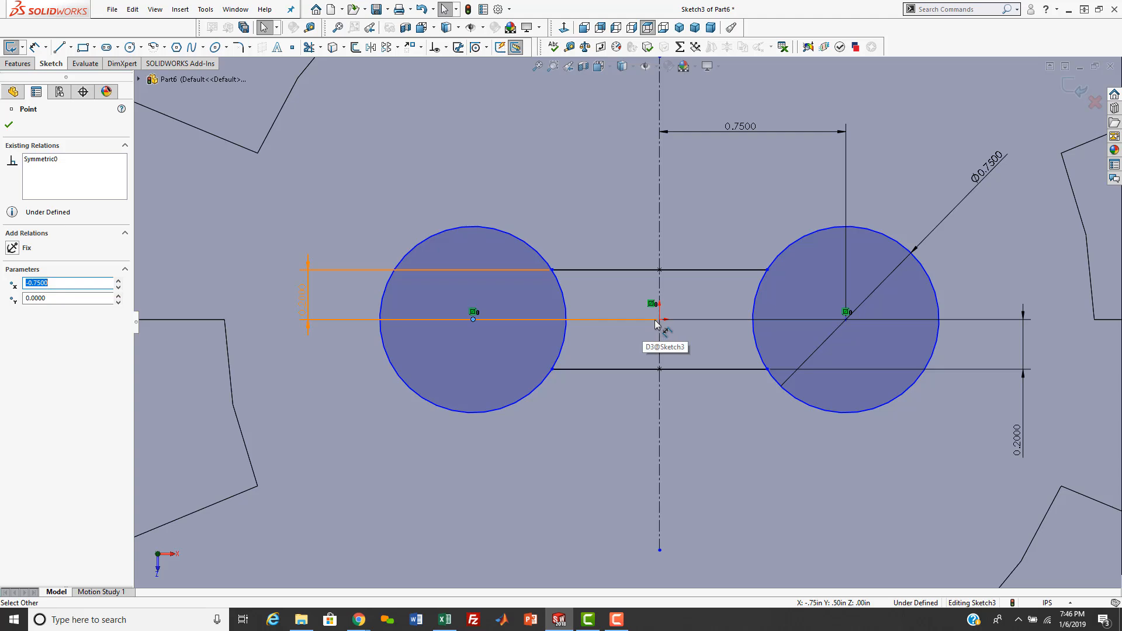
{"action": "left_click", "coordinate": [659, 320]}
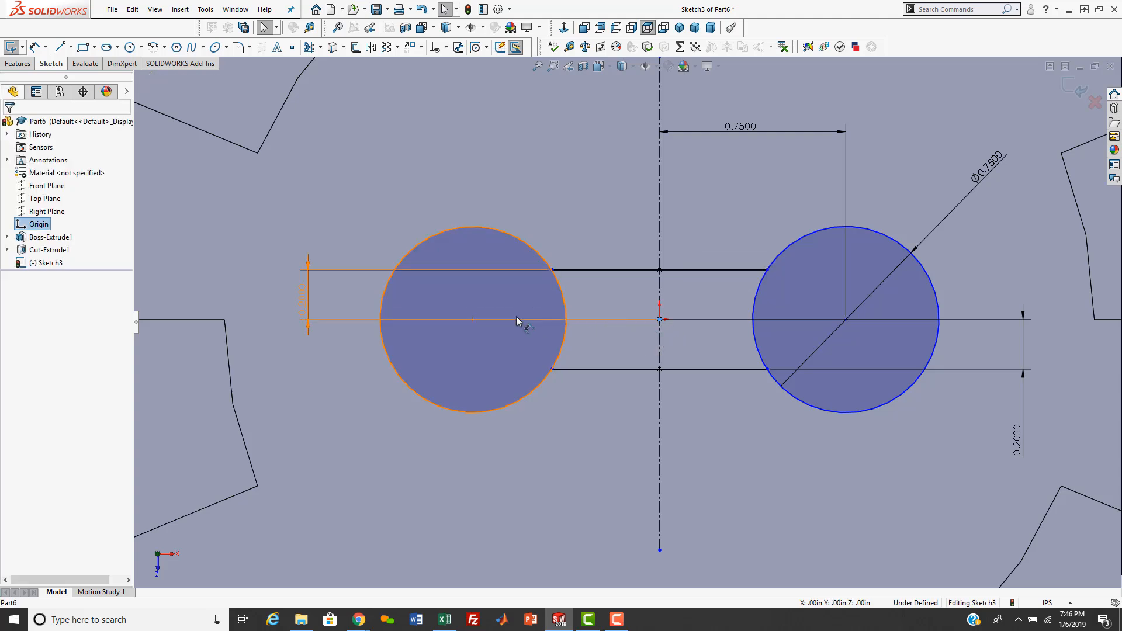
{"action": "left_click", "coordinate": [473, 320], "text": "ctrl"}
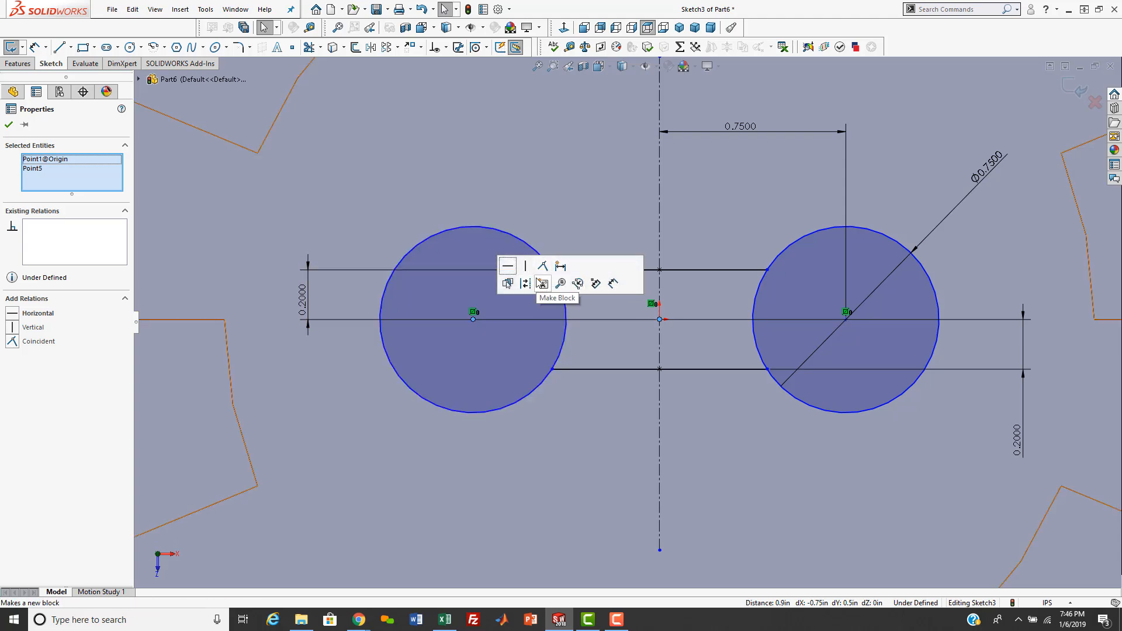
{"action": "left_click", "coordinate": [508, 268]}
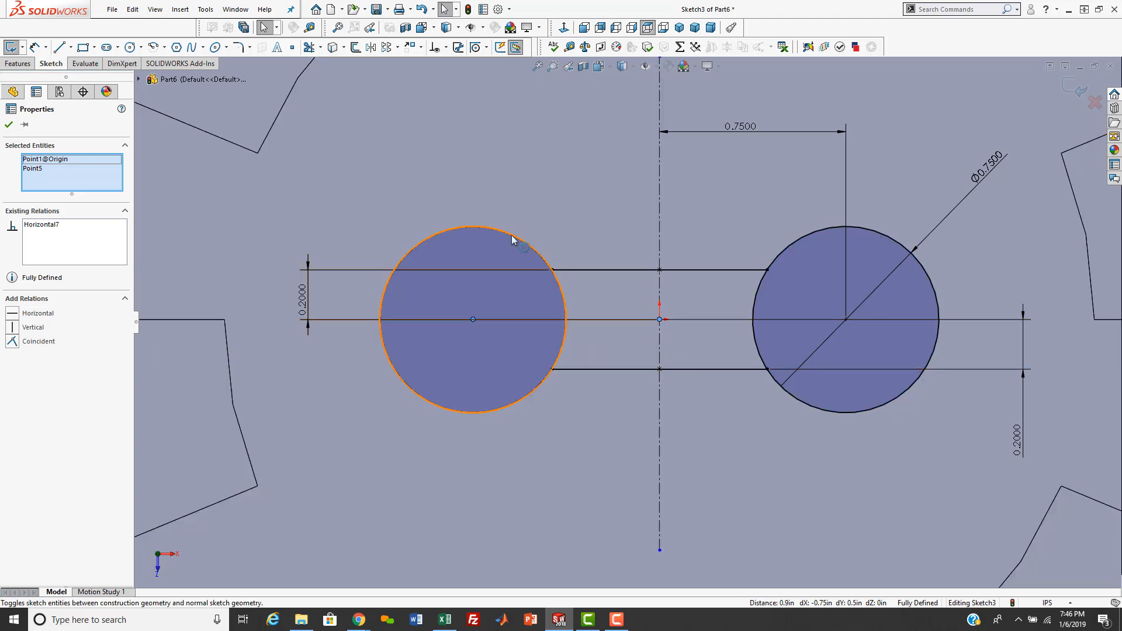
Step: Trim the inner arcs of both circles between the connecting lines with Power Trim to form one dumbbell-shaped outline
{"action": "left_click", "coordinate": [309, 47]}
{"action": "left_click_drag", "start_coordinate": [580, 340], "coordinate": [561, 340]}
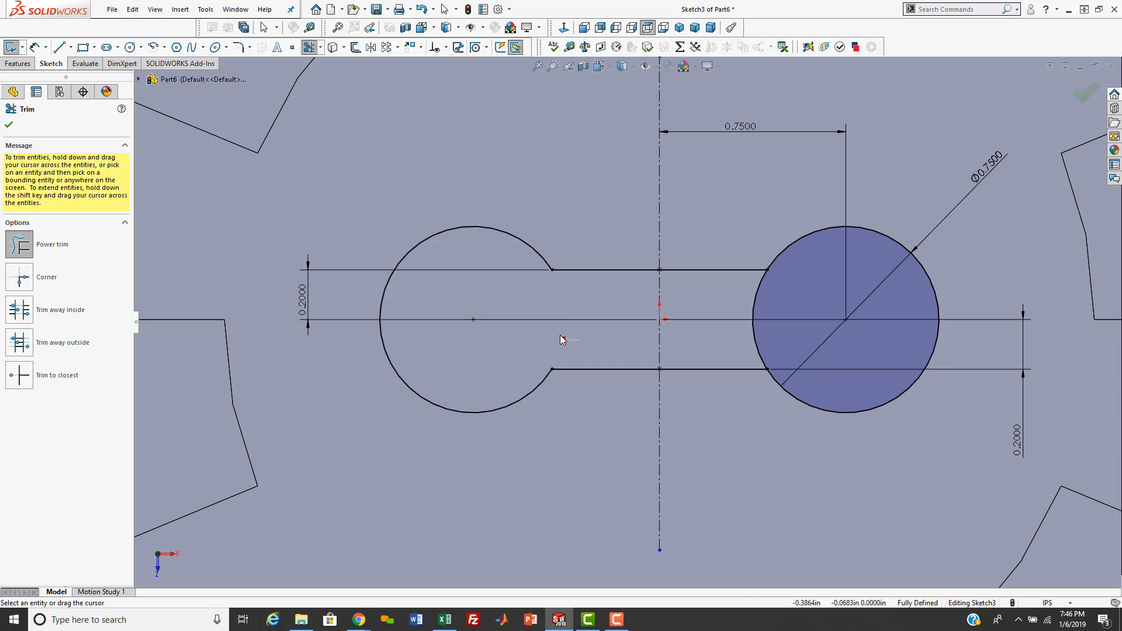
{"action": "left_click_drag", "start_coordinate": [706, 340], "coordinate": [759, 339]}
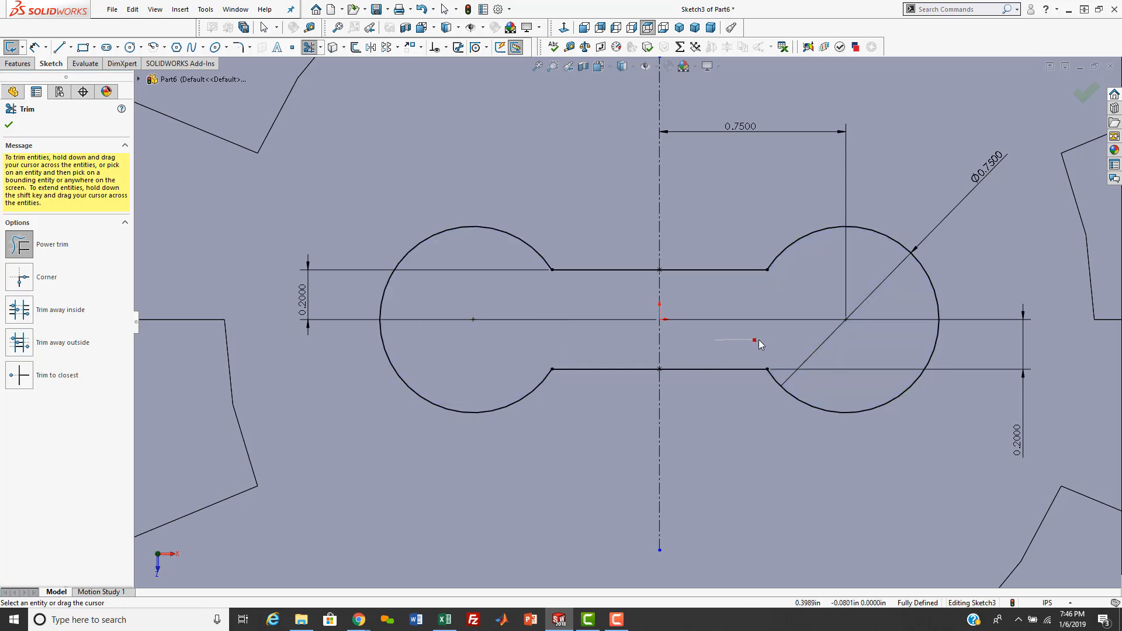
{"action": "key", "text": "f"}
{"action": "key", "text": "z"}
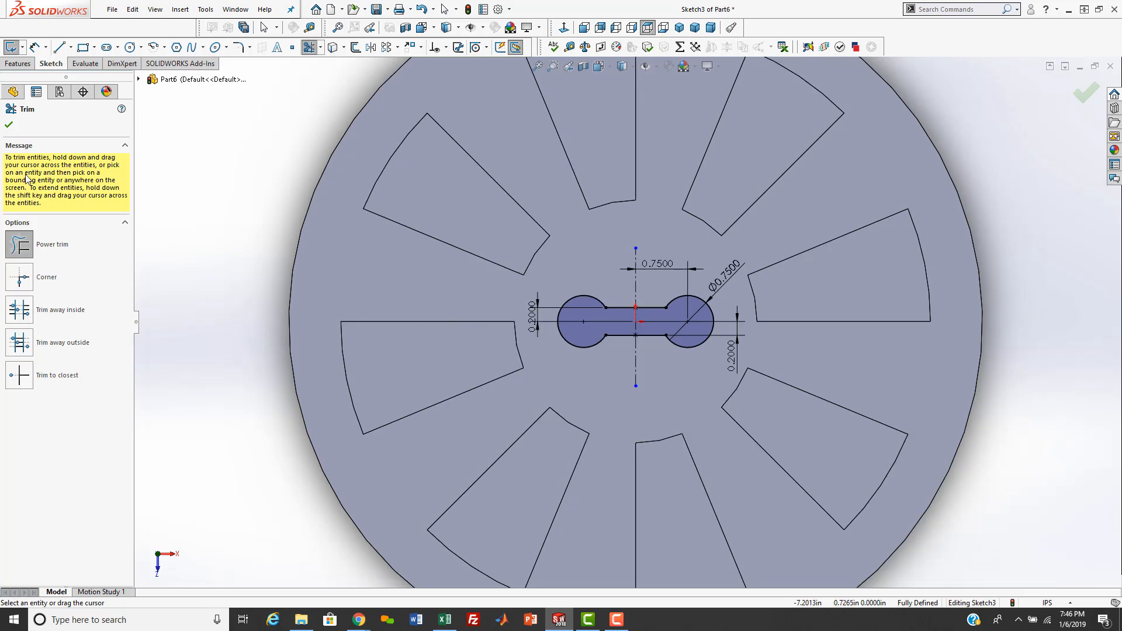
Step: Cut the dumbbell-shaped profile through the whole disc with Extruded Cut set to Through All
{"action": "left_click", "coordinate": [9, 126]}
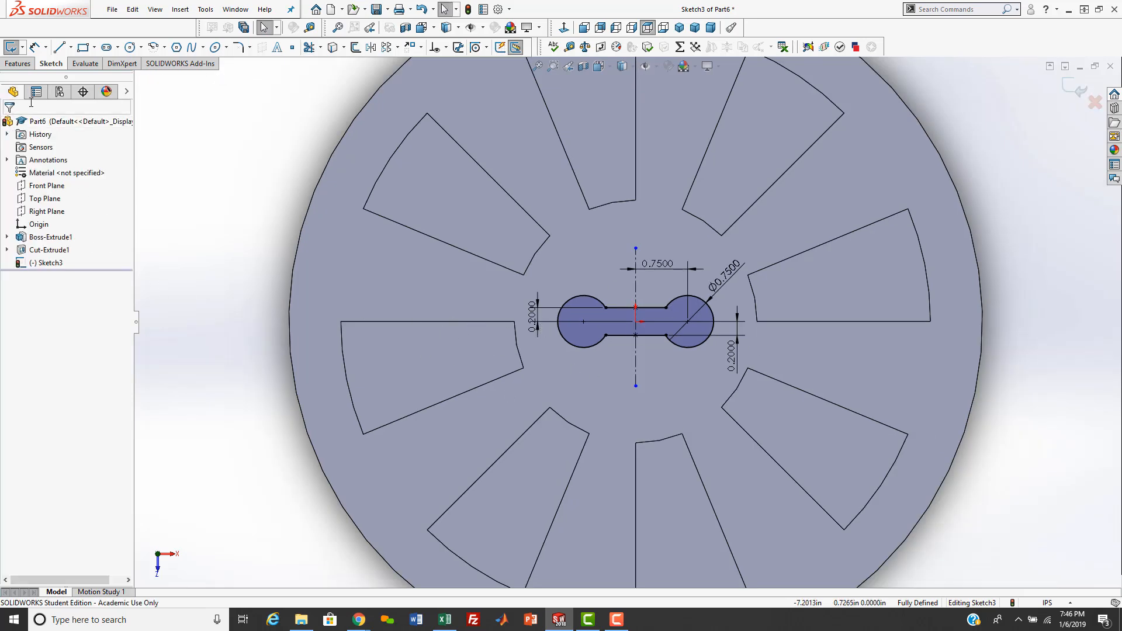
{"action": "left_click", "coordinate": [32, 62]}
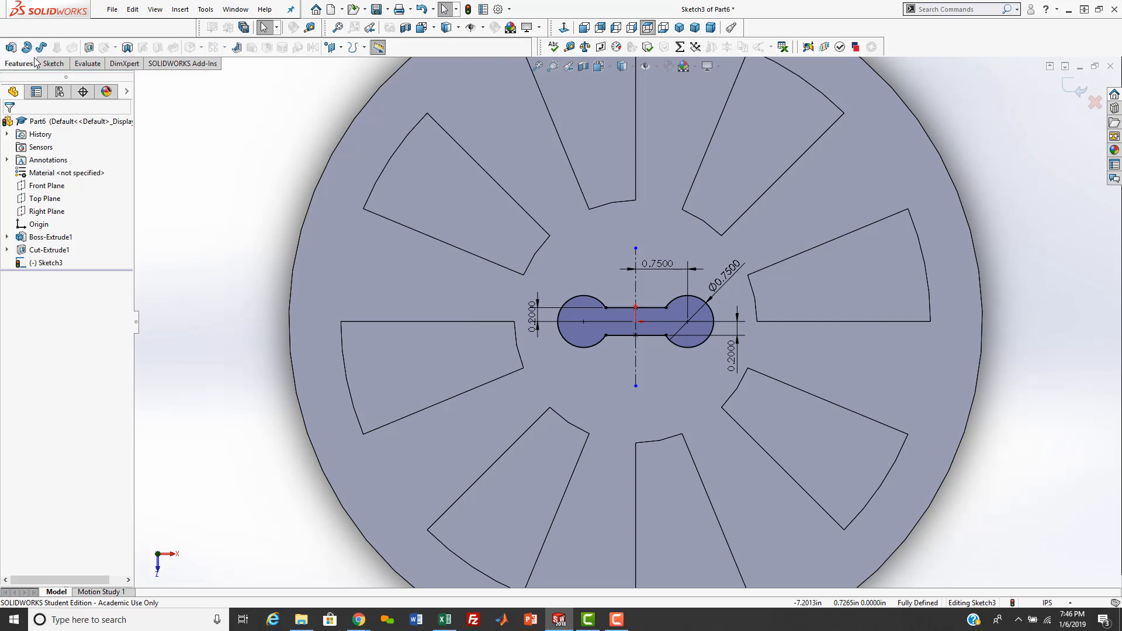
{"action": "left_click", "coordinate": [89, 48]}
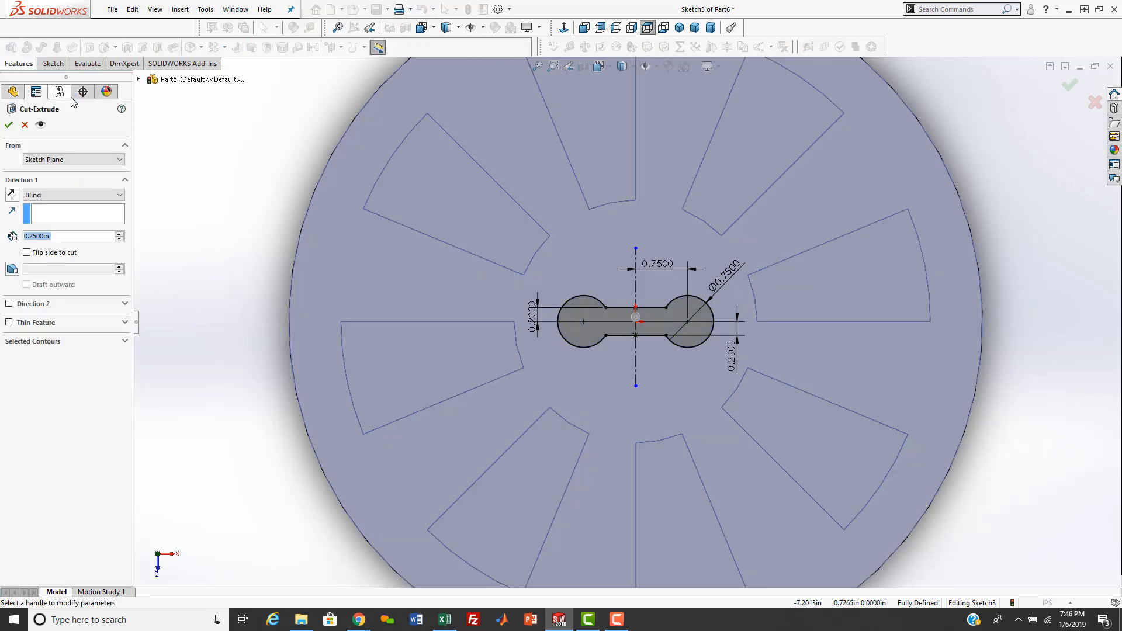
{"action": "left_click", "coordinate": [58, 194]}
{"action": "left_click", "coordinate": [55, 214]}
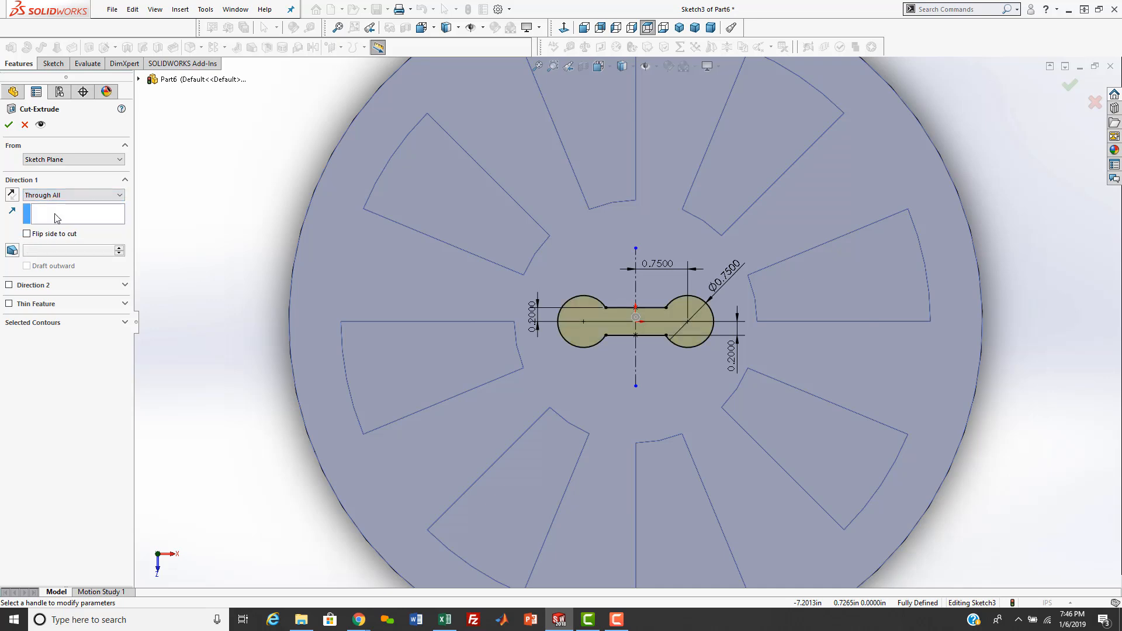
{"action": "left_click", "coordinate": [9, 125]}
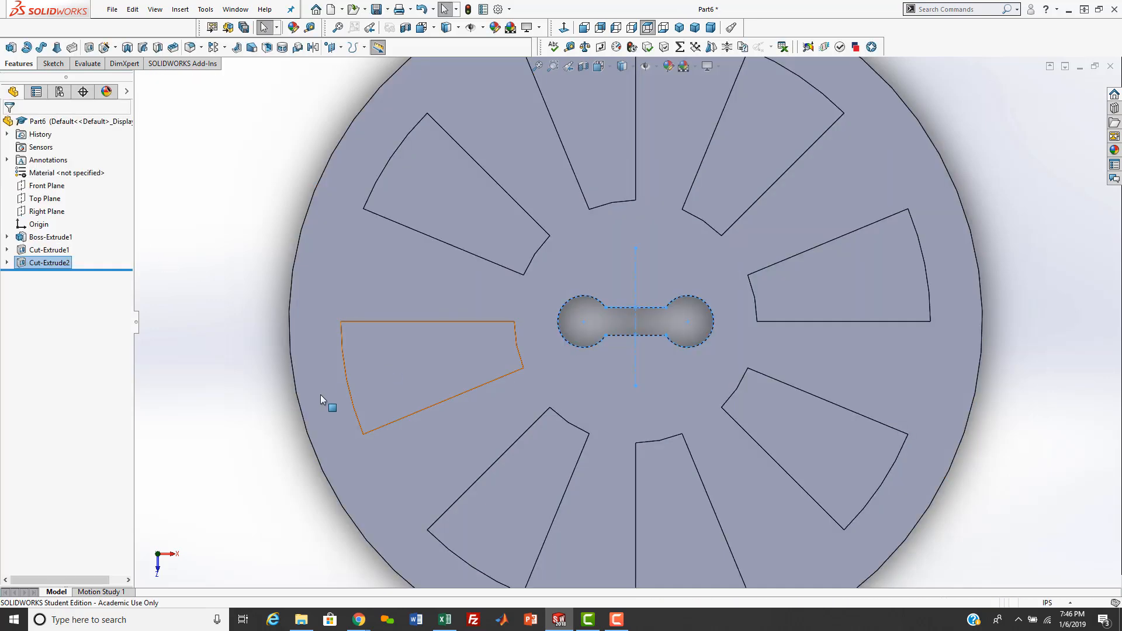
{"action": "left_click", "coordinate": [279, 412]}
Step: Start a new sketch on the disc's flat face that contains the wedge pockets, viewed face-on
{"action": "scroll", "coordinate": [417, 292], "scroll_direction": "up", "scroll_amount": 4}
{"action": "middle_click_drag", "start_coordinate": [418, 292], "coordinate": [357, 374]}
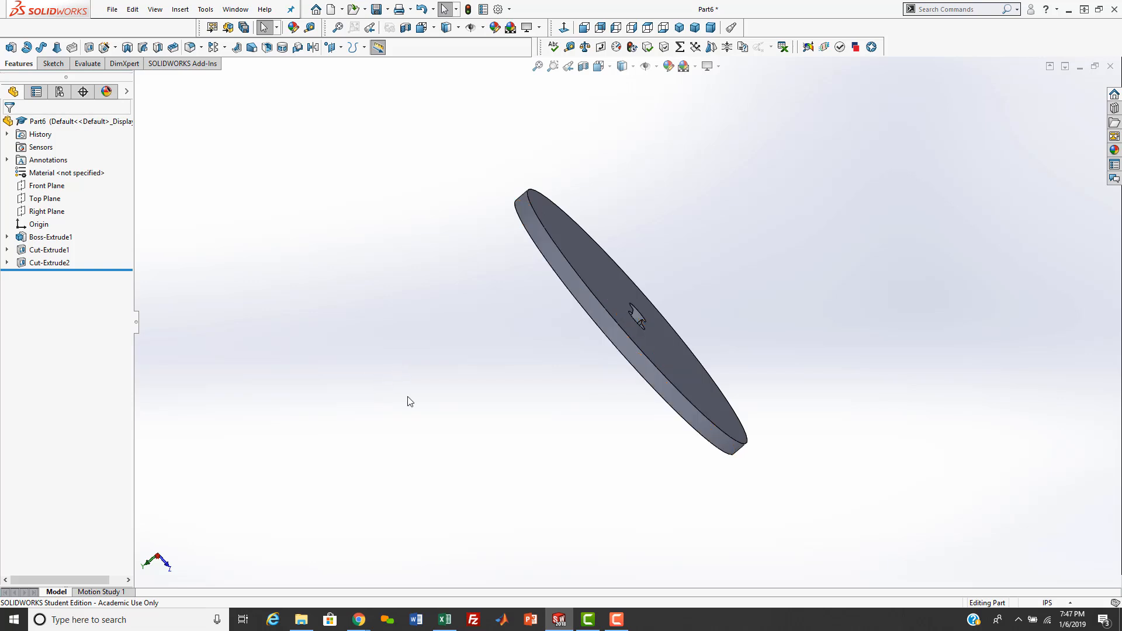
{"action": "key", "text": "ctrl+8"}
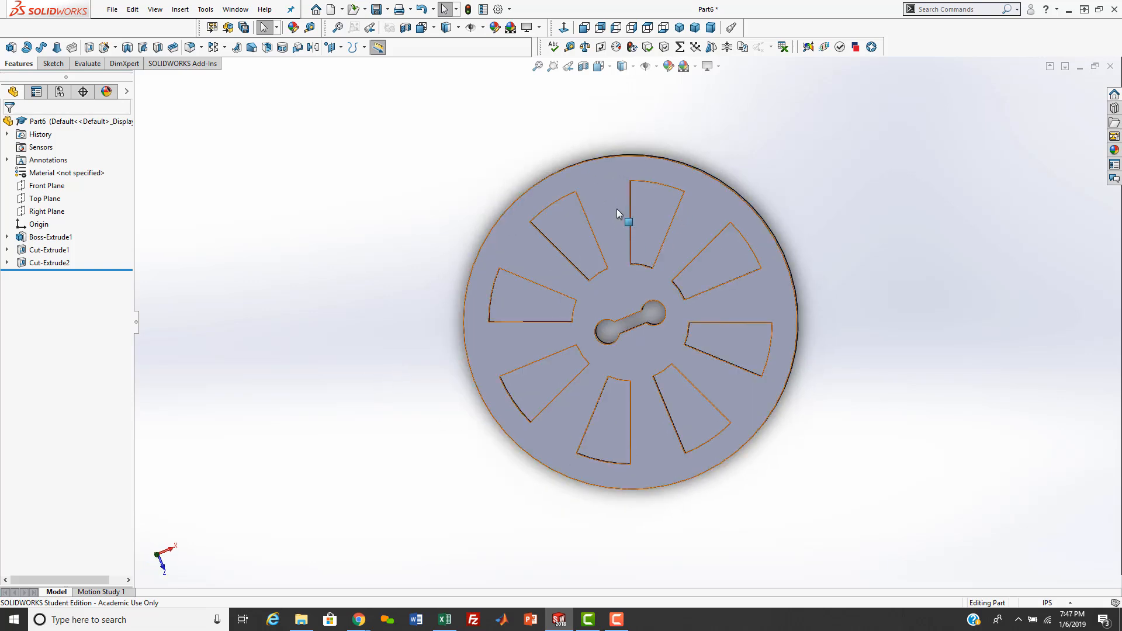
{"action": "left_click", "coordinate": [616, 209]}
{"action": "key", "text": "ctrl+8"}
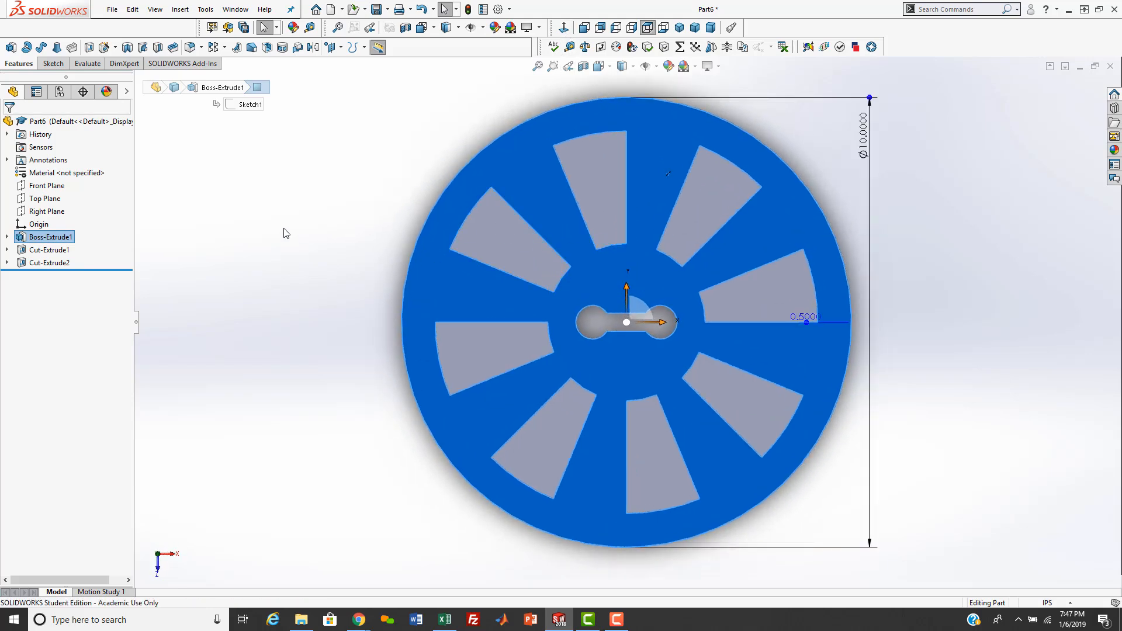
{"action": "left_click", "coordinate": [54, 64]}
{"action": "left_click", "coordinate": [11, 48]}
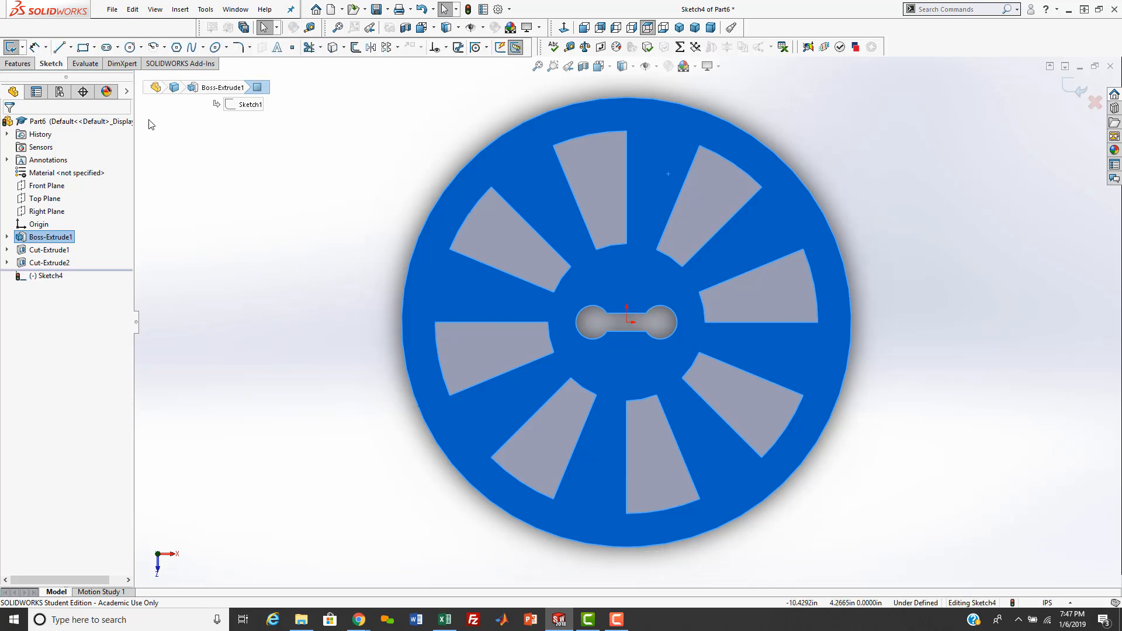
Step: Sketch a circle of about 1.21 in radius centred on the right quadrant point of the disc's outer edge
{"action": "left_click", "coordinate": [130, 47]}
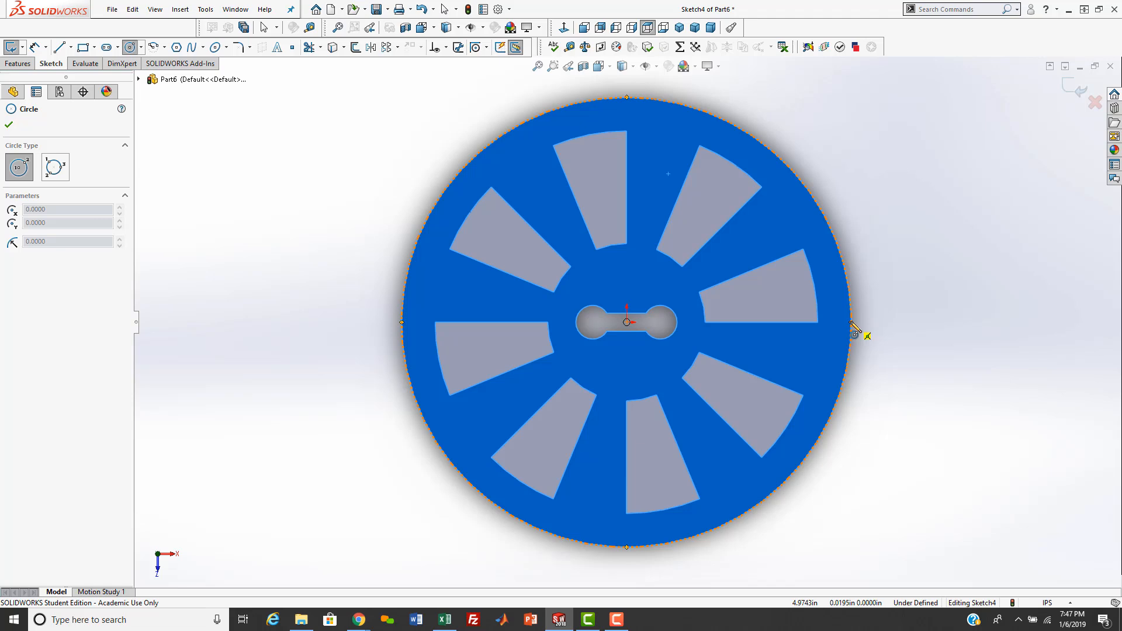
{"action": "left_click", "coordinate": [852, 322]}
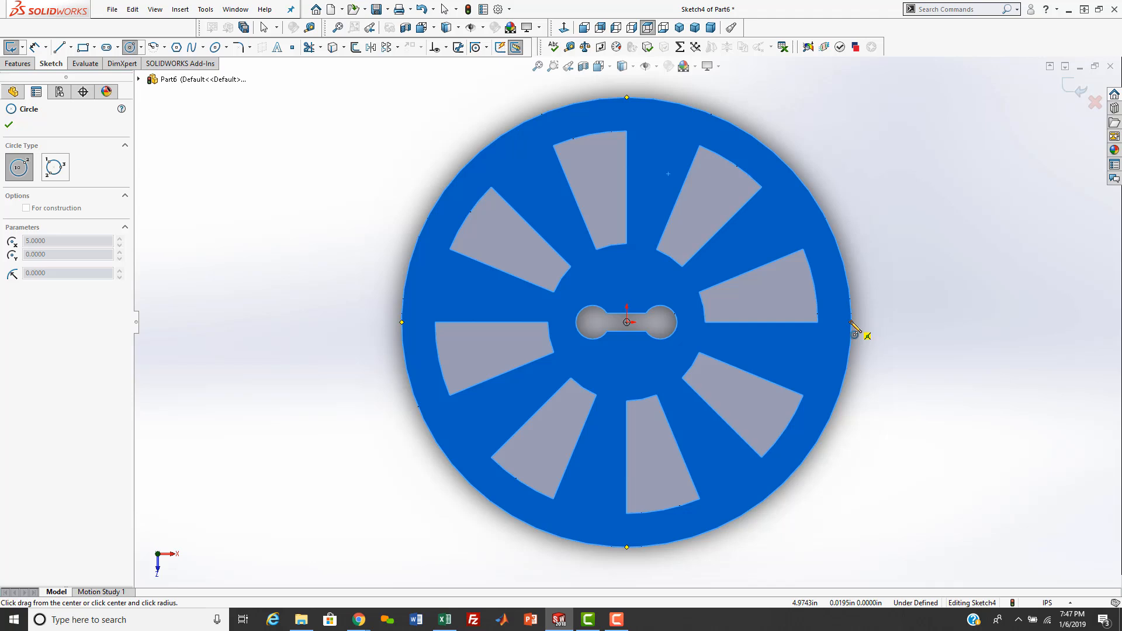
{"action": "left_click", "coordinate": [851, 322]}
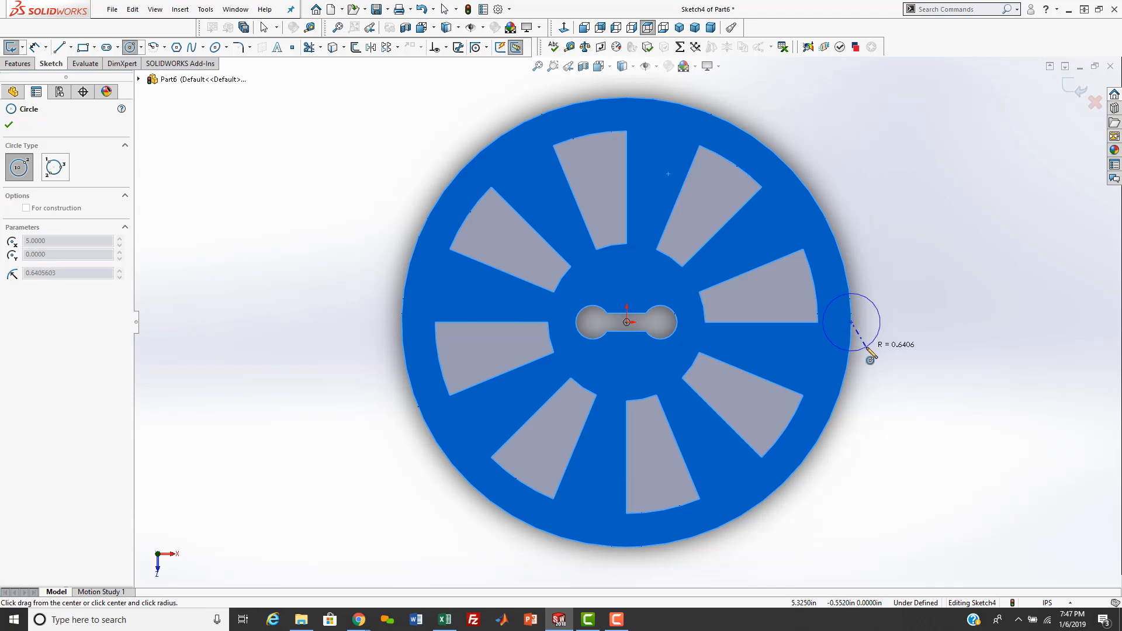
{"action": "left_click", "coordinate": [883, 378]}
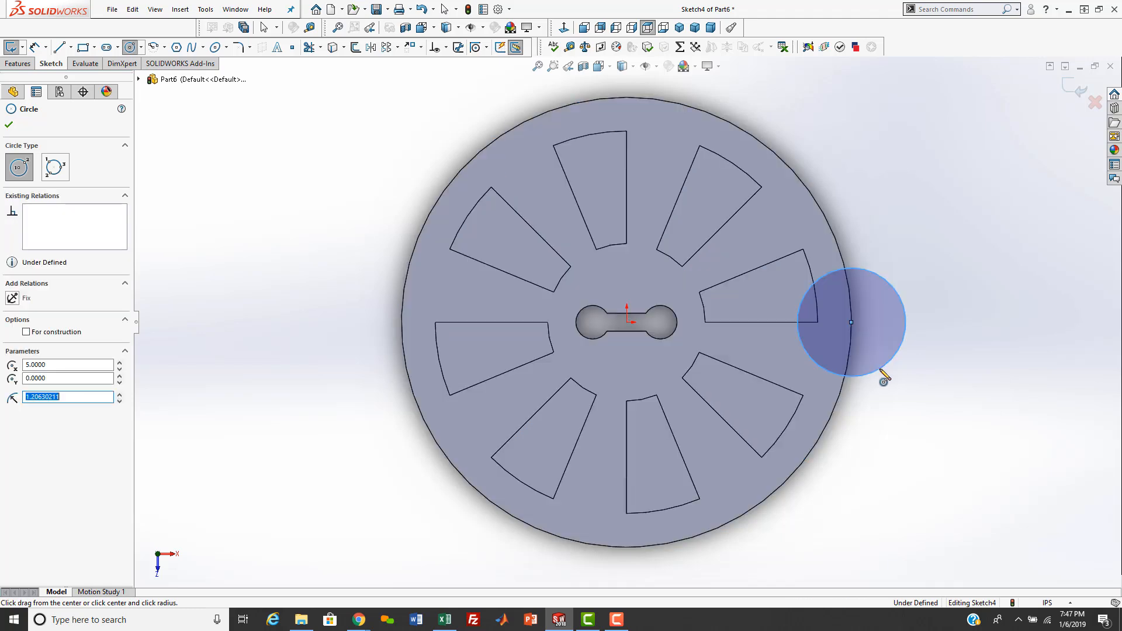
{"action": "key", "text": "Escape"}
Step: Dimension the edge circle's diameter as 0.75 in, placing the dimension outside the disc
{"action": "right_click_drag", "start_coordinate": [932, 373], "coordinate": [934, 324]}
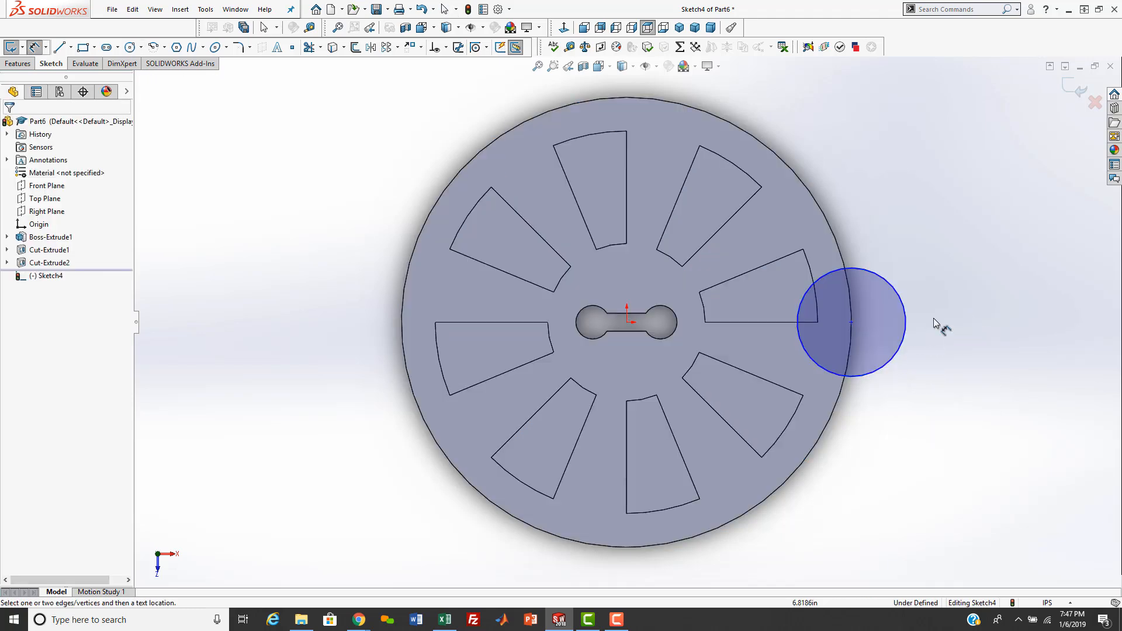
{"action": "left_click", "coordinate": [898, 293]}
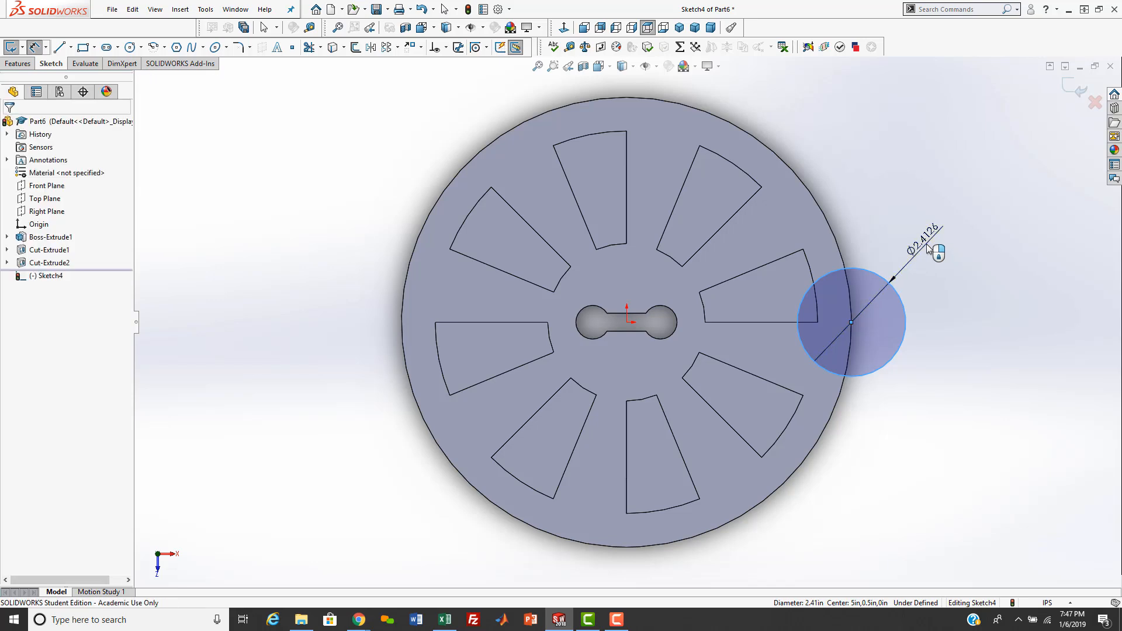
{"action": "left_click", "coordinate": [935, 252]}
{"action": "type", "text": ".75"}
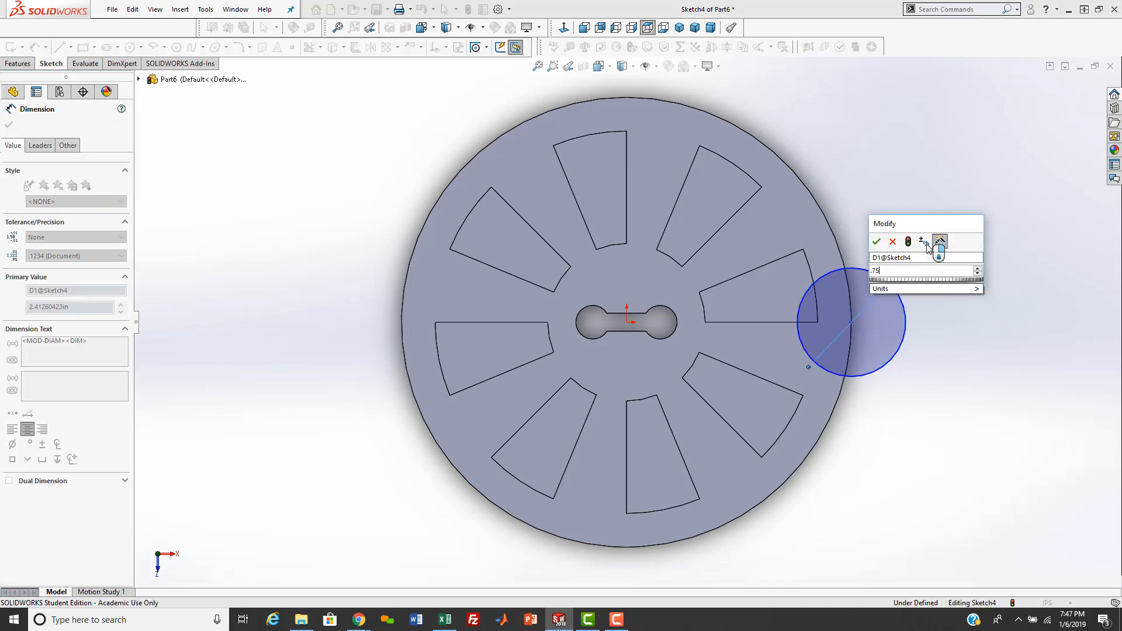
{"action": "key", "text": "Return"}
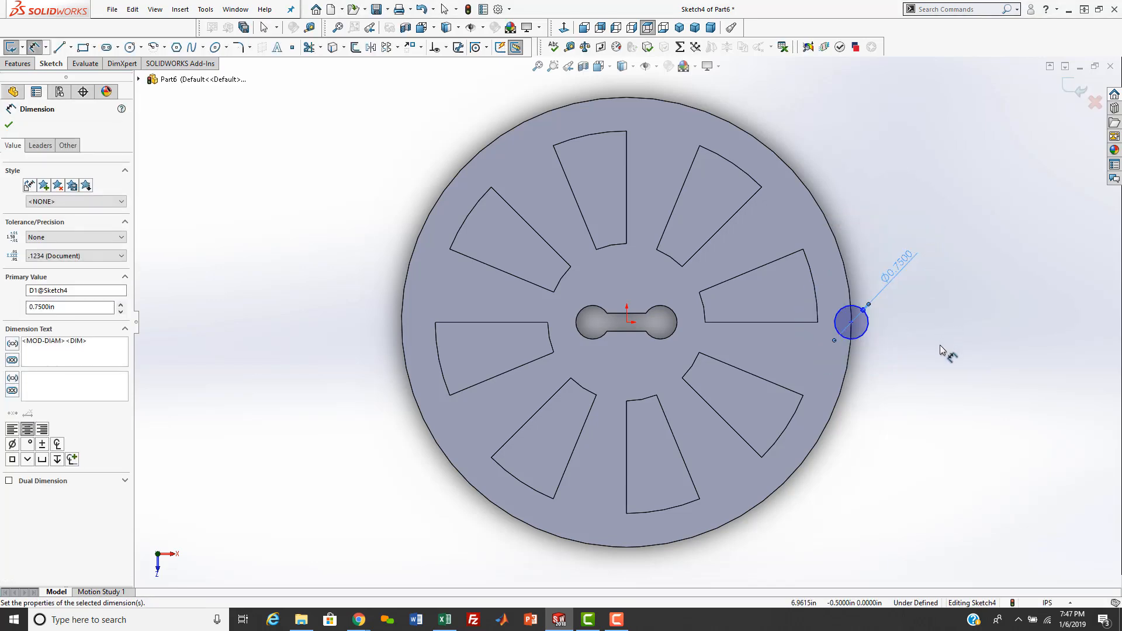
{"action": "key", "text": "Escape"}
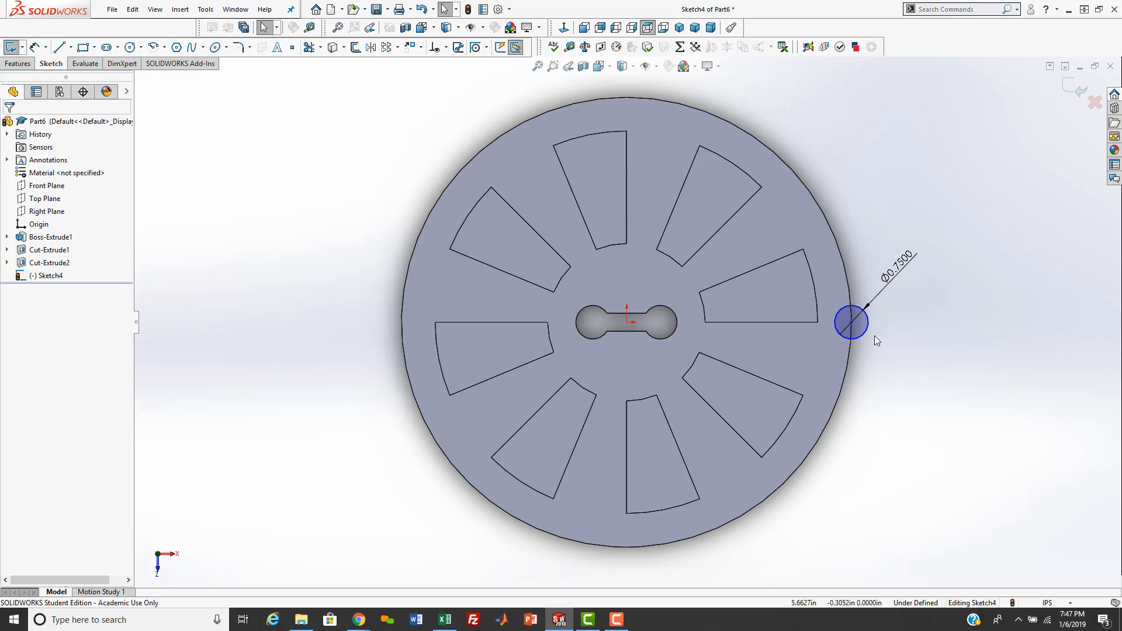
Step: Add a horizontal relation between the edge circle's centre point and the origin
{"action": "left_click", "coordinate": [851, 322]}
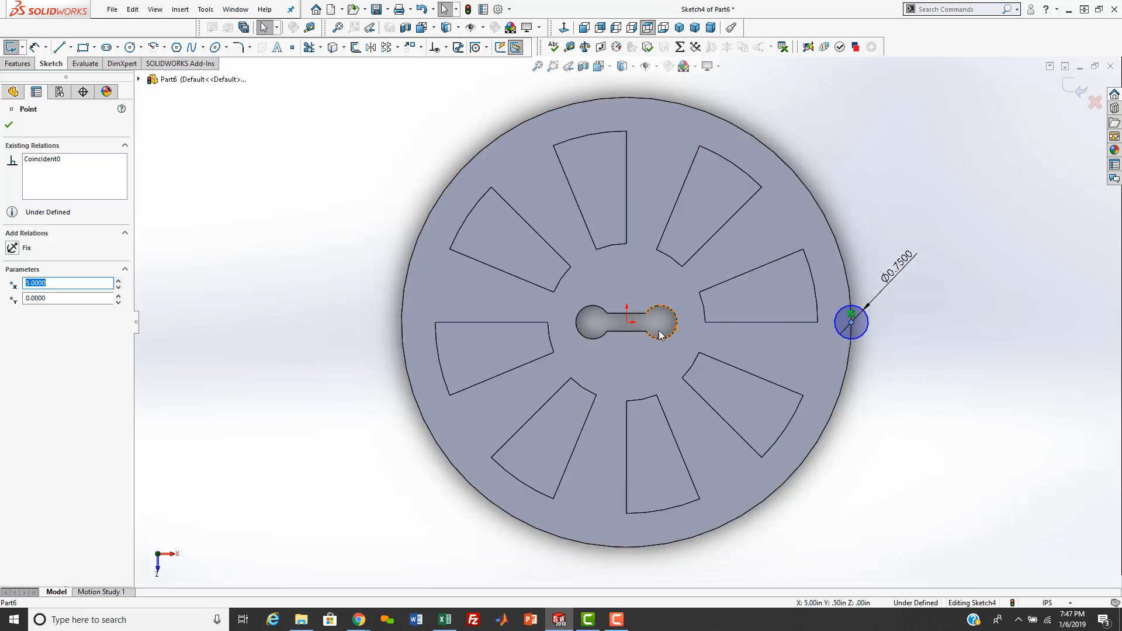
{"action": "left_click", "coordinate": [627, 322], "text": "ctrl"}
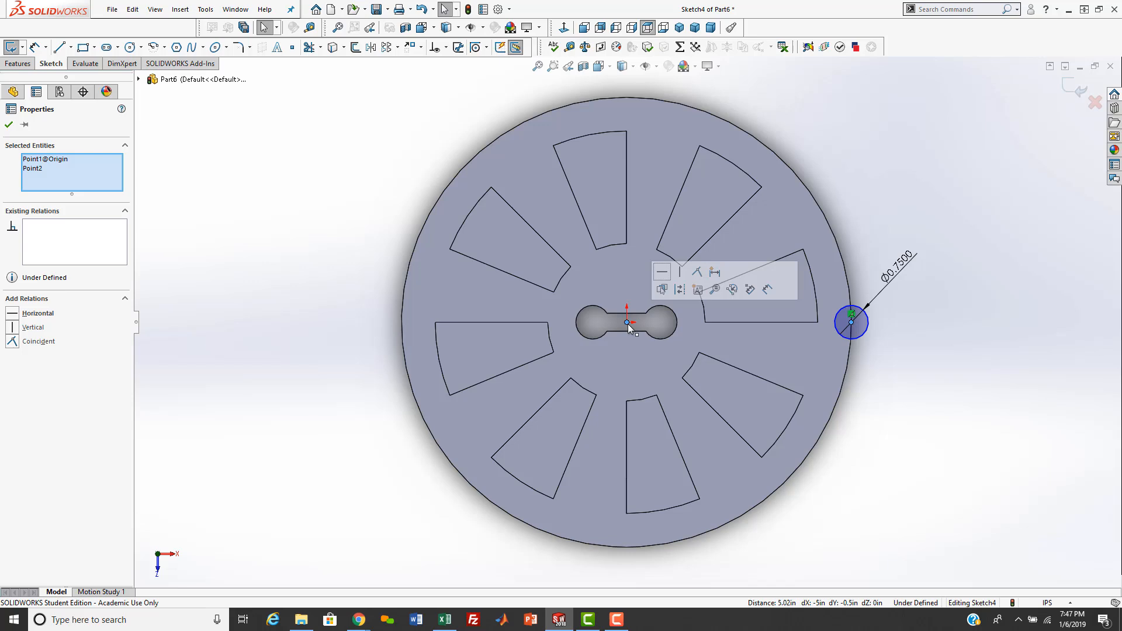
{"action": "left_click", "coordinate": [661, 274]}
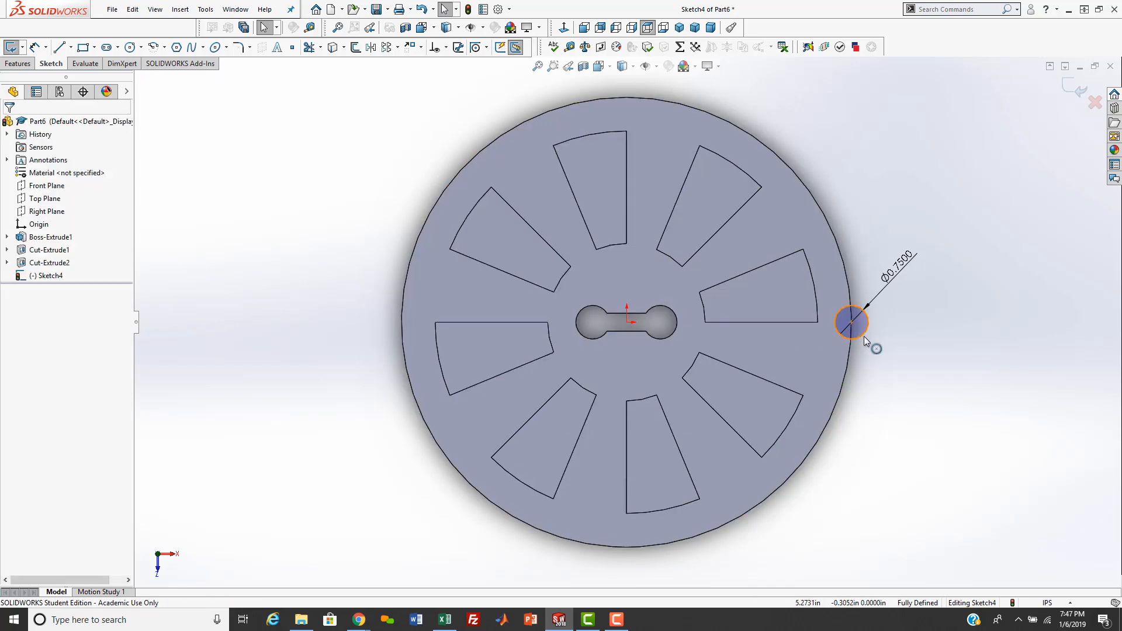
Step: Pattern the 0.75 in circle around the origin with a circular sketch pattern of 4 equally spaced instances over 360 degrees
{"action": "left_click", "coordinate": [864, 337]}
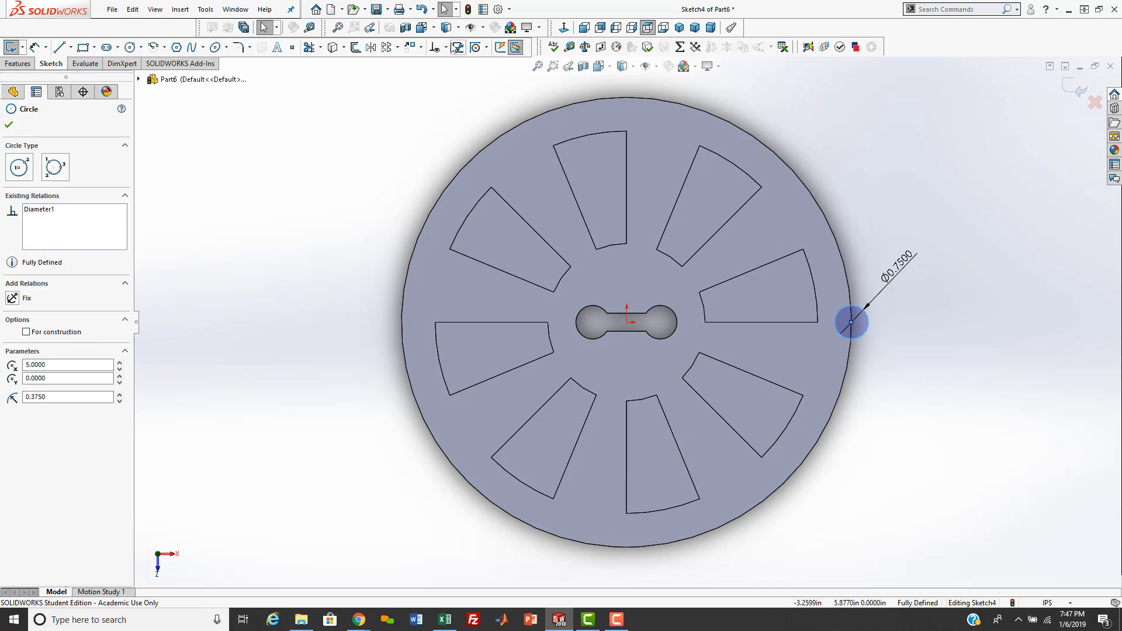
{"action": "left_click", "coordinate": [420, 47]}
{"action": "left_click", "coordinate": [404, 76]}
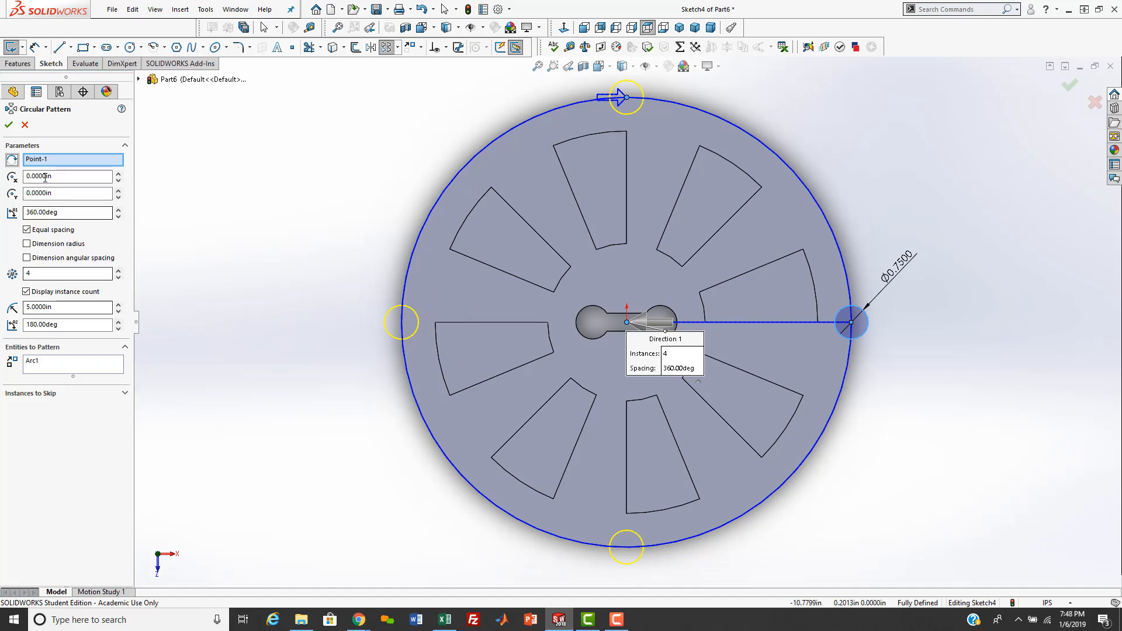
{"action": "left_click", "coordinate": [9, 124]}
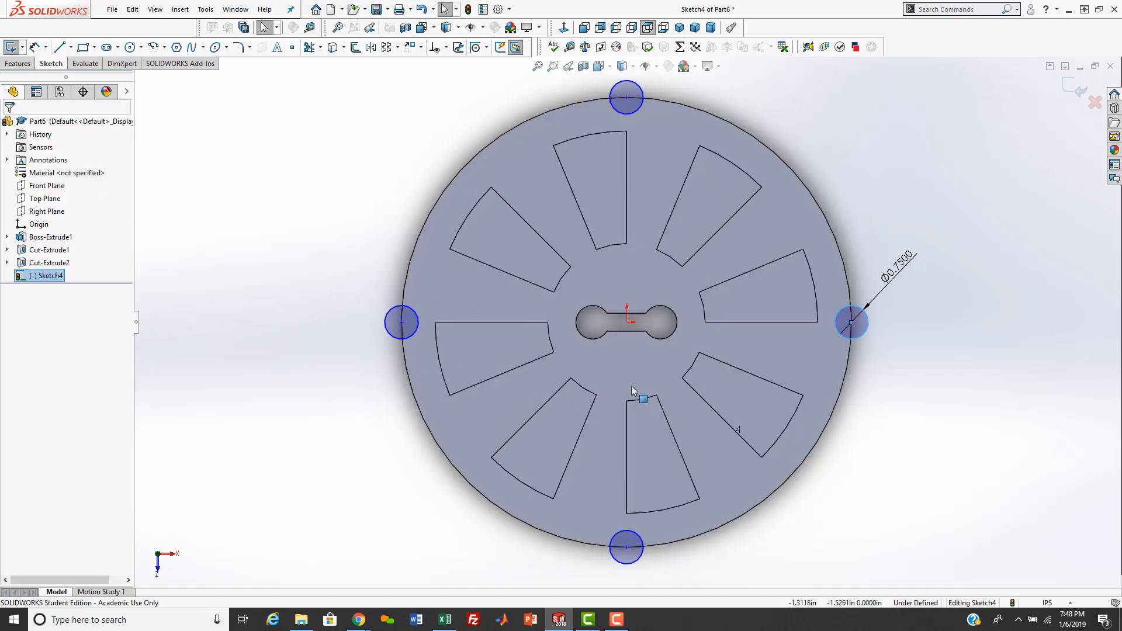
Step: Shift the uppermost patterned circle slightly to the right to test whether the pattern is still free to move
{"action": "scroll", "coordinate": [643, 114], "scroll_direction": "down", "scroll_amount": 3}
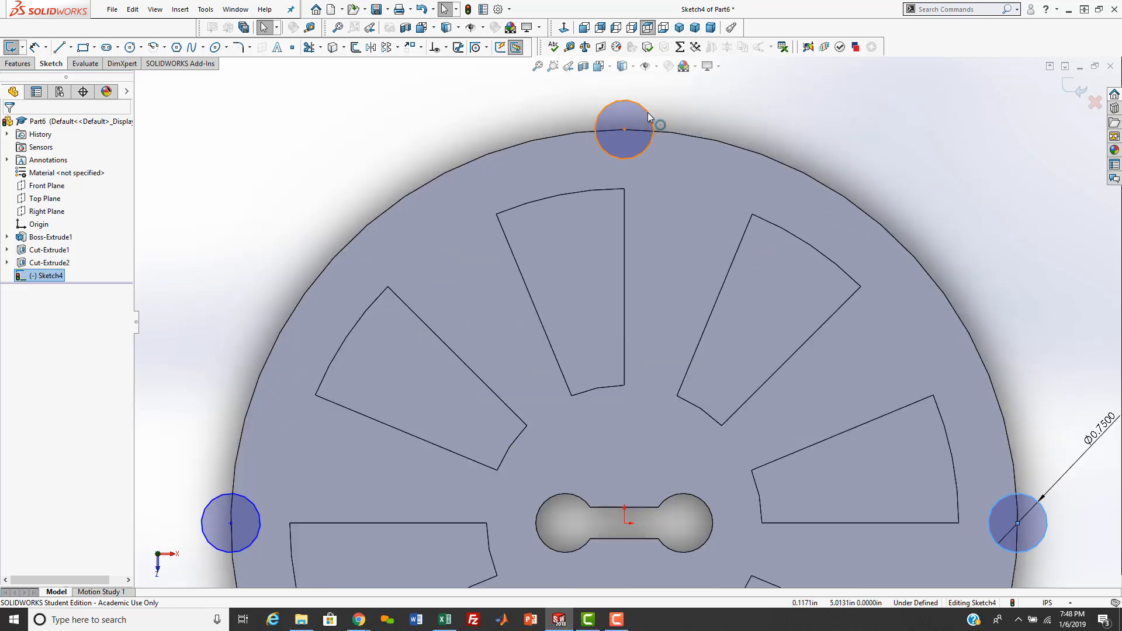
{"action": "left_click", "coordinate": [1021, 337]}
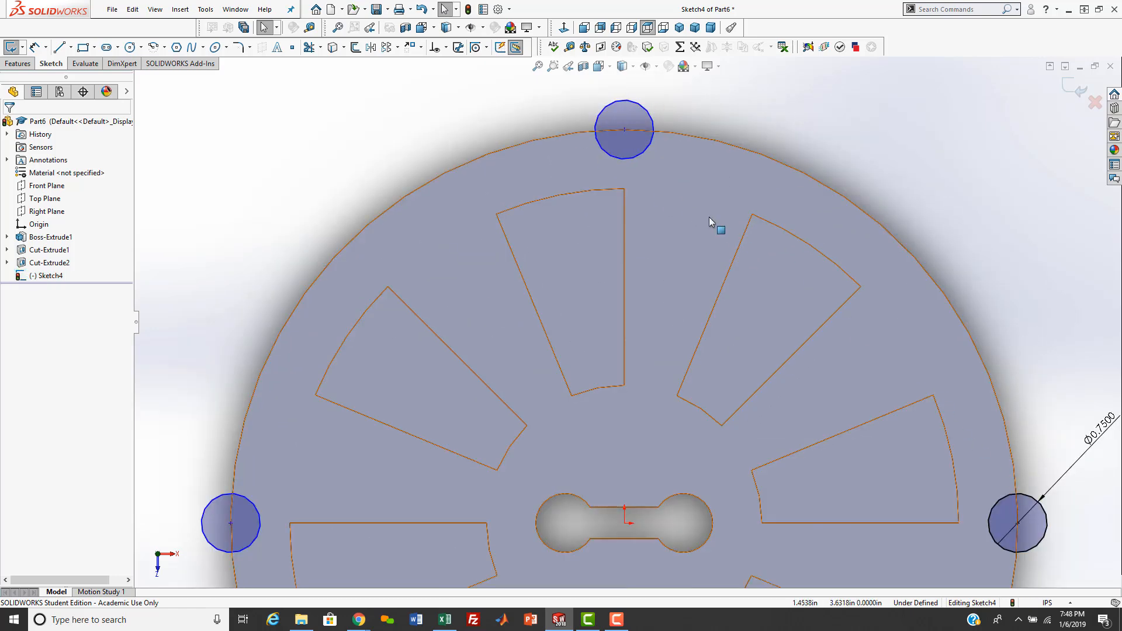
{"action": "mouse_move", "coordinate": [624, 130]}
{"action": "left_mouse_down"}
{"action": "mouse_move", "coordinate": [651, 109]}
{"action": "mouse_move", "coordinate": [627, 123]}
{"action": "mouse_move", "coordinate": [636, 131]}
{"action": "left_mouse_up"}
{"action": "left_click", "coordinate": [692, 124]}
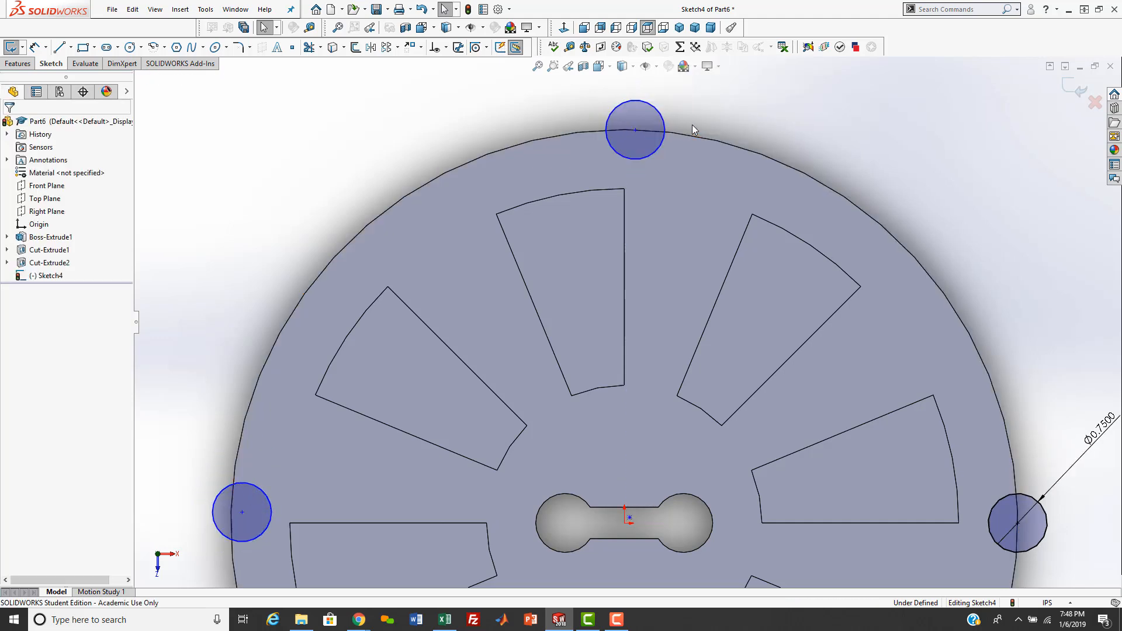
Step: Move the left patterned circle's centre onto the disc's outer edge so that it becomes coincident with the edge
{"action": "scroll", "coordinate": [630, 182], "scroll_direction": "up", "scroll_amount": 4}
{"action": "scroll", "coordinate": [532, 345], "scroll_direction": "down", "scroll_amount": 3}
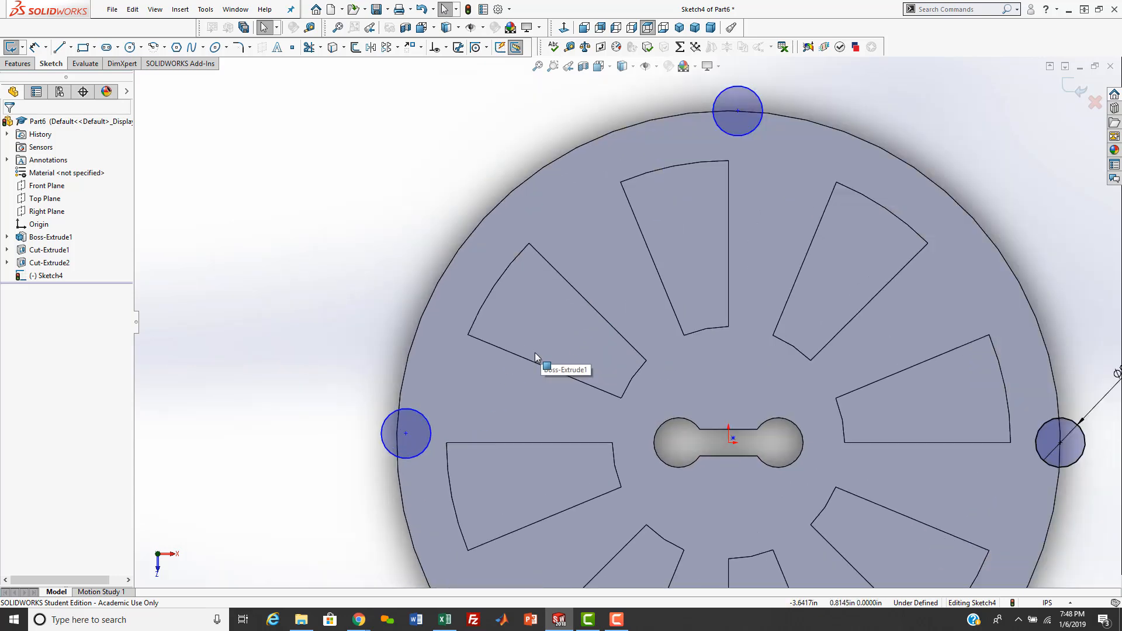
{"action": "scroll", "coordinate": [534, 353], "scroll_direction": "up", "scroll_amount": 5}
{"action": "scroll", "coordinate": [643, 374], "scroll_direction": "down", "scroll_amount": 2}
{"action": "scroll", "coordinate": [467, 349], "scroll_direction": "down", "scroll_amount": 3}
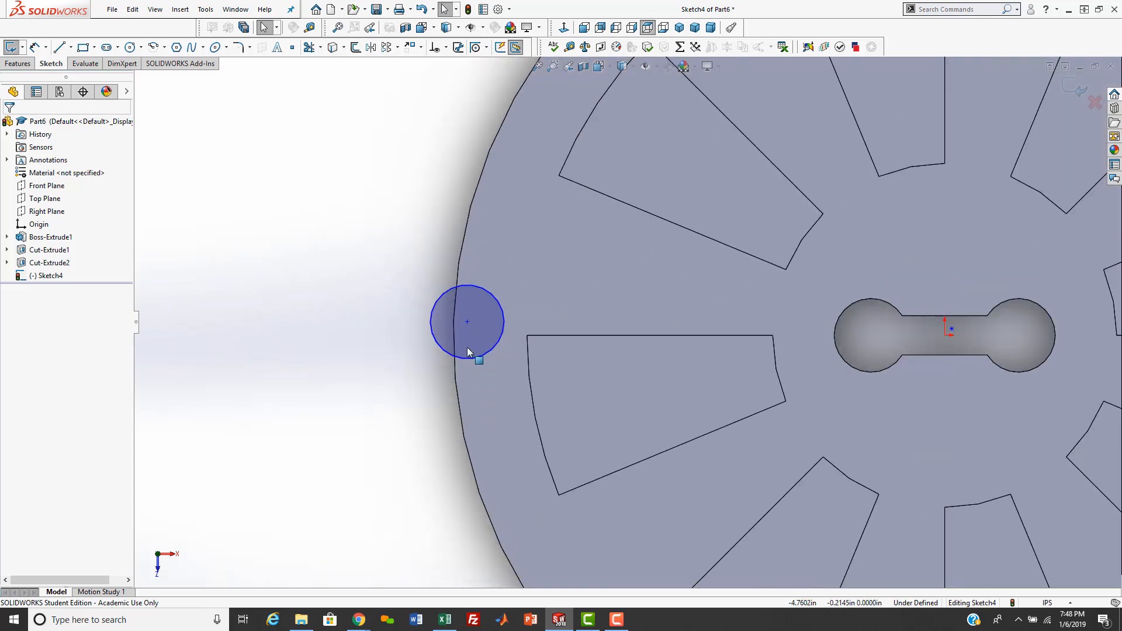
{"action": "mouse_move", "coordinate": [467, 322]}
{"action": "left_mouse_down"}
{"action": "mouse_move", "coordinate": [437, 360]}
{"action": "mouse_move", "coordinate": [453, 337]}
{"action": "left_mouse_up"}
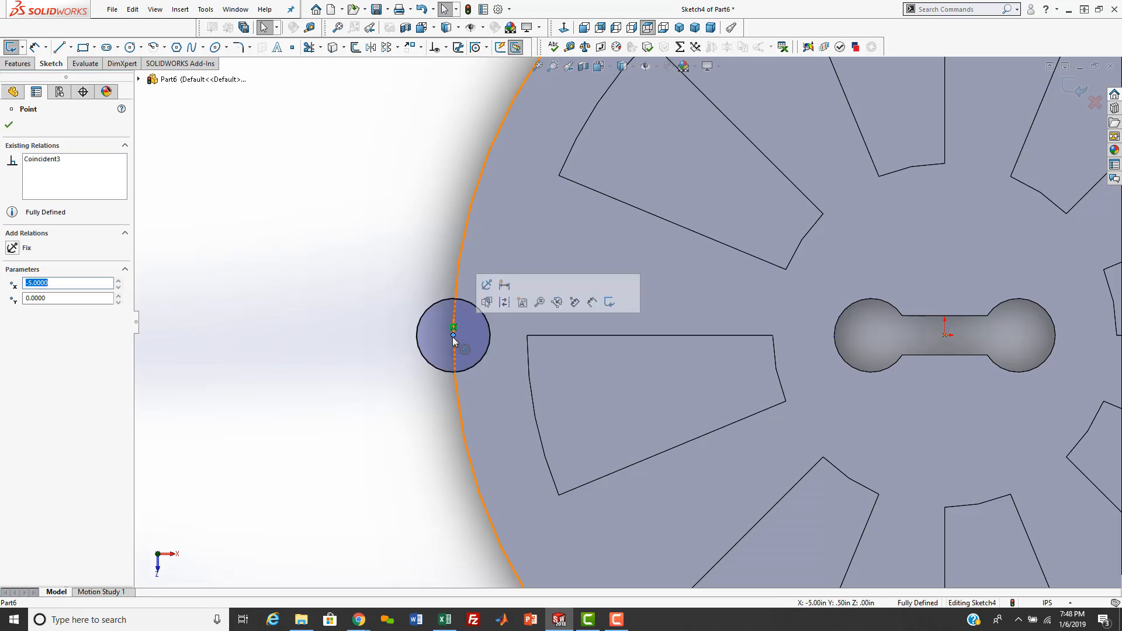
{"action": "left_click", "coordinate": [405, 370]}
Step: Cut the four edge circles into the disc with a Blind Extruded Cut 0.25 in deep
{"action": "scroll", "coordinate": [480, 285], "scroll_direction": "up", "scroll_amount": 6}
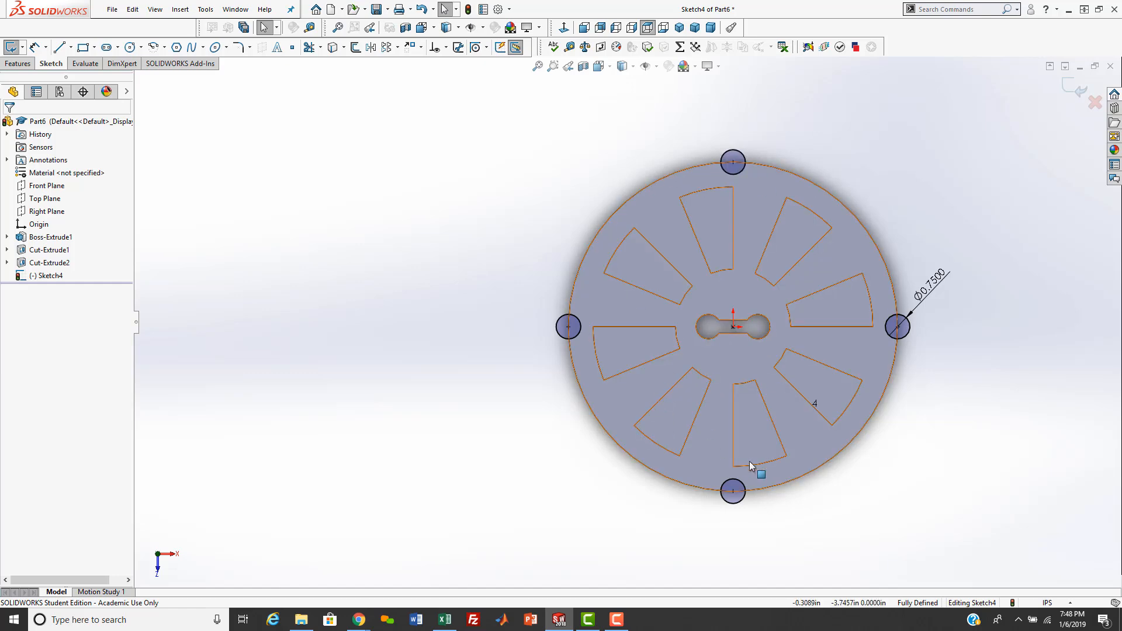
{"action": "scroll", "coordinate": [853, 473], "scroll_direction": "up", "scroll_amount": 2}
{"action": "scroll", "coordinate": [836, 463], "scroll_direction": "down", "scroll_amount": 1}
{"action": "scroll", "coordinate": [651, 178], "scroll_direction": "down", "scroll_amount": 1}
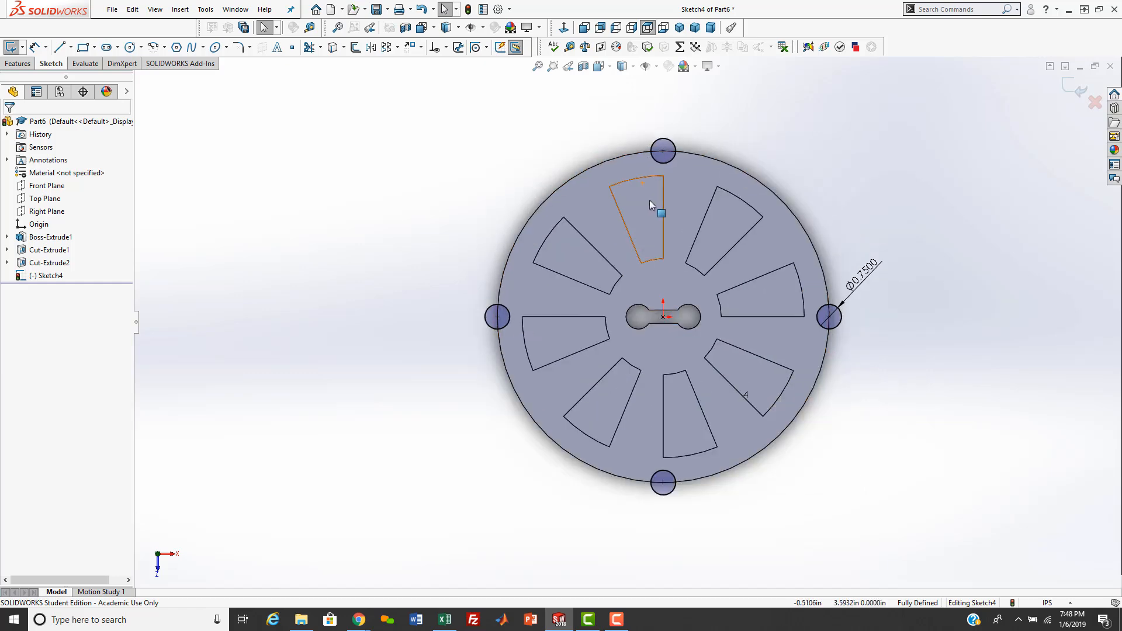
{"action": "left_click", "coordinate": [15, 65]}
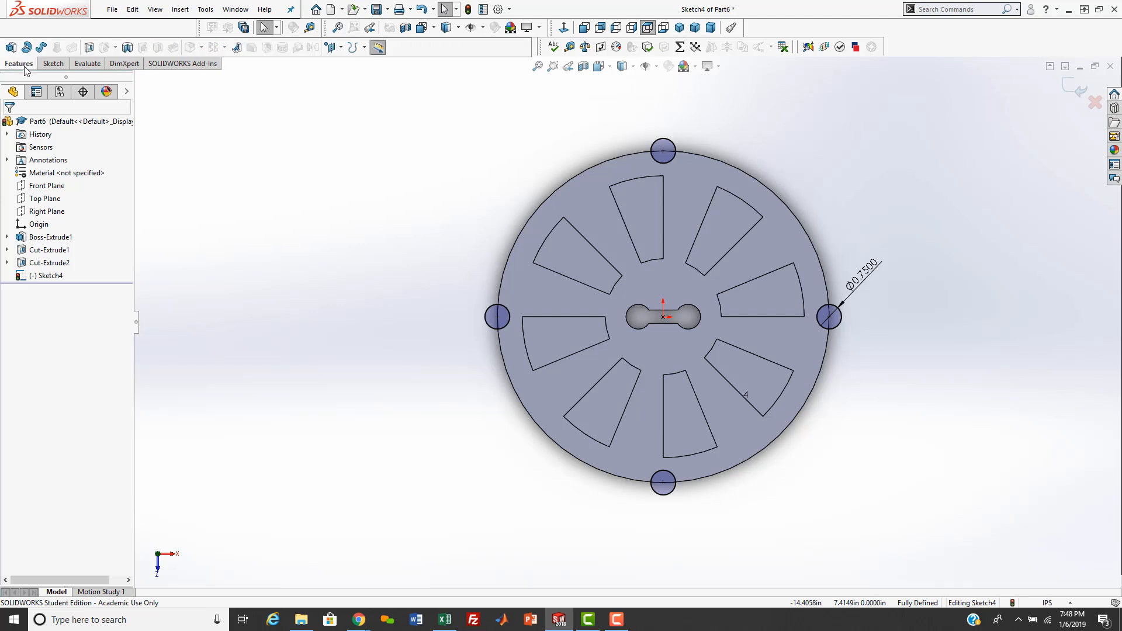
{"action": "left_click", "coordinate": [89, 47]}
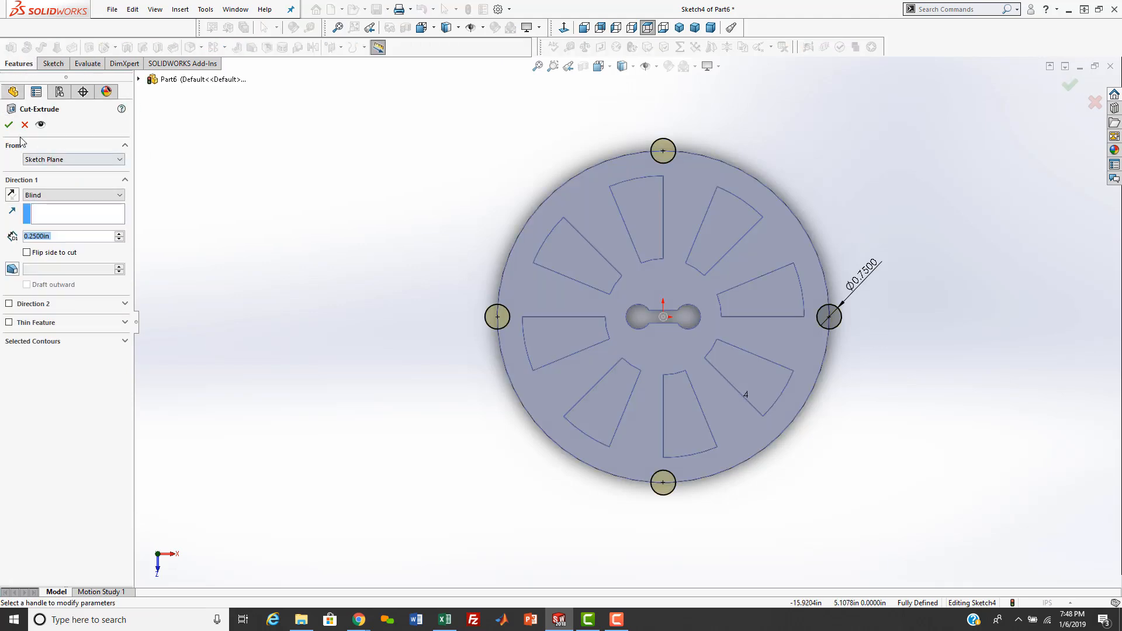
{"action": "left_click", "coordinate": [8, 125]}
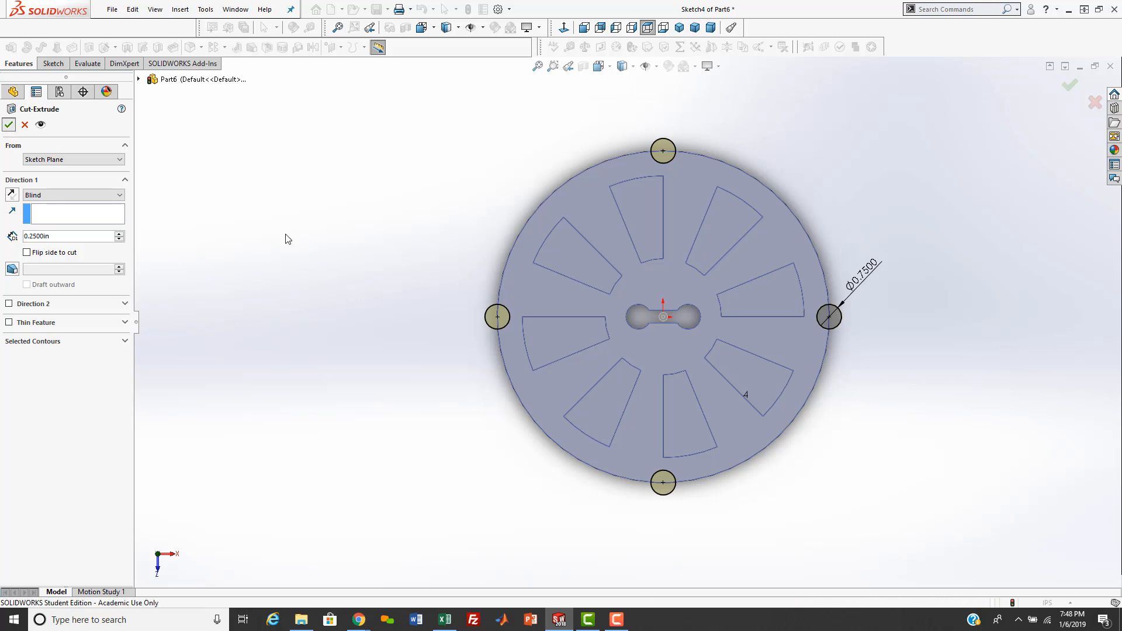
Step: Set the end condition of the four circular rim notches' cut to Through All
{"action": "left_click", "coordinate": [327, 225]}
{"action": "middle_click_drag", "start_coordinate": [376, 236], "coordinate": [331, 192]}
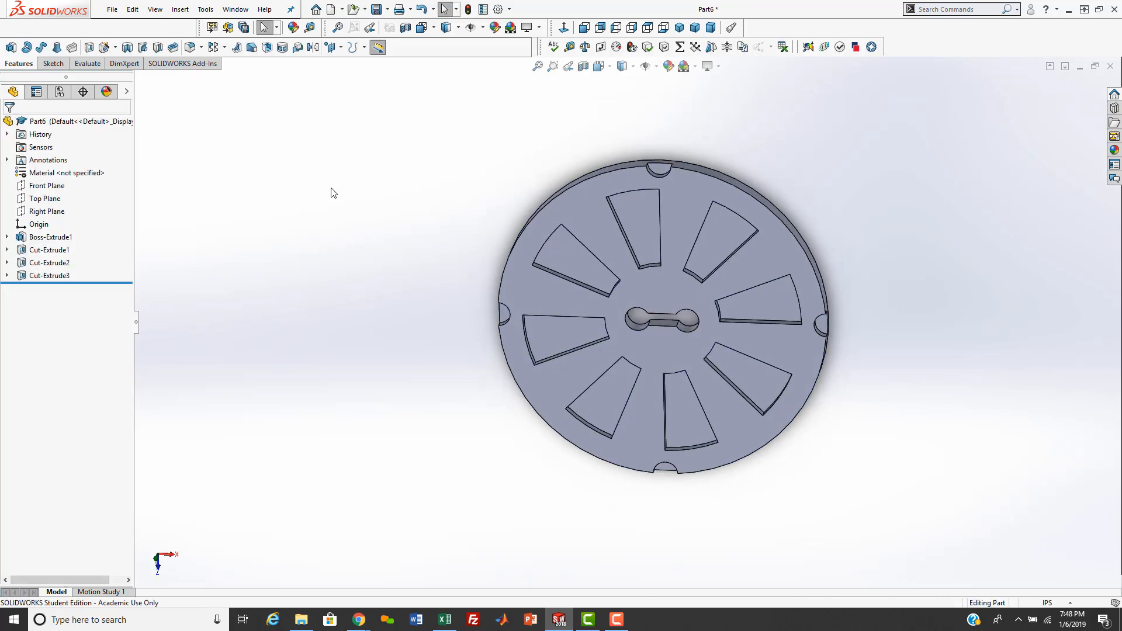
{"action": "middle_click_drag", "start_coordinate": [435, 247], "coordinate": [411, 316]}
{"action": "scroll", "coordinate": [608, 231], "scroll_direction": "down", "scroll_amount": 5}
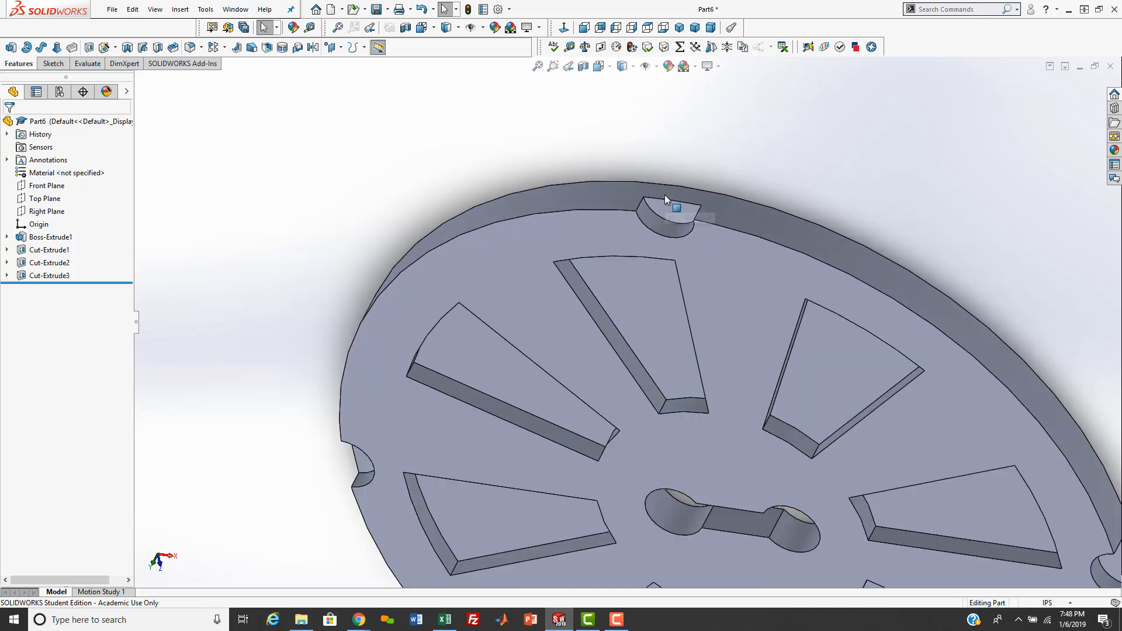
{"action": "left_click", "coordinate": [49, 277]}
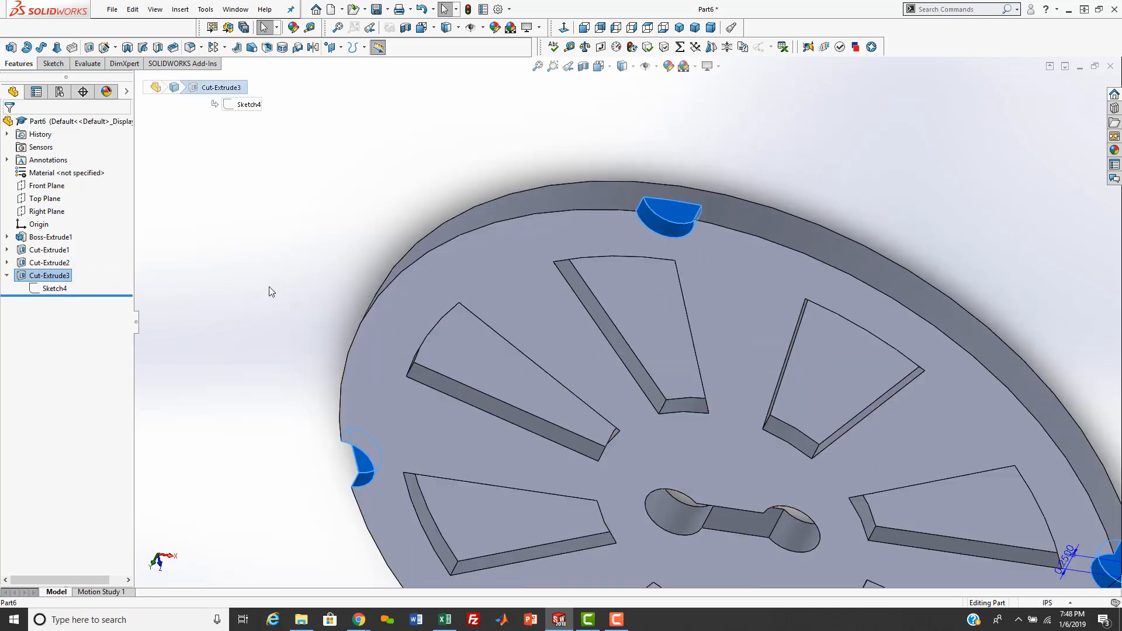
{"action": "scroll", "coordinate": [642, 374], "scroll_direction": "up", "scroll_amount": 5}
{"action": "scroll", "coordinate": [685, 369], "scroll_direction": "down", "scroll_amount": 2}
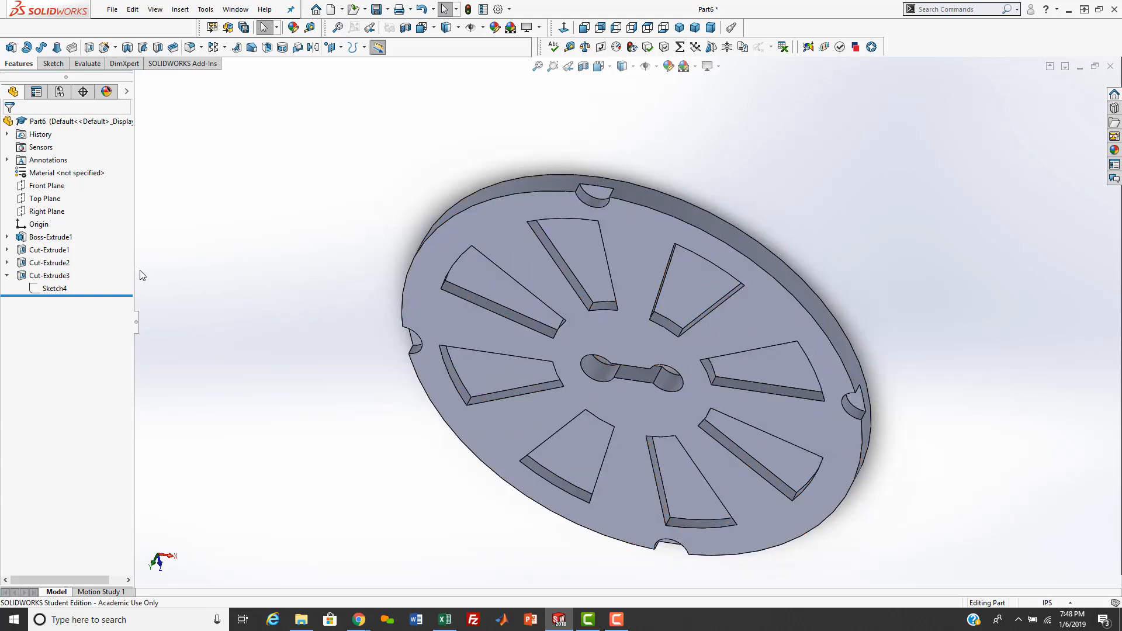
{"action": "right_click", "coordinate": [50, 276]}
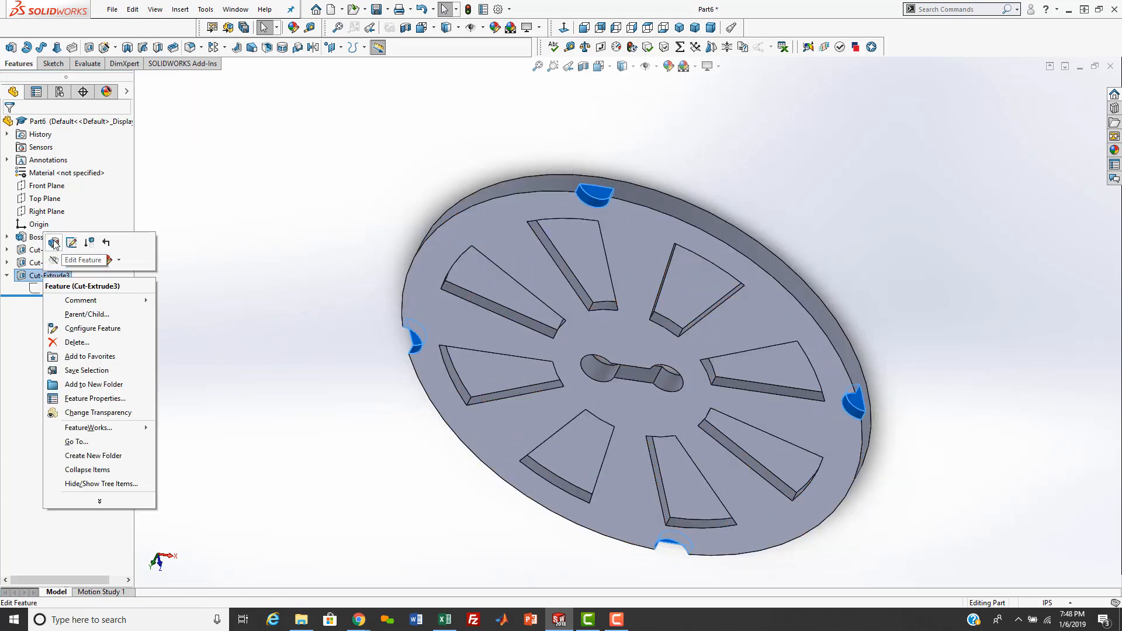
{"action": "left_click", "coordinate": [54, 243]}
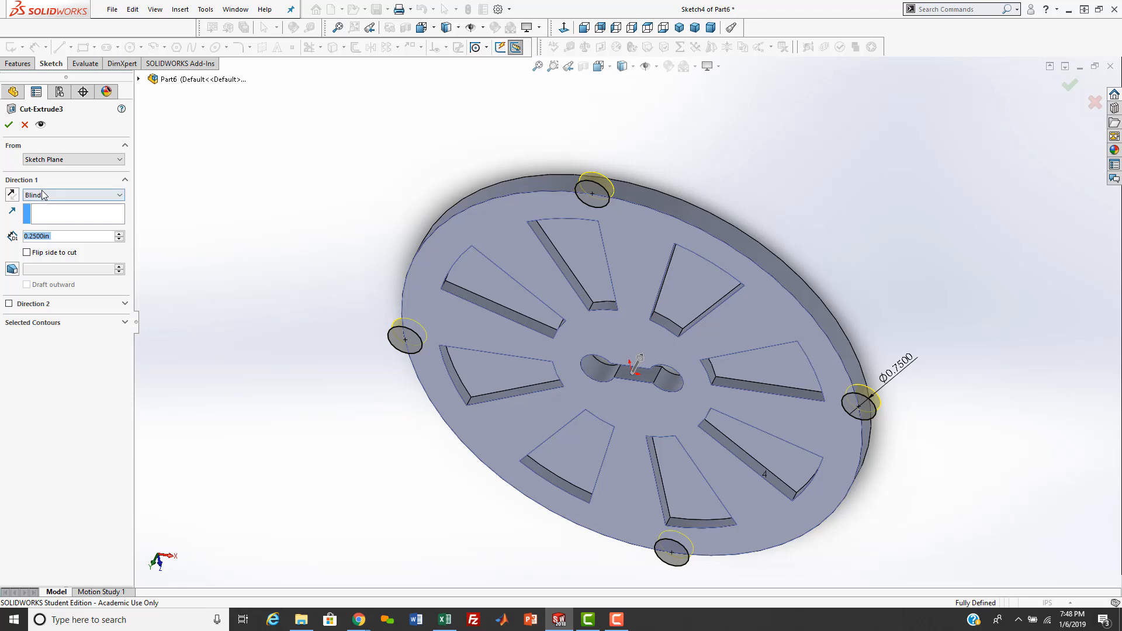
{"action": "left_click", "coordinate": [48, 199]}
{"action": "left_click", "coordinate": [44, 213]}
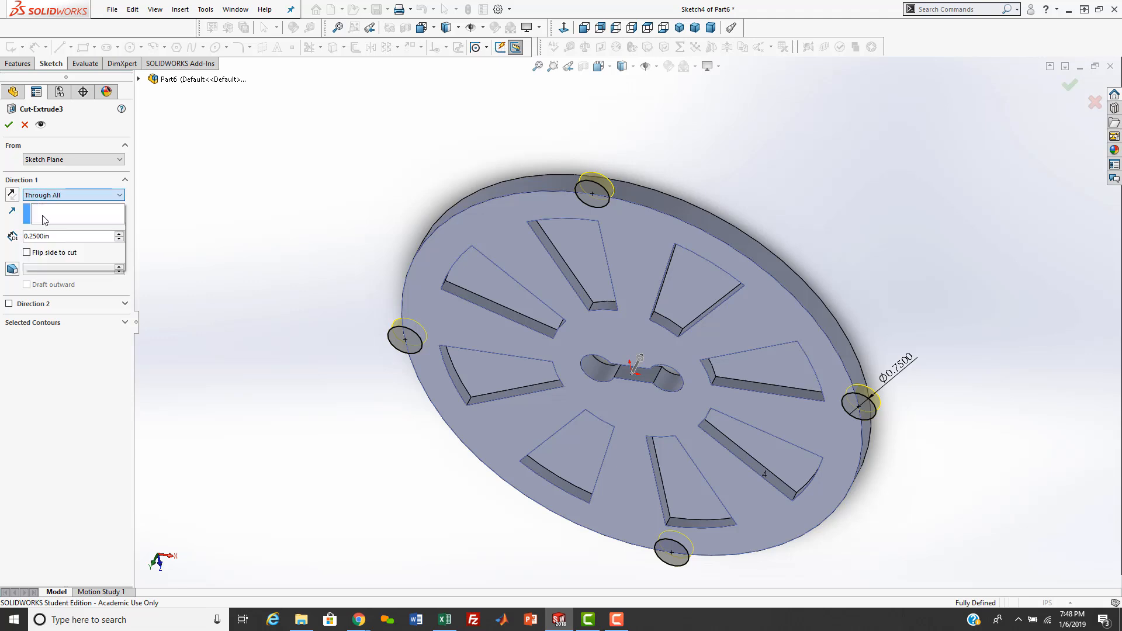
{"action": "left_click", "coordinate": [8, 124]}
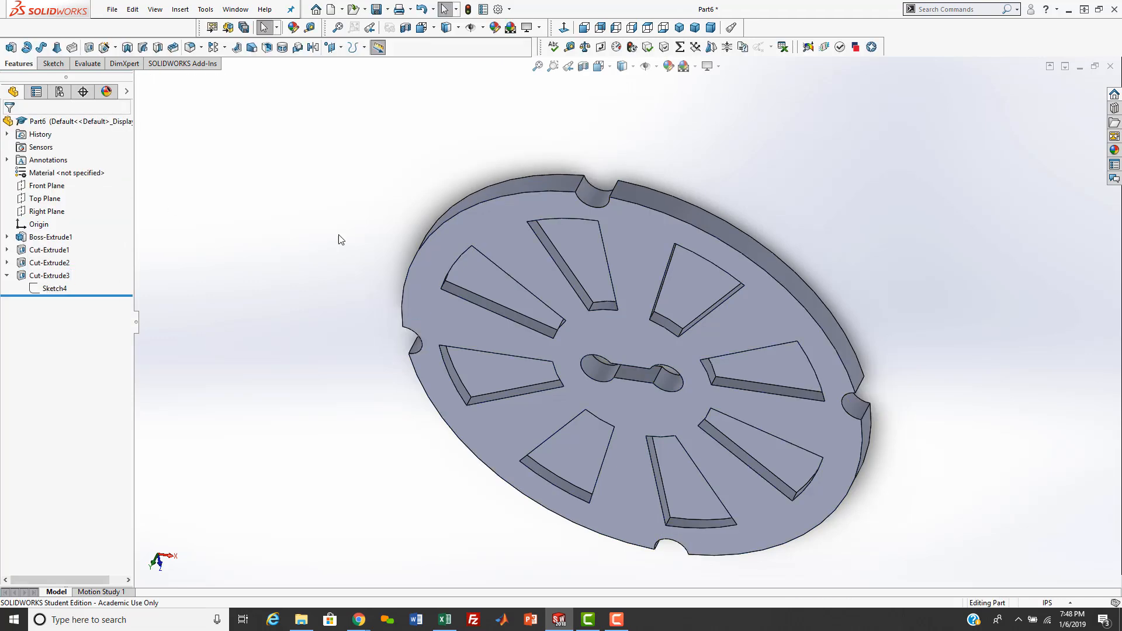
Step: Save the part as Cover Plate Book in the Documents > Grading > SolidWorks folder
{"action": "middle_click_drag", "start_coordinate": [455, 222], "coordinate": [668, 157]}
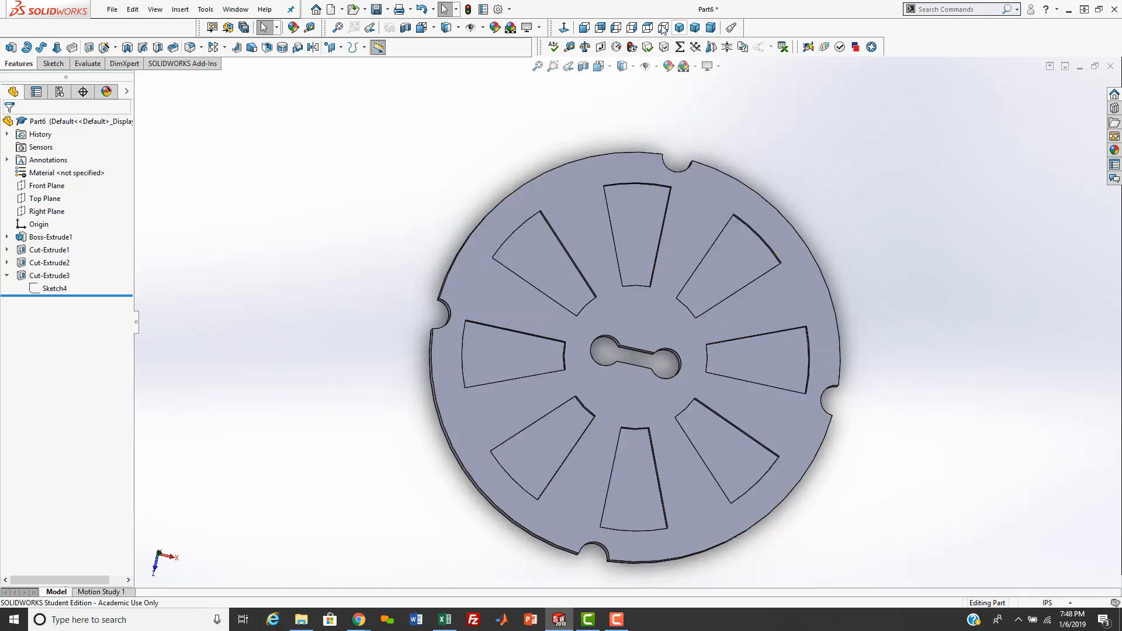
{"action": "left_click", "coordinate": [680, 28]}
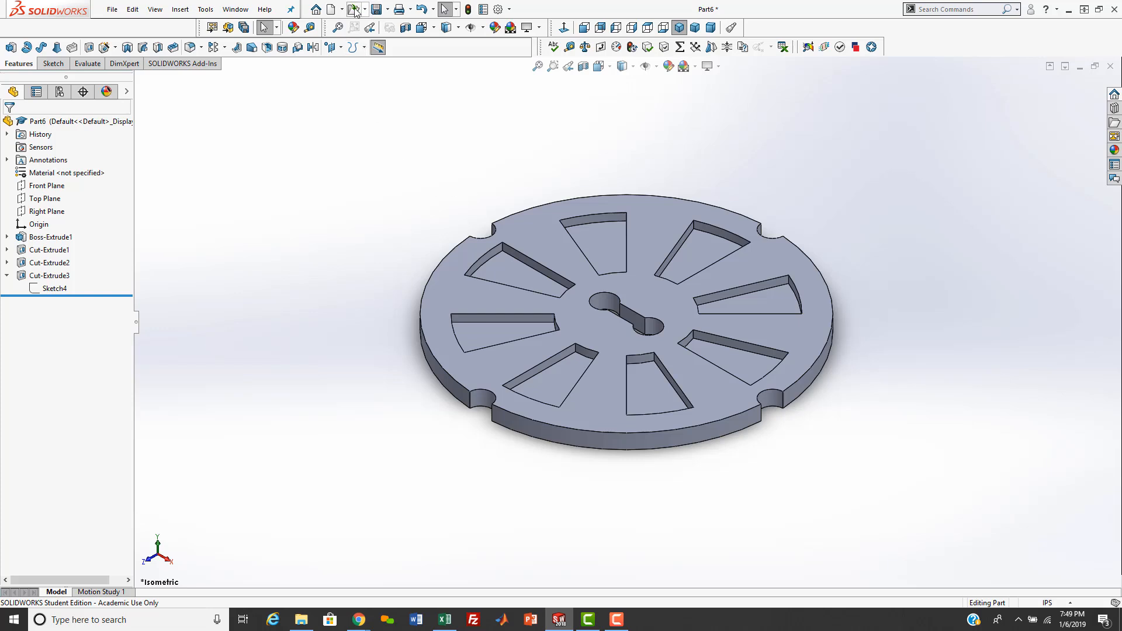
{"action": "key", "text": "ctrl+s"}
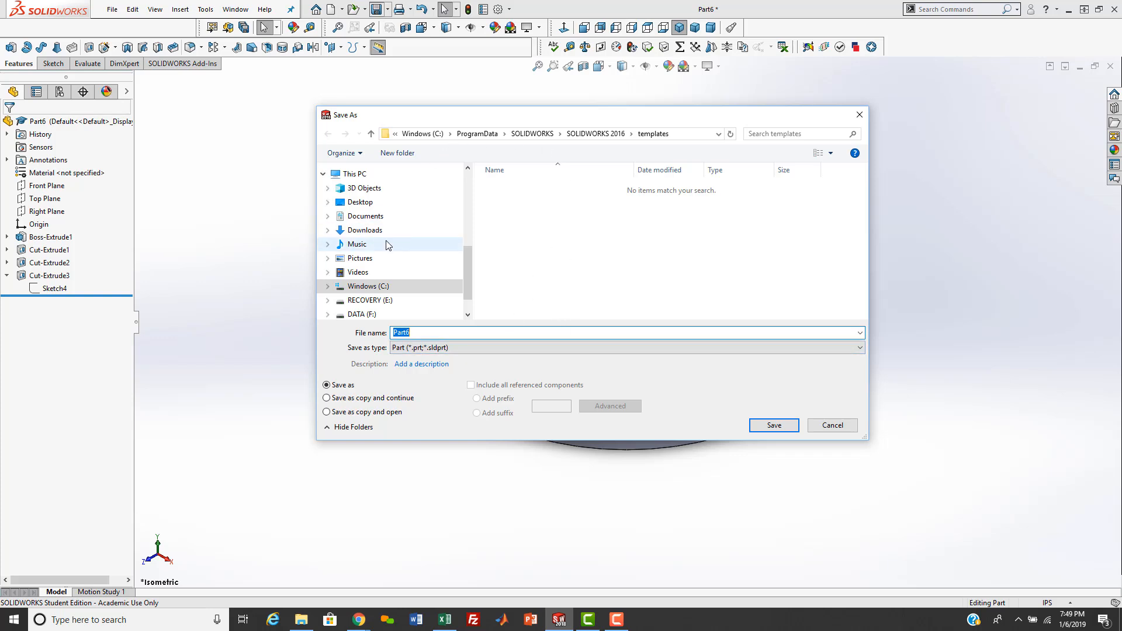
{"action": "scroll", "coordinate": [386, 244], "scroll_direction": "up", "scroll_amount": 2}
{"action": "scroll", "coordinate": [386, 244], "scroll_direction": "up", "scroll_amount": 3}
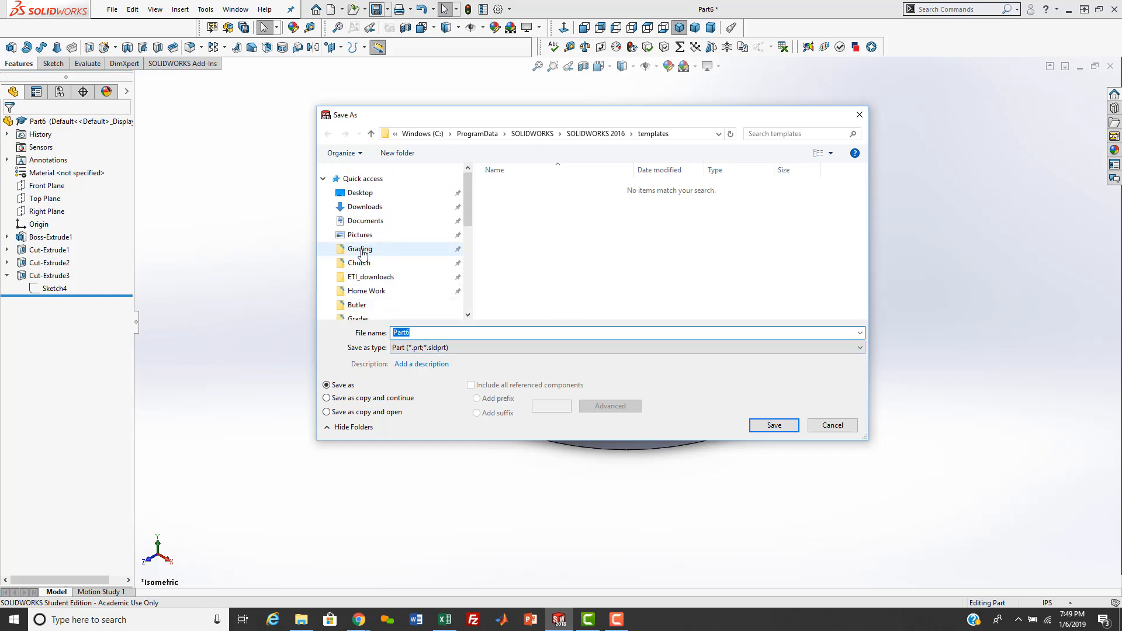
{"action": "left_click", "coordinate": [360, 248]}
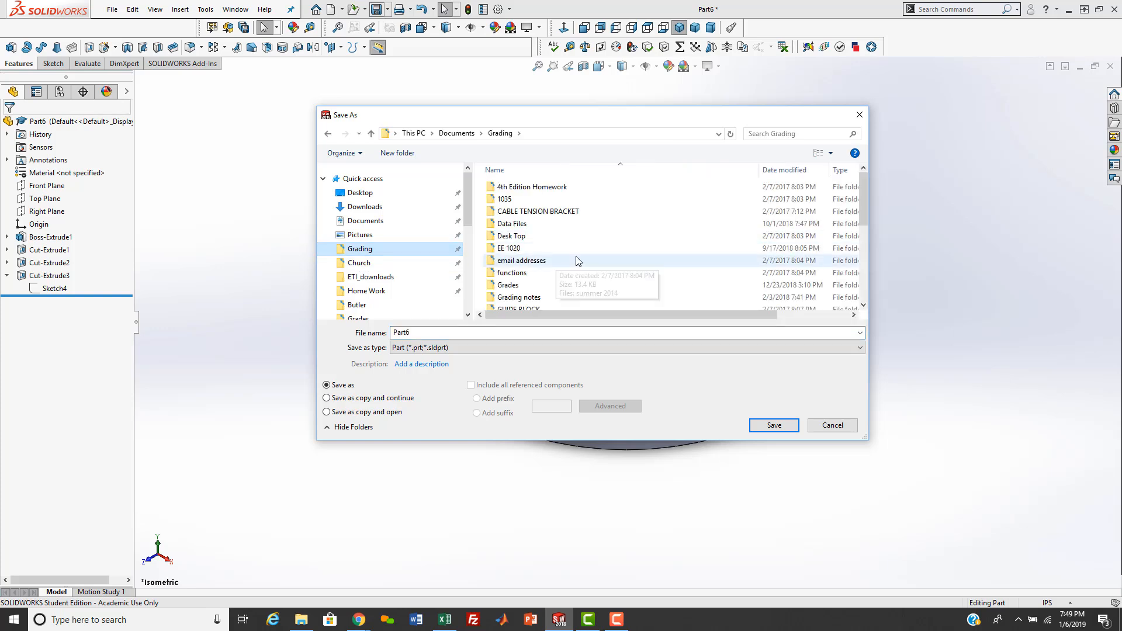
{"action": "scroll", "coordinate": [555, 234], "scroll_direction": "up", "scroll_amount": 1}
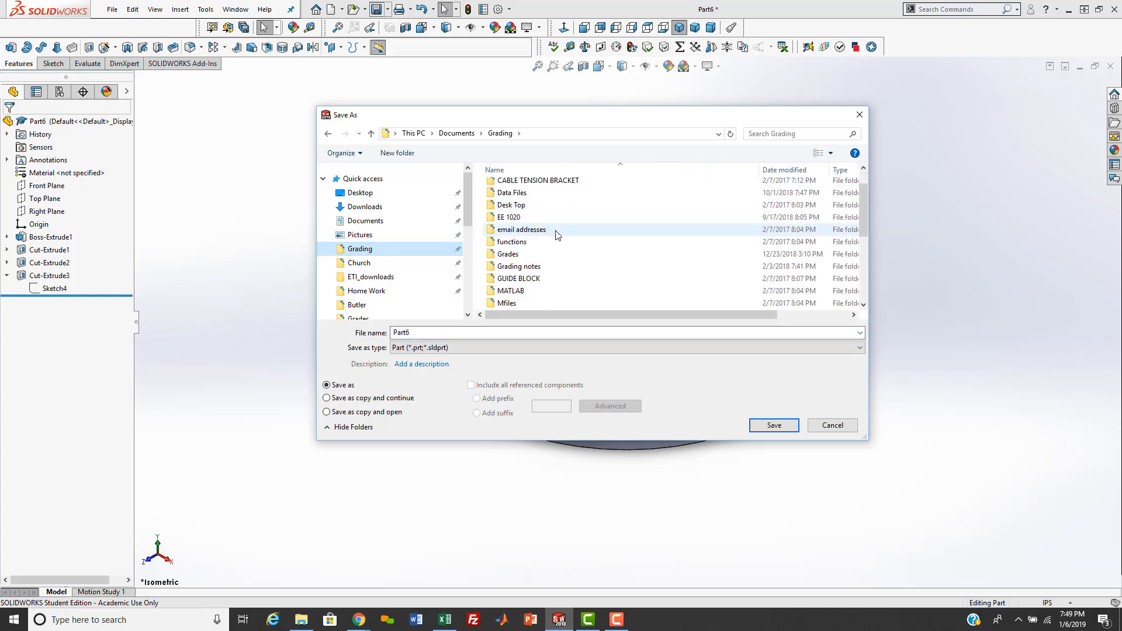
{"action": "scroll", "coordinate": [555, 238], "scroll_direction": "down", "scroll_amount": 1}
{"action": "scroll", "coordinate": [553, 237], "scroll_direction": "down", "scroll_amount": 3}
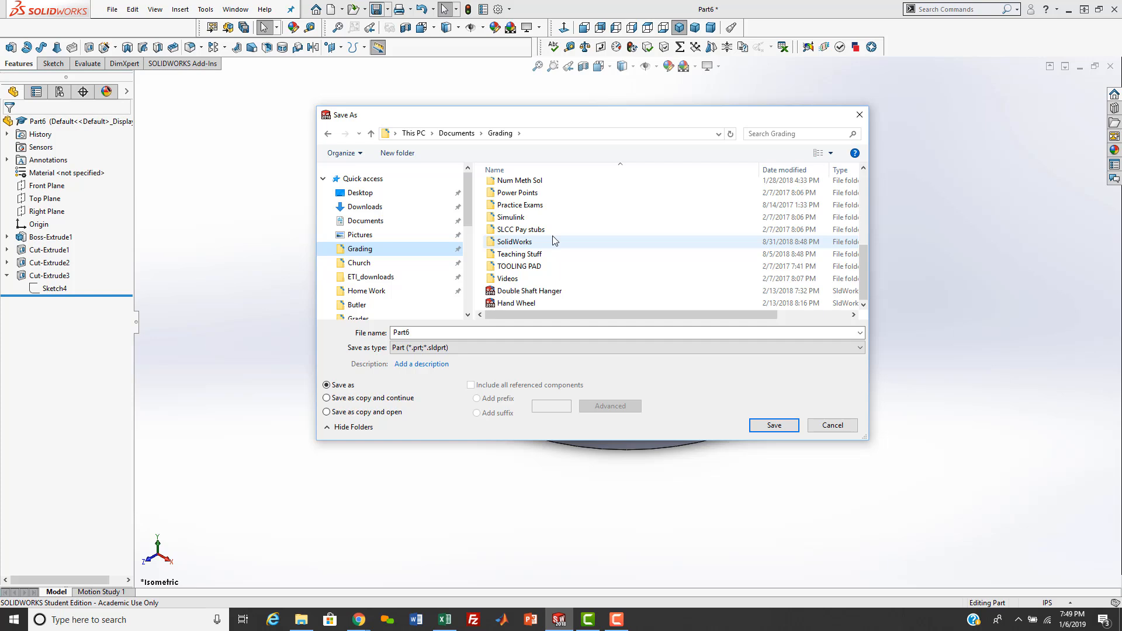
{"action": "double_click", "coordinate": [508, 242]}
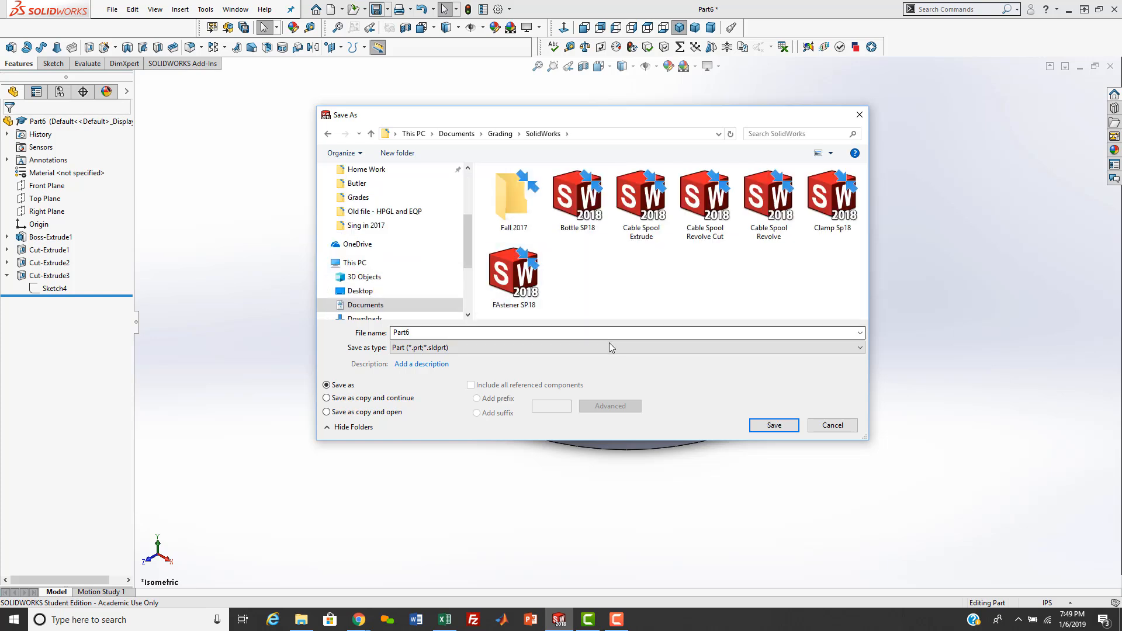
{"action": "double_click", "coordinate": [421, 337]}
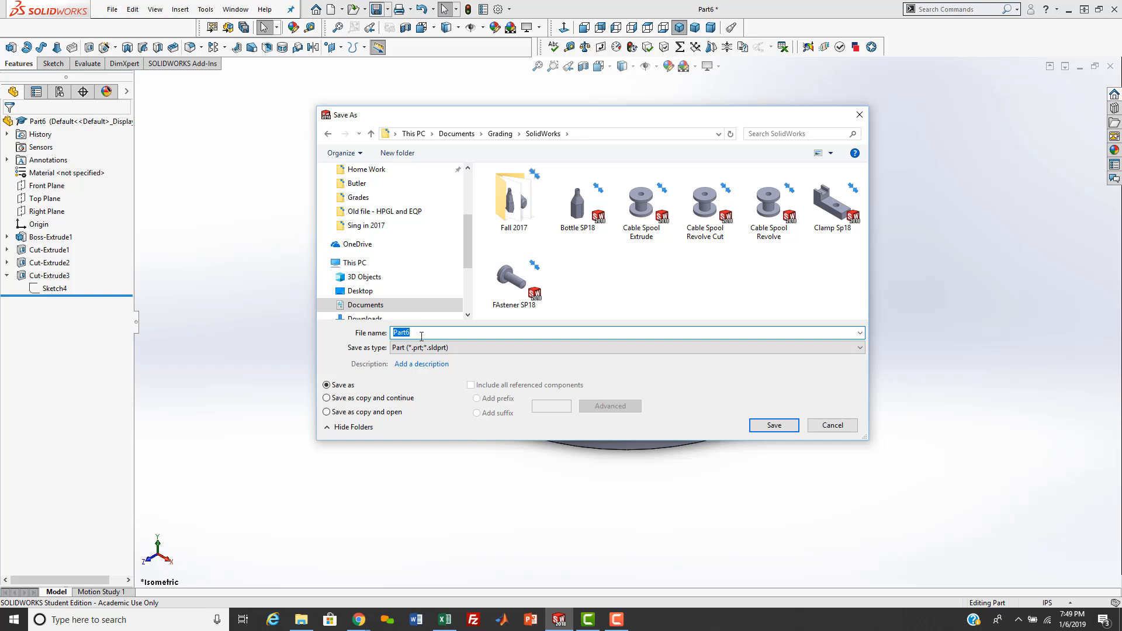
{"action": "type", "text": "Cover Plate Book"}
{"action": "key", "text": "Return"}
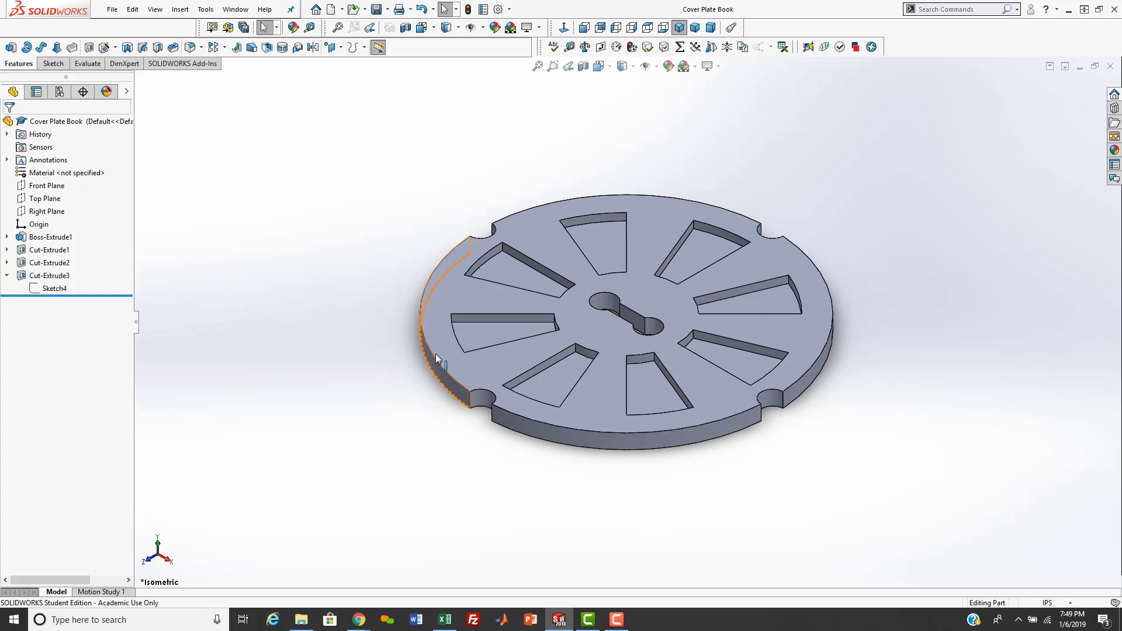
Step: Close the saved cover plate and create a new part document
{"action": "left_click", "coordinate": [1110, 66]}
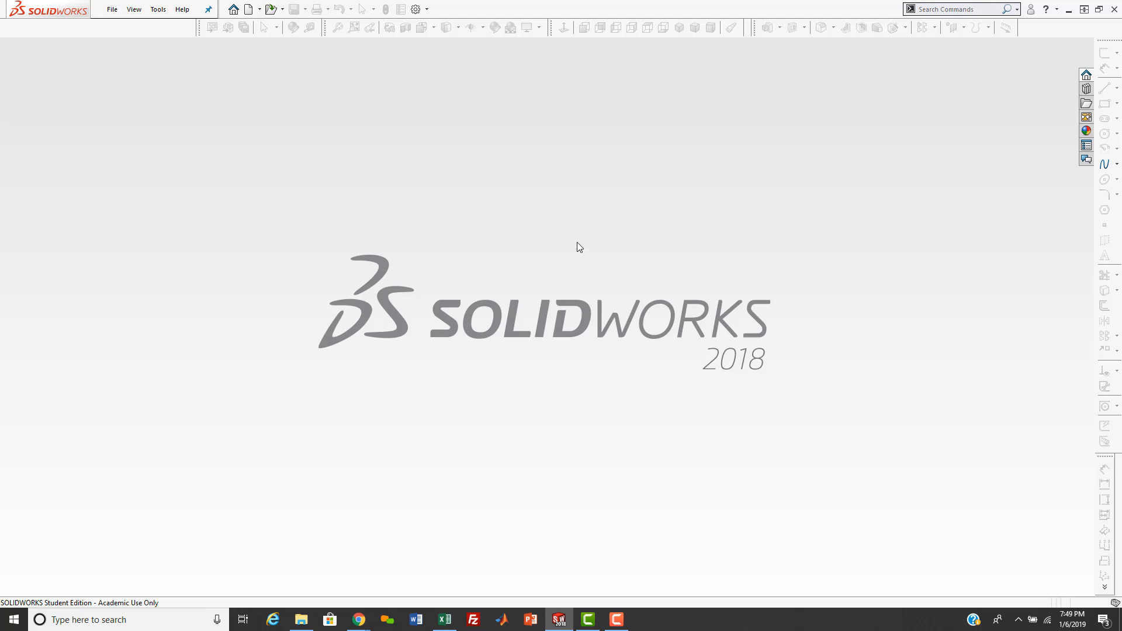
{"action": "left_click", "coordinate": [247, 11]}
{"action": "double_click", "coordinate": [232, 221]}
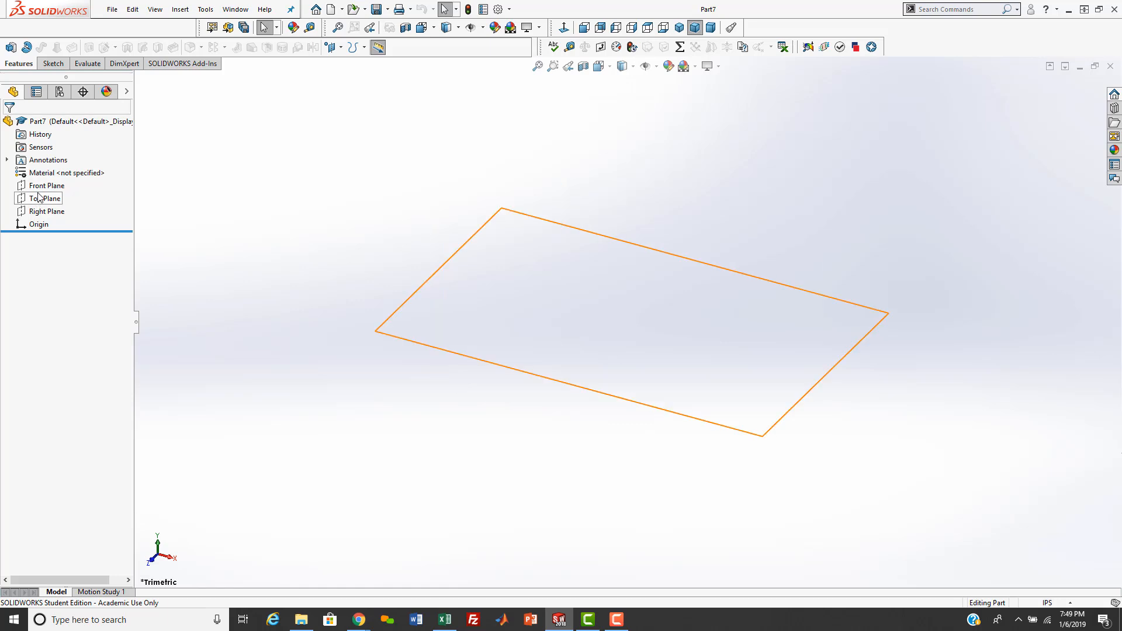
Step: Sketch a circle centred on the origin on the Top Plane for an extruded boss and dimension its diameter to 10 in
{"action": "left_click", "coordinate": [41, 199]}
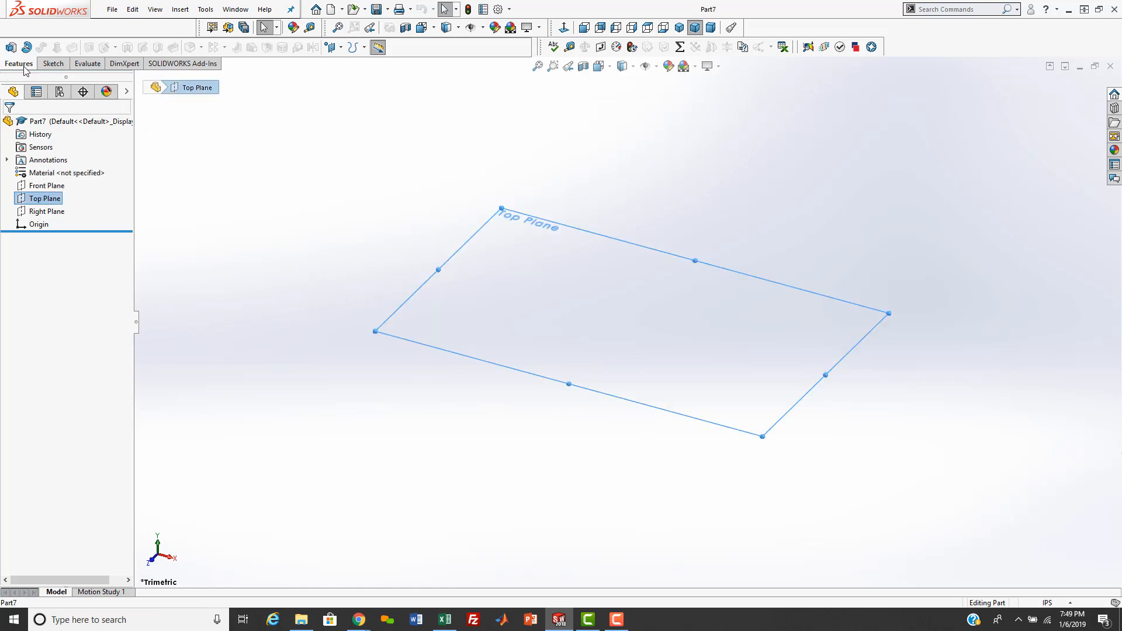
{"action": "left_click", "coordinate": [11, 50]}
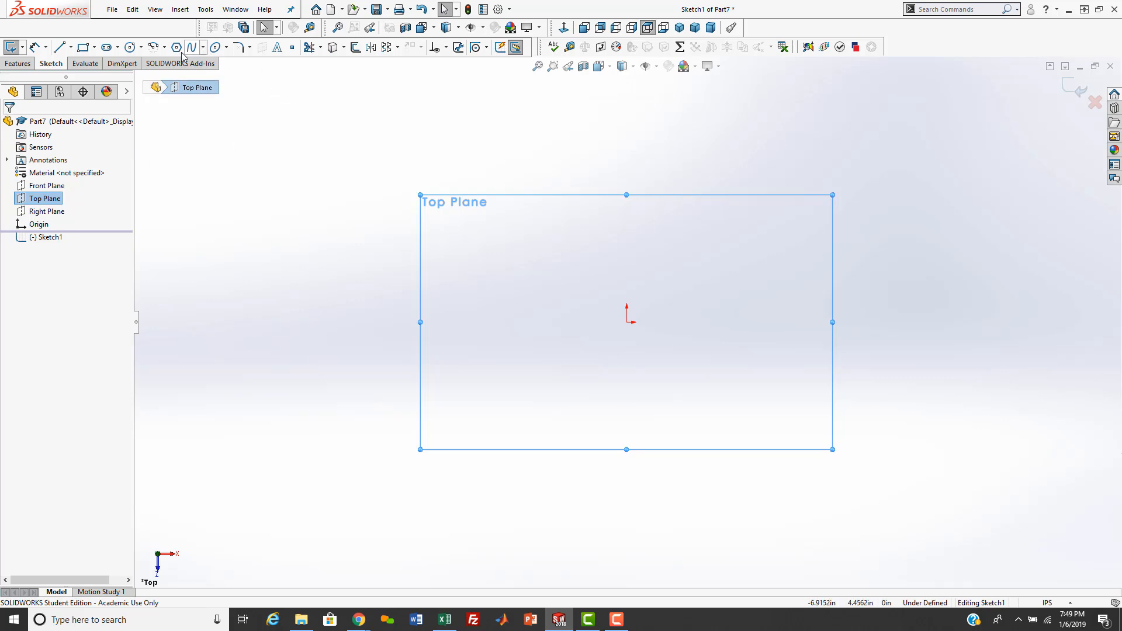
{"action": "left_click", "coordinate": [130, 47]}
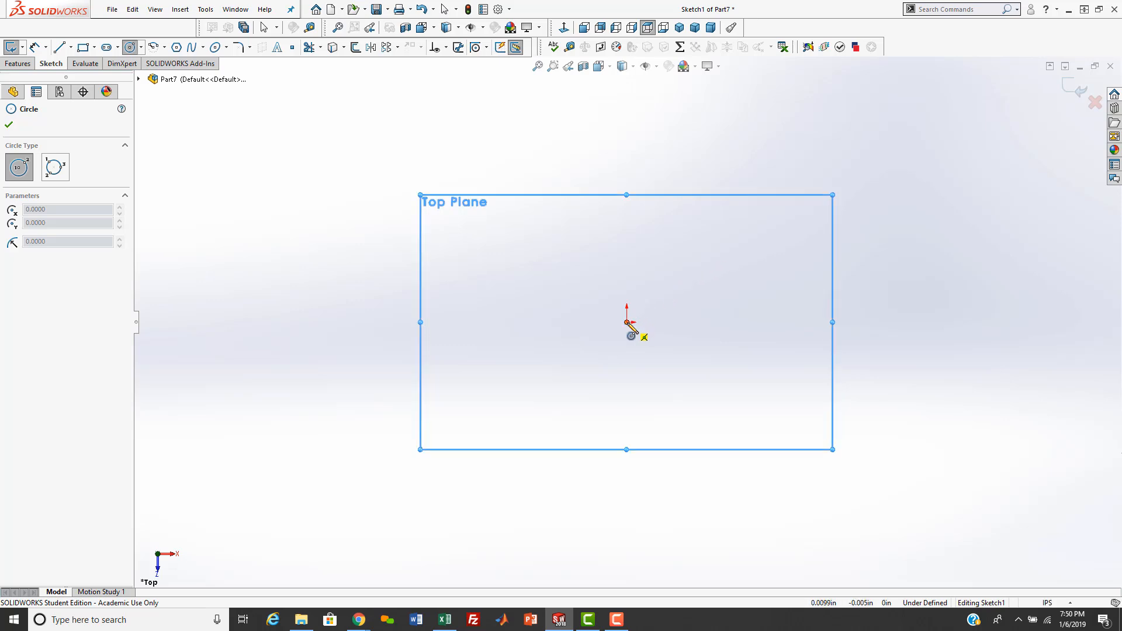
{"action": "mouse_move", "coordinate": [627, 322]}
{"action": "left_mouse_down"}
{"action": "mouse_move", "coordinate": [668, 358]}
{"action": "mouse_move", "coordinate": [737, 467]}
{"action": "left_mouse_up"}
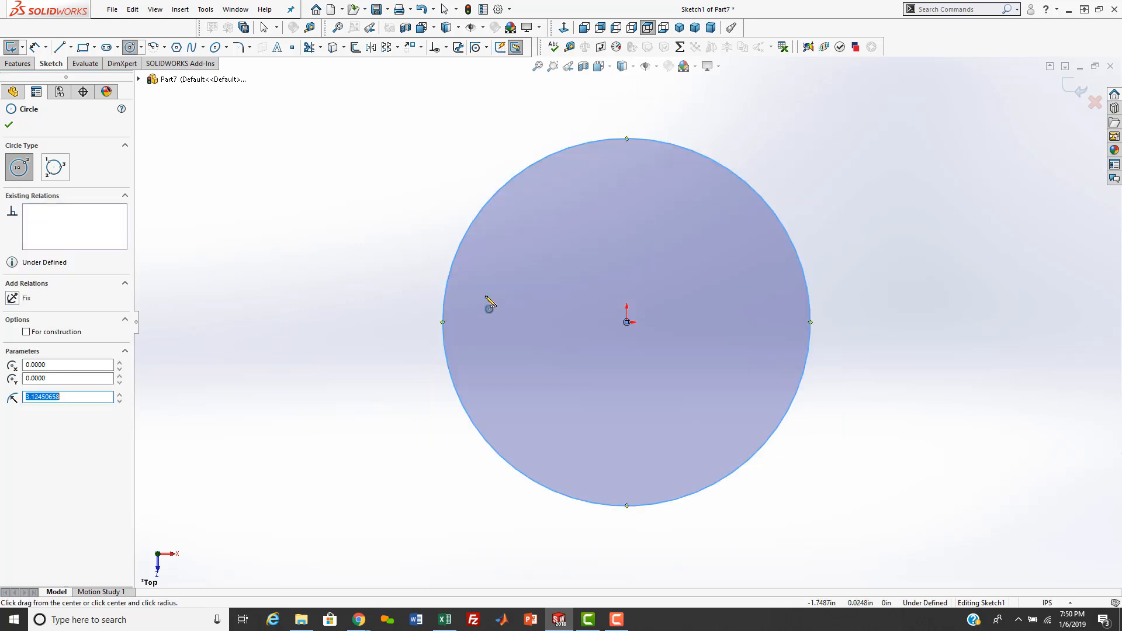
{"action": "right_click_drag", "start_coordinate": [394, 314], "coordinate": [393, 226]}
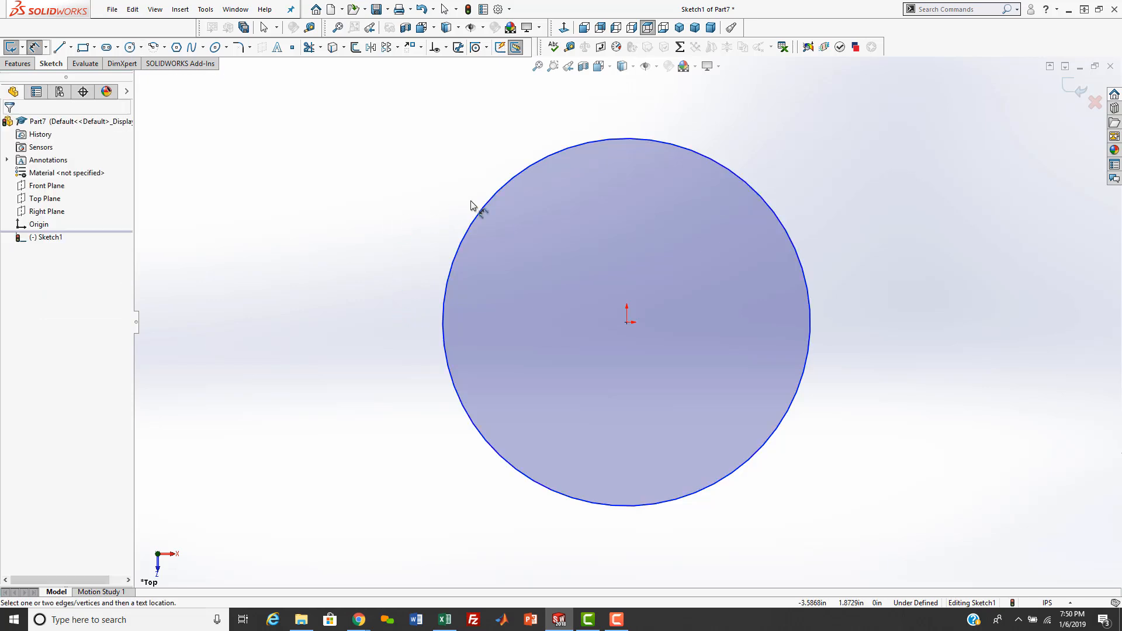
{"action": "left_click", "coordinate": [733, 175]}
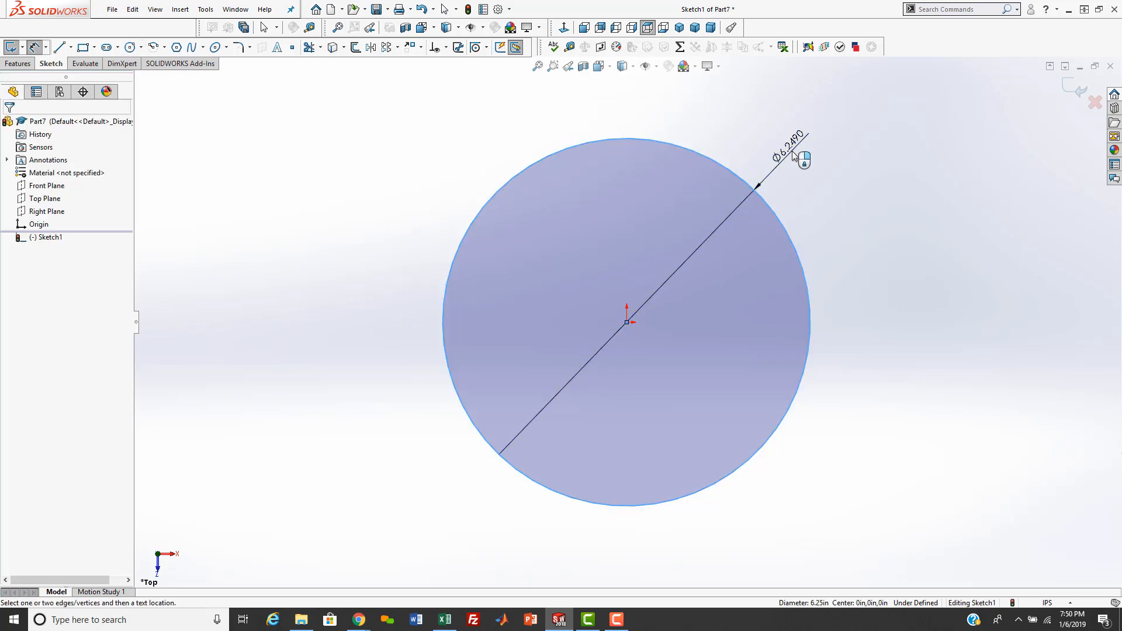
{"action": "left_click", "coordinate": [796, 157]}
{"action": "type", "text": "10"}
{"action": "key", "text": "Return"}
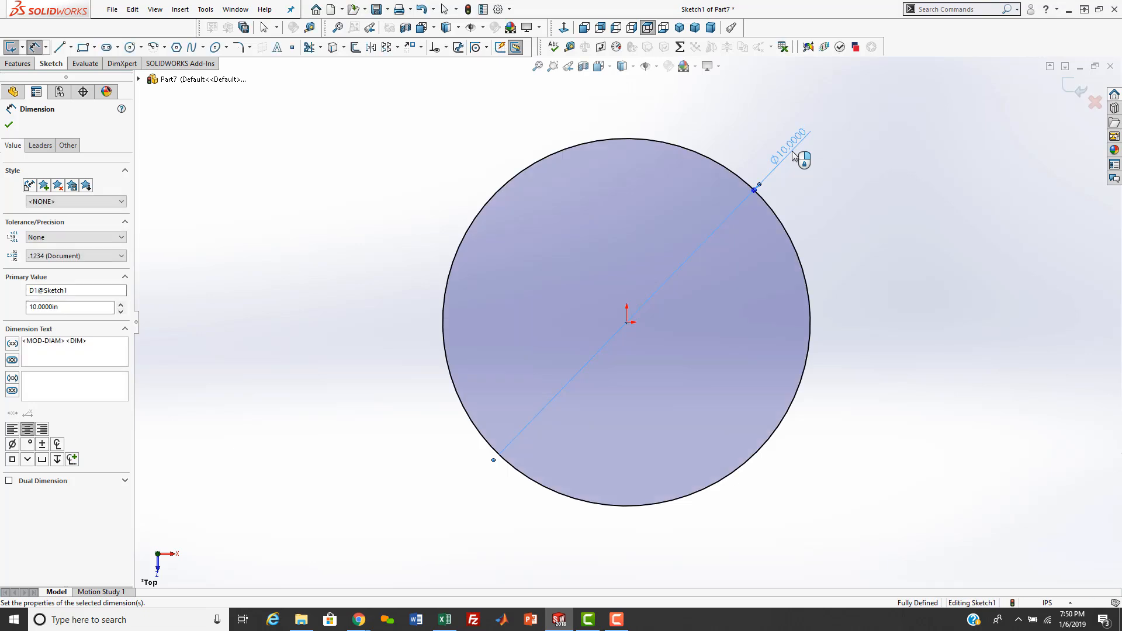
Step: Extrude the 10 in circle as a Mid Plane boss with a total depth of 0.5 in
{"action": "left_click", "coordinate": [1073, 88]}
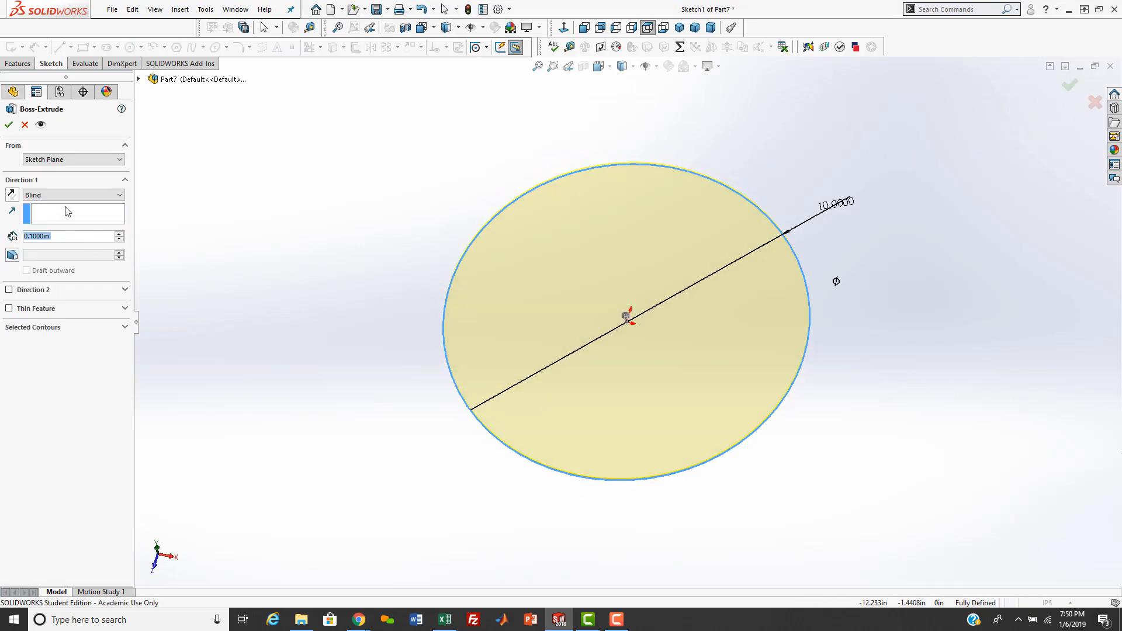
{"action": "left_click", "coordinate": [65, 200]}
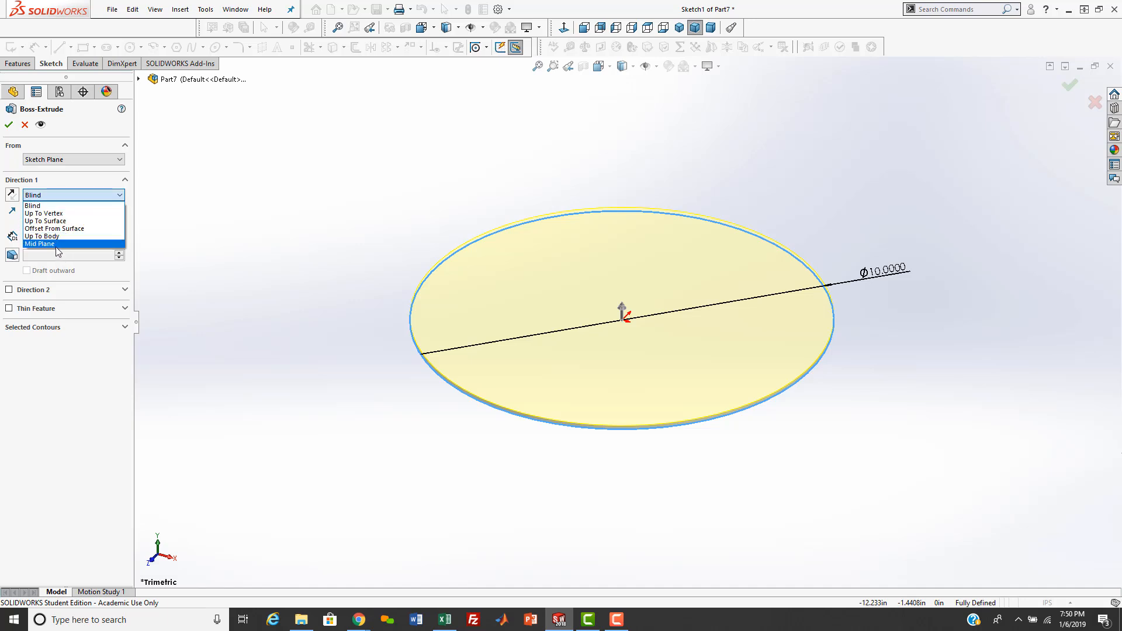
{"action": "left_click", "coordinate": [55, 247]}
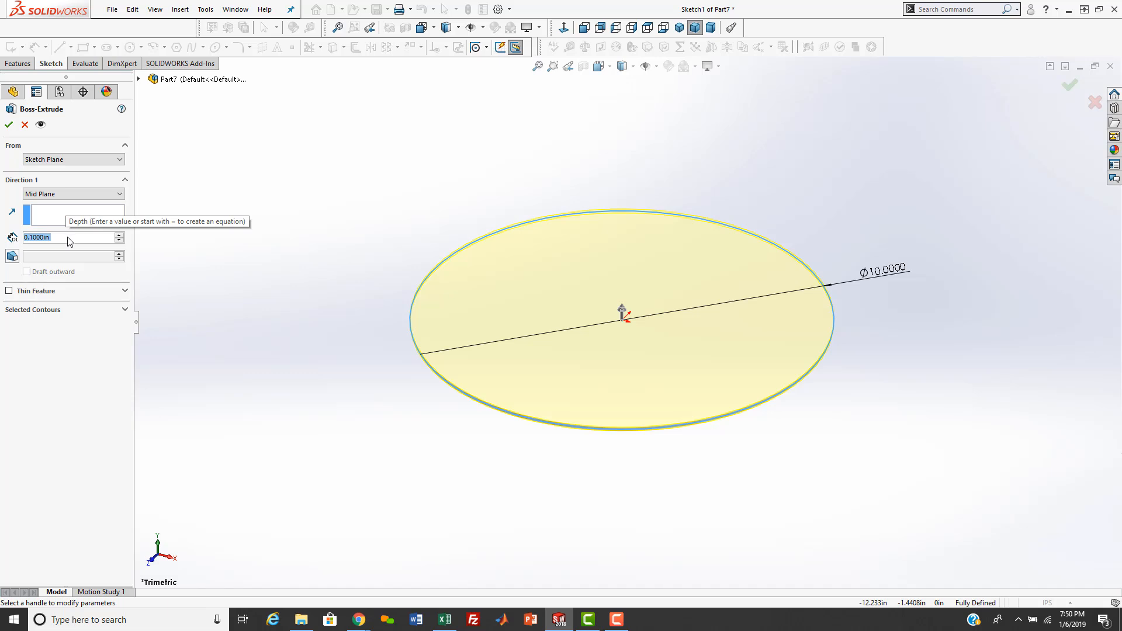
{"action": "type", "text": ".5"}
{"action": "key", "text": "Return"}
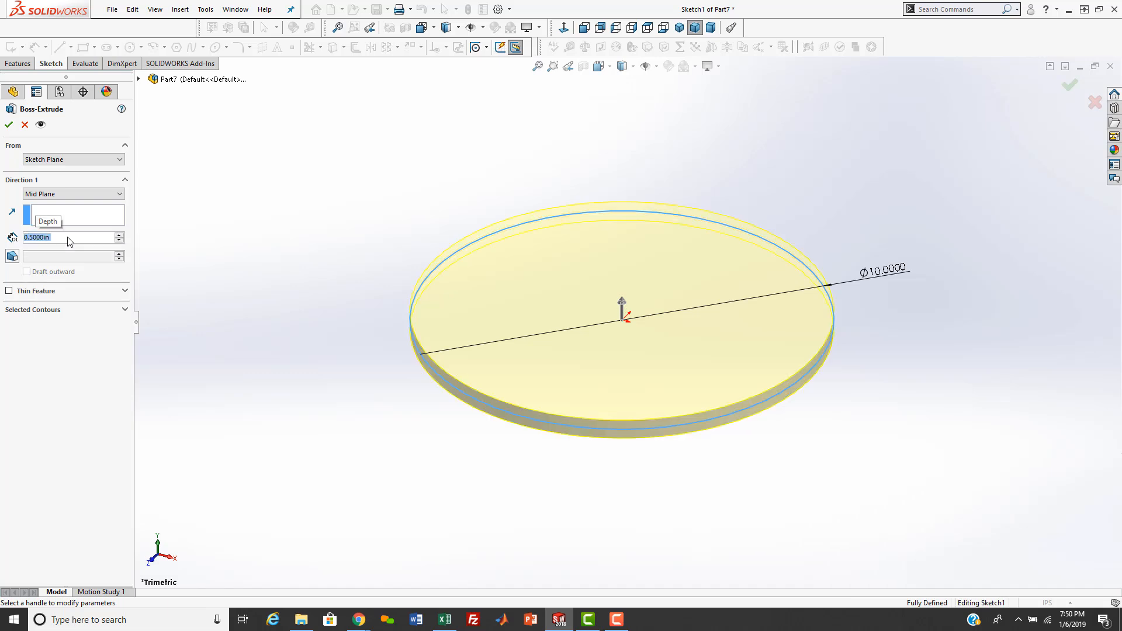
{"action": "left_click", "coordinate": [9, 124]}
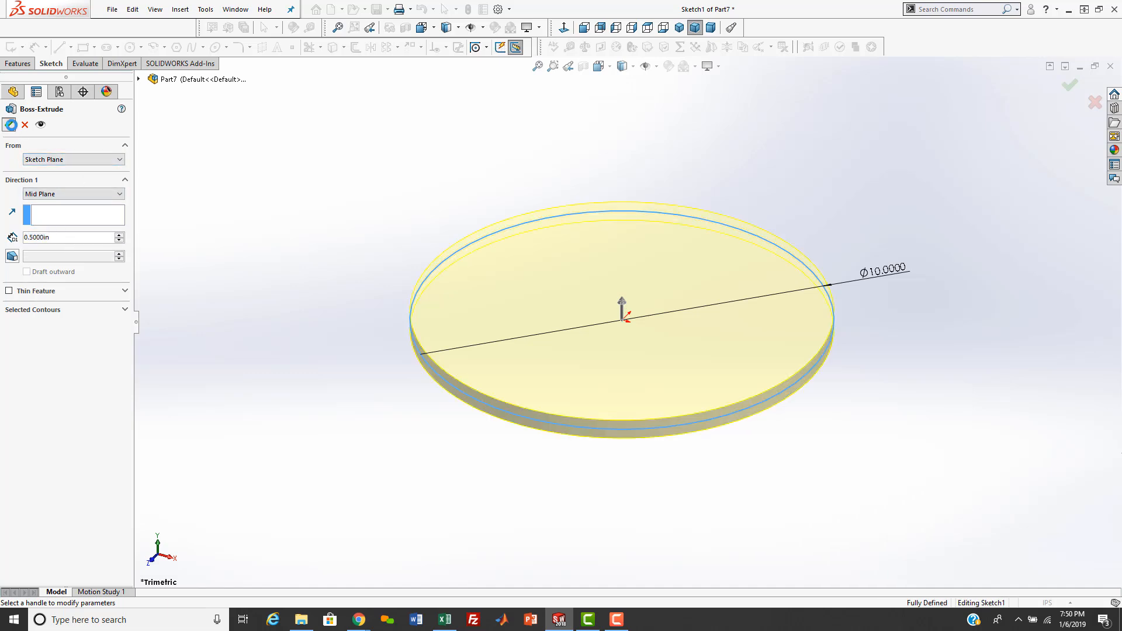
{"action": "middle_click_drag", "start_coordinate": [355, 368], "coordinate": [358, 289]}
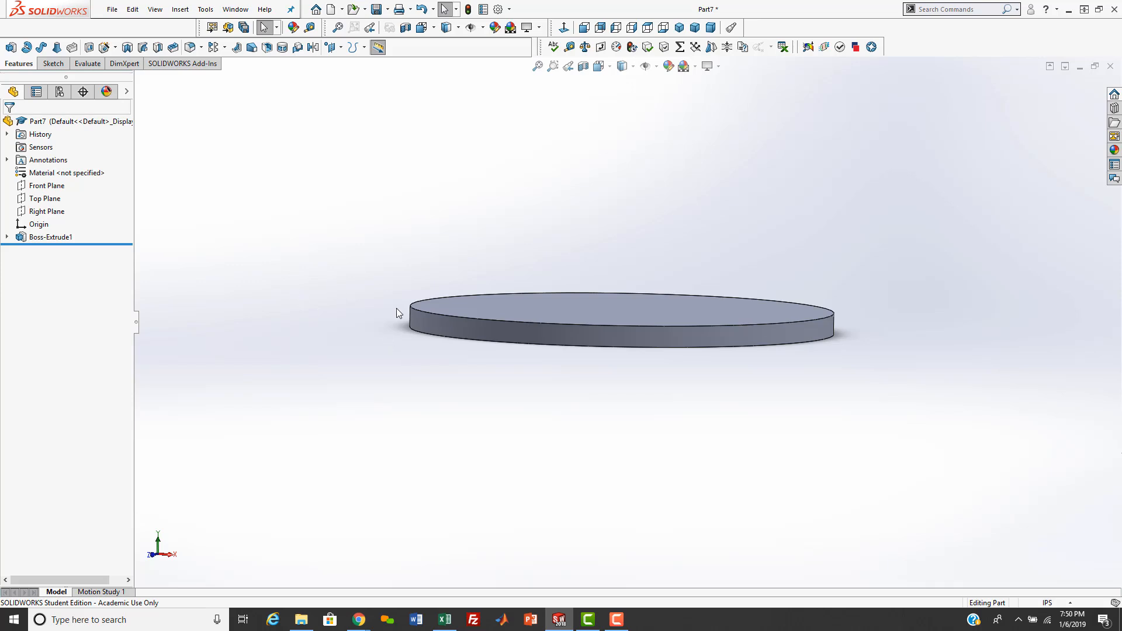
{"action": "key", "text": "ctrl+6"}
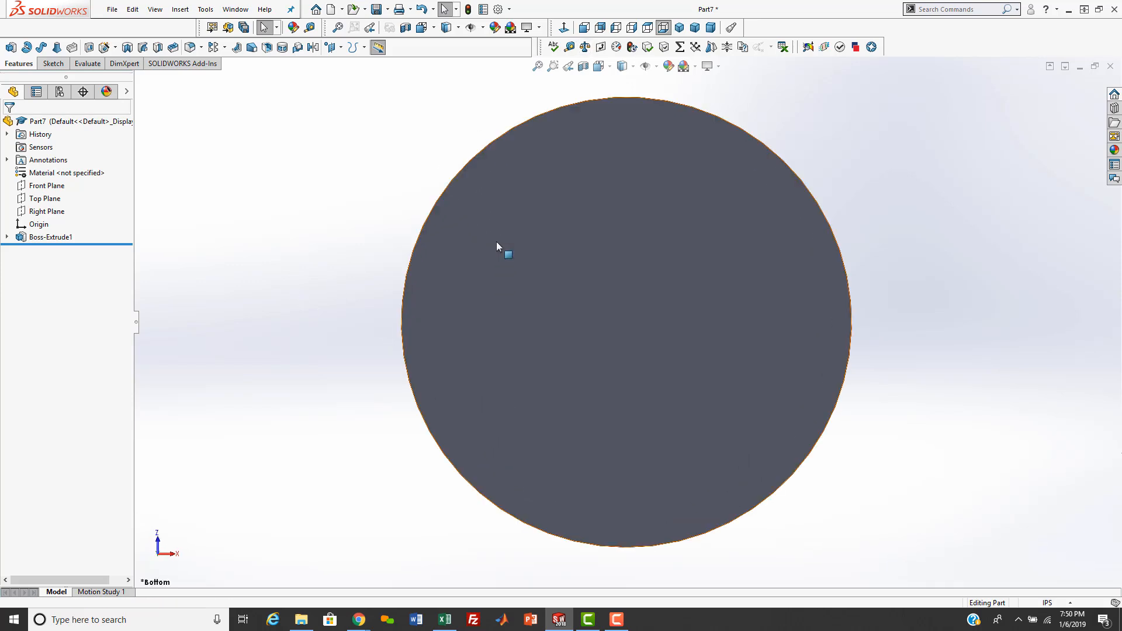
{"action": "key", "text": "ctrl+3"}
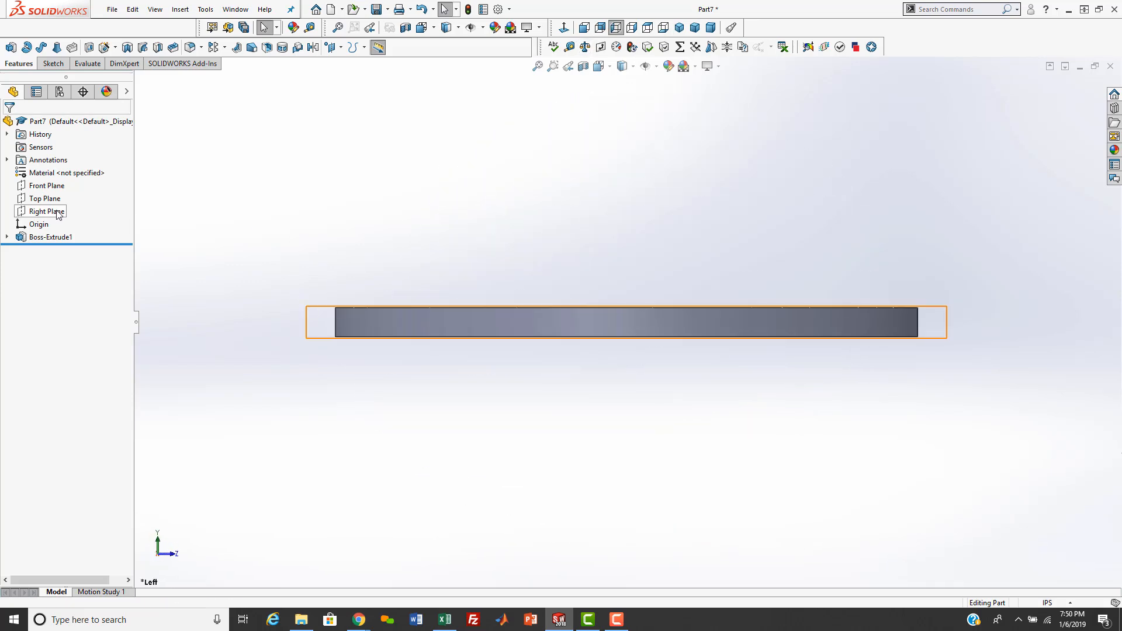
Step: Start a sketch on the top circular face of the disc
{"action": "left_click", "coordinate": [45, 199]}
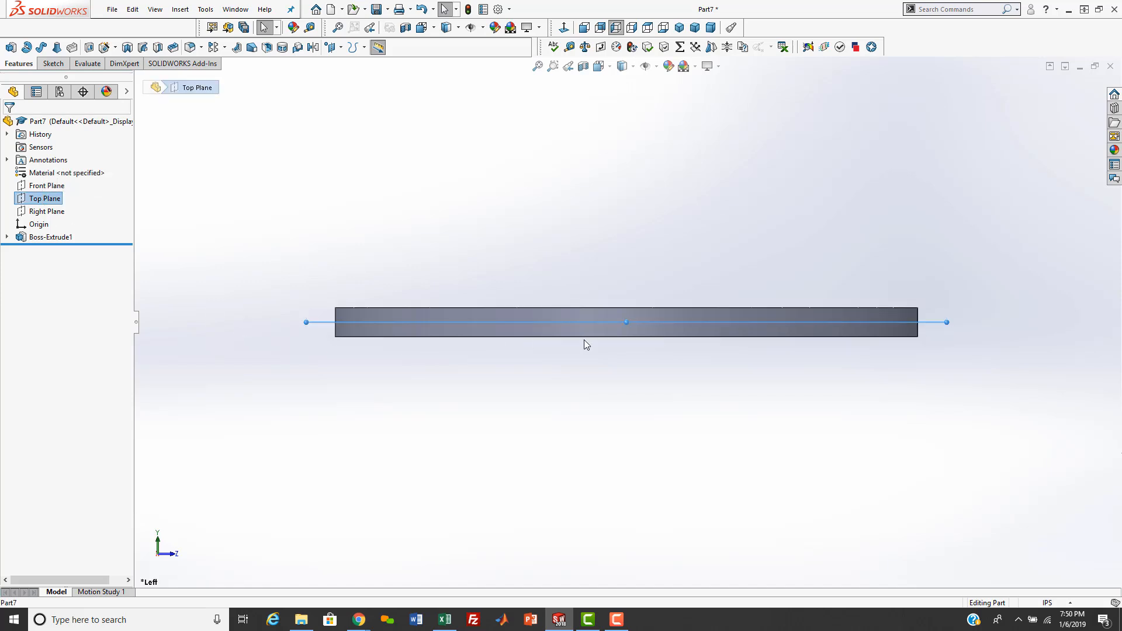
{"action": "left_click", "coordinate": [449, 261]}
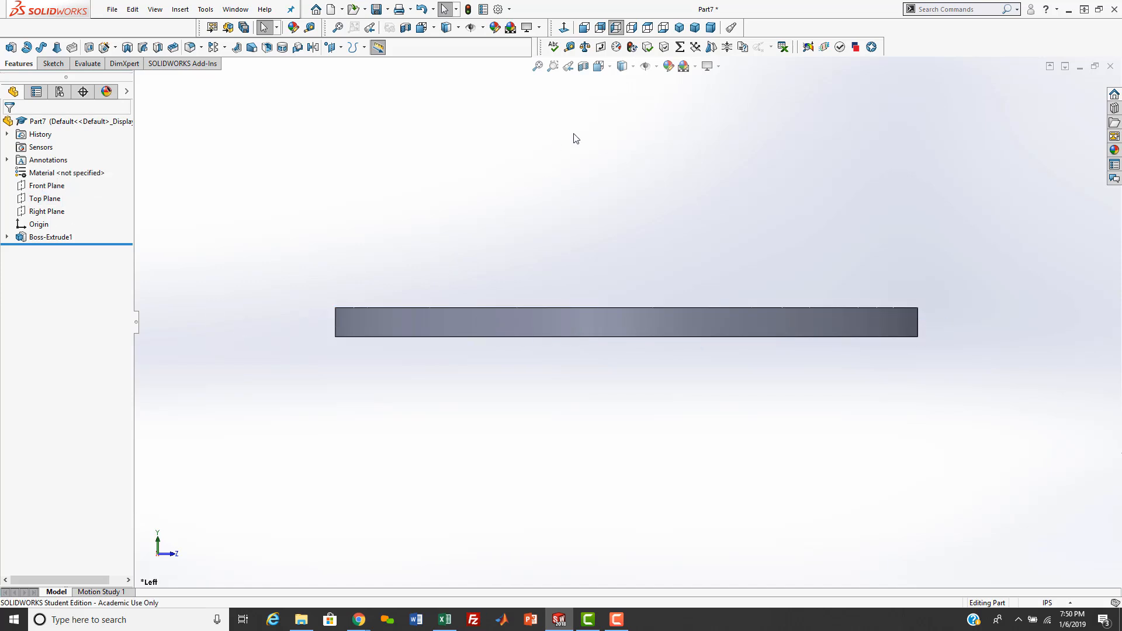
{"action": "left_click", "coordinate": [680, 28]}
{"action": "left_click", "coordinate": [498, 305]}
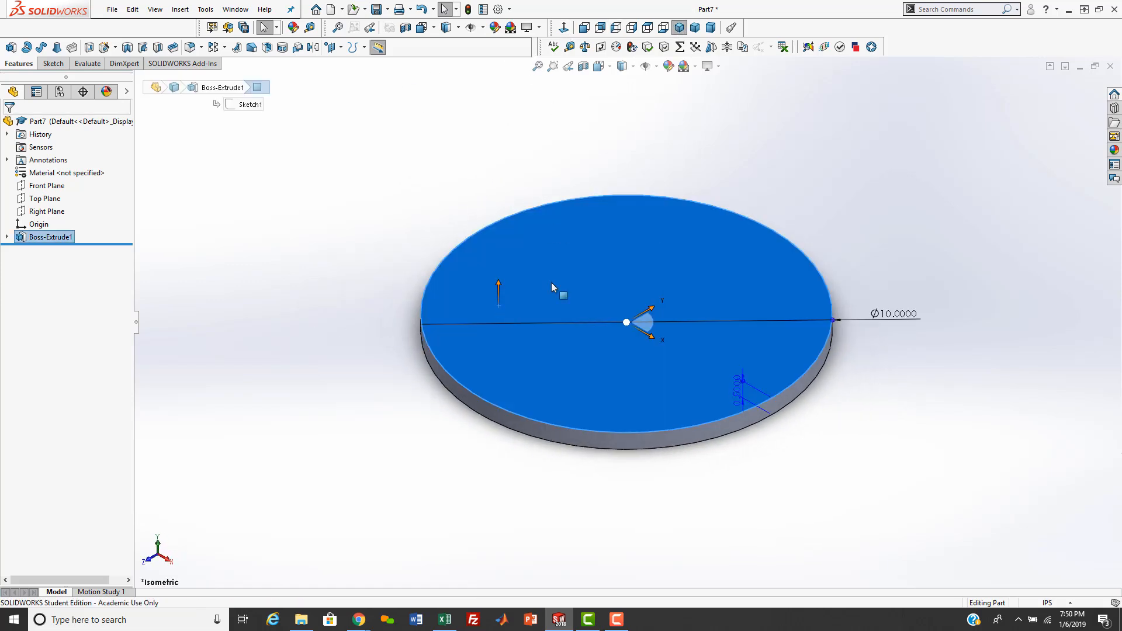
{"action": "left_click", "coordinate": [360, 256]}
{"action": "left_click", "coordinate": [576, 284]}
{"action": "left_click", "coordinate": [90, 48]}
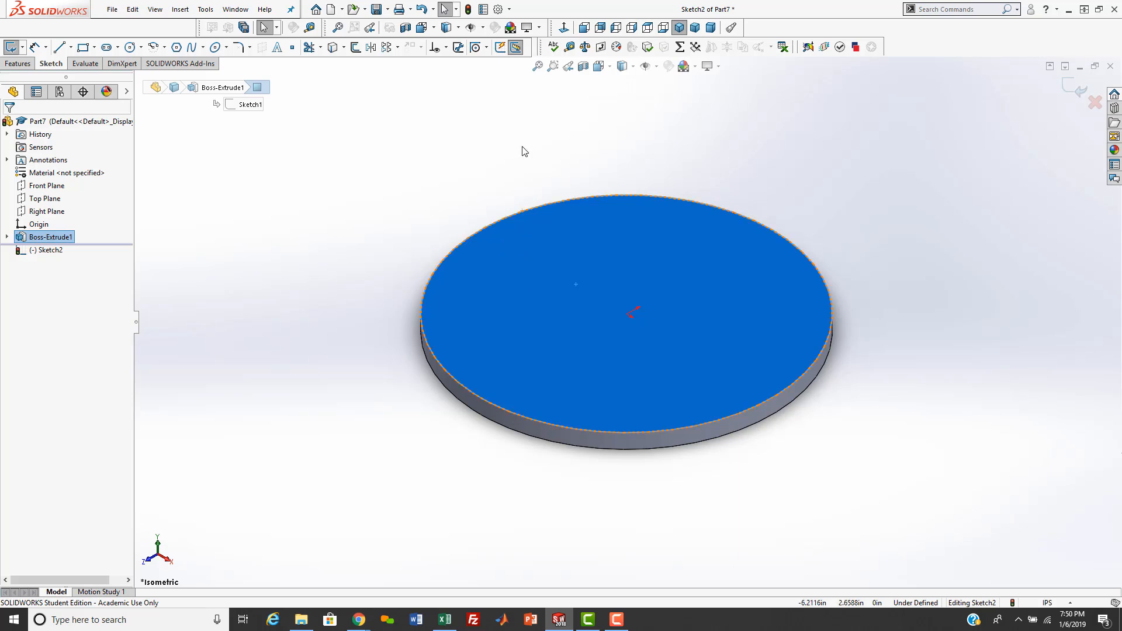
{"action": "left_click", "coordinate": [563, 27]}
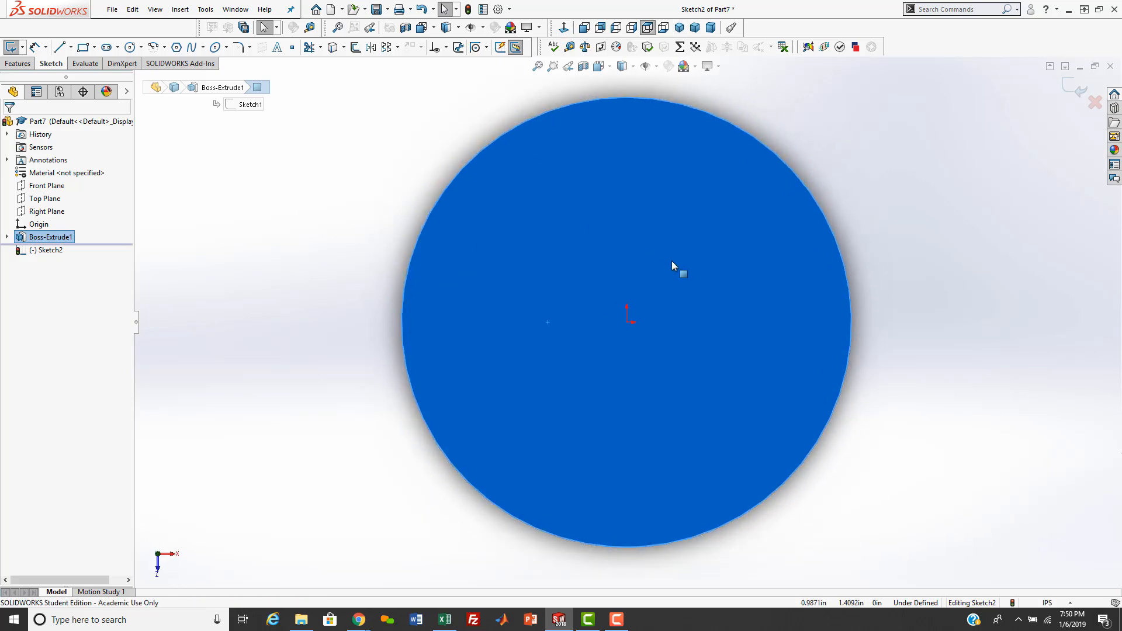
Step: Sketch a circle about 8.31 in in diameter centred on the origin and a smaller one about 2.72 in near the origin
{"action": "scroll", "coordinate": [671, 261], "scroll_direction": "down", "scroll_amount": 2}
{"action": "scroll", "coordinate": [666, 293], "scroll_direction": "up", "scroll_amount": 1}
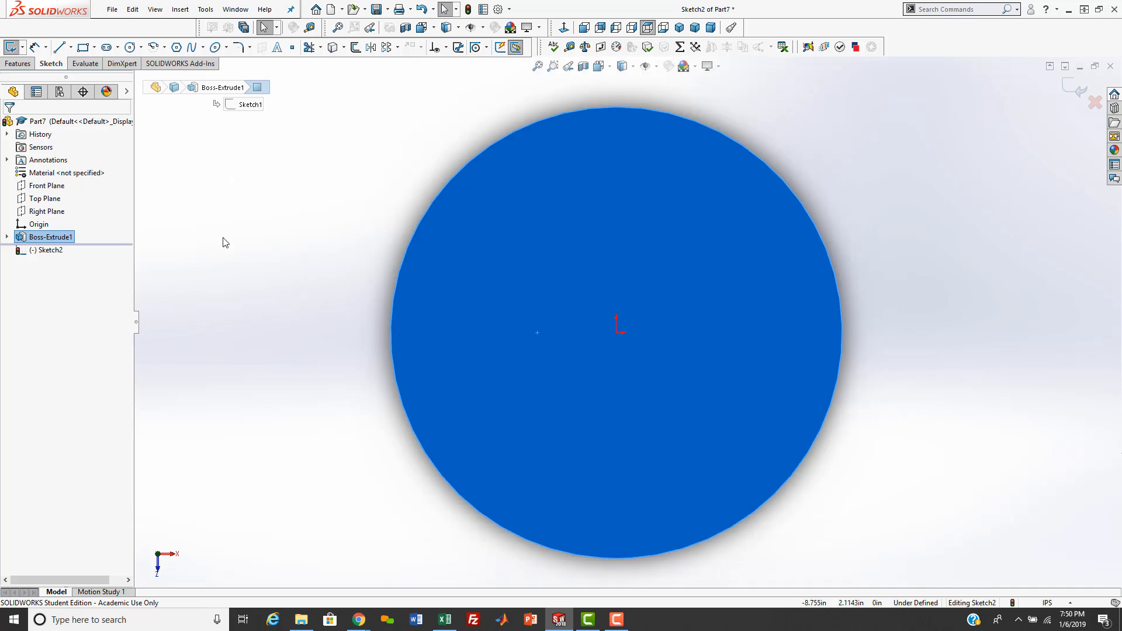
{"action": "key", "text": "s"}
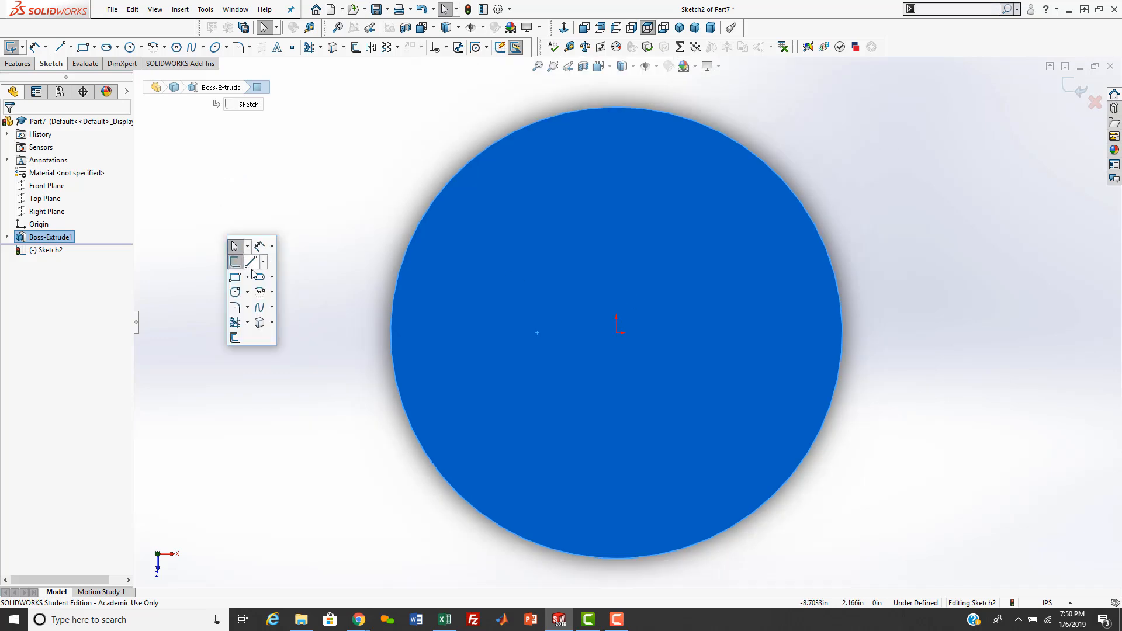
{"action": "left_click", "coordinate": [235, 292]}
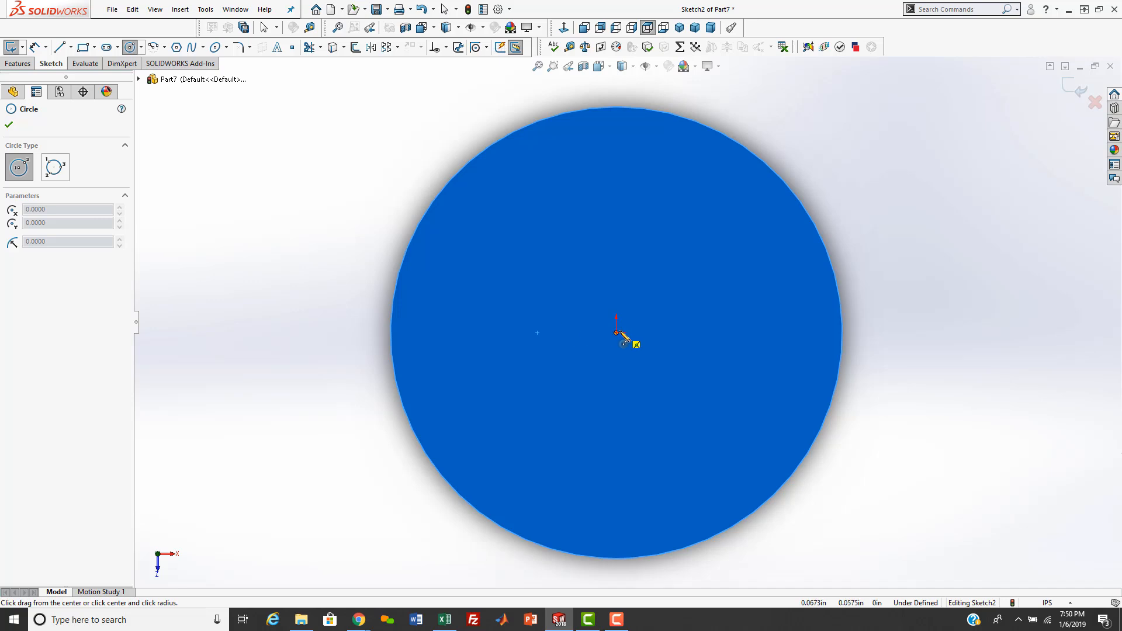
{"action": "left_click_drag", "start_coordinate": [617, 333], "coordinate": [719, 175]}
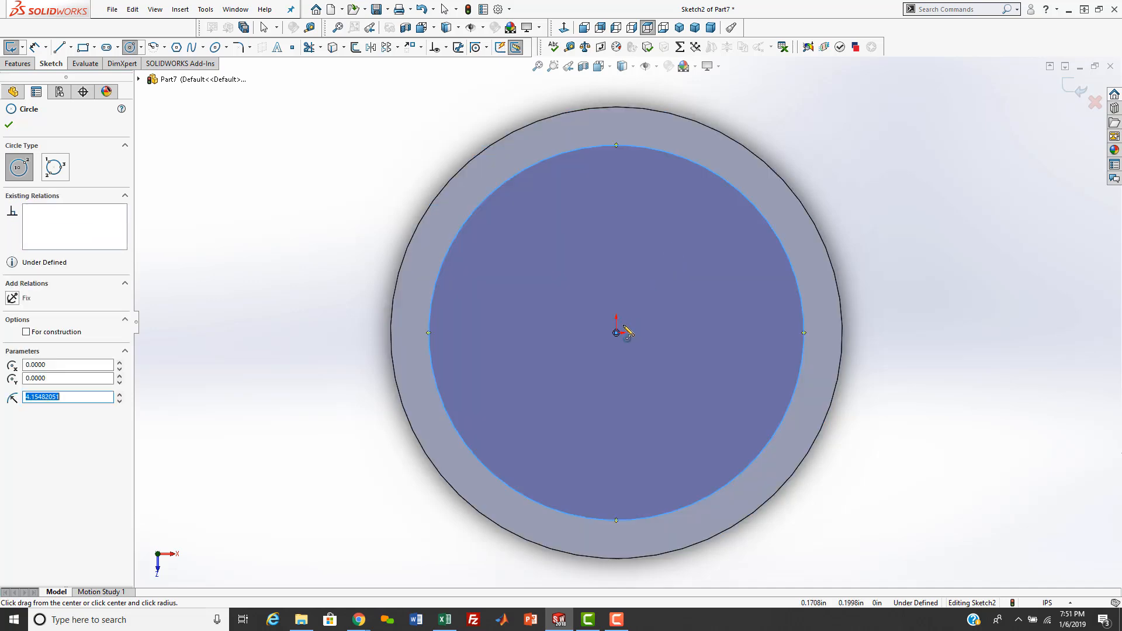
{"action": "left_click_drag", "start_coordinate": [617, 337], "coordinate": [631, 277]}
{"action": "key", "text": "Escape"}
{"action": "right_click_drag", "start_coordinate": [342, 259], "coordinate": [347, 185]}
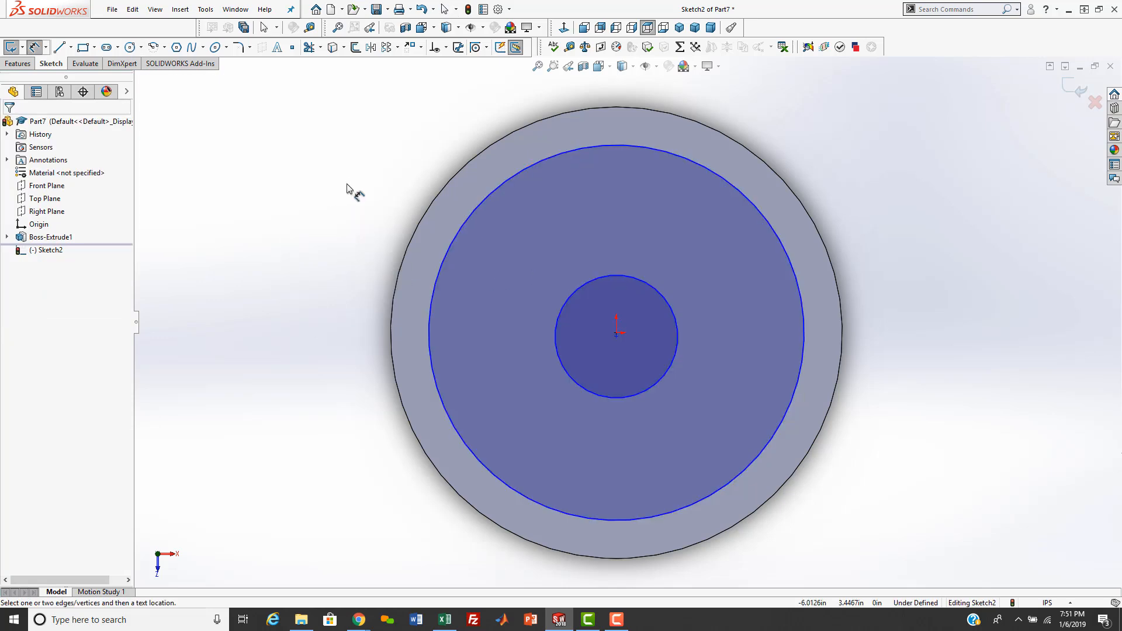
{"action": "key", "text": "Escape"}
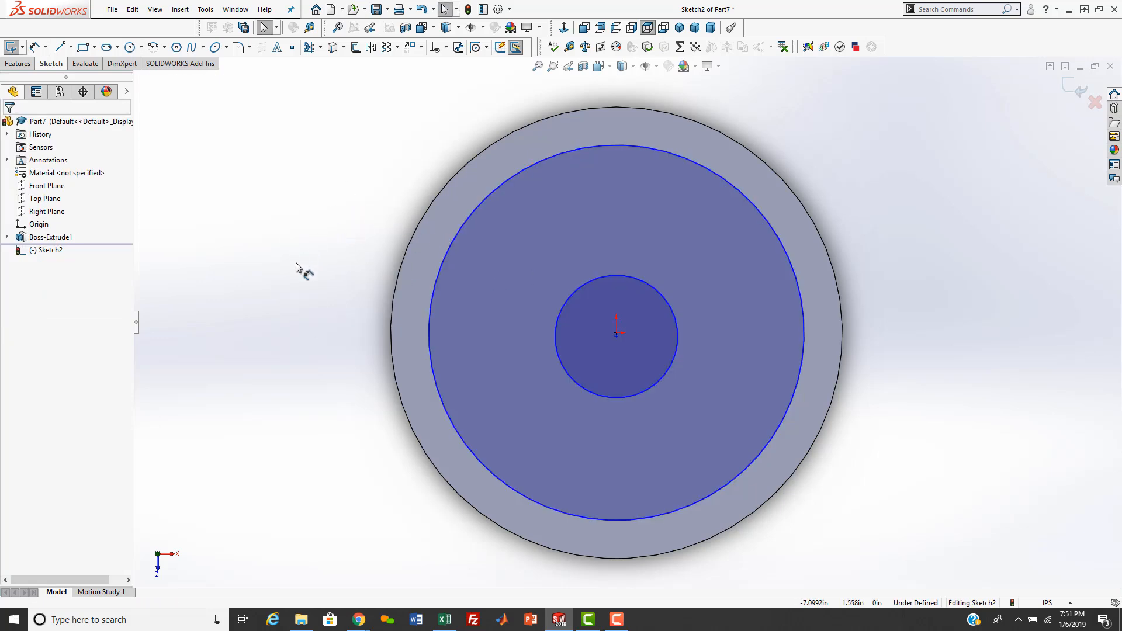
{"action": "mouse_move", "coordinate": [295, 292]}
{"action": "right_mouse_down"}
{"action": "mouse_move", "coordinate": [297, 266]}
{"action": "mouse_move", "coordinate": [279, 282]}
{"action": "mouse_move", "coordinate": [288, 283]}
{"action": "right_mouse_up"}
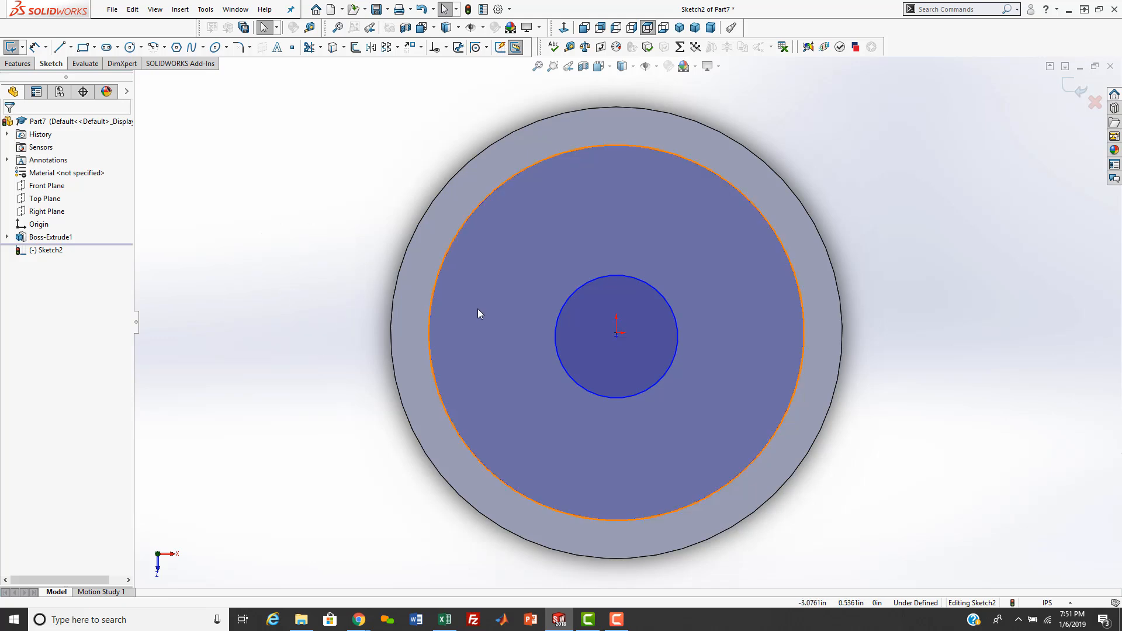
{"action": "right_click_drag", "start_coordinate": [478, 309], "coordinate": [480, 257]}
{"action": "right_click_drag", "start_coordinate": [302, 298], "coordinate": [312, 274]}
{"action": "left_click", "coordinate": [276, 279]}
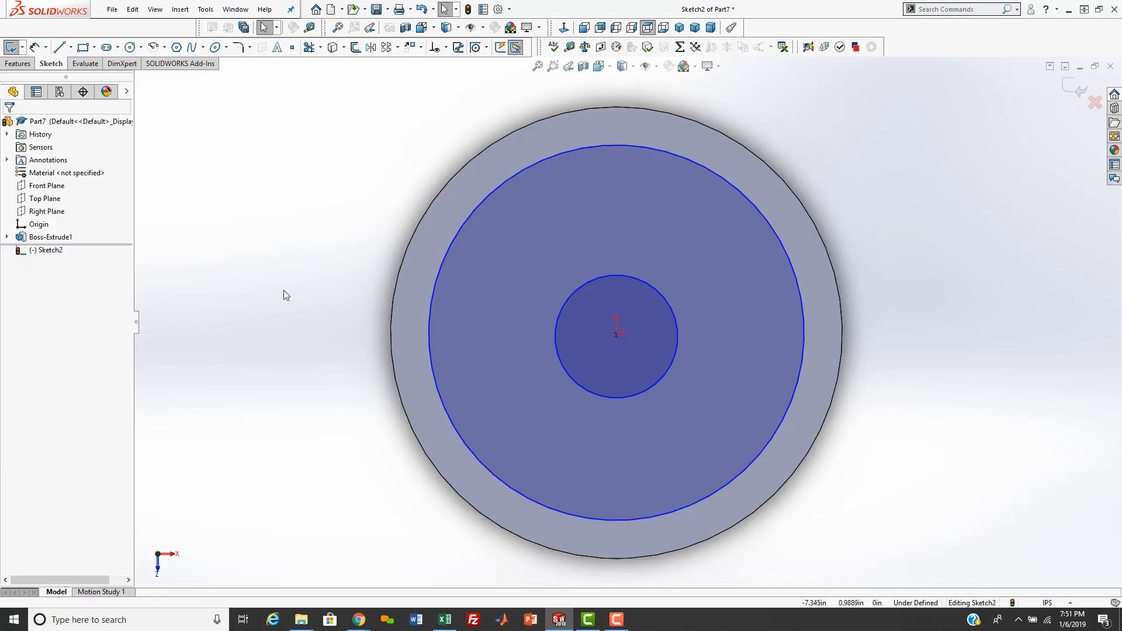
{"action": "right_click_drag", "start_coordinate": [285, 294], "coordinate": [287, 276]}
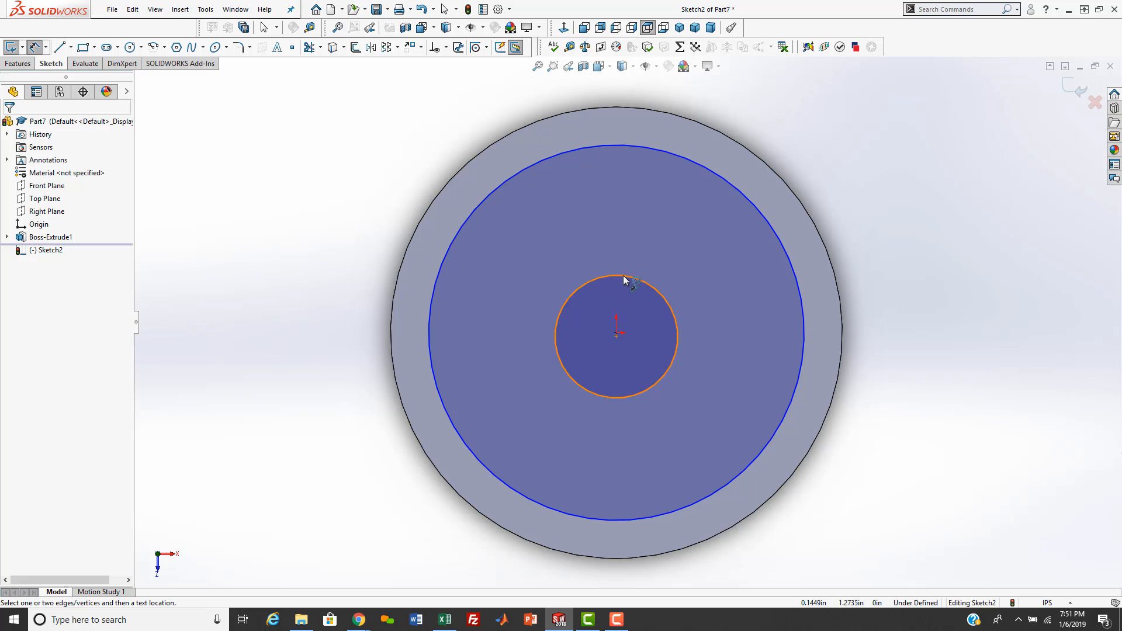
{"action": "left_click", "coordinate": [624, 279]}
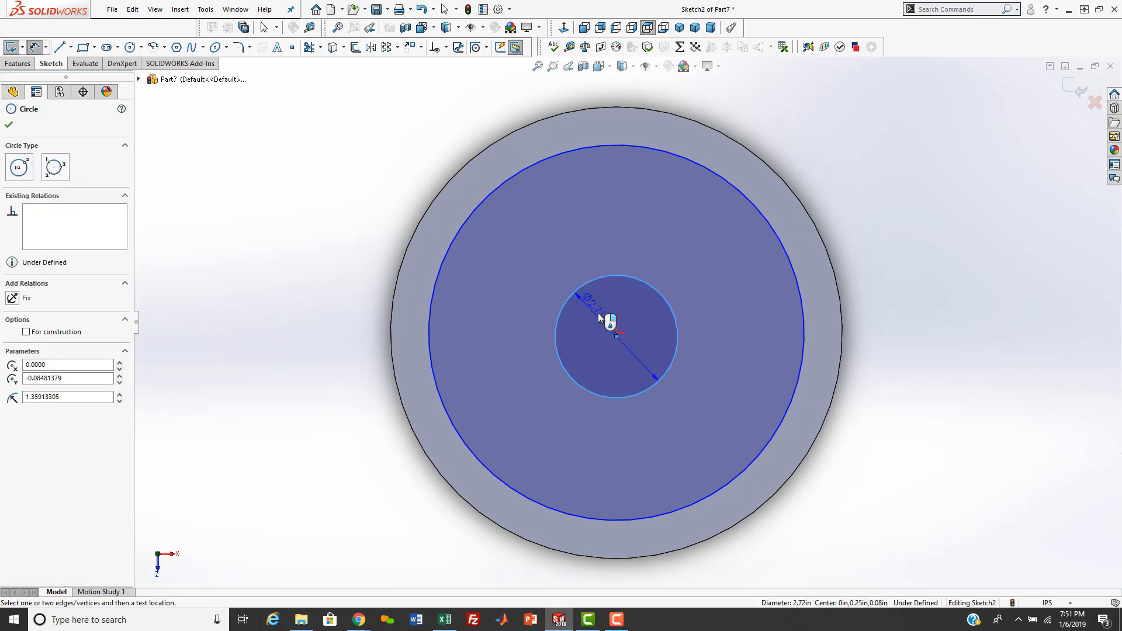
{"action": "key", "text": "Escape"}
Step: Dimension the inner circle's diameter to 3.5 in
{"action": "right_click_drag", "start_coordinate": [279, 333], "coordinate": [278, 291]}
{"action": "left_click", "coordinate": [641, 288]}
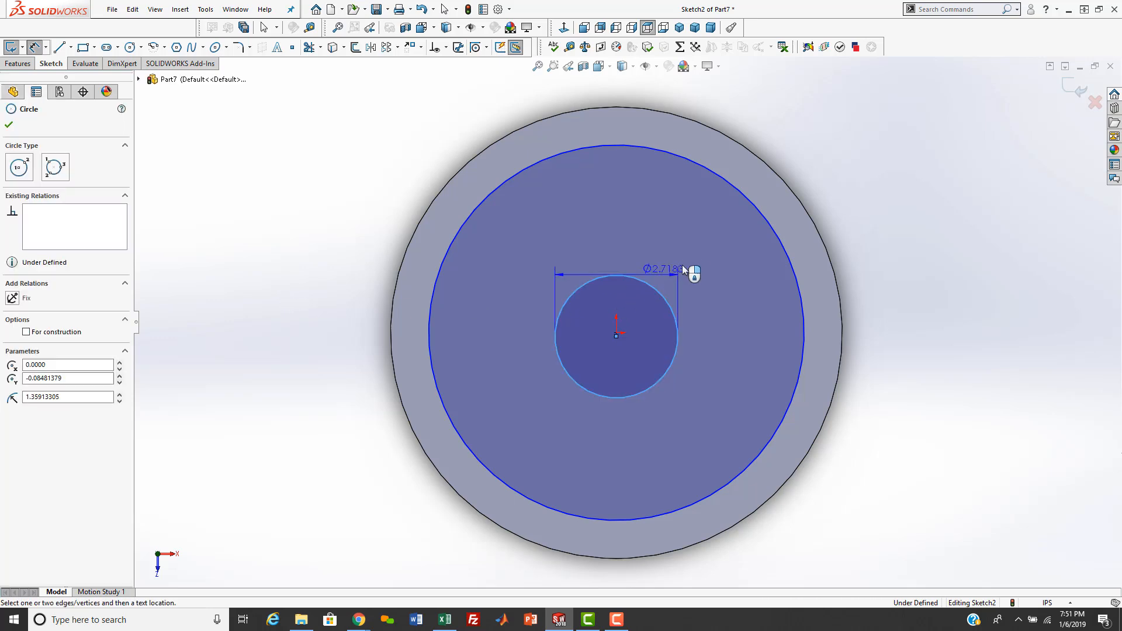
{"action": "left_click", "coordinate": [689, 255]}
{"action": "type", "text": "3.5"}
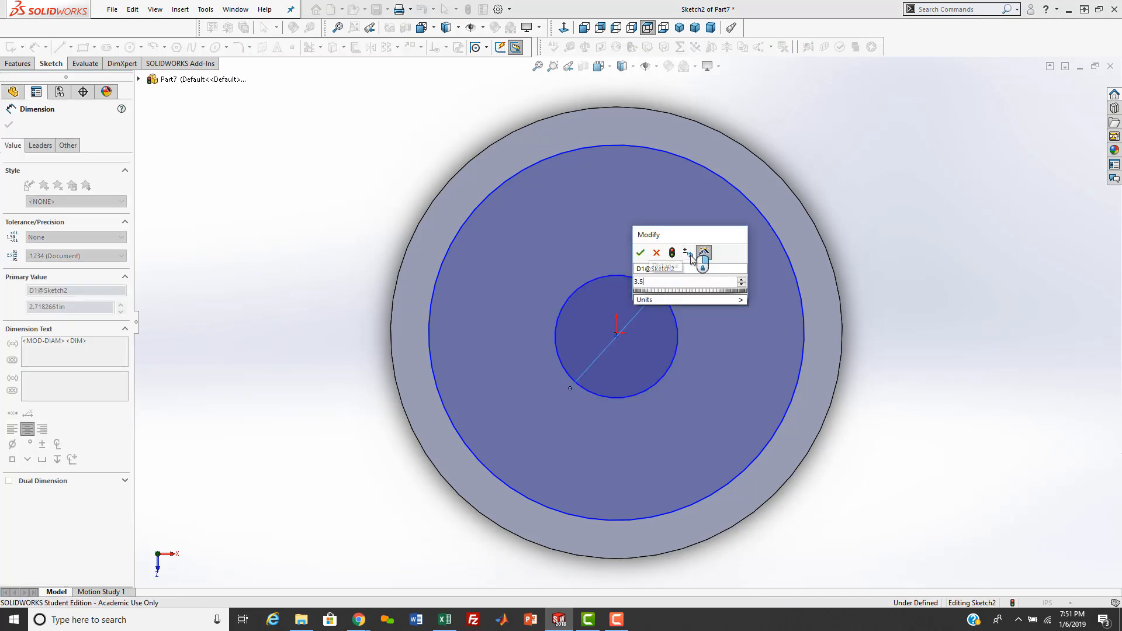
{"action": "key", "text": "Return"}
Step: Dimension the outer sketch circle's diameter to 8.5 in and move the inner circle's centre onto the origin
{"action": "left_click", "coordinate": [750, 208]}
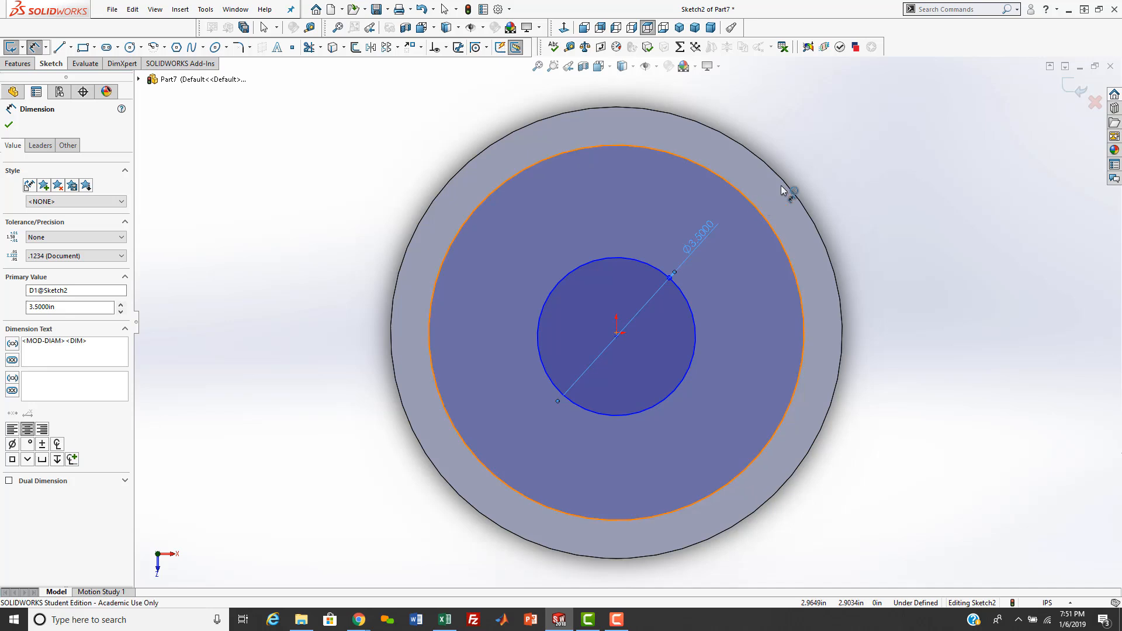
{"action": "left_click", "coordinate": [845, 159]}
{"action": "type", "text": "8.5"}
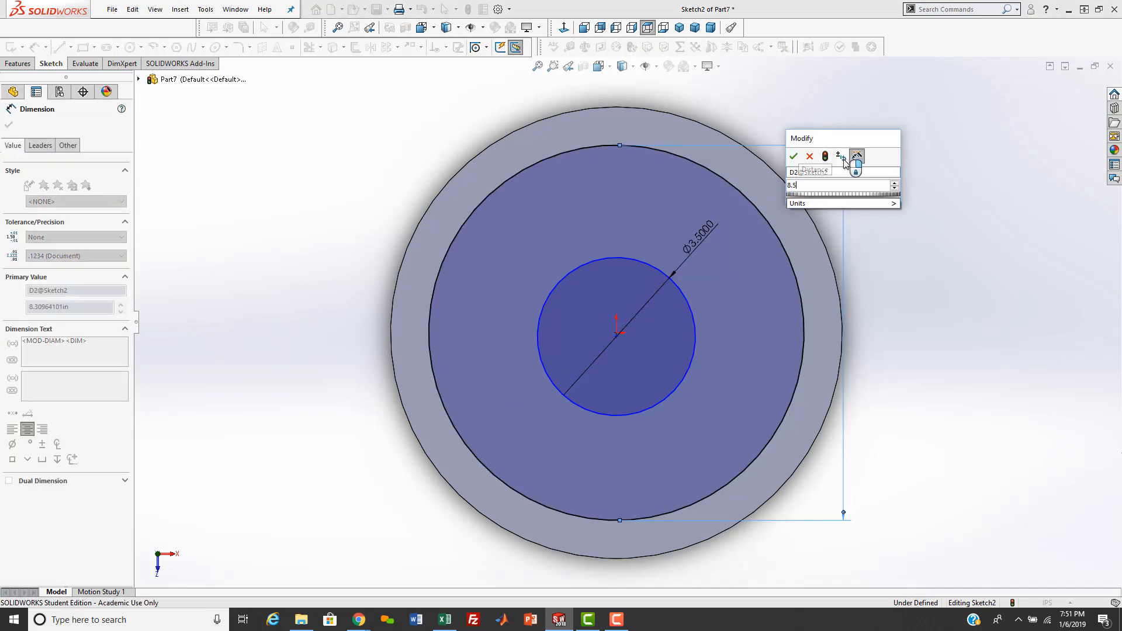
{"action": "key", "text": "Return"}
{"action": "key", "text": "Escape"}
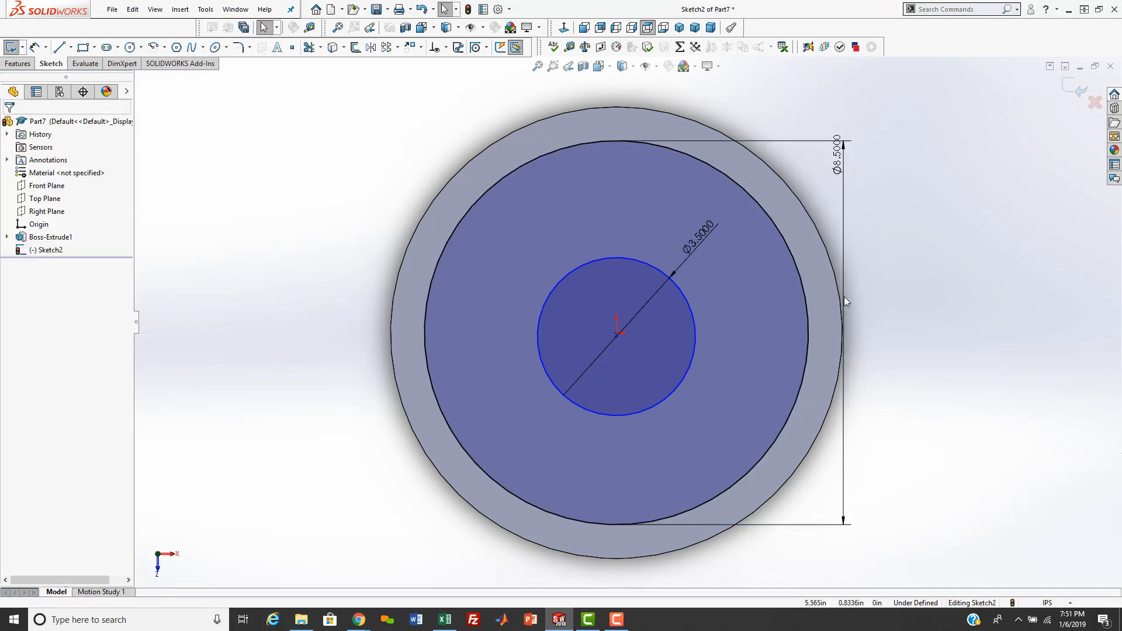
{"action": "mouse_move", "coordinate": [617, 336]}
{"action": "left_mouse_down"}
{"action": "mouse_move", "coordinate": [642, 332]}
{"action": "mouse_move", "coordinate": [616, 334]}
{"action": "left_mouse_up"}
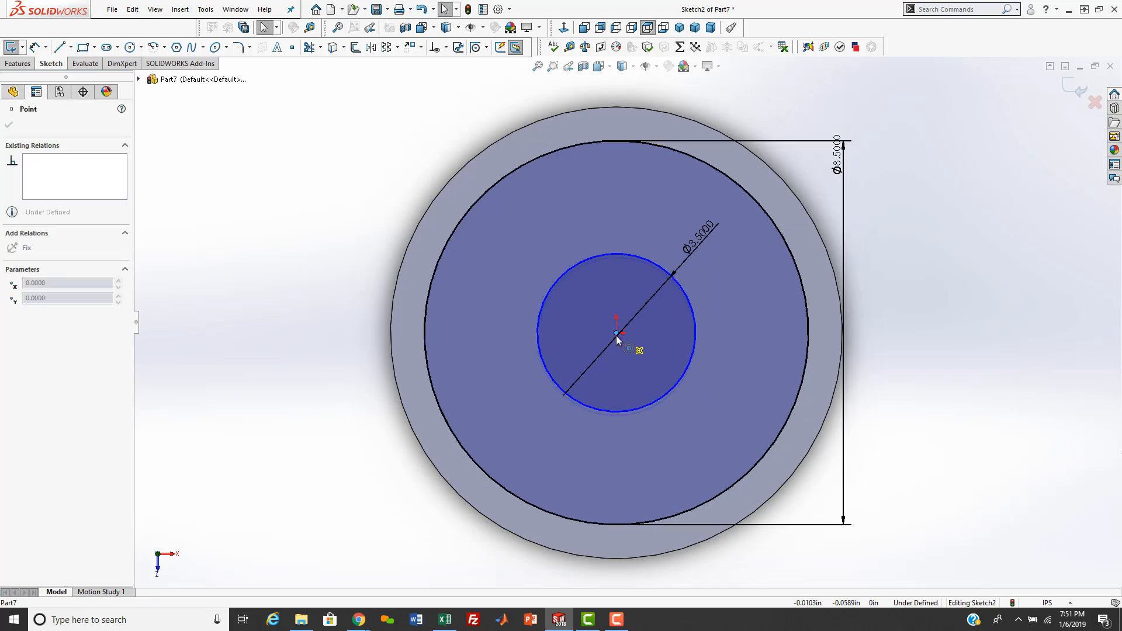
{"action": "key", "text": "Escape"}
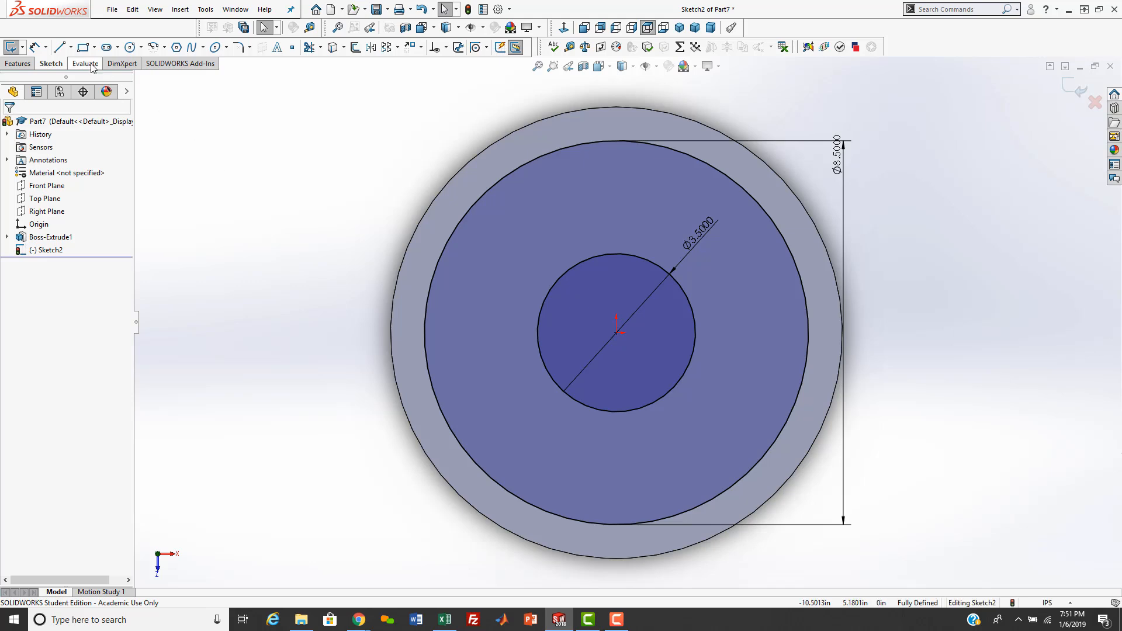
Step: Draw a 2.5 in horizontal line joining the rightmost points of the inner and outer sketch circles
{"action": "left_click", "coordinate": [59, 47]}
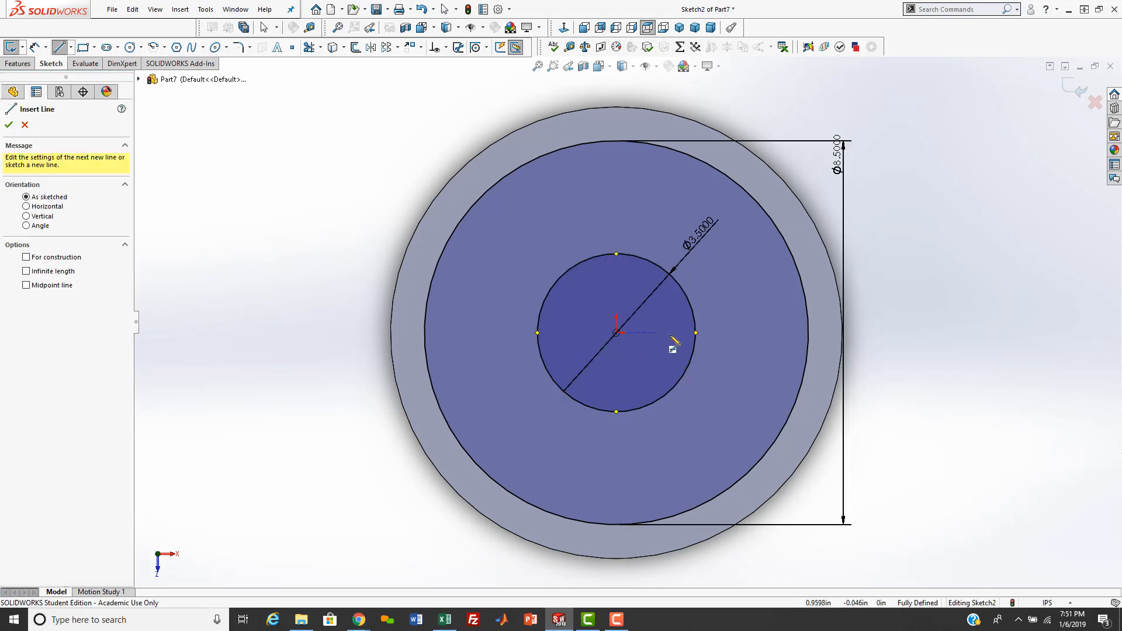
{"action": "left_click_drag", "start_coordinate": [696, 332], "coordinate": [809, 333]}
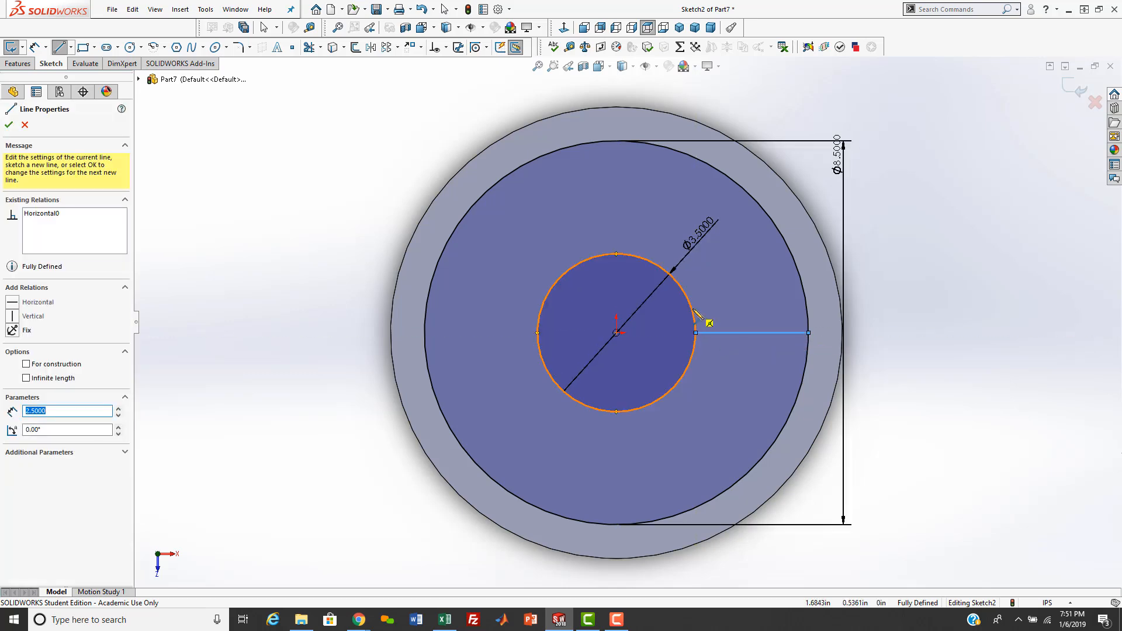
{"action": "mouse_move", "coordinate": [704, 306]}
{"action": "left_mouse_down"}
{"action": "mouse_move", "coordinate": [786, 258]}
{"action": "mouse_move", "coordinate": [749, 349]}
{"action": "mouse_move", "coordinate": [741, 417]}
{"action": "left_mouse_up"}
{"action": "key", "text": "Escape"}
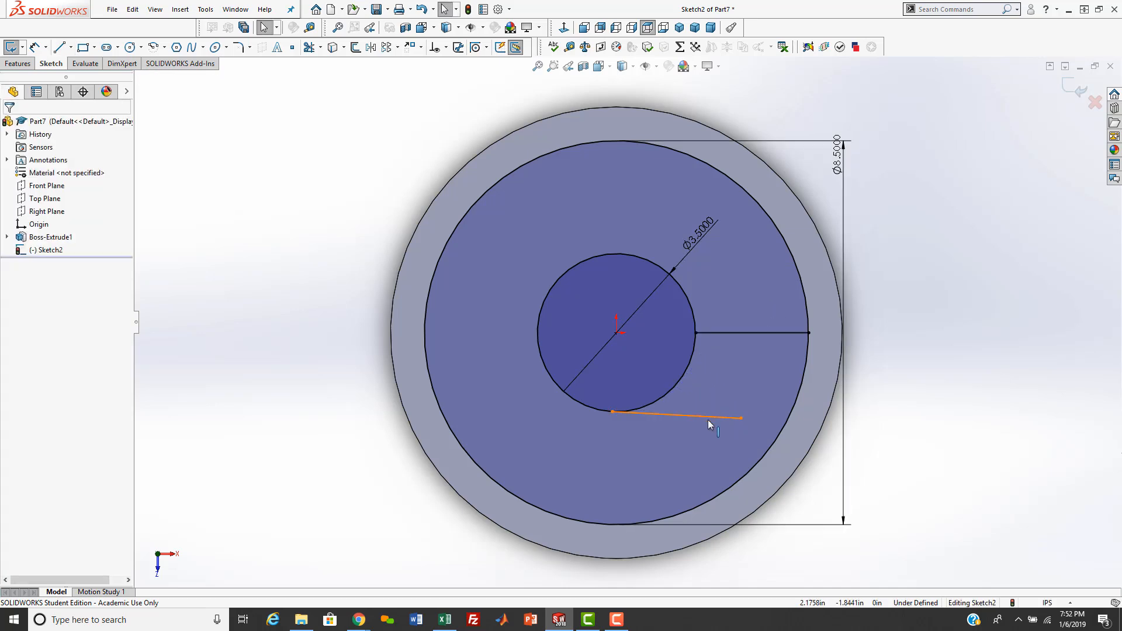
{"action": "left_click", "coordinate": [692, 418]}
{"action": "key", "text": "Delete"}
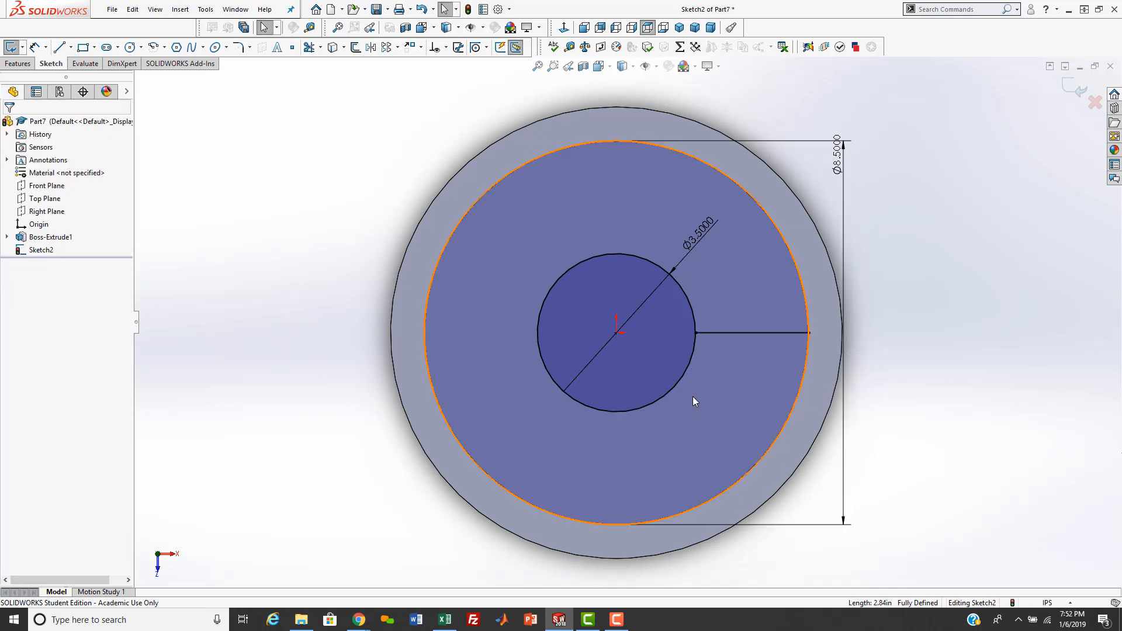
Step: Draw a sloped line above the horizontal one, running outward from the inner circle to the outer circle
{"action": "key", "text": "s"}
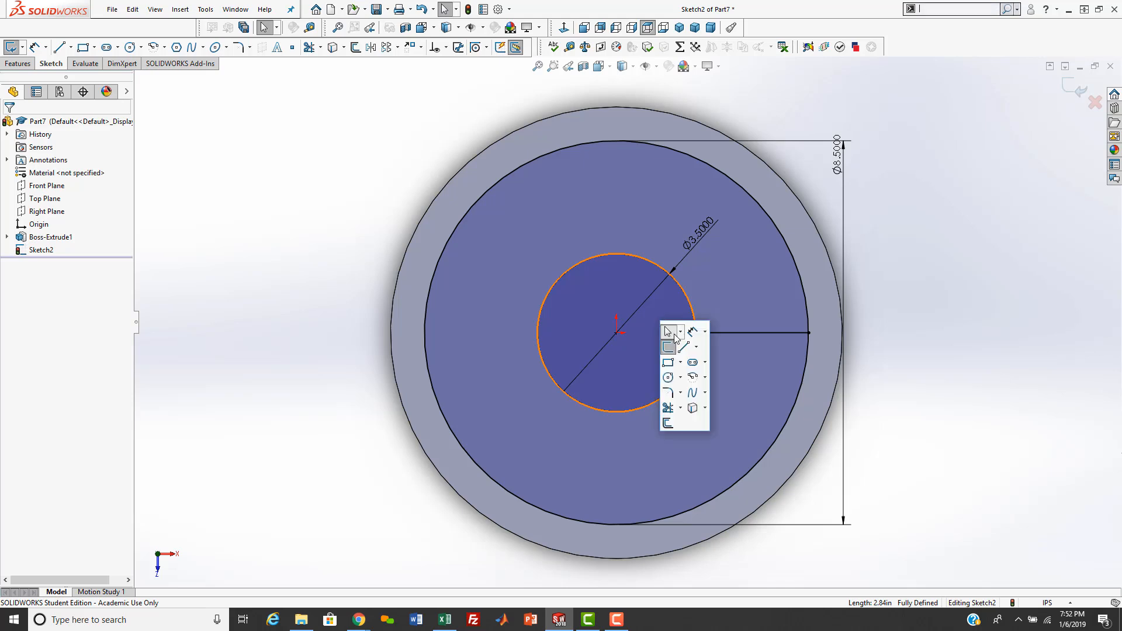
{"action": "left_click", "coordinate": [677, 345]}
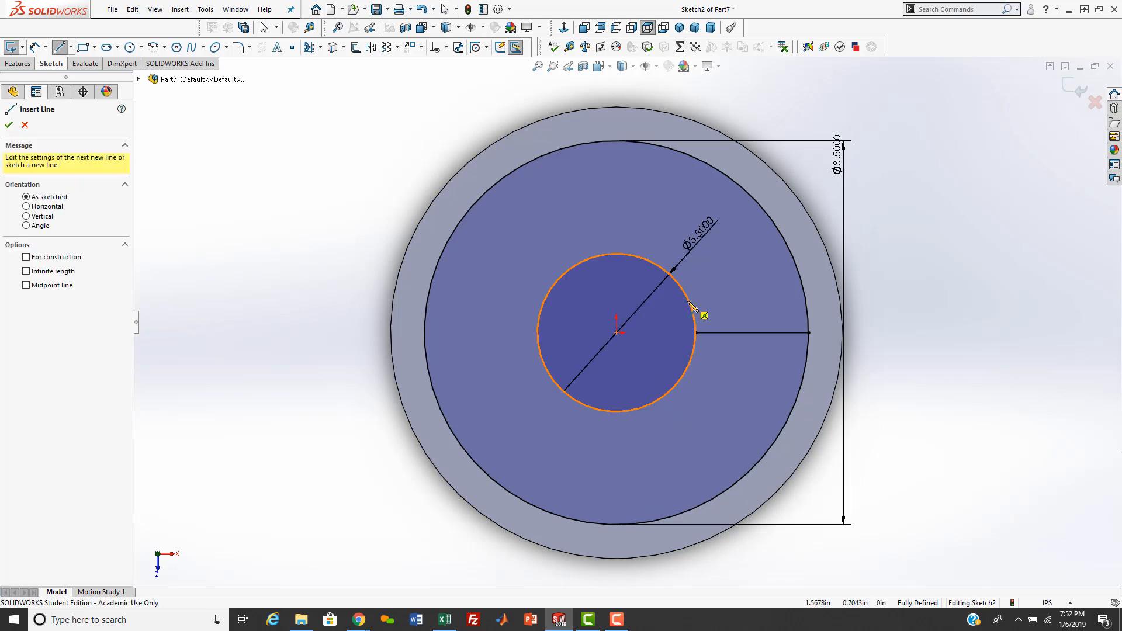
{"action": "left_click", "coordinate": [690, 301]}
{"action": "left_click", "coordinate": [783, 237]}
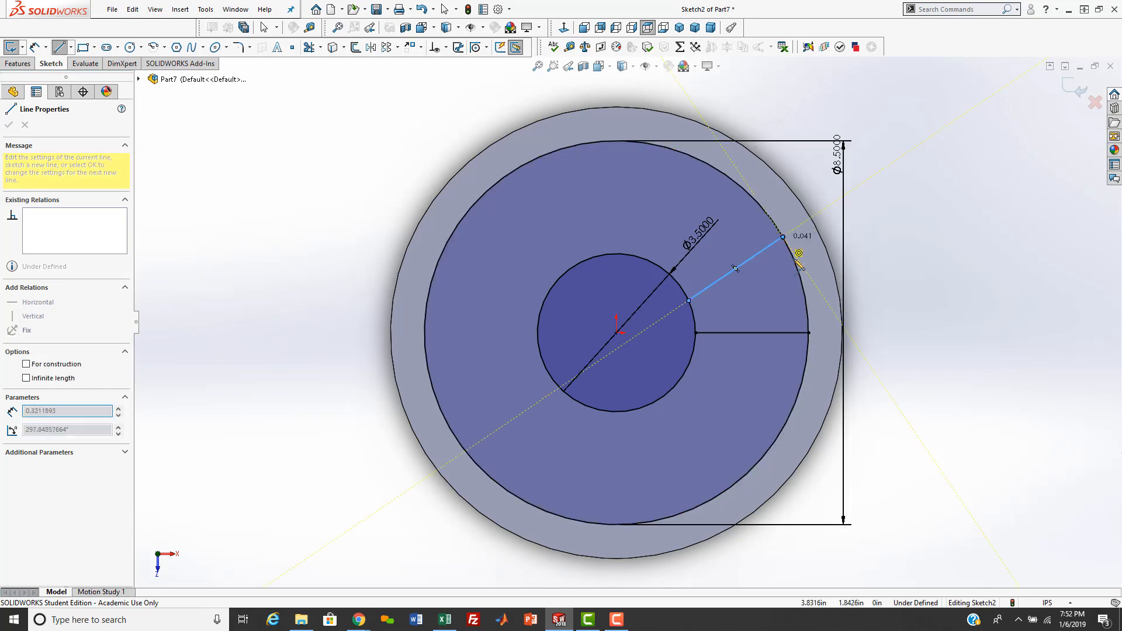
{"action": "key", "text": "Escape"}
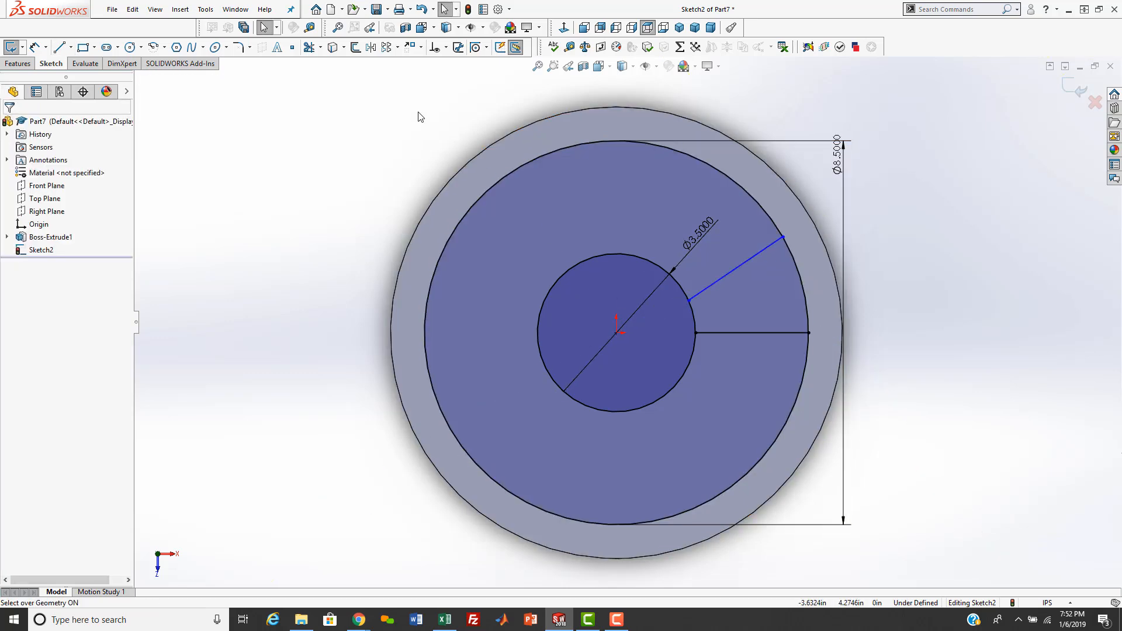
Step: Trim both circles down to the arcs between the two lines, leaving a closed wedge profile
{"action": "left_click", "coordinate": [309, 47]}
{"action": "left_click_drag", "start_coordinate": [756, 500], "coordinate": [647, 392]}
{"action": "key", "text": "Escape"}
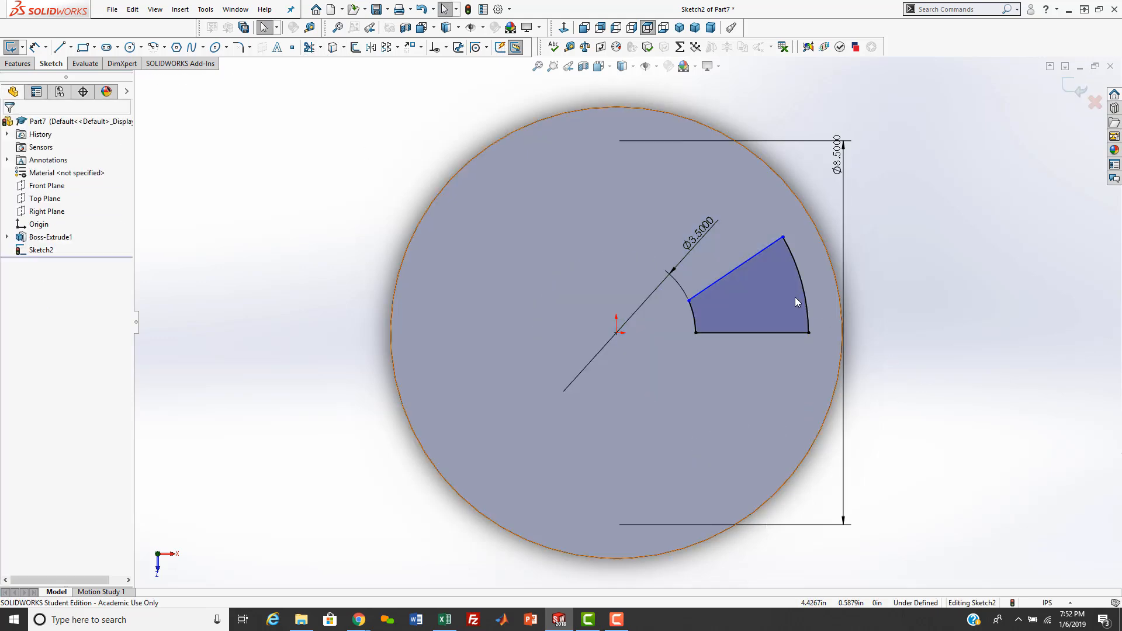
Step: Reduce the wedge's sloped line to an angle of about 25° and make it coincident with the origin
{"action": "left_click_drag", "start_coordinate": [785, 244], "coordinate": [784, 262]}
{"action": "left_click", "coordinate": [741, 276]}
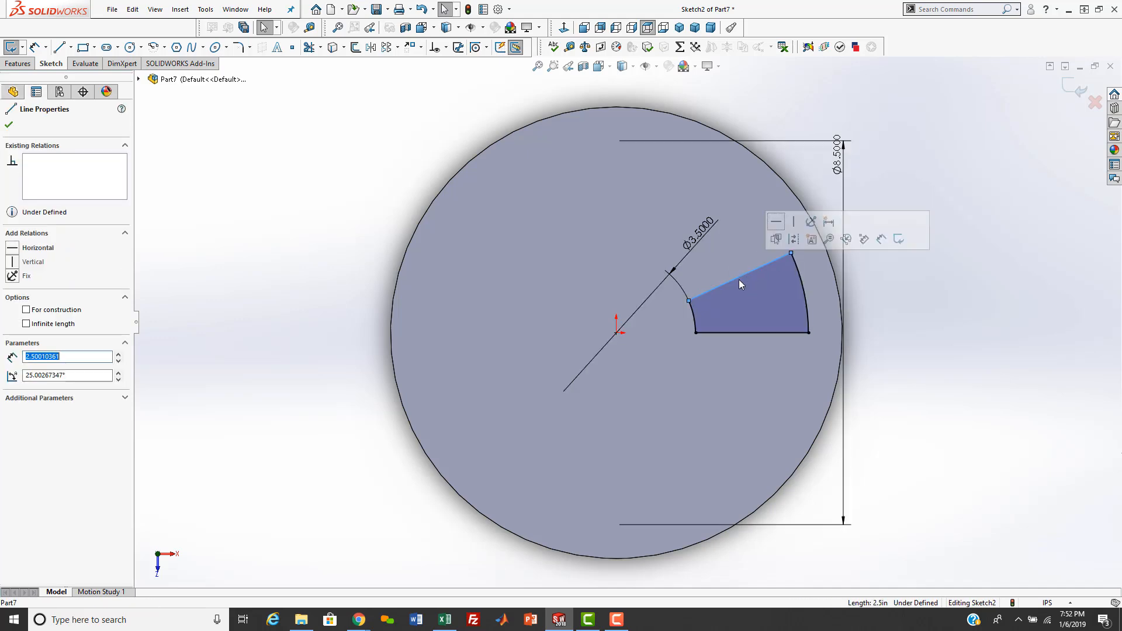
{"action": "left_click", "coordinate": [619, 333], "text": "ctrl"}
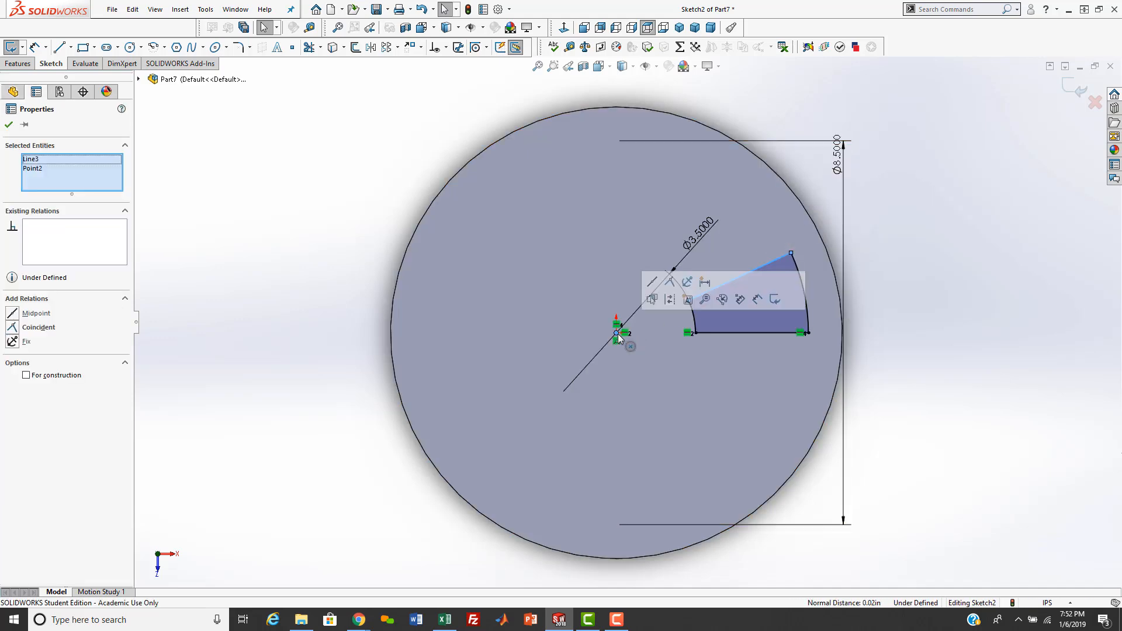
{"action": "left_click", "coordinate": [672, 287]}
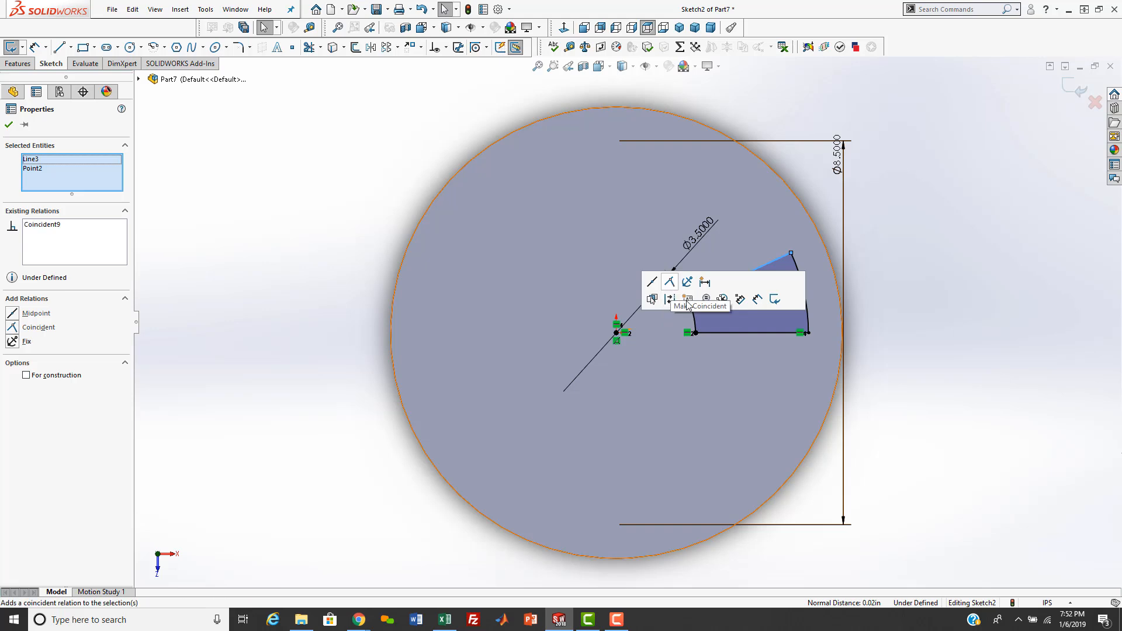
{"action": "left_click", "coordinate": [924, 301]}
Step: Dimension the angle between the wedge's sloped line and its horizontal line at 22.5°
{"action": "right_click_drag", "start_coordinate": [237, 283], "coordinate": [255, 179]}
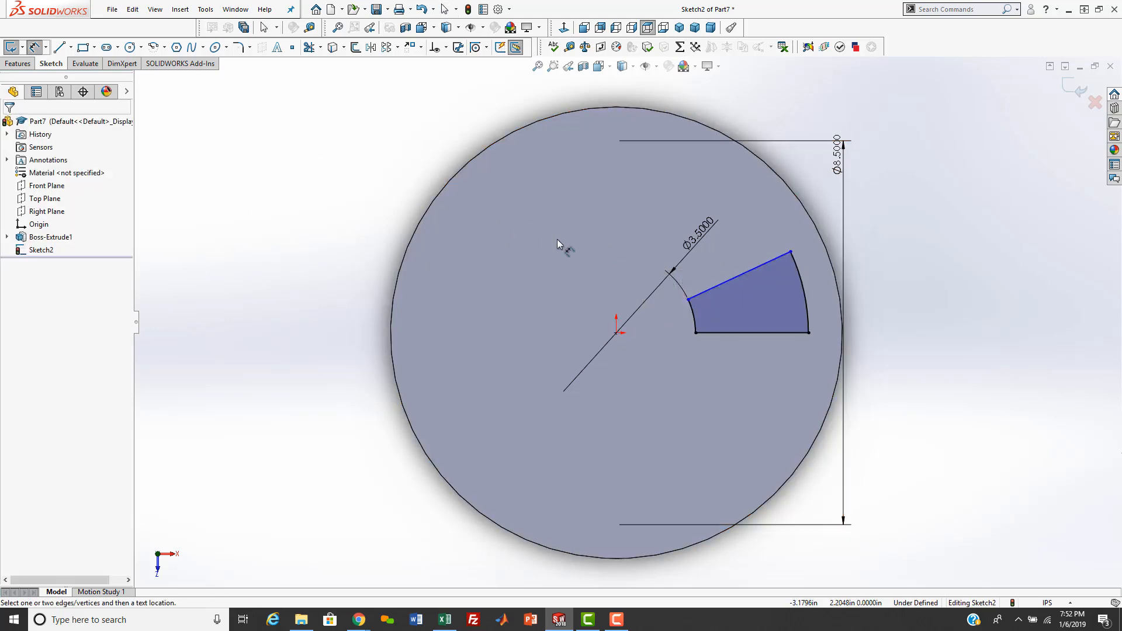
{"action": "left_click", "coordinate": [750, 275]}
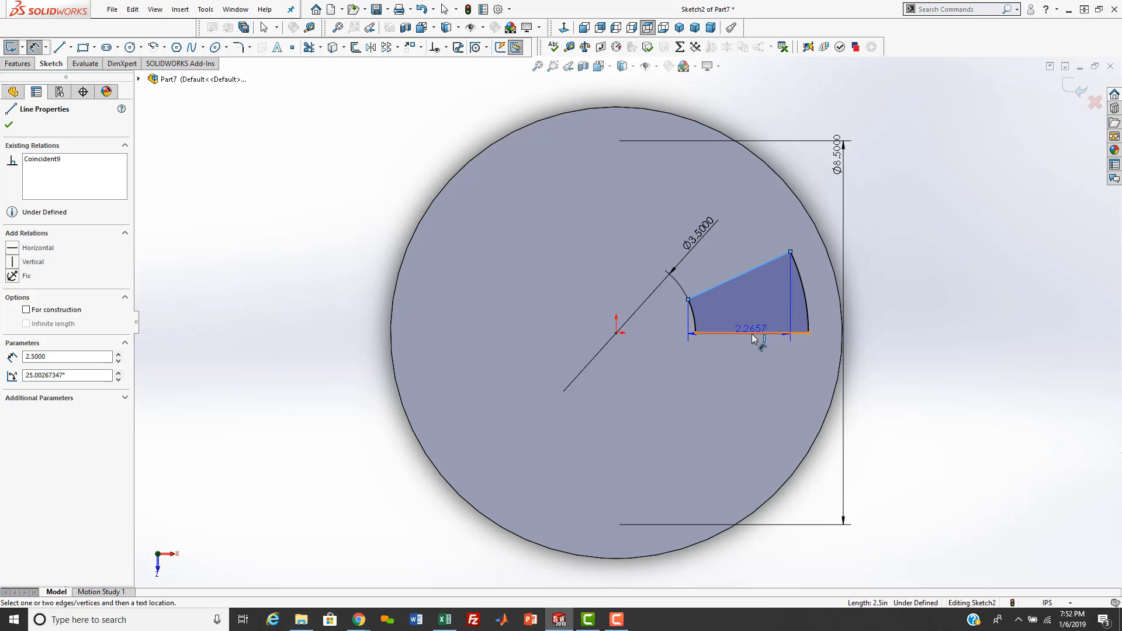
{"action": "left_click", "coordinate": [762, 332]}
{"action": "left_click", "coordinate": [881, 285]}
{"action": "type", "text": "22.5"}
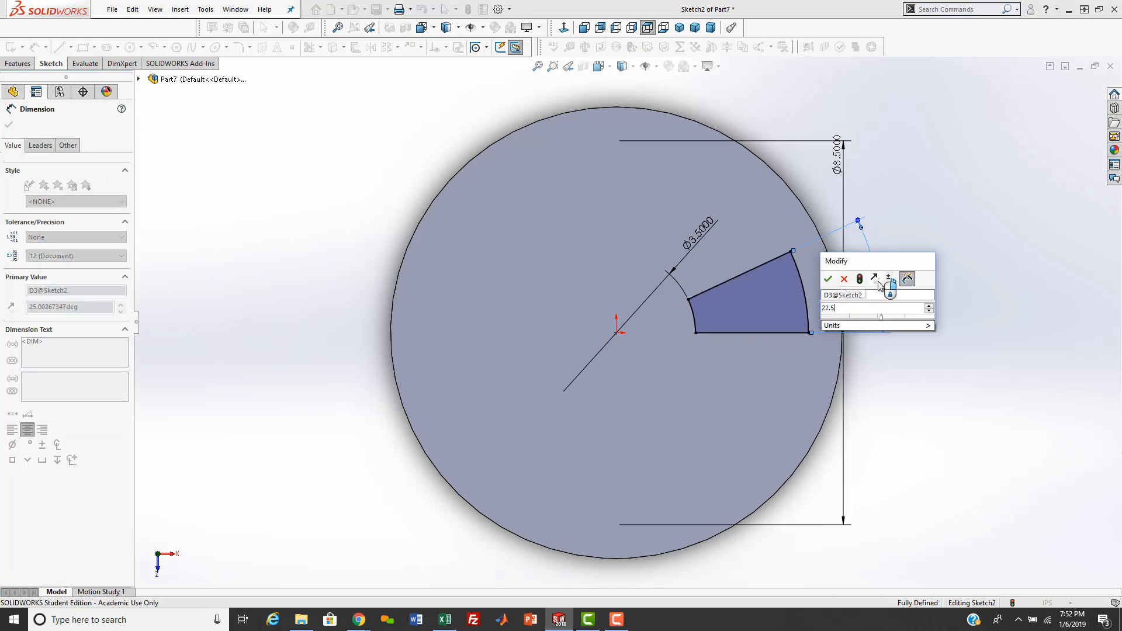
{"action": "key", "text": "Return"}
{"action": "key", "text": "Escape"}
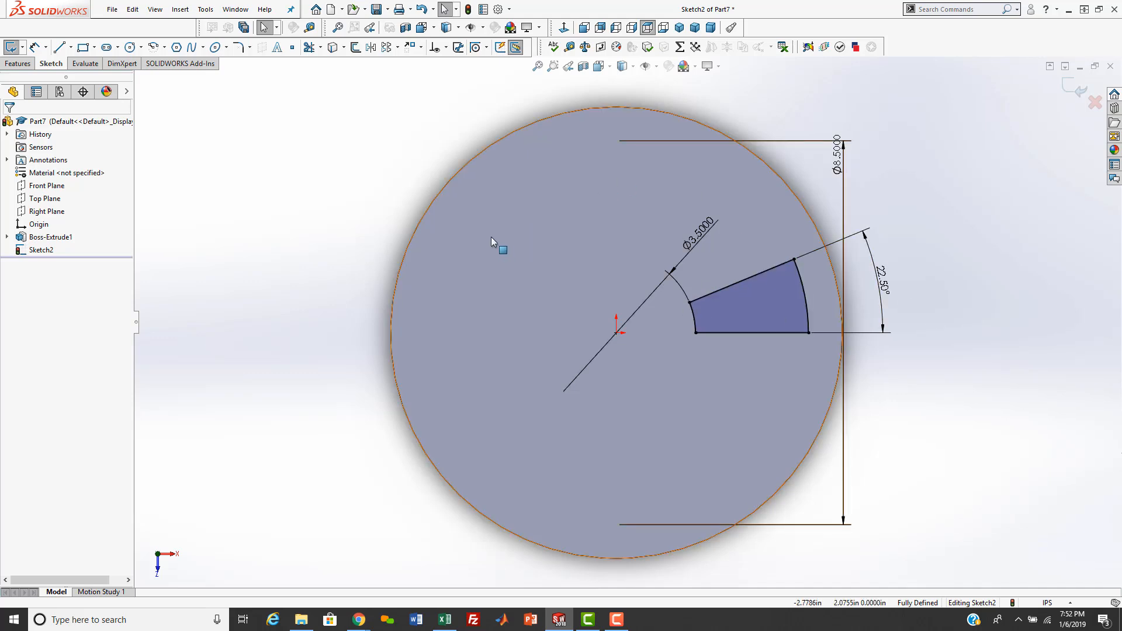
Step: Circular-pattern the wedge's two lines and two arcs about the origin, with 8 equally spaced instances over 360°
{"action": "left_click", "coordinate": [693, 317]}
{"action": "left_click", "coordinate": [720, 289], "text": "ctrl"}
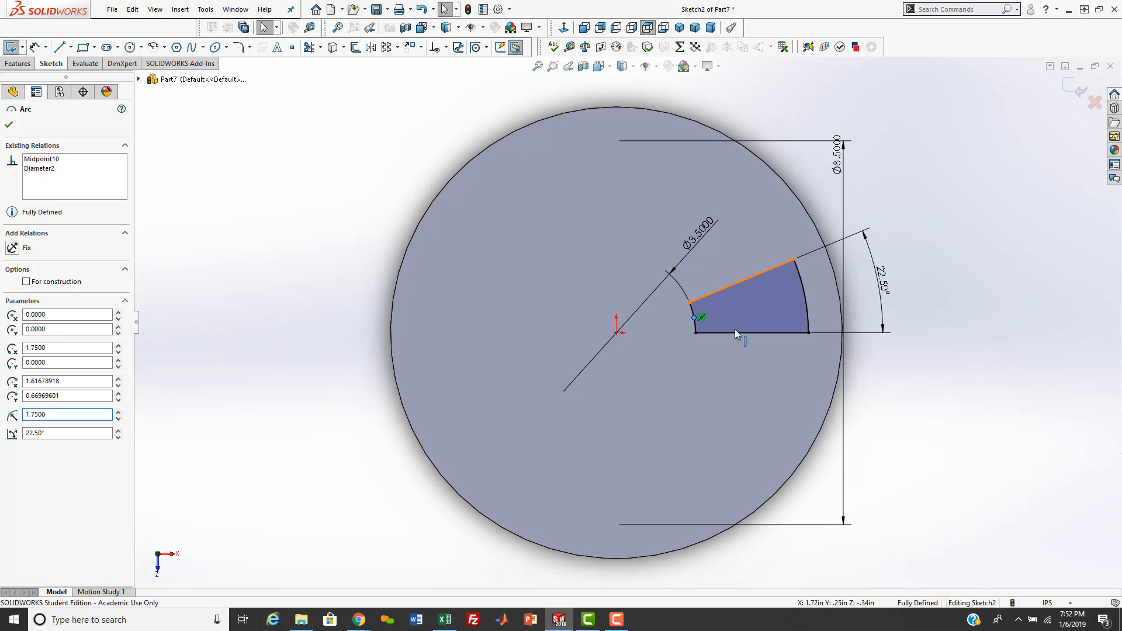
{"action": "left_click", "coordinate": [737, 333], "text": "ctrl"}
{"action": "left_click", "coordinate": [802, 296], "text": "ctrl"}
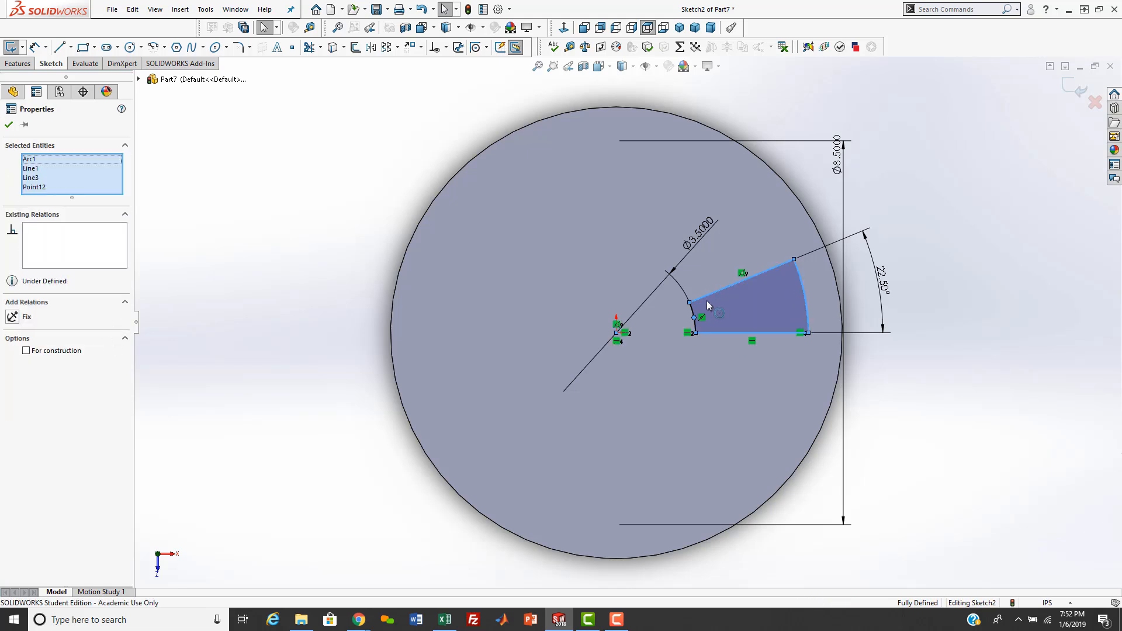
{"action": "left_click", "coordinate": [692, 314], "text": "ctrl"}
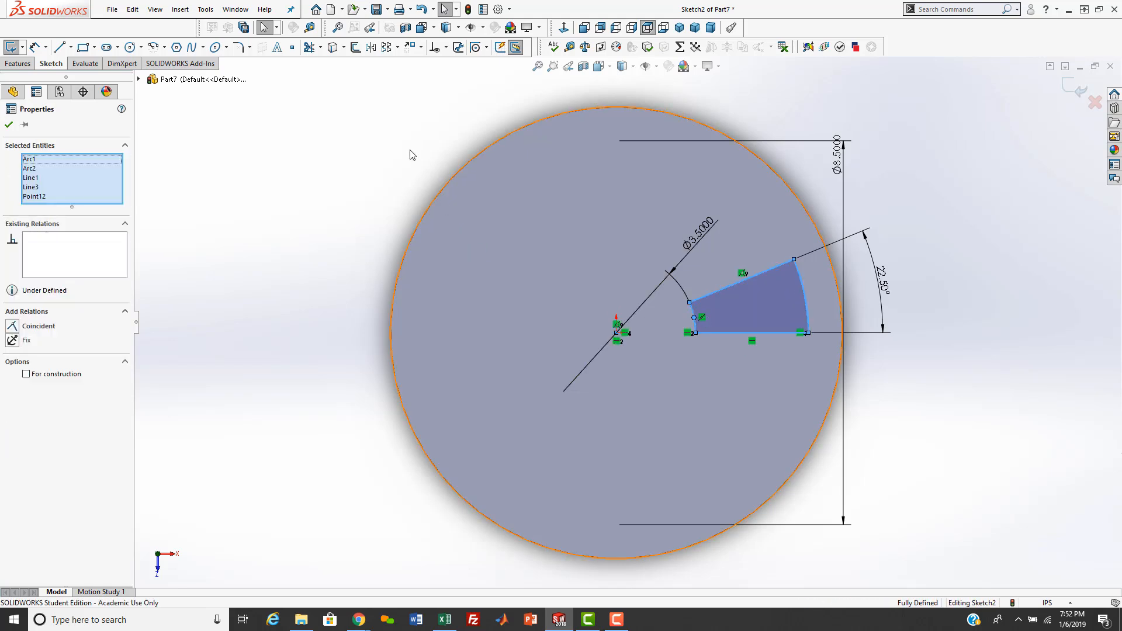
{"action": "left_click", "coordinate": [386, 48]}
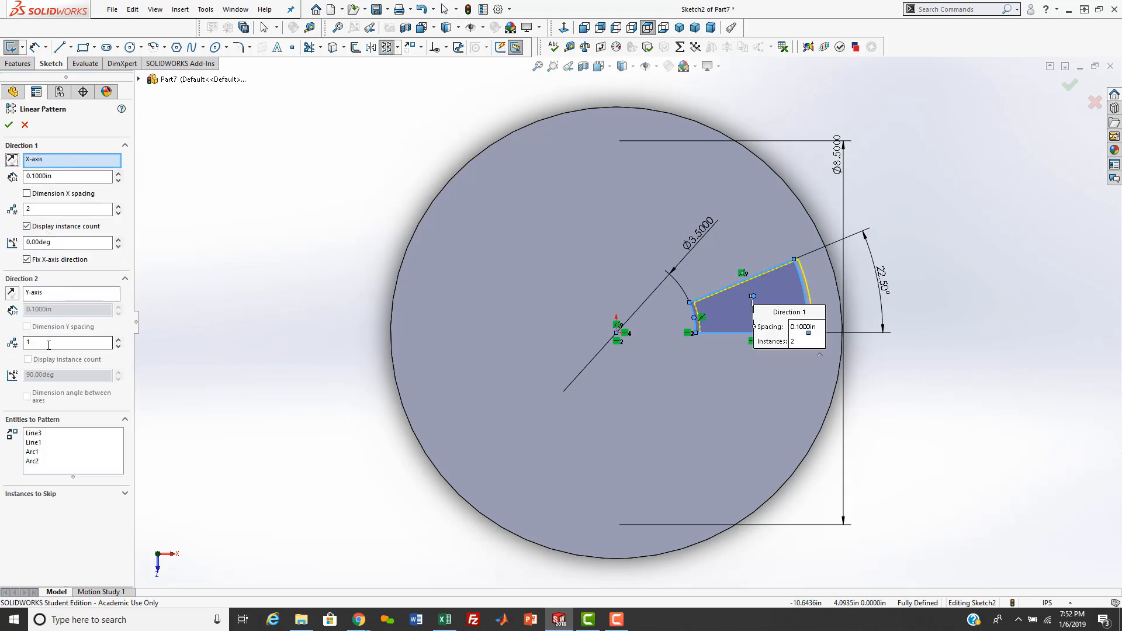
{"action": "left_click", "coordinate": [25, 125]}
{"action": "left_click", "coordinate": [399, 49]}
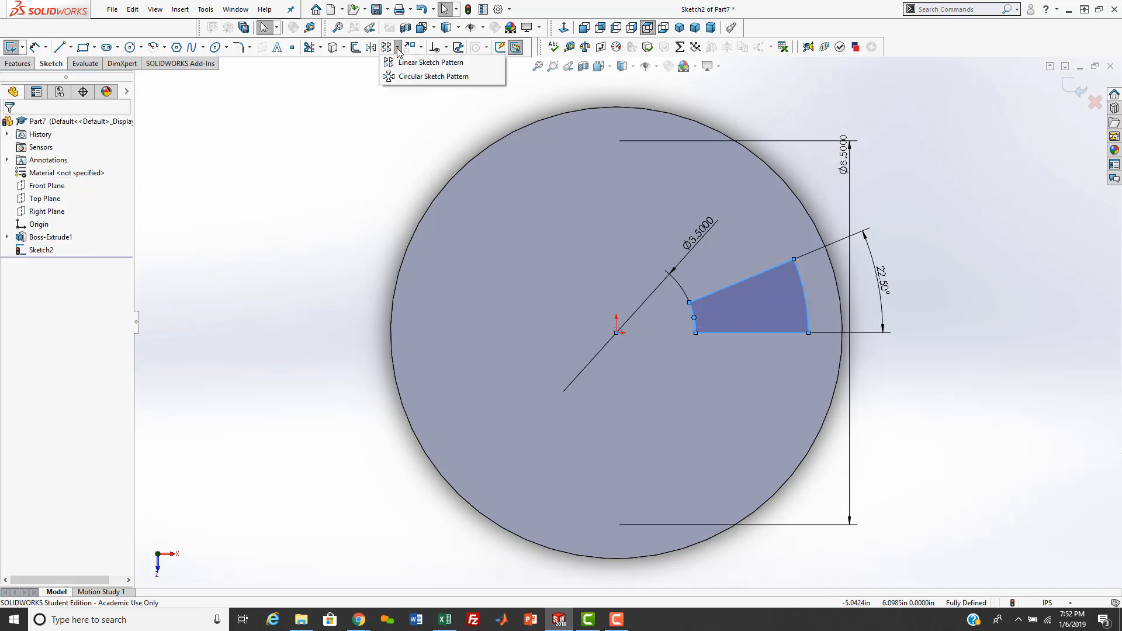
{"action": "left_click", "coordinate": [432, 77]}
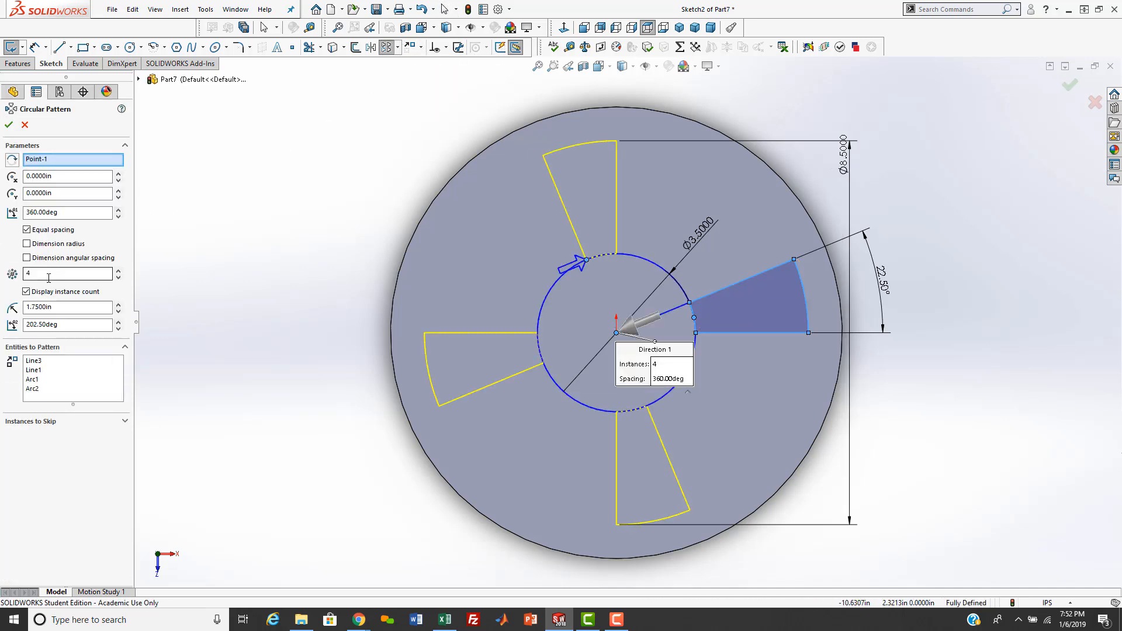
{"action": "left_click_drag", "start_coordinate": [47, 276], "coordinate": [1, 277]}
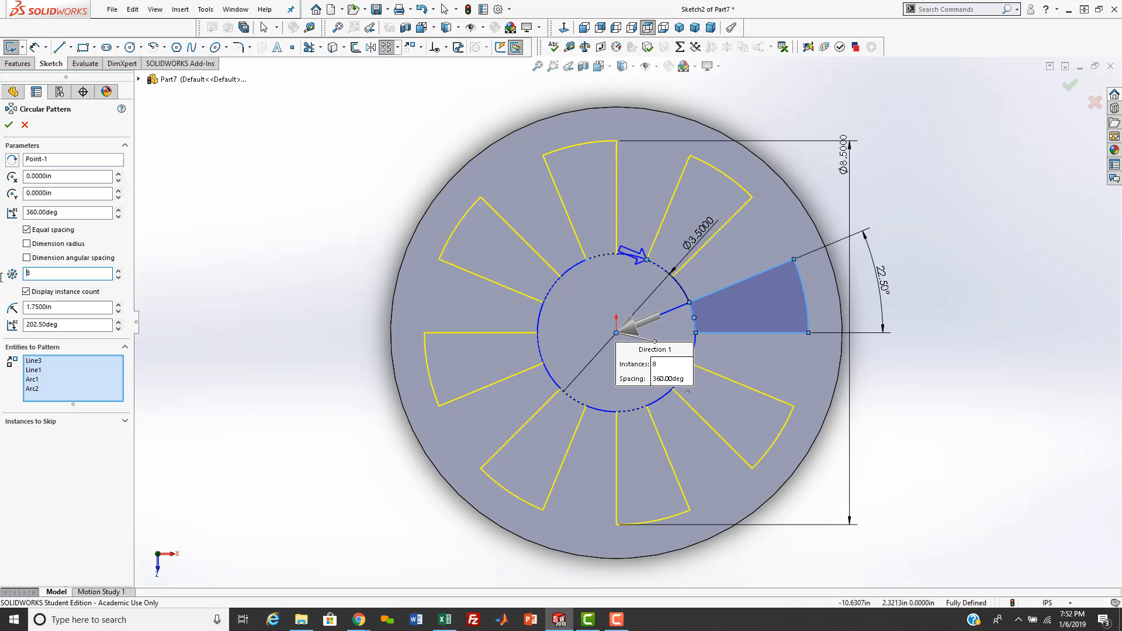
{"action": "left_click", "coordinate": [10, 126]}
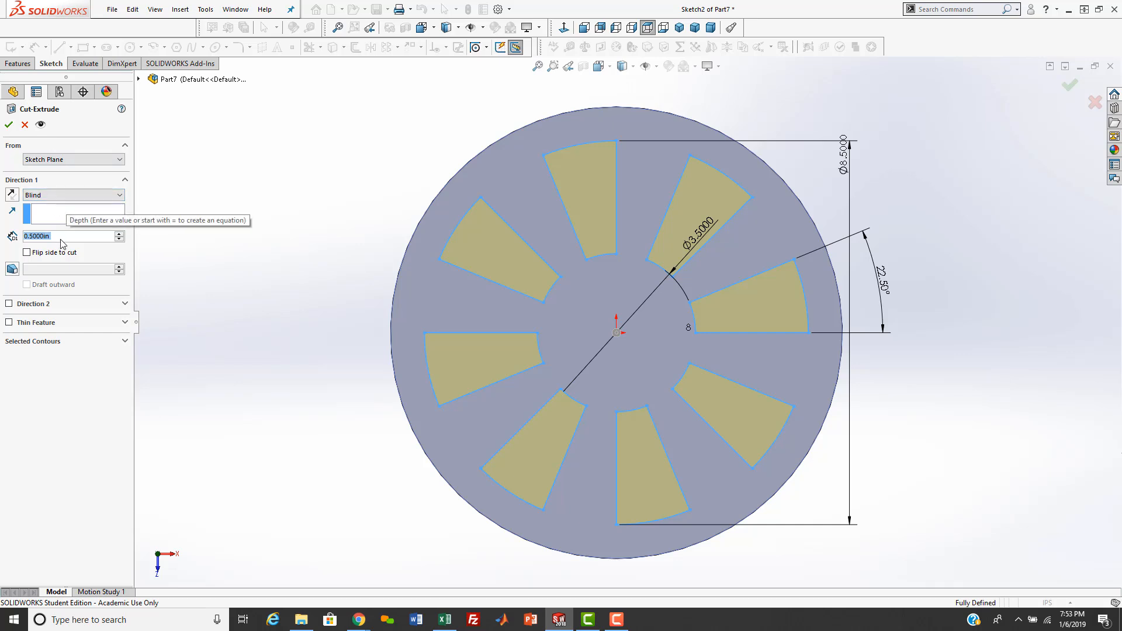
Step: Cut-extrude the eight wedge profiles to a blind depth of 0.25 in
{"action": "type", "text": ".25"}
{"action": "key", "text": "Return"}
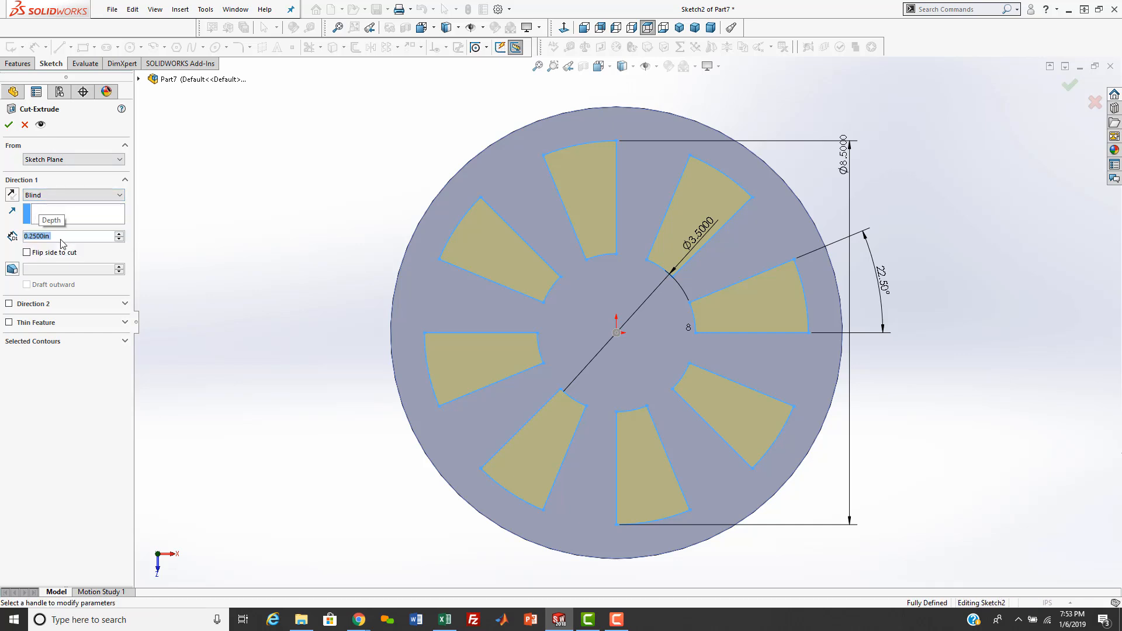
{"action": "left_click", "coordinate": [9, 125]}
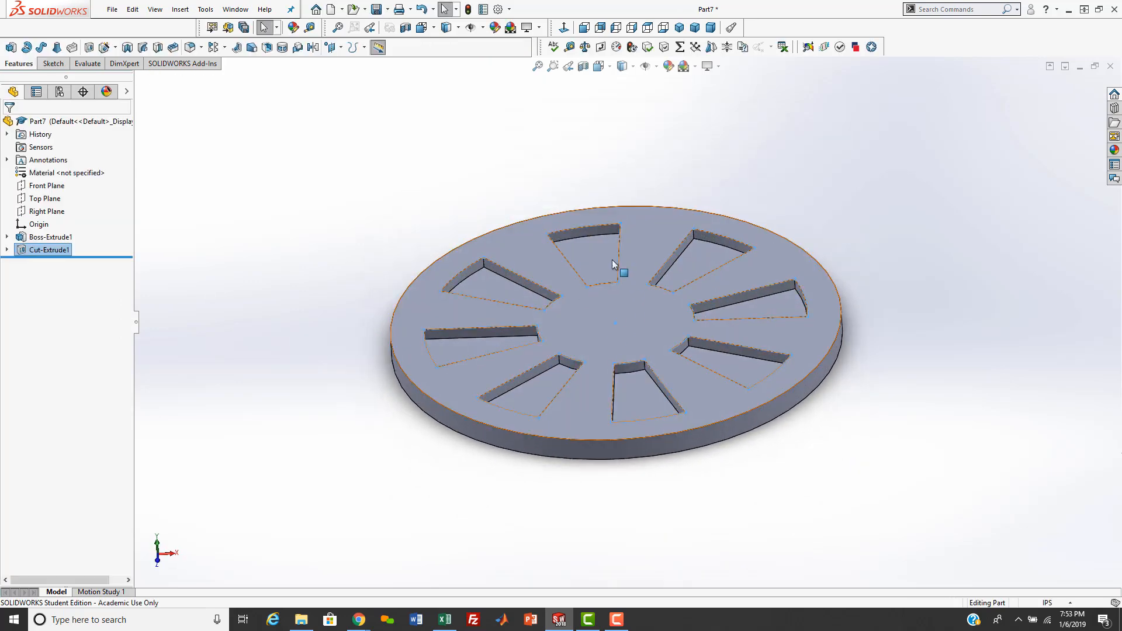
{"action": "left_click", "coordinate": [290, 313]}
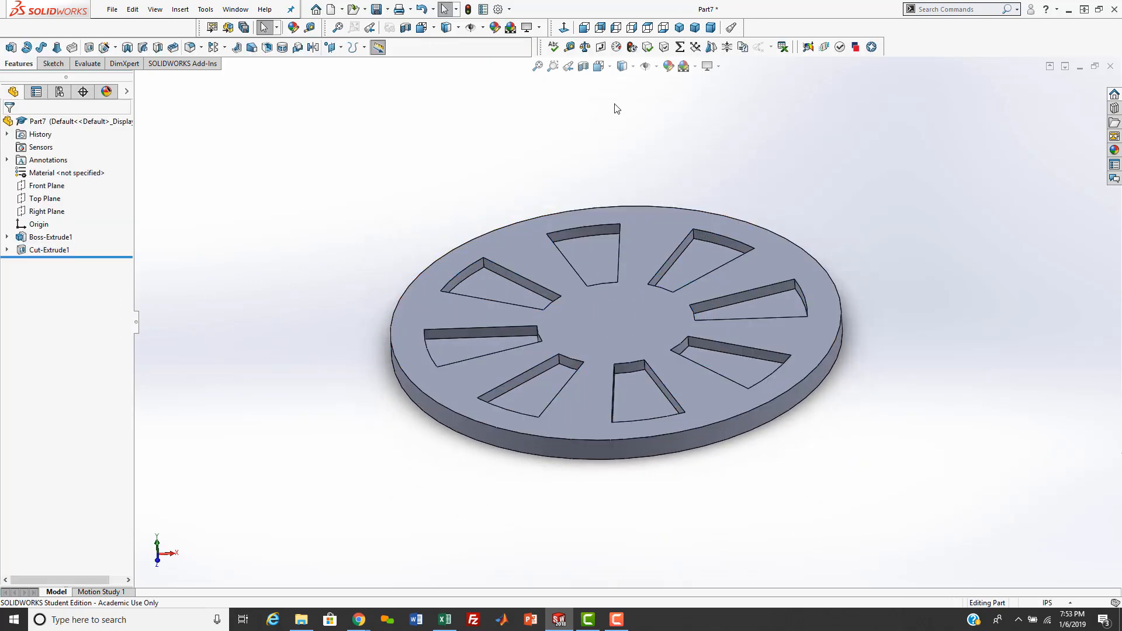
Step: Start a sketch on the disc's top face and draw a vertical centerline through the origin
{"action": "left_click", "coordinate": [678, 27]}
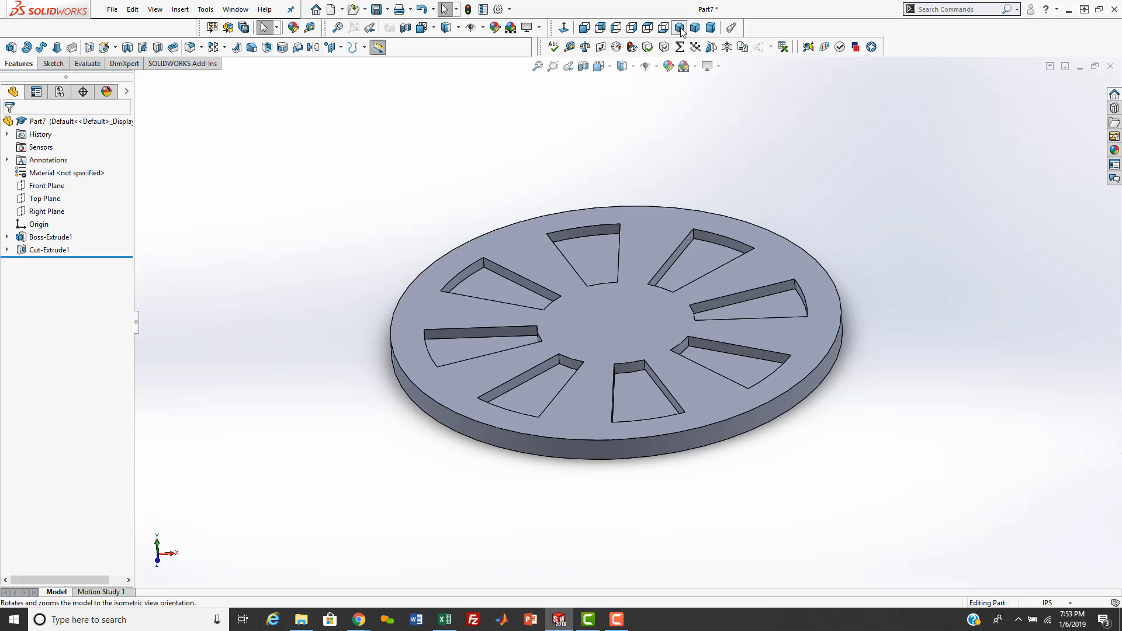
{"action": "left_click", "coordinate": [601, 293]}
{"action": "left_click", "coordinate": [485, 88]}
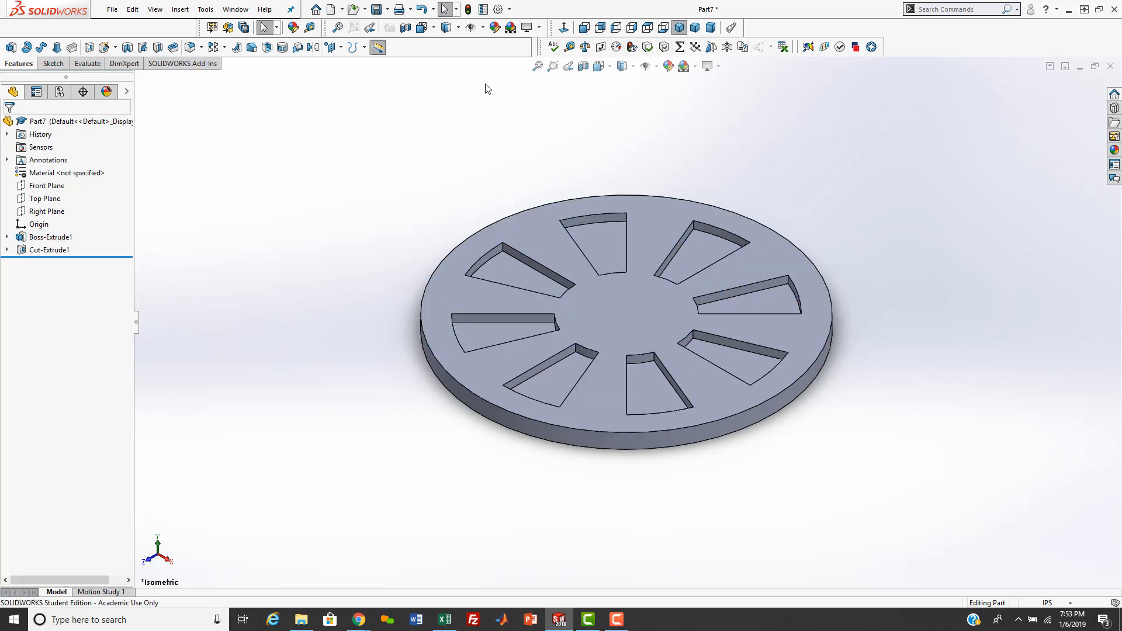
{"action": "left_click", "coordinate": [600, 294]}
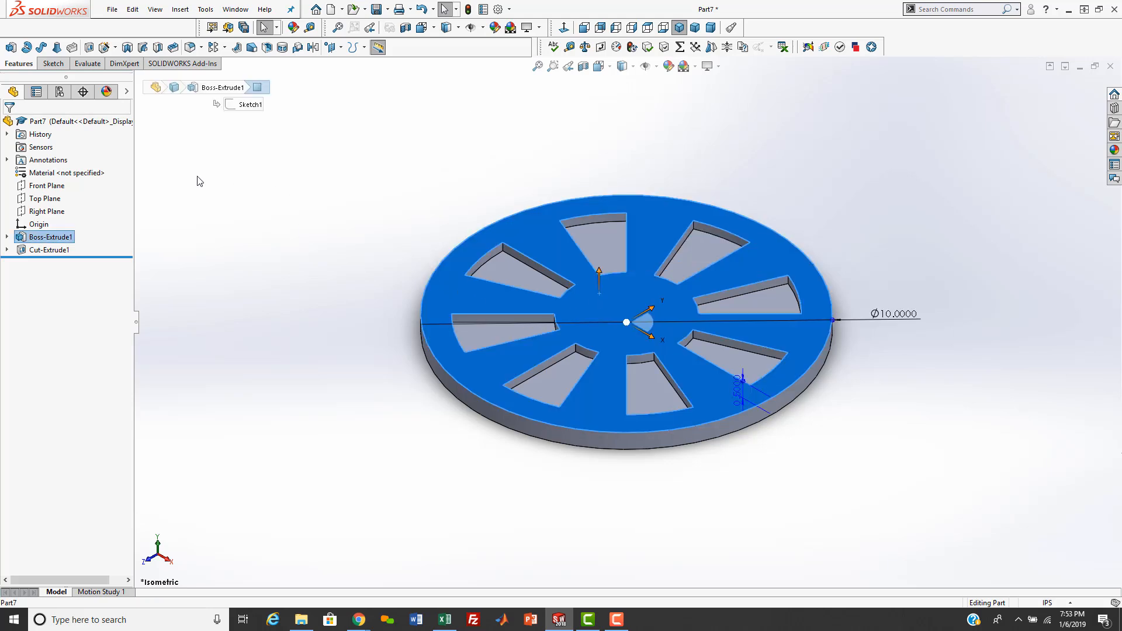
{"action": "left_click", "coordinate": [89, 47]}
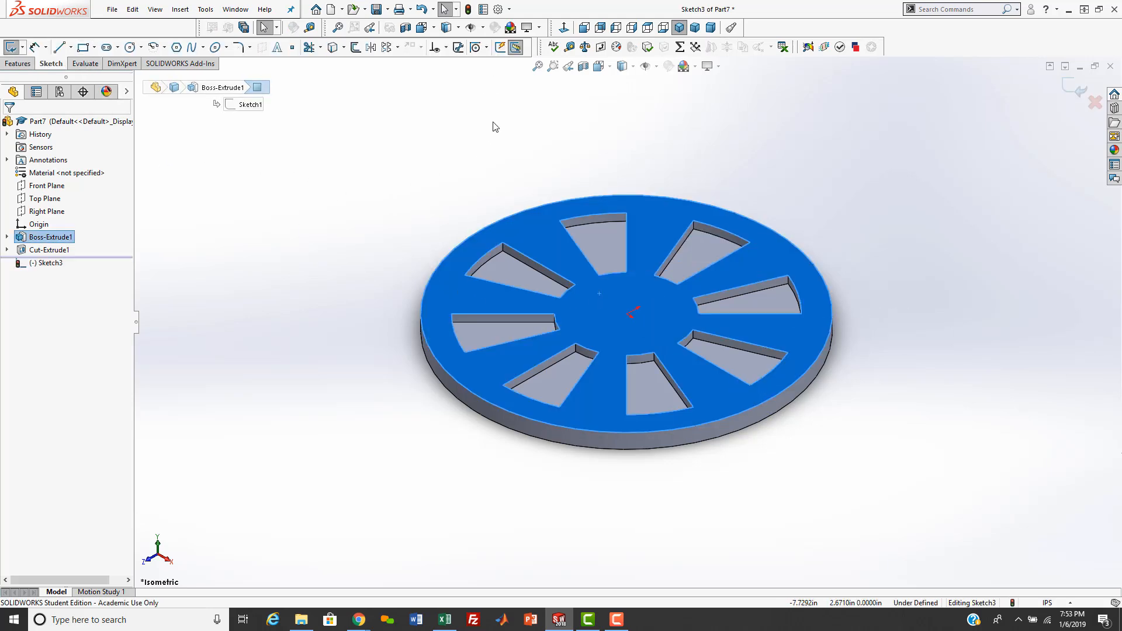
{"action": "left_click", "coordinate": [552, 27]}
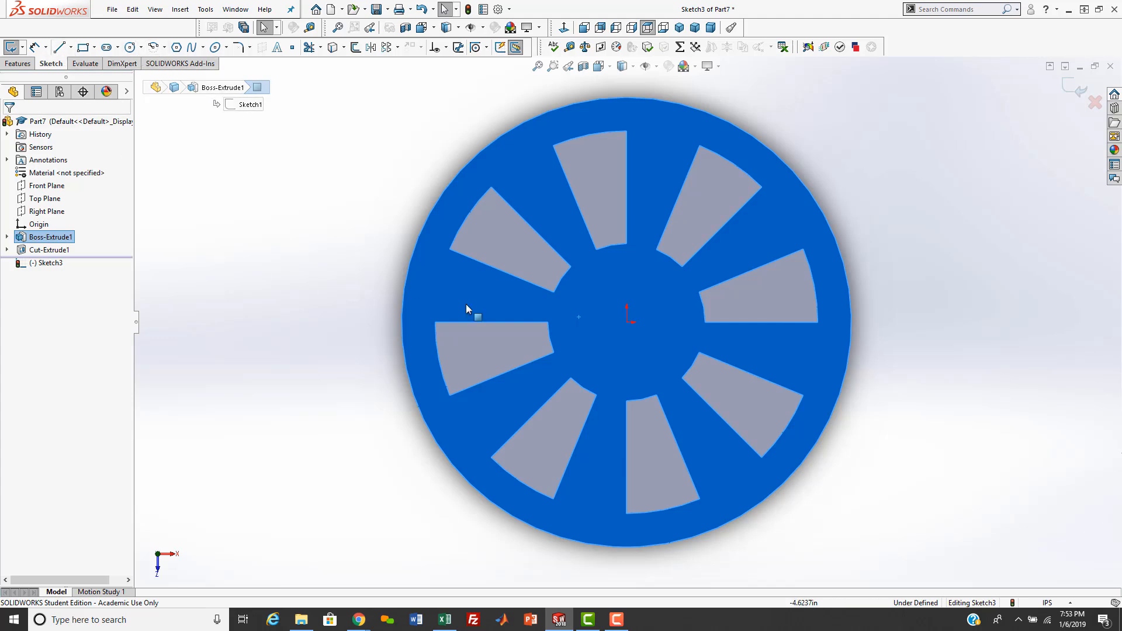
{"action": "left_click", "coordinate": [71, 47]}
{"action": "left_click", "coordinate": [76, 72]}
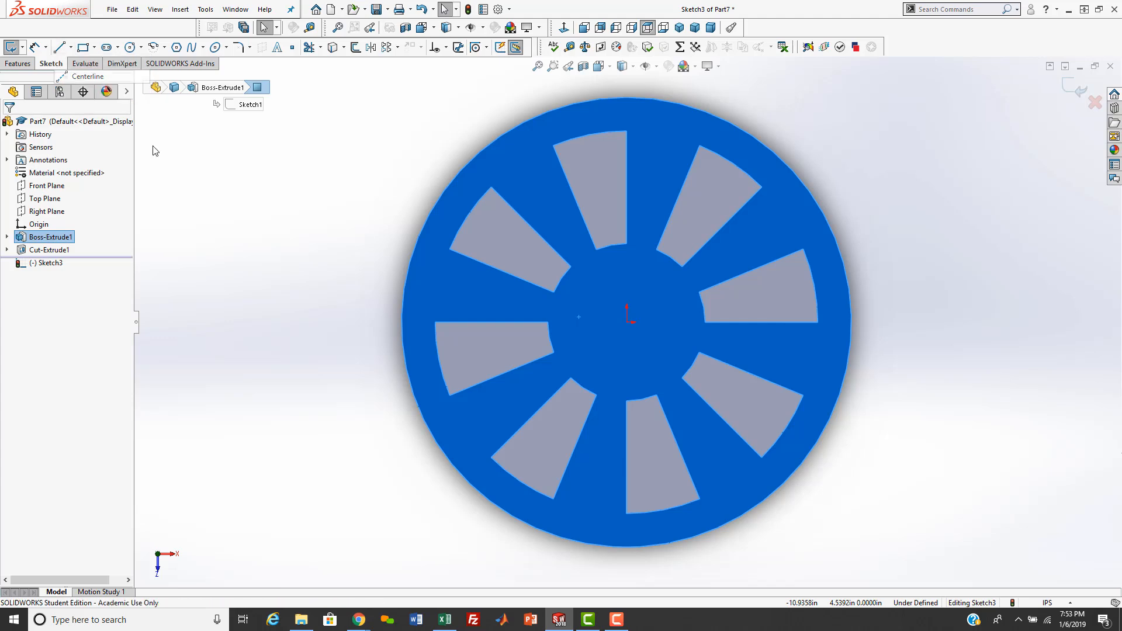
{"action": "left_click_drag", "start_coordinate": [627, 353], "coordinate": [626, 281]}
{"action": "key", "text": "Escape"}
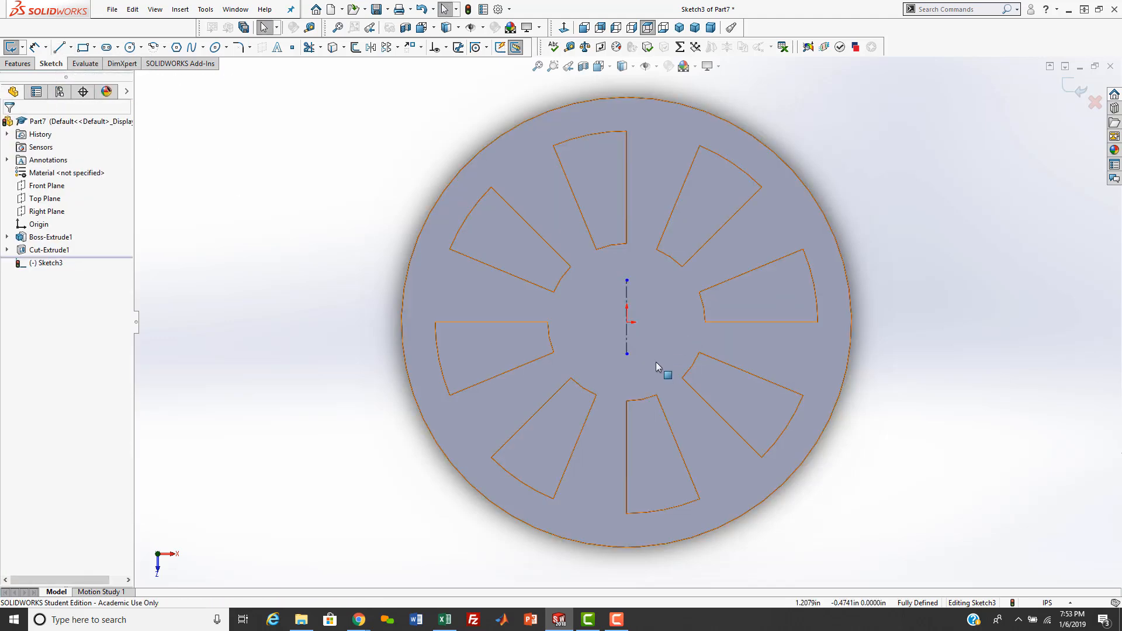
Step: Draw a circle of about 0.38 in radius, centered about 0.81 in left of the origin, and make its center horizontal with the origin
{"action": "scroll", "coordinate": [642, 350], "scroll_direction": "down", "scroll_amount": 5}
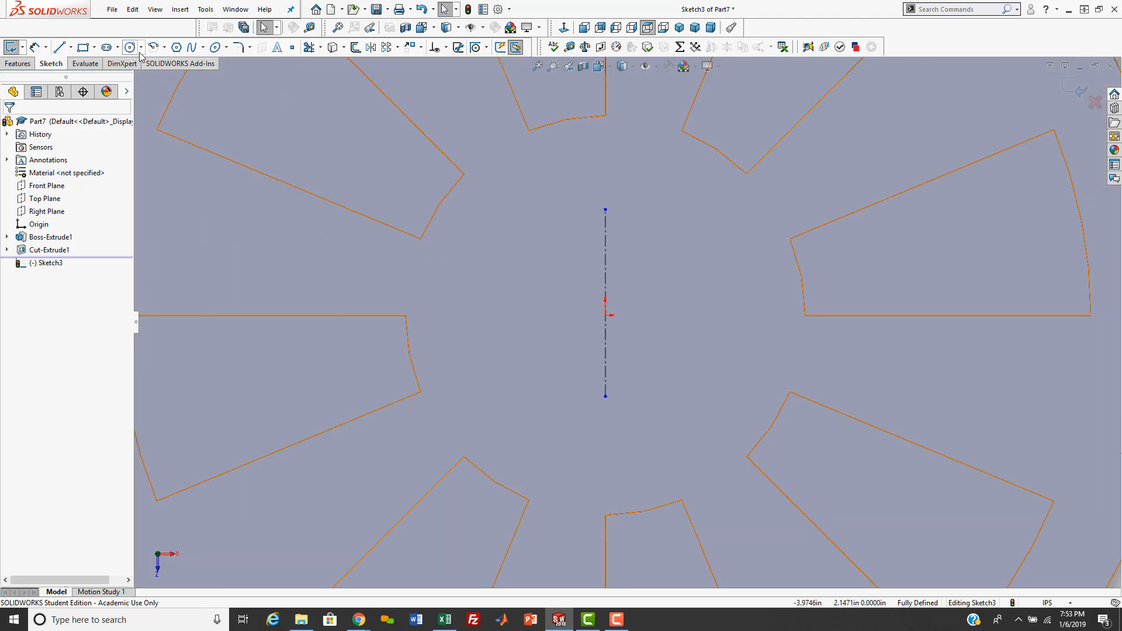
{"action": "left_click", "coordinate": [141, 47]}
{"action": "left_click", "coordinate": [146, 68]}
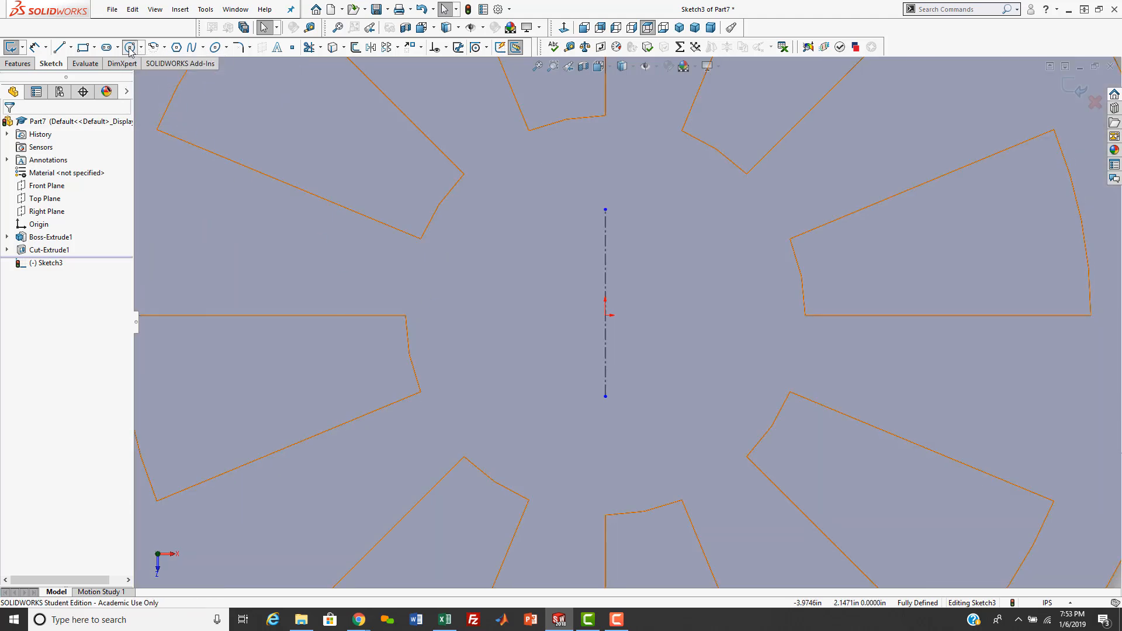
{"action": "left_click", "coordinate": [513, 315]}
{"action": "left_click", "coordinate": [545, 349]}
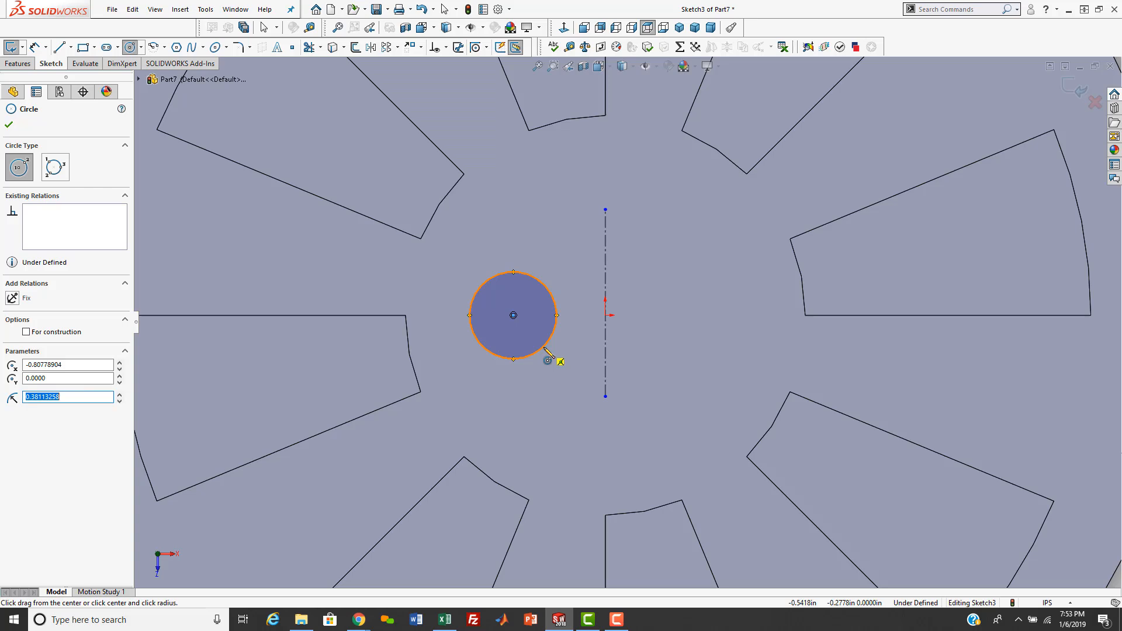
{"action": "key", "text": "Escape"}
{"action": "key", "text": "Escape"}
{"action": "left_click", "coordinate": [513, 315]}
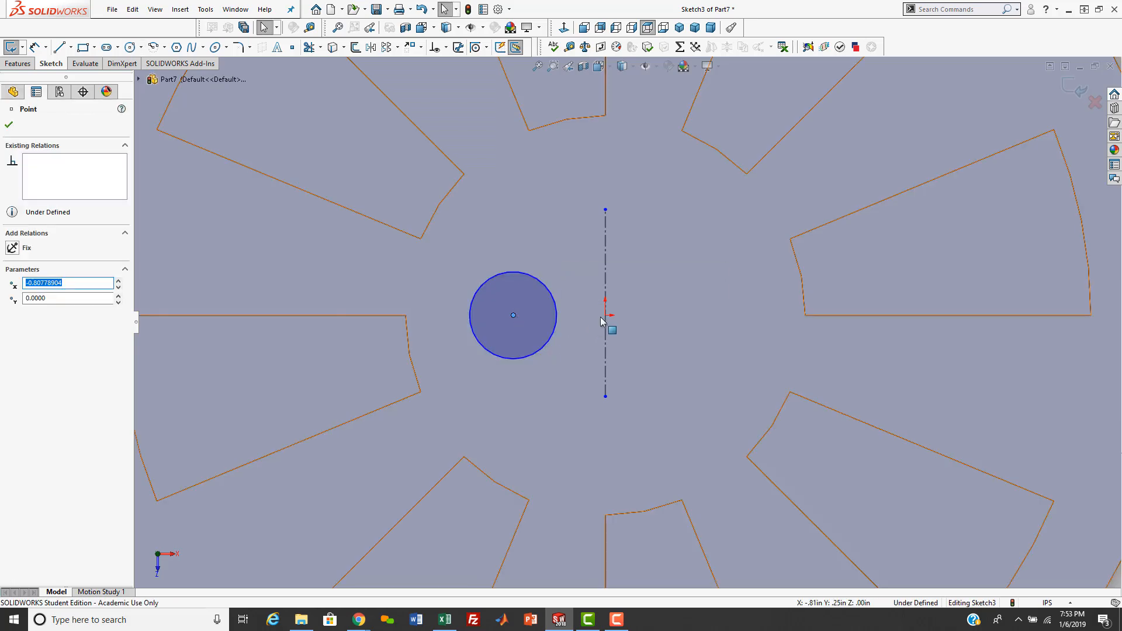
{"action": "left_click", "coordinate": [605, 315], "text": "ctrl"}
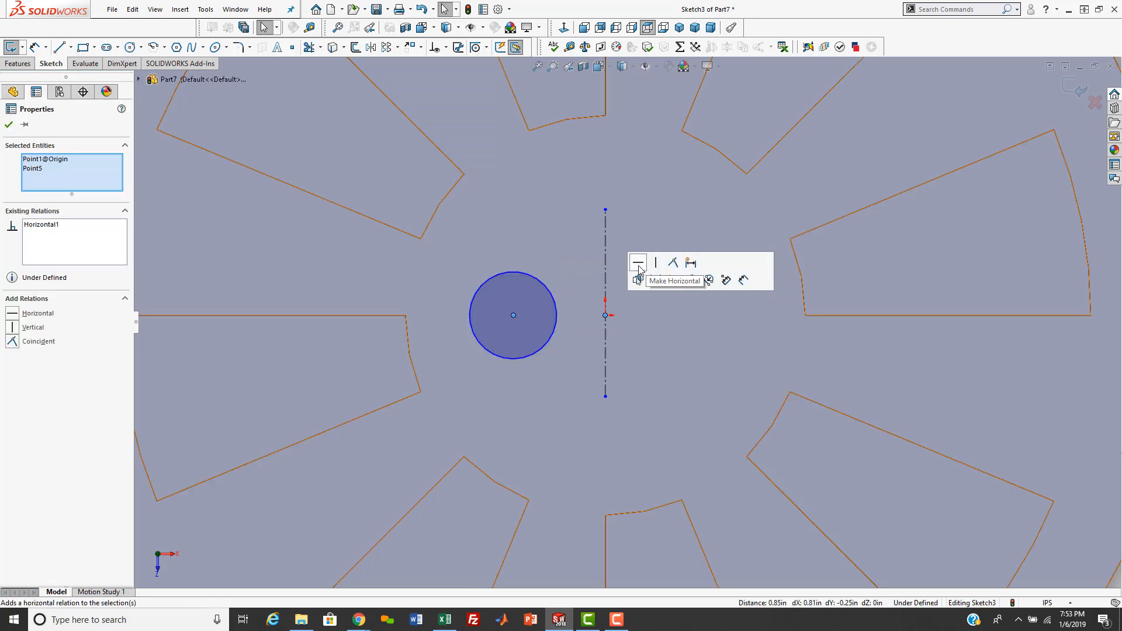
Step: Mirror the circle about the vertical centerline
{"action": "left_click", "coordinate": [549, 284]}
{"action": "left_click", "coordinate": [605, 259], "text": "ctrl"}
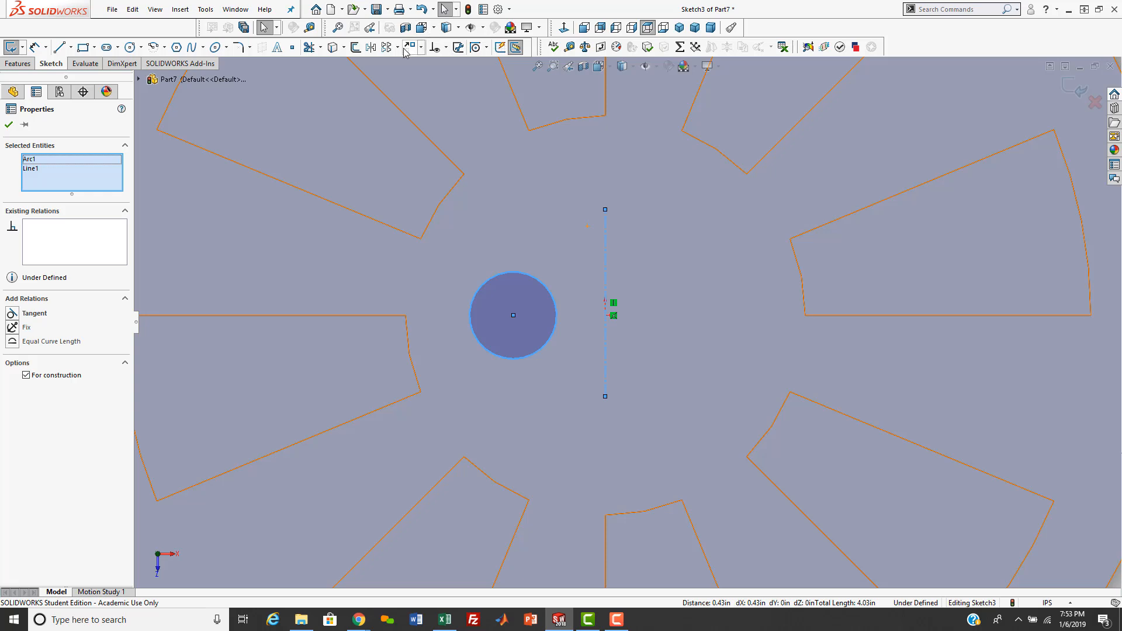
{"action": "left_click", "coordinate": [370, 47]}
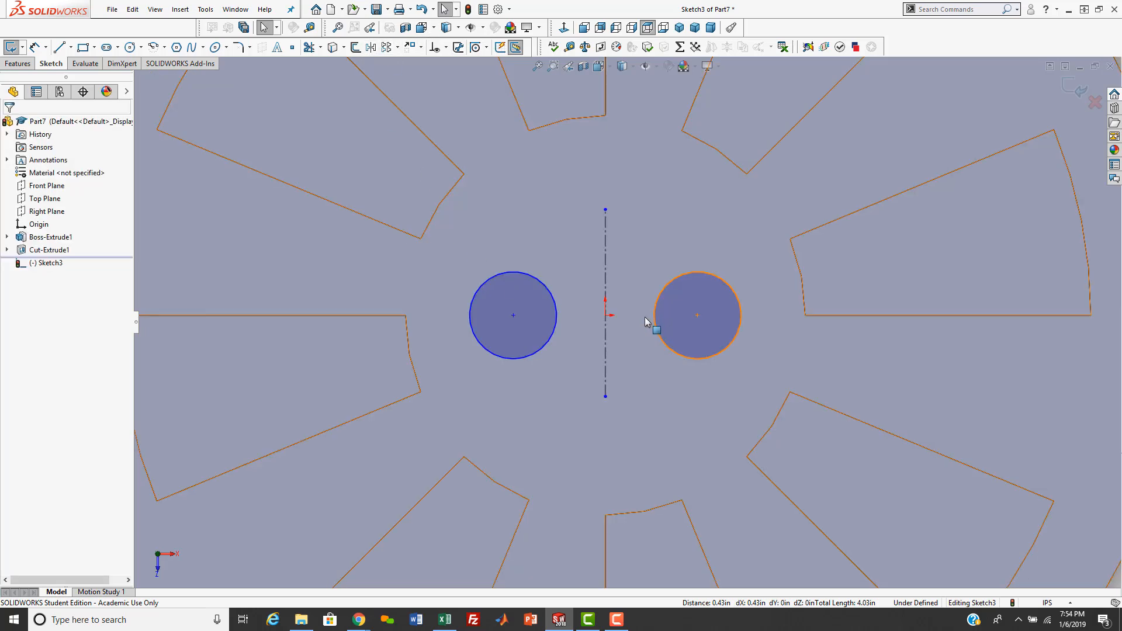
Step: Join the two circles with two horizontal lines, about 1.11 in long above the origin and about 1.04 in long below it
{"action": "scroll", "coordinate": [648, 325], "scroll_direction": "up", "scroll_amount": 1}
{"action": "scroll", "coordinate": [685, 325], "scroll_direction": "up", "scroll_amount": 2}
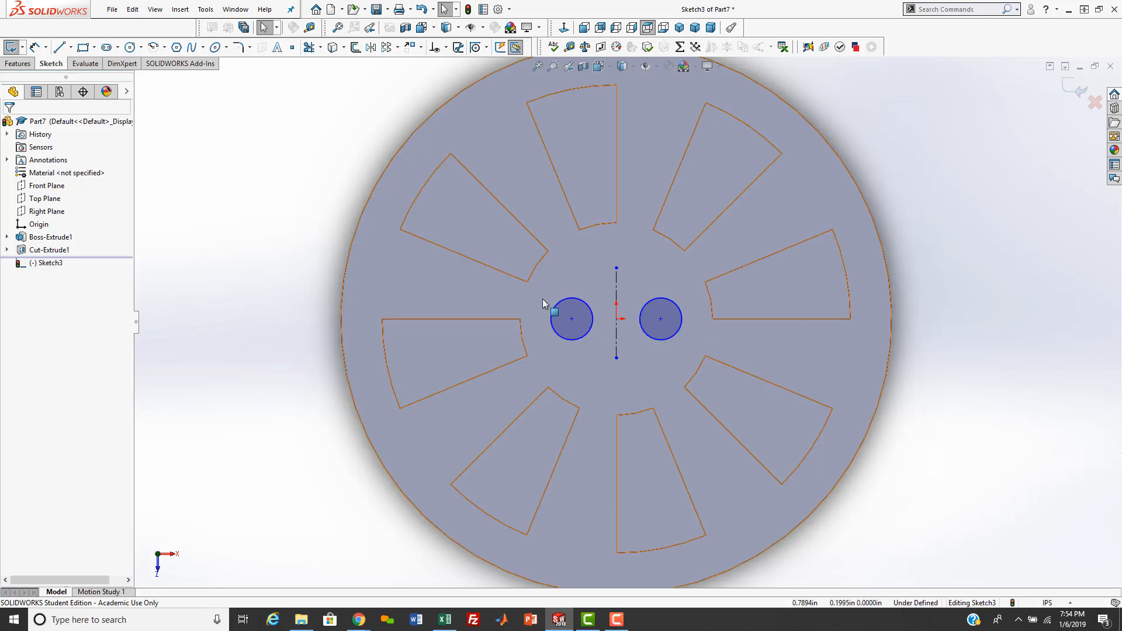
{"action": "left_click", "coordinate": [63, 47]}
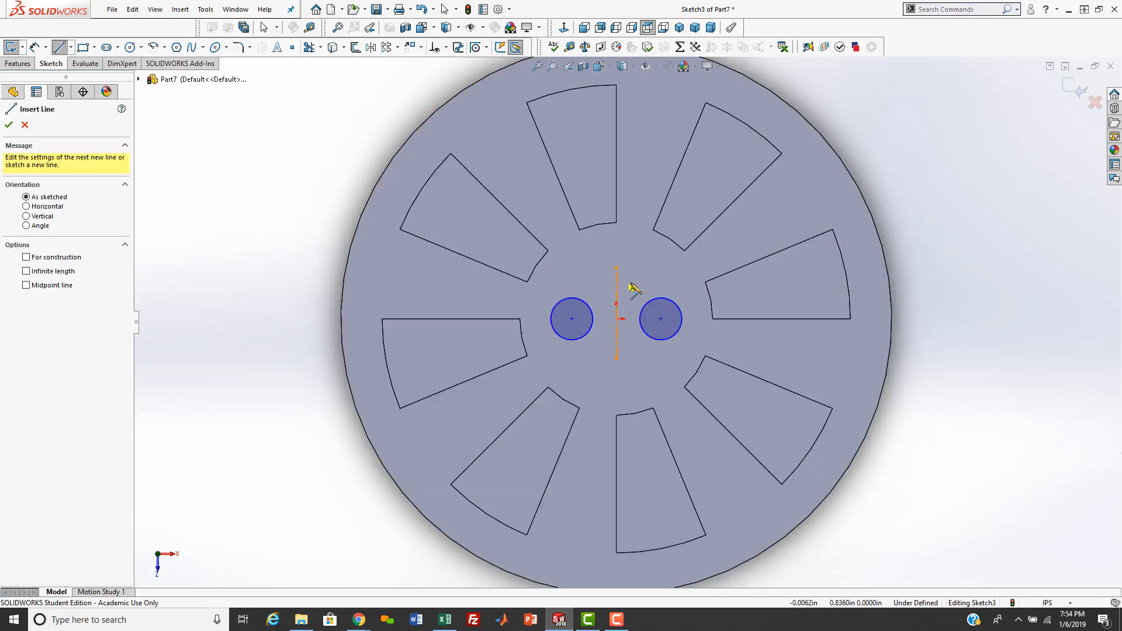
{"action": "scroll", "coordinate": [579, 350], "scroll_direction": "down", "scroll_amount": 3}
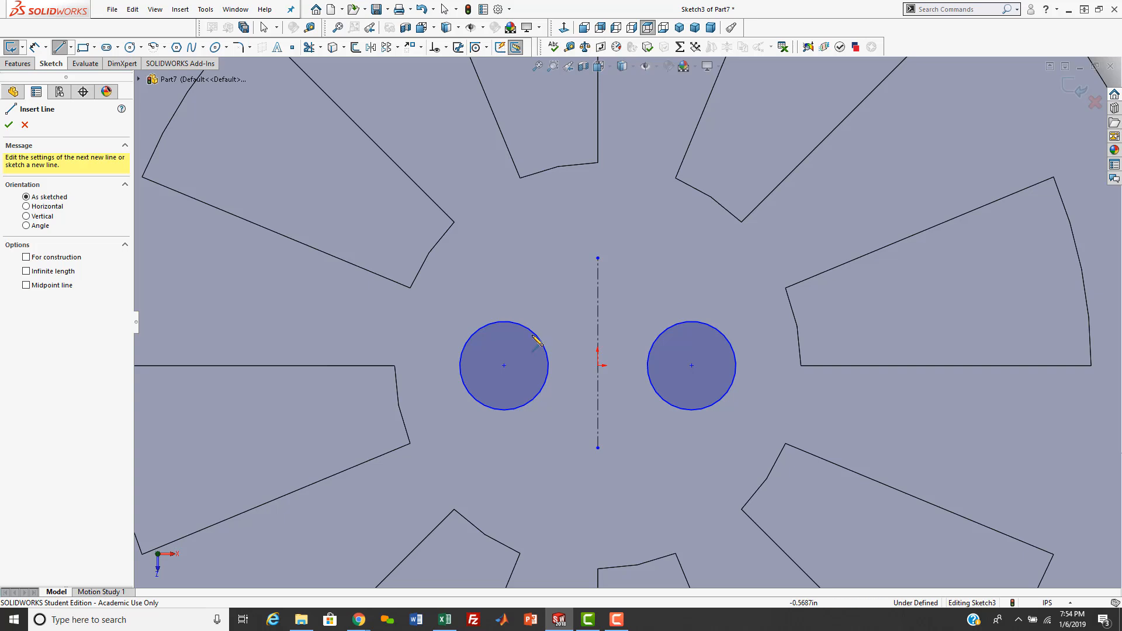
{"action": "left_click", "coordinate": [534, 333]}
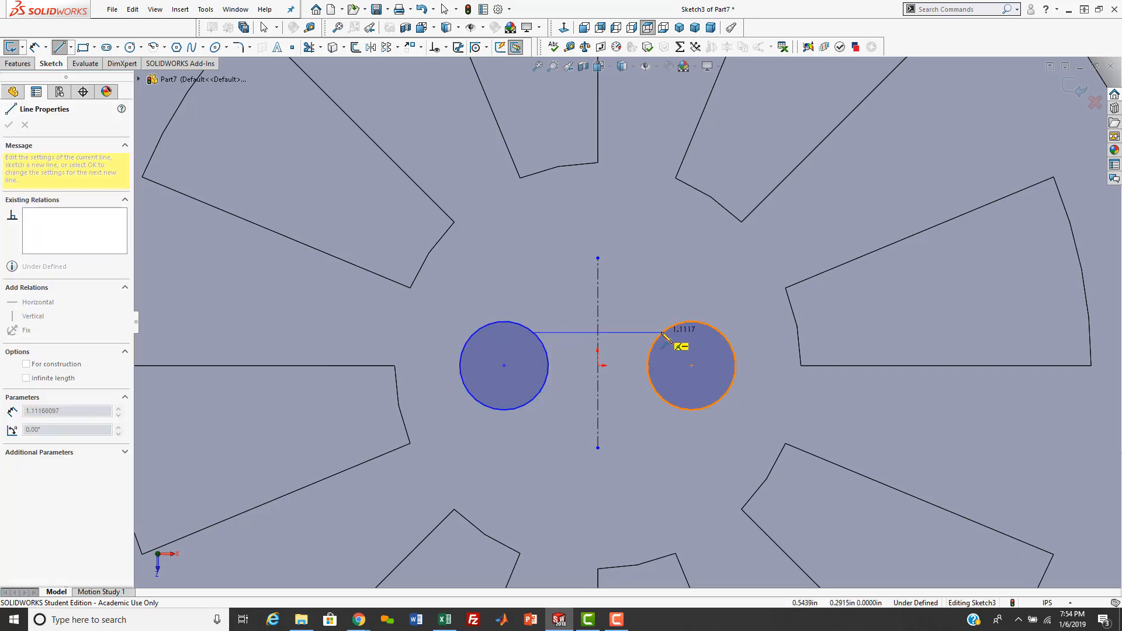
{"action": "left_click", "coordinate": [663, 333]}
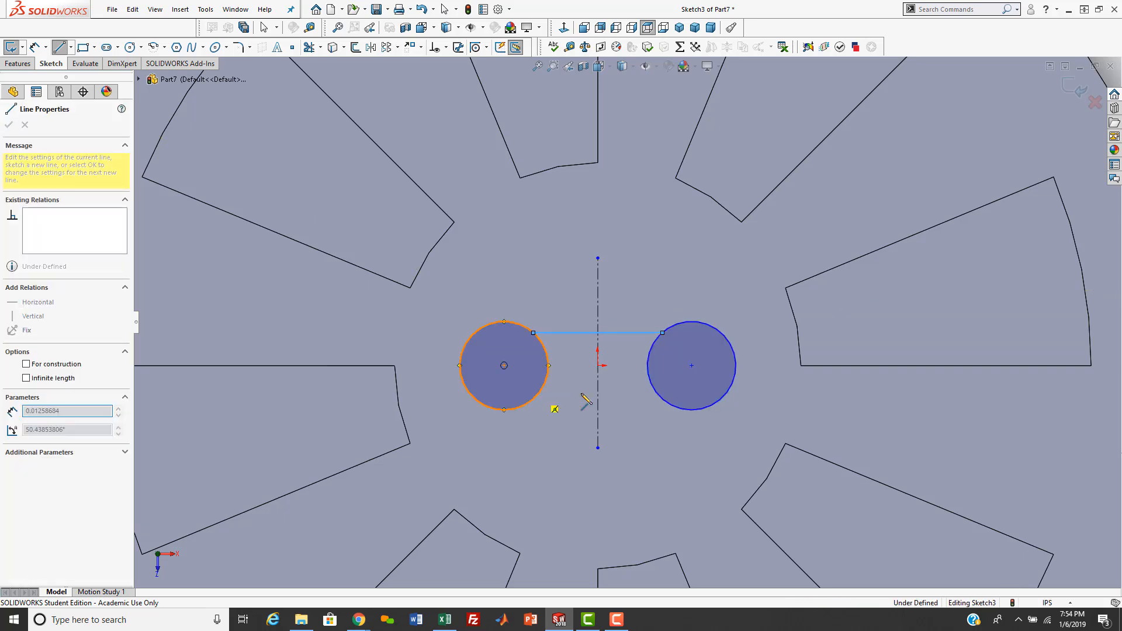
{"action": "left_click", "coordinate": [538, 395]}
{"action": "left_click", "coordinate": [658, 395]}
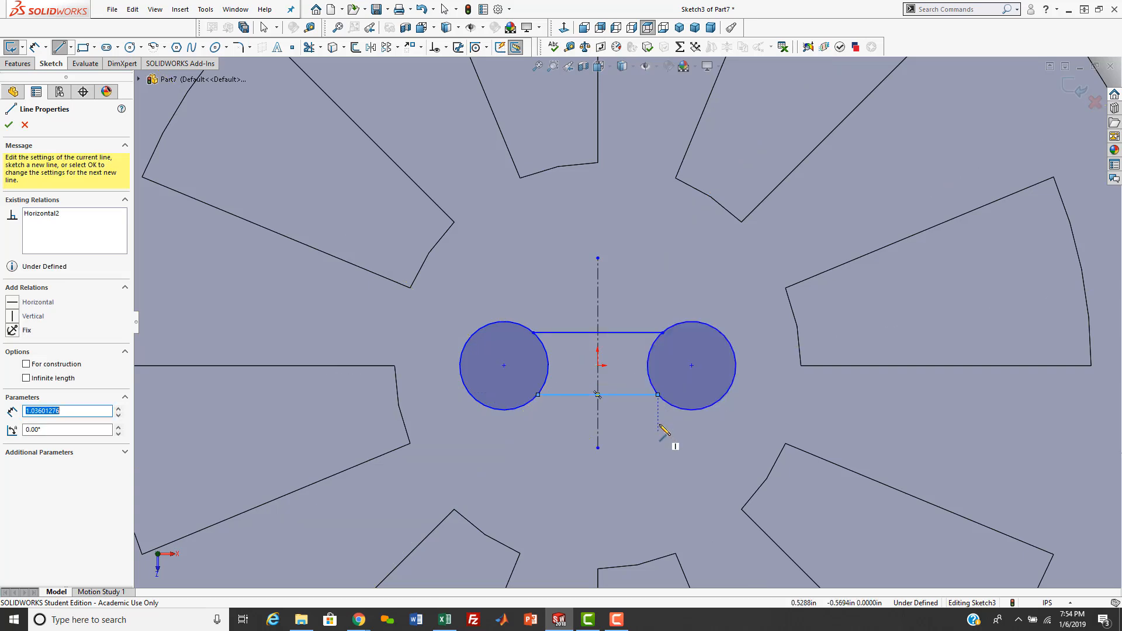
Step: Trim away the inner arcs of both circles between the two horizontal lines, leaving one closed dumbbell outline
{"action": "key", "text": "Escape"}
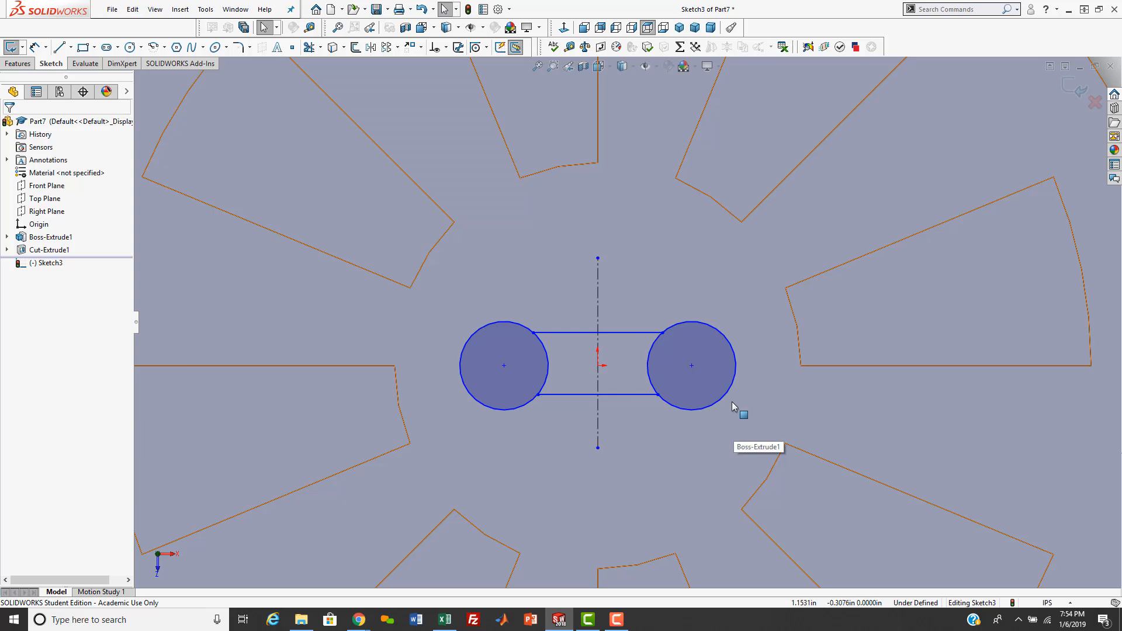
{"action": "left_click", "coordinate": [309, 47]}
{"action": "mouse_move", "coordinate": [664, 356]}
{"action": "left_mouse_down"}
{"action": "mouse_move", "coordinate": [638, 372]}
{"action": "mouse_move", "coordinate": [536, 363]}
{"action": "left_mouse_up"}
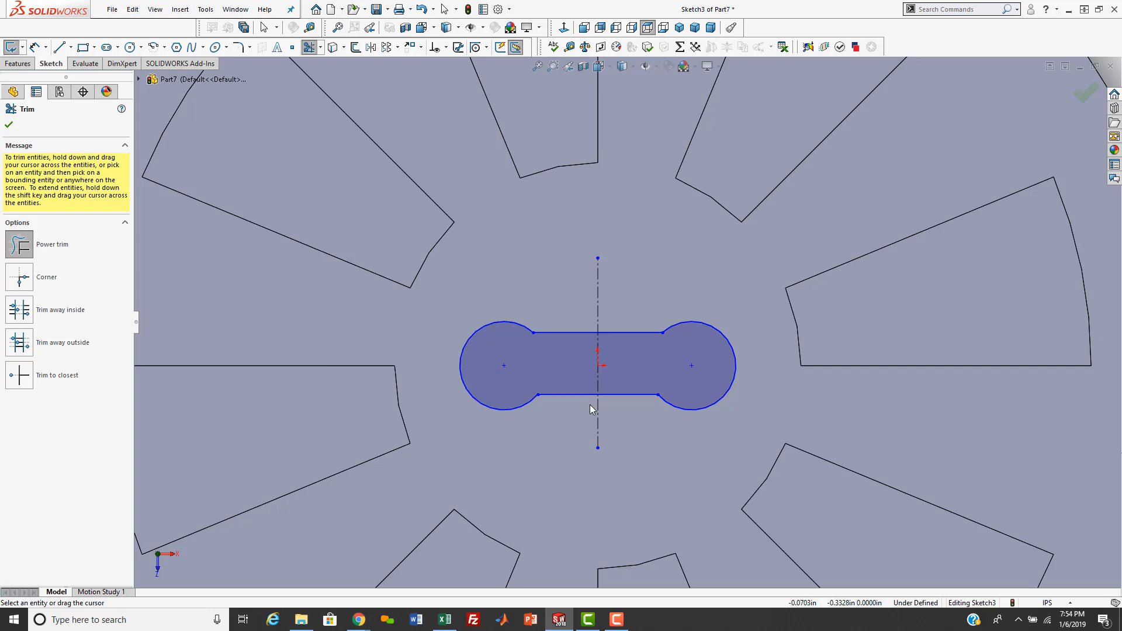
{"action": "key", "text": "Escape"}
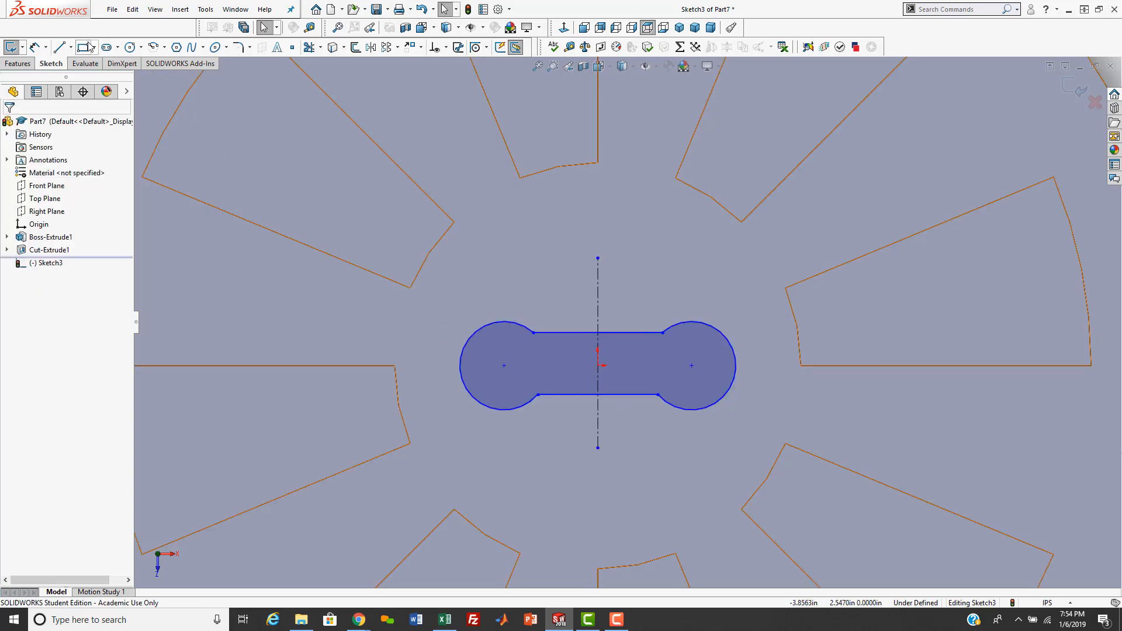
Step: Dimension the right arc with a 0.375 in radius and switch that dimension to diameter display
{"action": "left_click", "coordinate": [36, 46]}
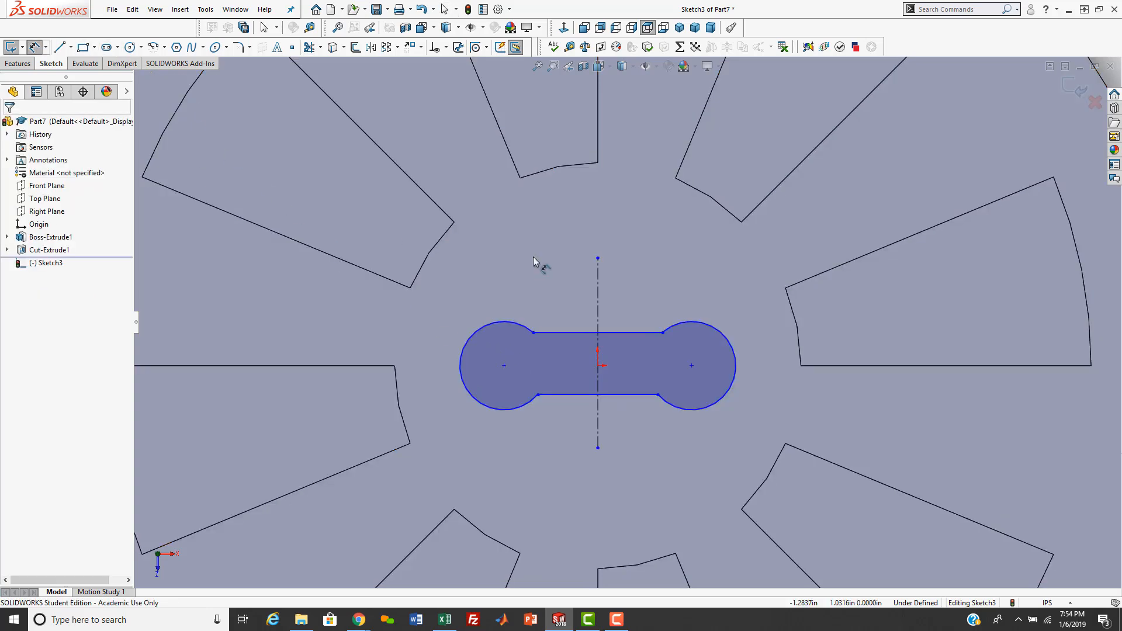
{"action": "left_click", "coordinate": [707, 327]}
{"action": "left_click", "coordinate": [742, 293]}
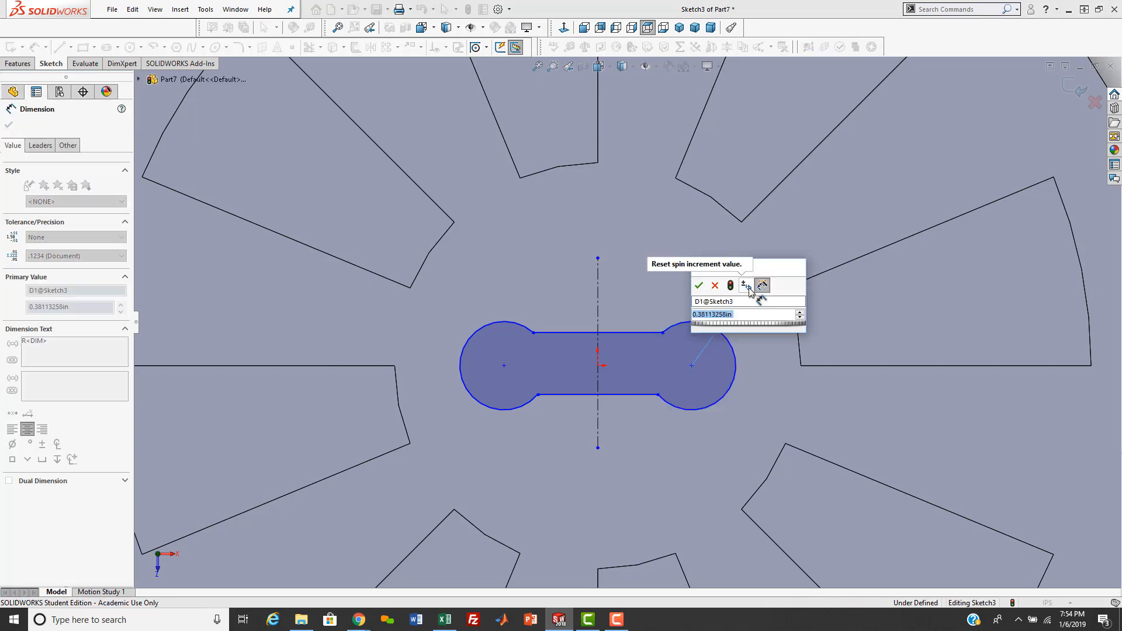
{"action": "key", "text": "Return"}
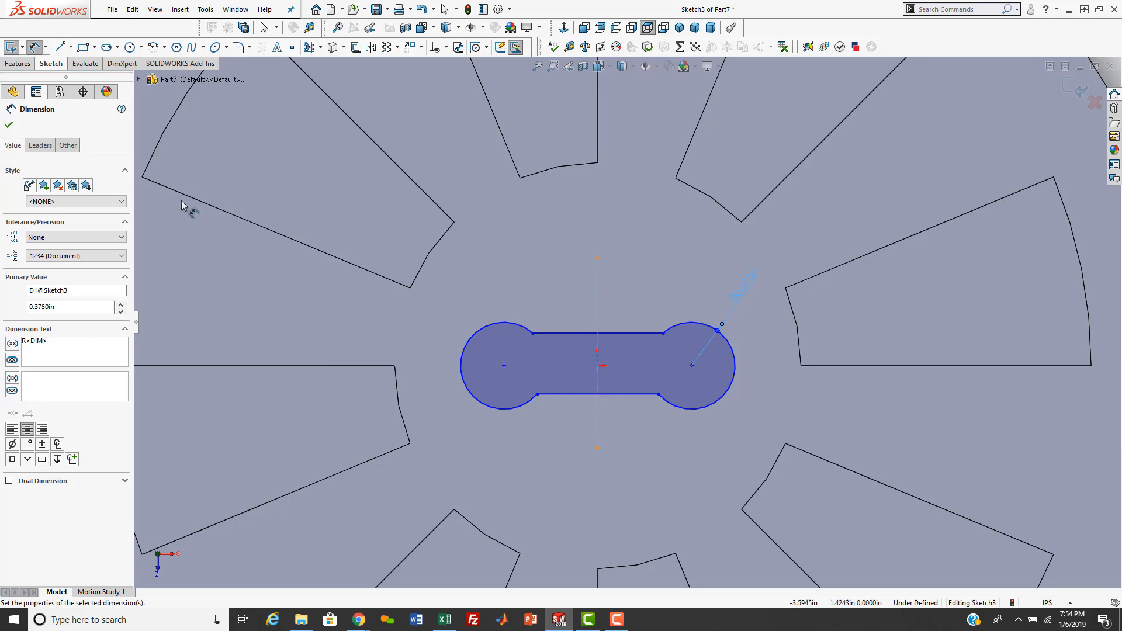
{"action": "left_click", "coordinate": [41, 145]}
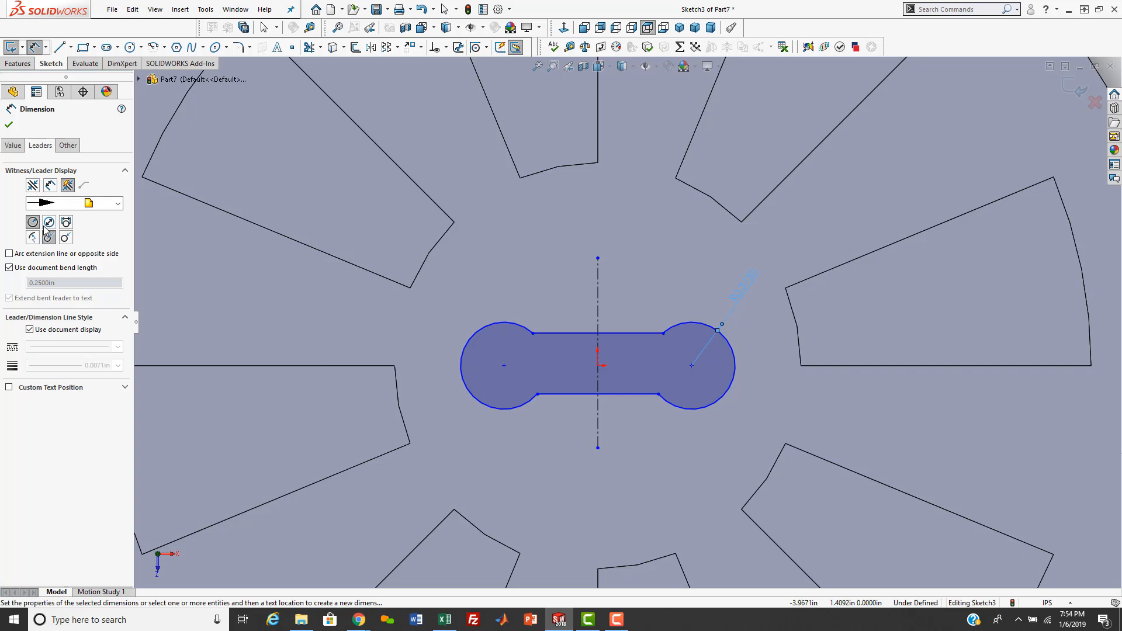
{"action": "left_click", "coordinate": [34, 226]}
{"action": "left_click", "coordinate": [48, 224]}
{"action": "left_click", "coordinate": [763, 290]}
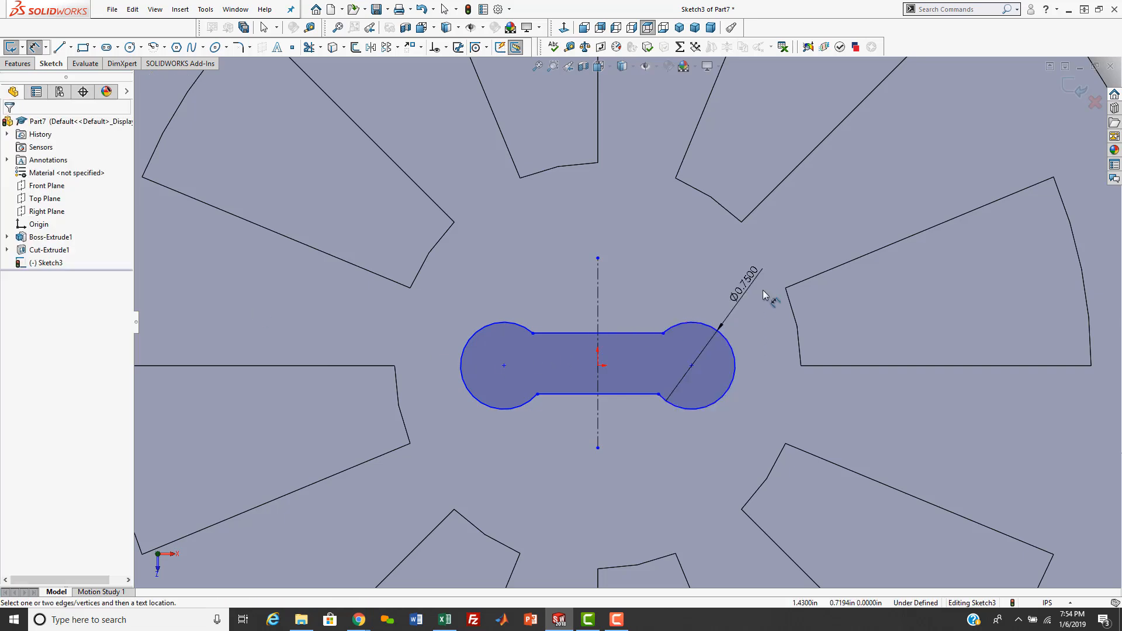
Step: Dimension the distance from the right arc's center to the vertical centerline as 0.75 in
{"action": "left_click", "coordinate": [691, 366]}
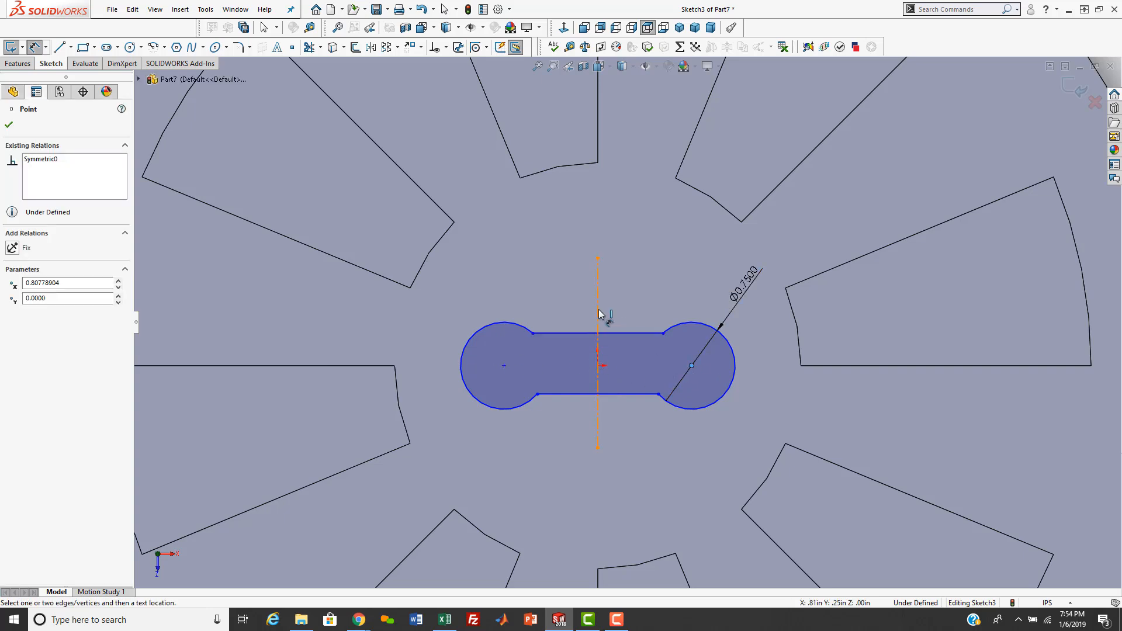
{"action": "left_click", "coordinate": [598, 314]}
{"action": "left_click", "coordinate": [637, 251]}
{"action": "type", "text": "."}
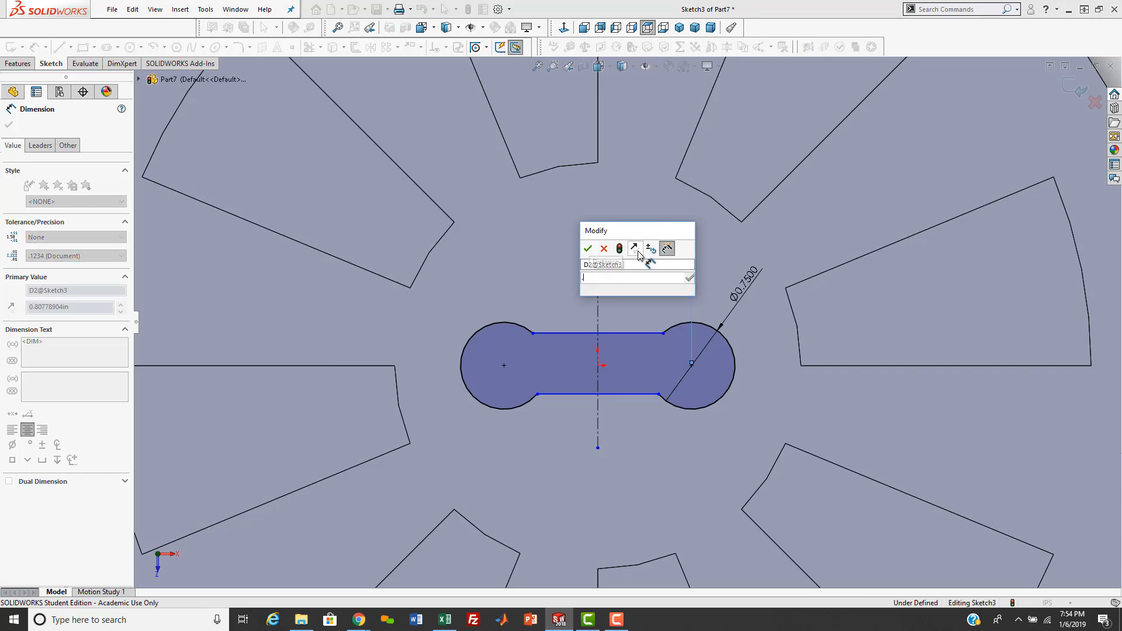
{"action": "type", "text": "75"}
{"action": "key", "text": "Return"}
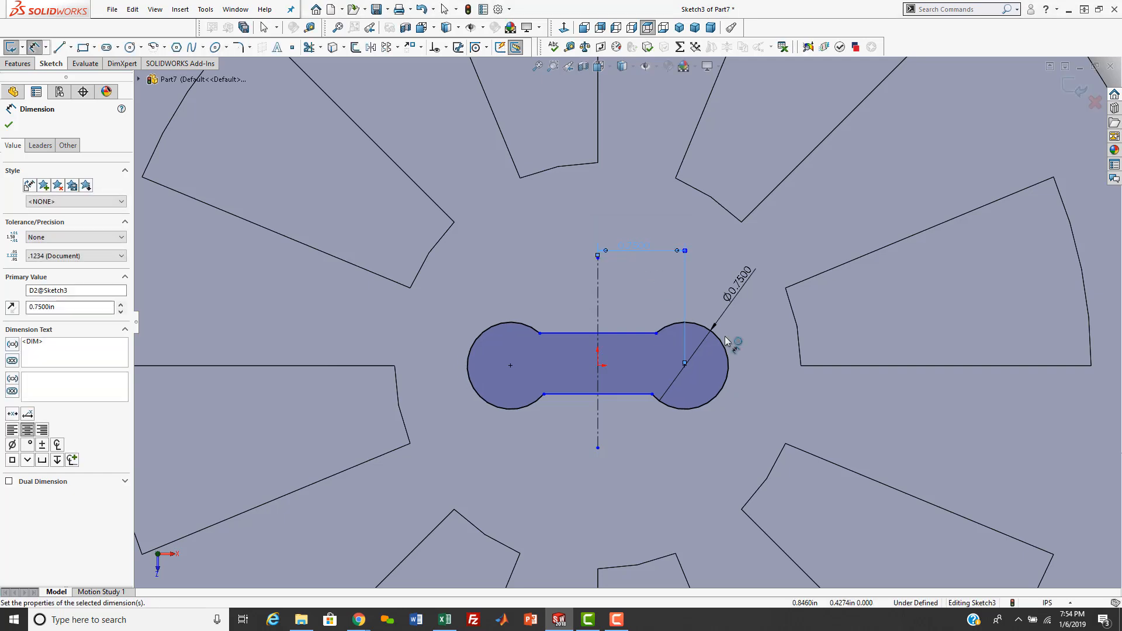
{"action": "key", "text": "Escape"}
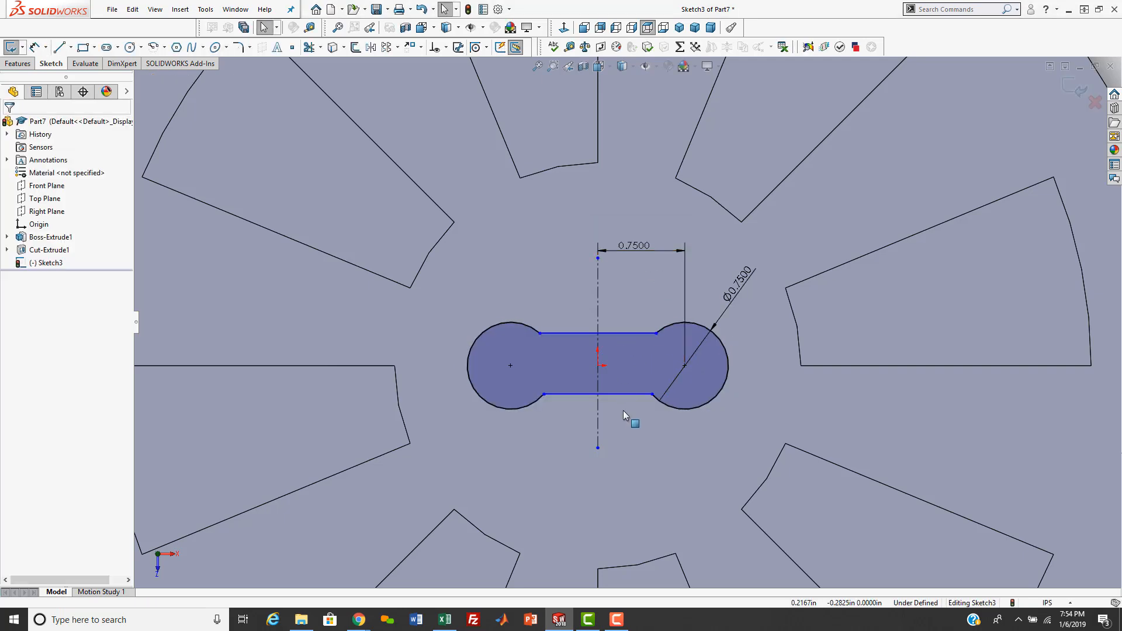
Step: Dimension the distance between the two horizontal lines as 0.4 in
{"action": "left_click", "coordinate": [34, 47]}
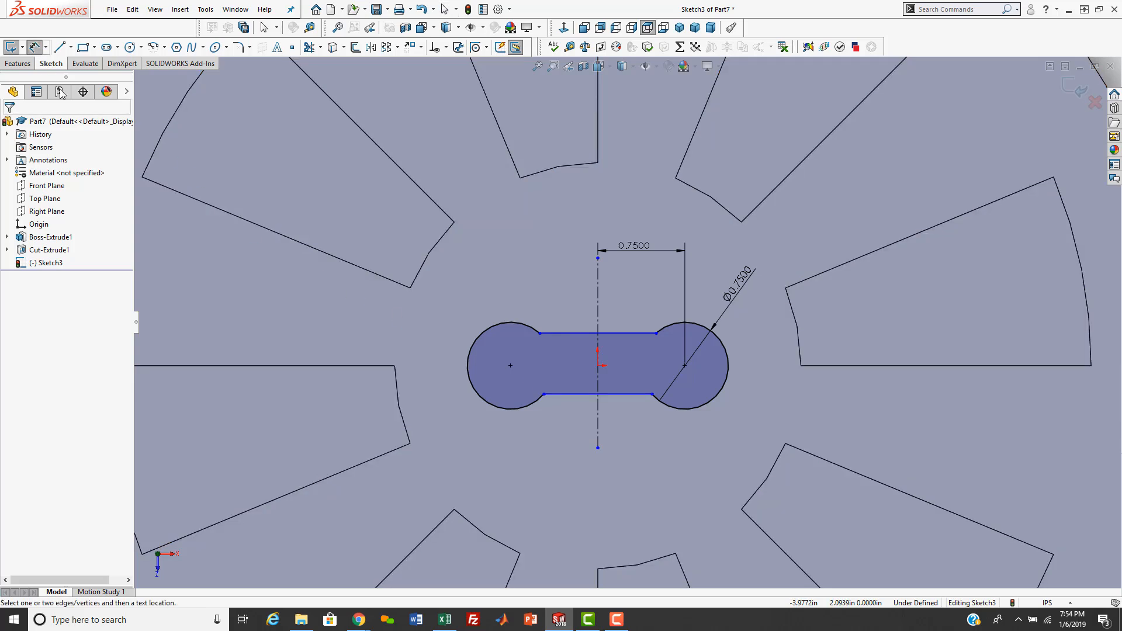
{"action": "left_click", "coordinate": [558, 342]}
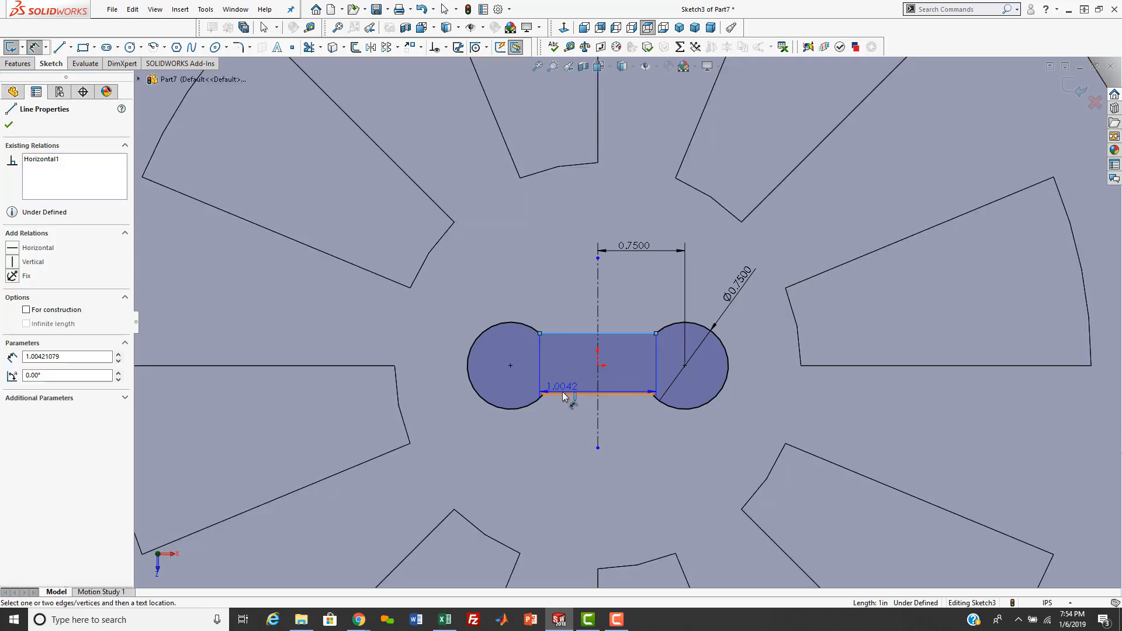
{"action": "left_click", "coordinate": [572, 392]}
{"action": "left_click", "coordinate": [433, 359]}
{"action": "type", "text": "0.4"}
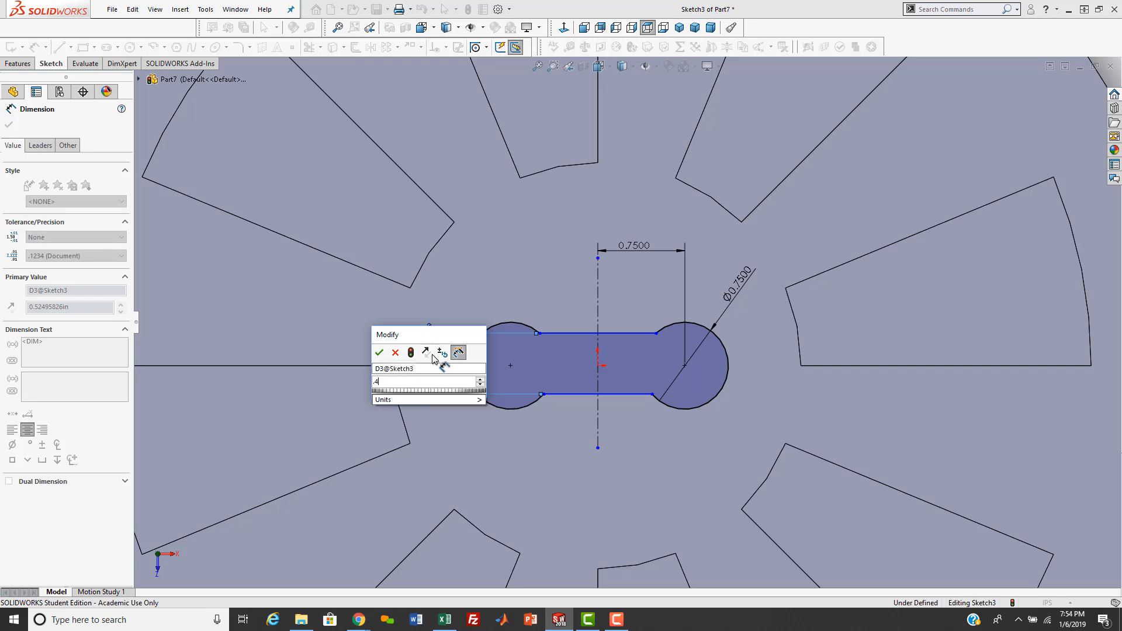
{"action": "key", "text": "Return"}
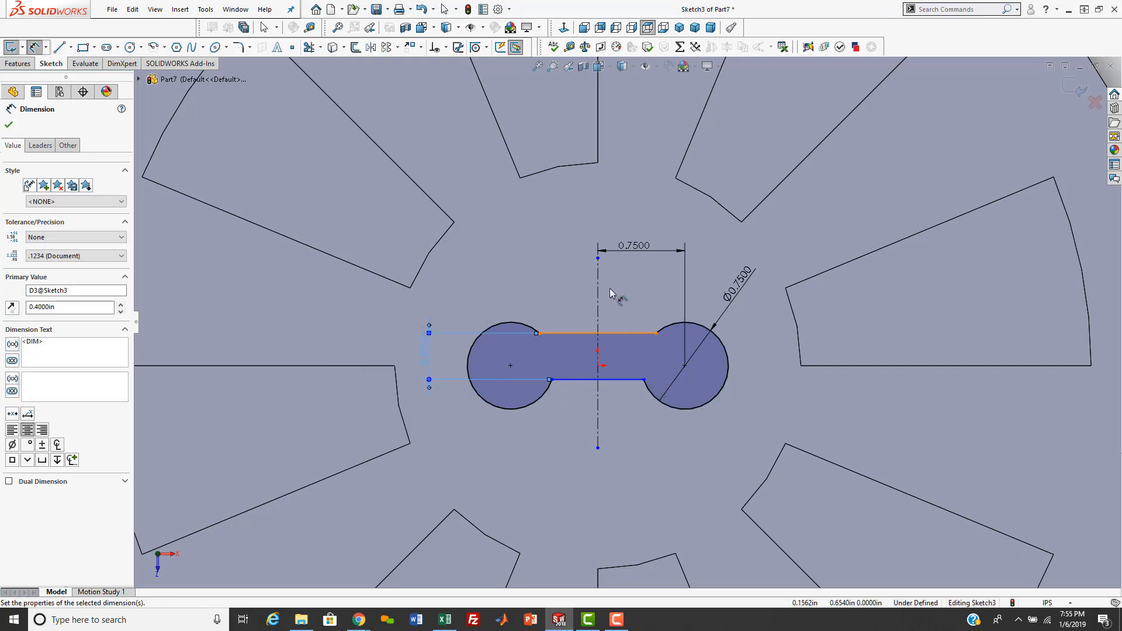
{"action": "key", "text": "Escape"}
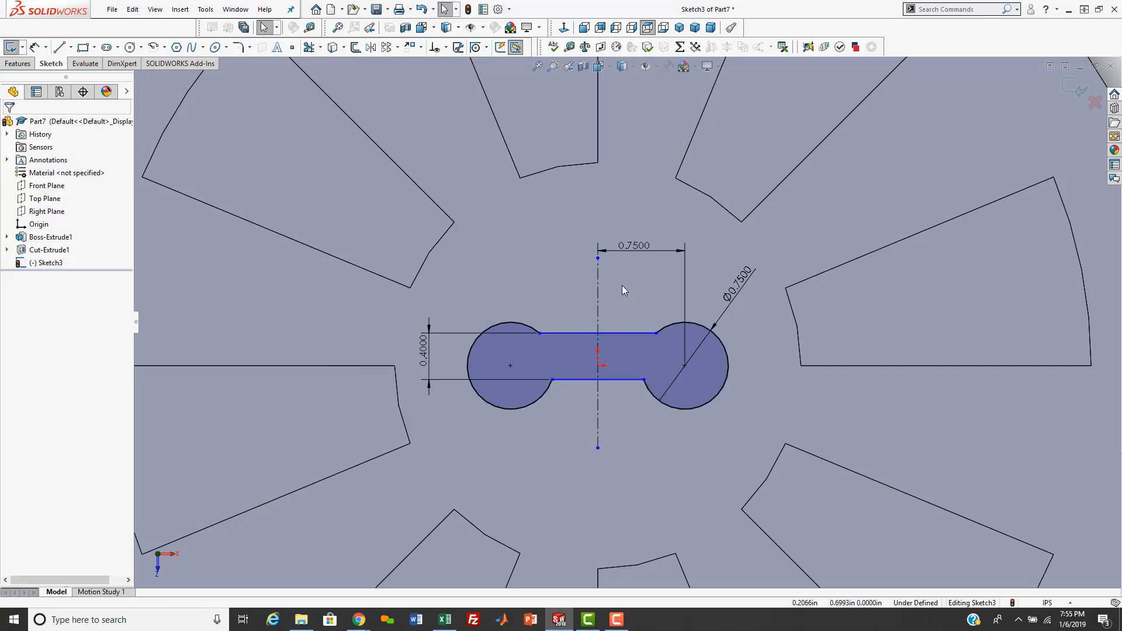
Step: Make the two horizontal lines of the dumbbell profile equal in length
{"action": "left_click", "coordinate": [570, 380]}
{"action": "left_click", "coordinate": [570, 334], "text": "ctrl"}
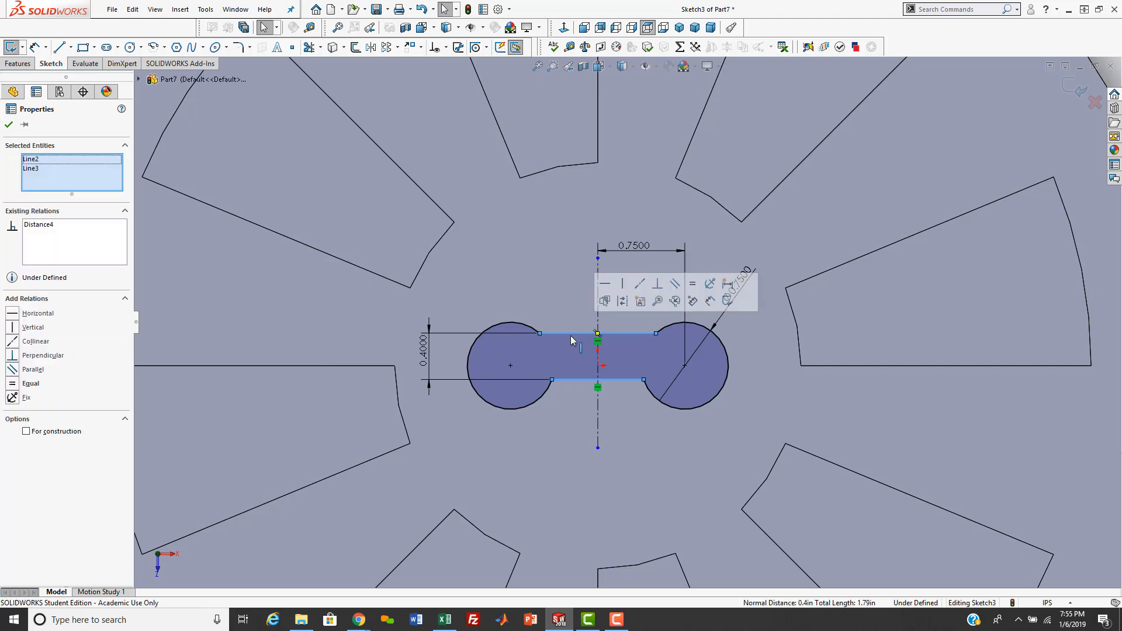
{"action": "left_click", "coordinate": [693, 284]}
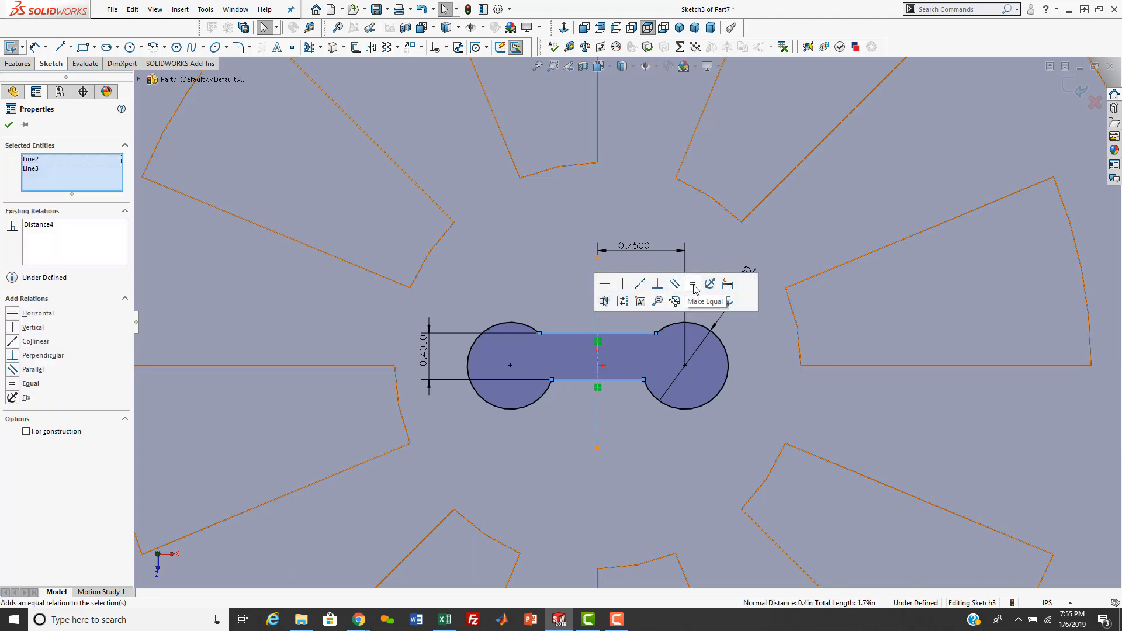
{"action": "left_click", "coordinate": [634, 425]}
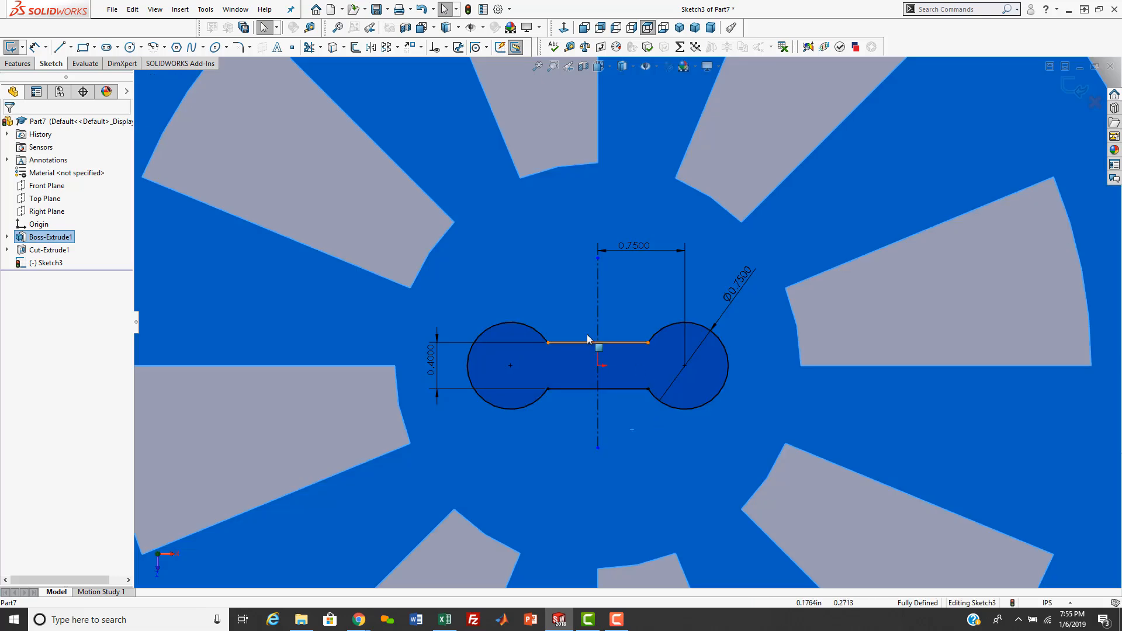
Step: Move the 0.4 in dimension inside the dumbbell profile, between its two horizontal lines
{"action": "scroll", "coordinate": [824, 412], "scroll_direction": "up", "scroll_amount": 2}
{"action": "left_click", "coordinate": [1022, 357]}
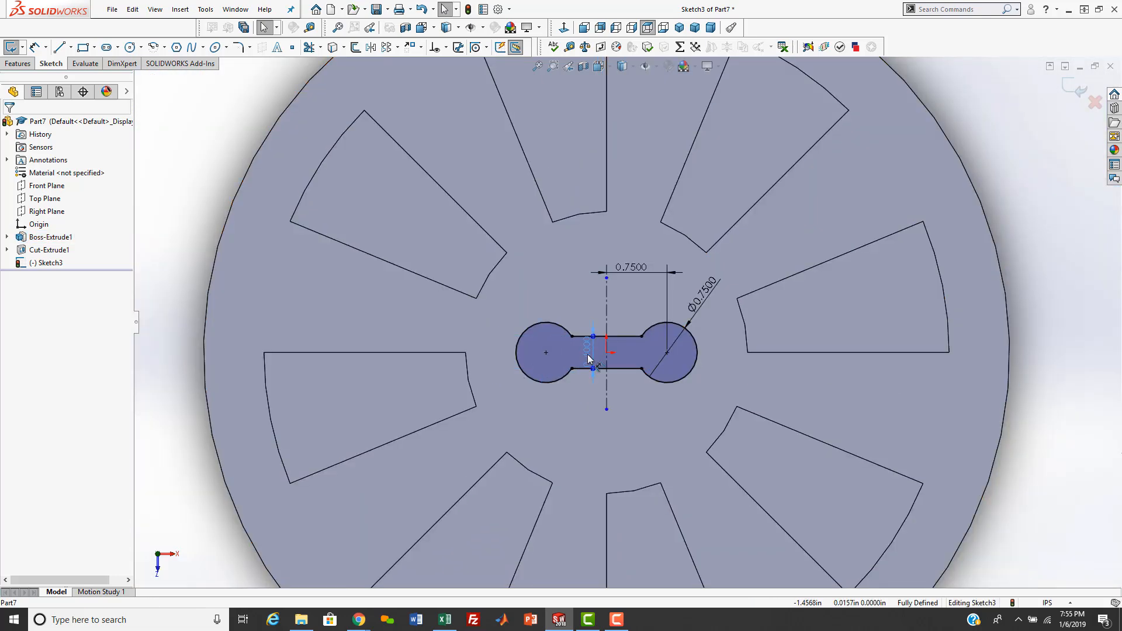
{"action": "left_click", "coordinate": [587, 356]}
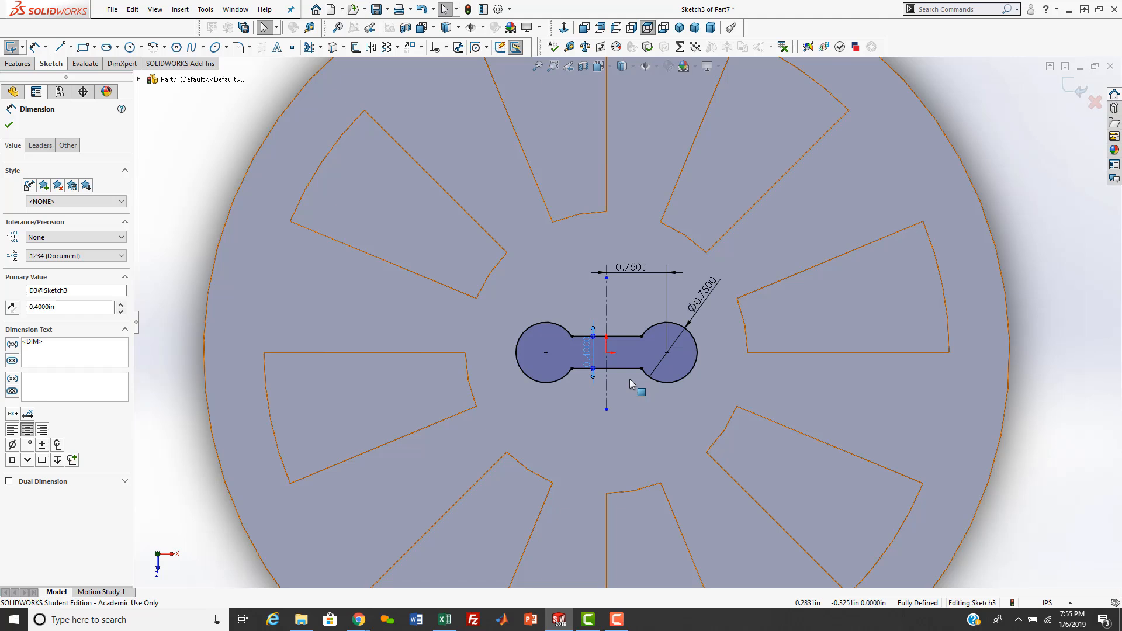
Step: Draw a circle of about 0.54 in radius centered on the disc's right outer edge, 5 in from the origin
{"action": "key", "text": "f"}
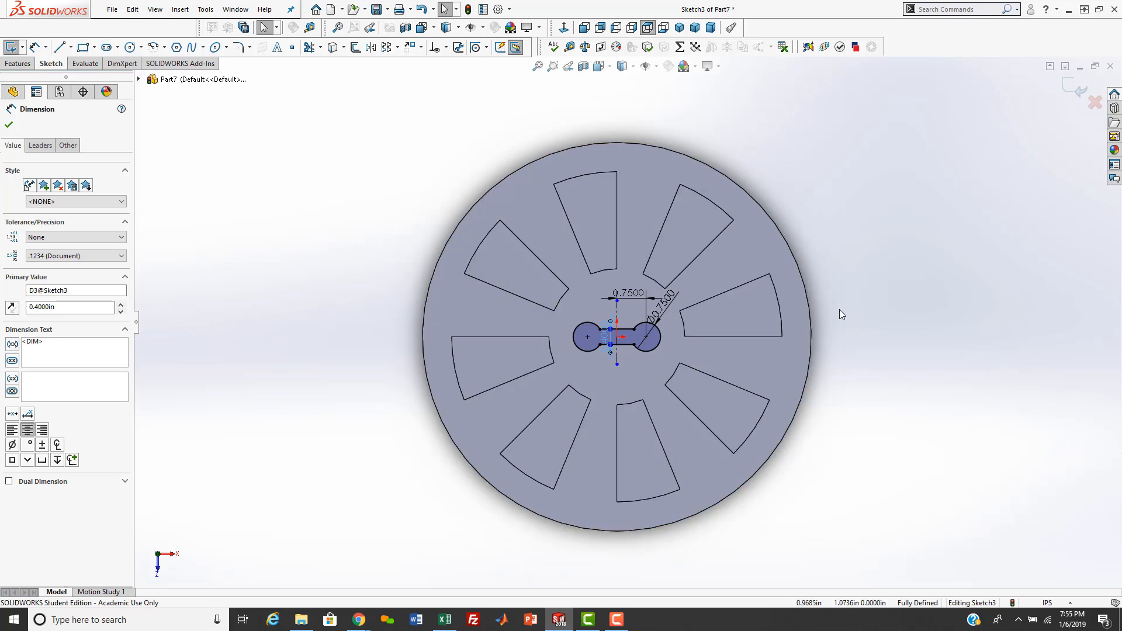
{"action": "scroll", "coordinate": [839, 310], "scroll_direction": "down", "scroll_amount": 2}
{"action": "scroll", "coordinate": [626, 350], "scroll_direction": "up", "scroll_amount": 1}
{"action": "key", "text": "Escape"}
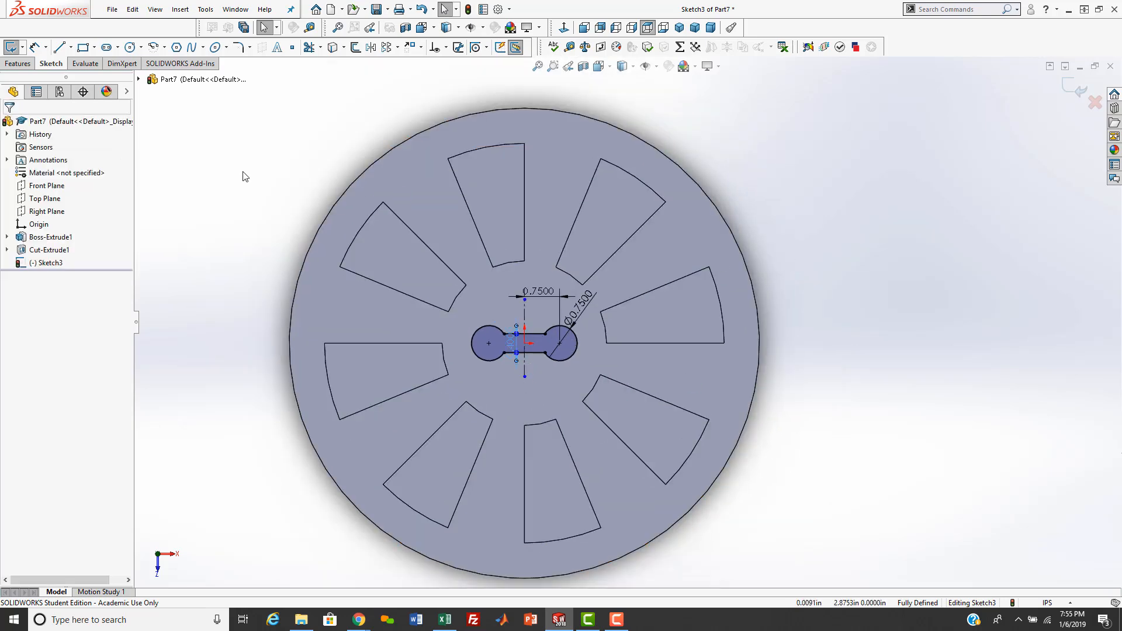
{"action": "left_click", "coordinate": [130, 47]}
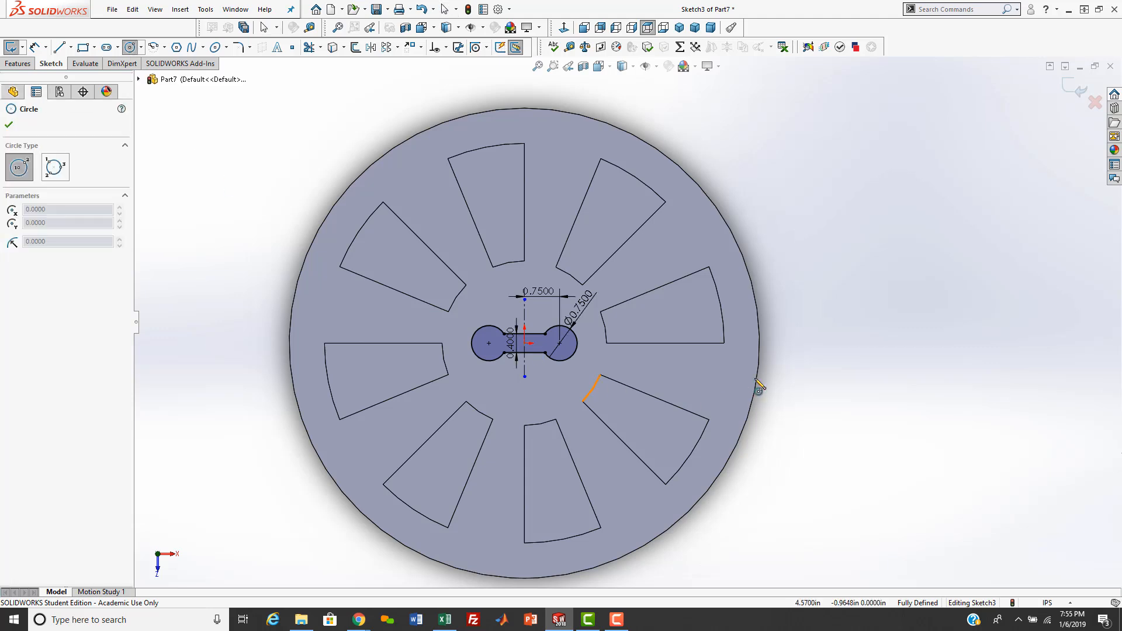
{"action": "left_click", "coordinate": [759, 343]}
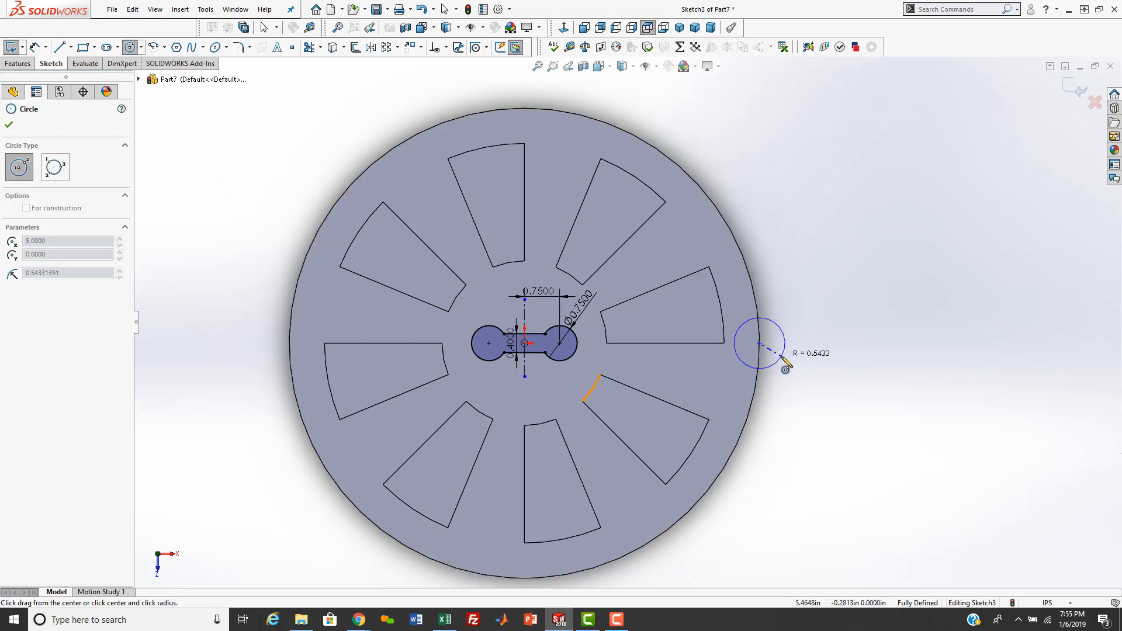
{"action": "left_click", "coordinate": [780, 362]}
{"action": "key", "text": "Escape"}
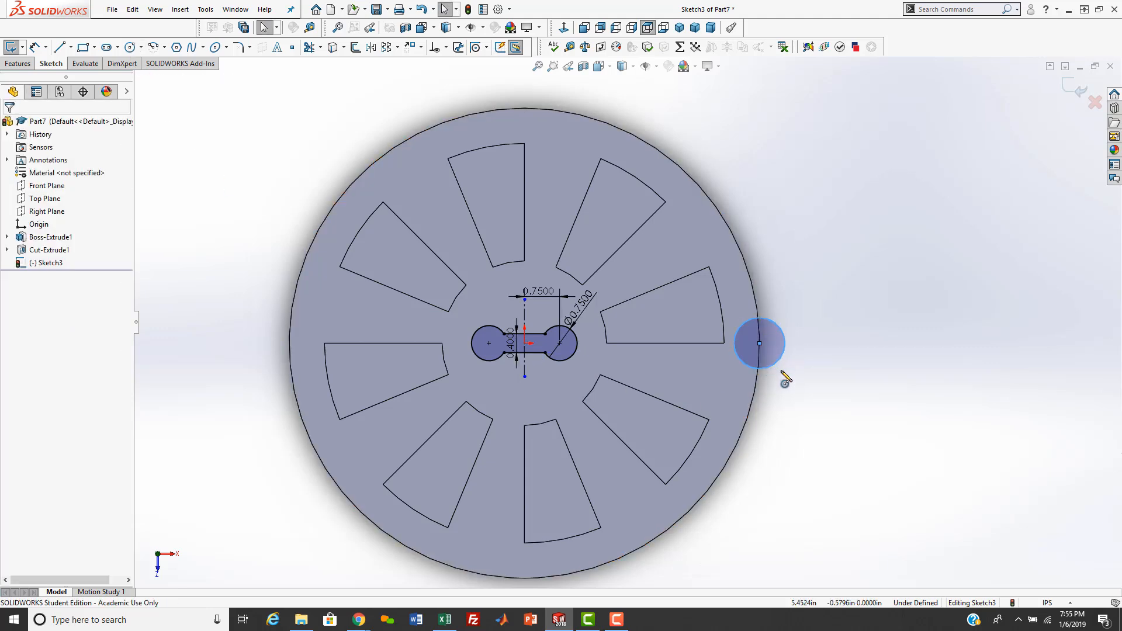
Step: Add a horizontal relation between the edge circle's center and the origin
{"action": "left_click", "coordinate": [759, 343]}
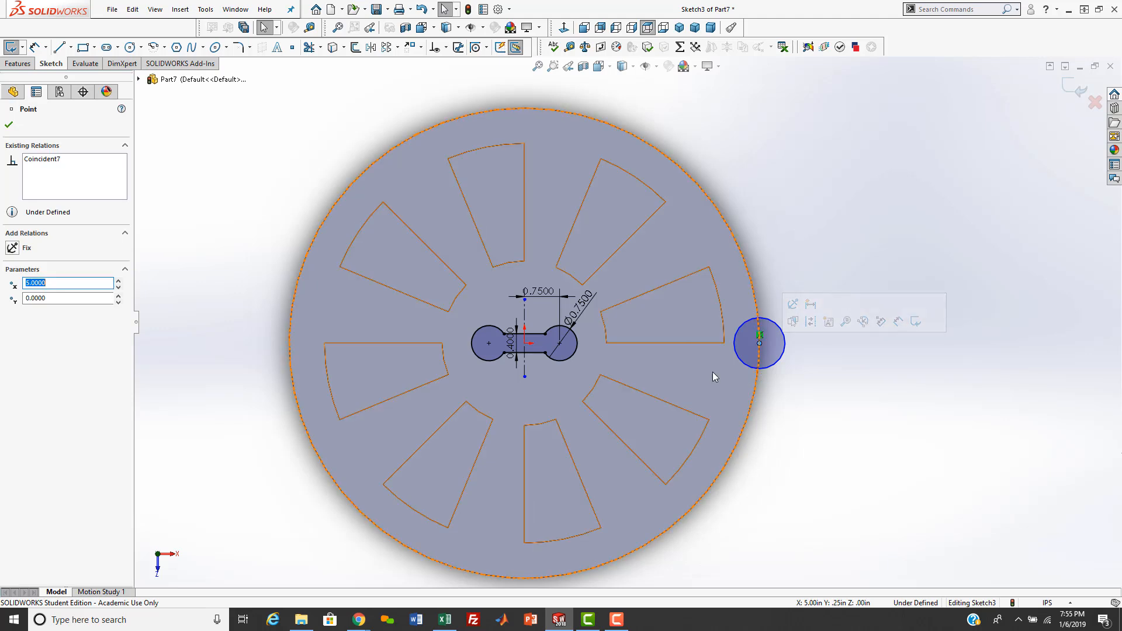
{"action": "left_click", "coordinate": [525, 343], "text": "ctrl"}
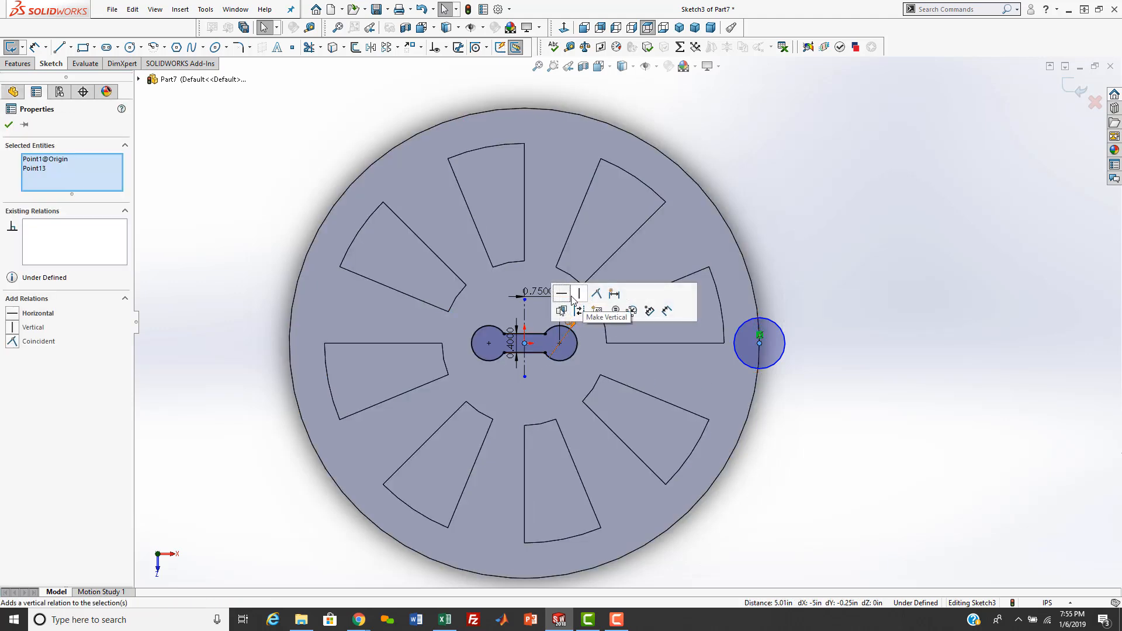
{"action": "left_click", "coordinate": [808, 273]}
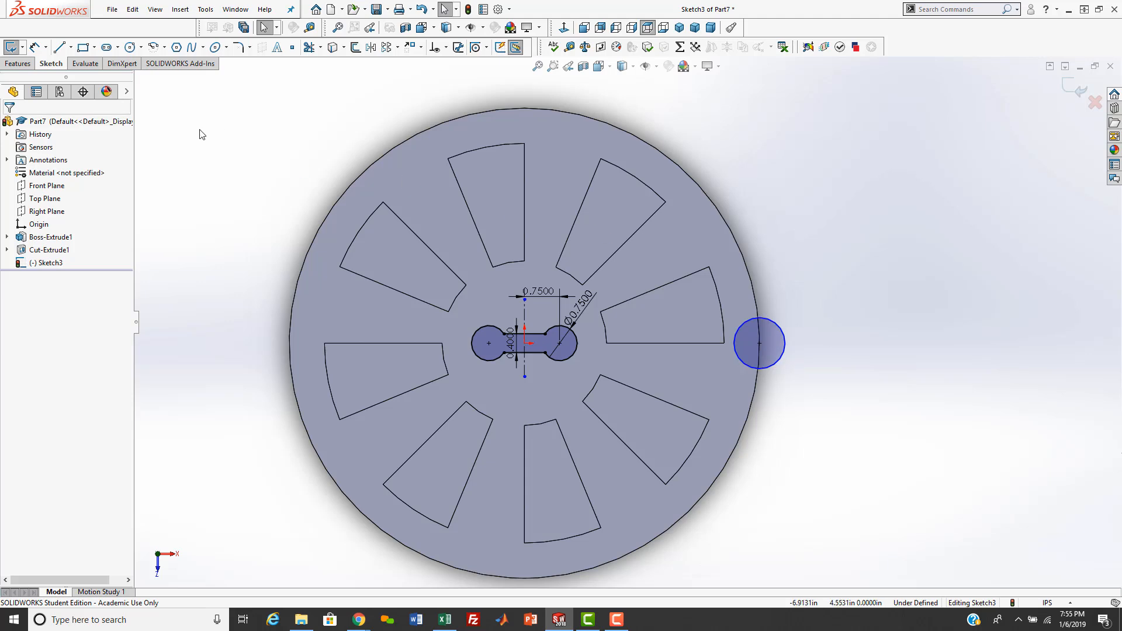
Step: Dimension the edge circle's diameter as 0.75 in
{"action": "left_click", "coordinate": [34, 46]}
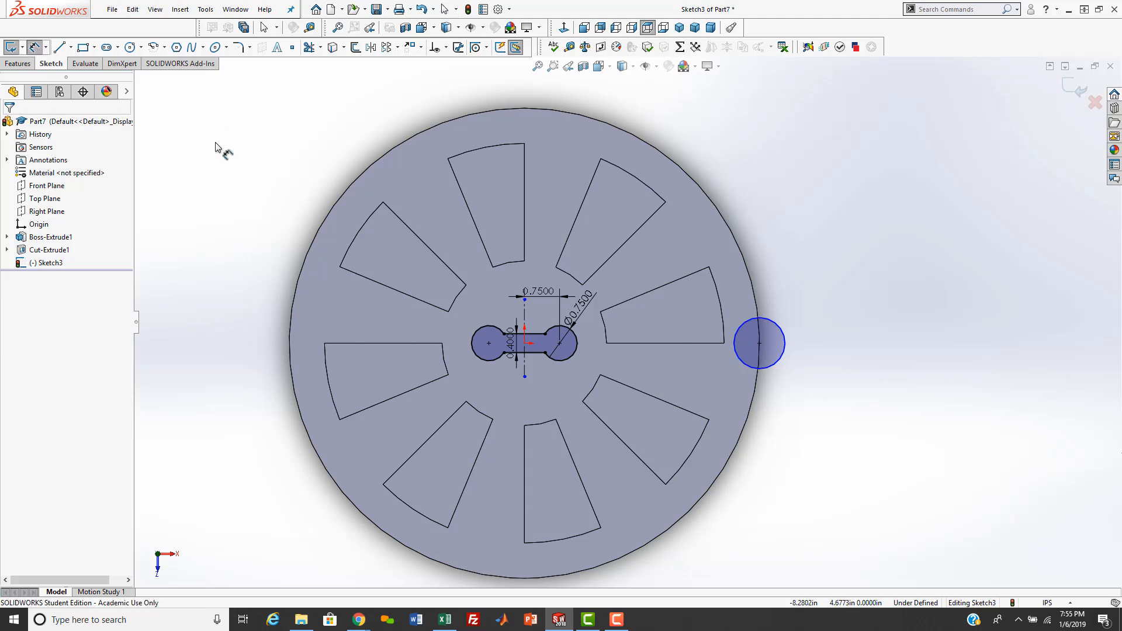
{"action": "left_click", "coordinate": [771, 328]}
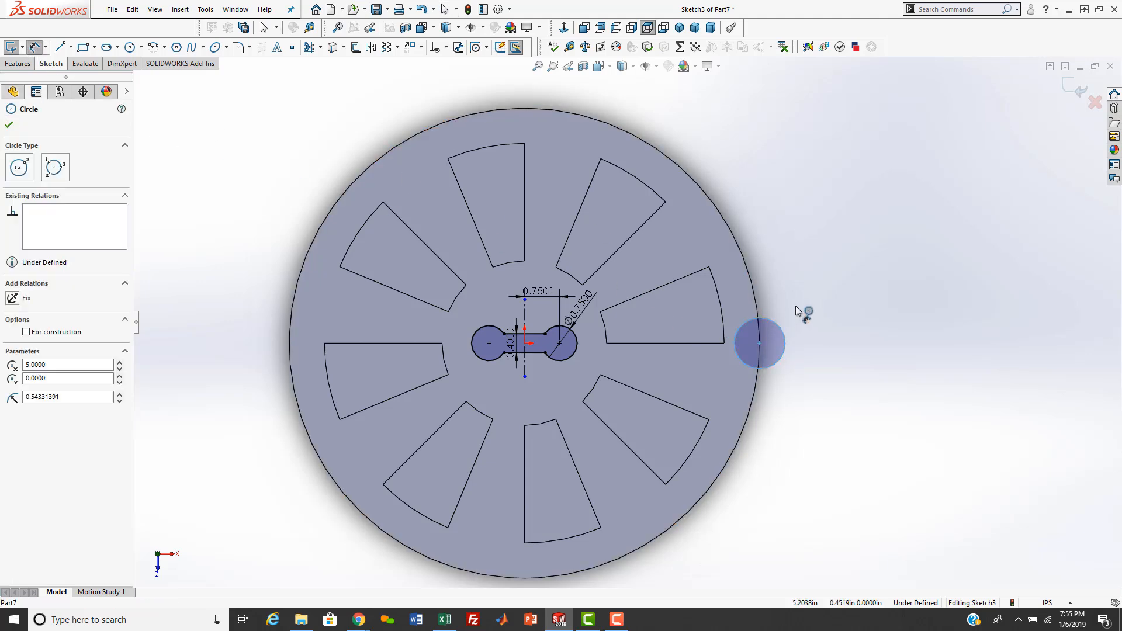
{"action": "left_click", "coordinate": [833, 289]}
{"action": "type", "text": ".75"}
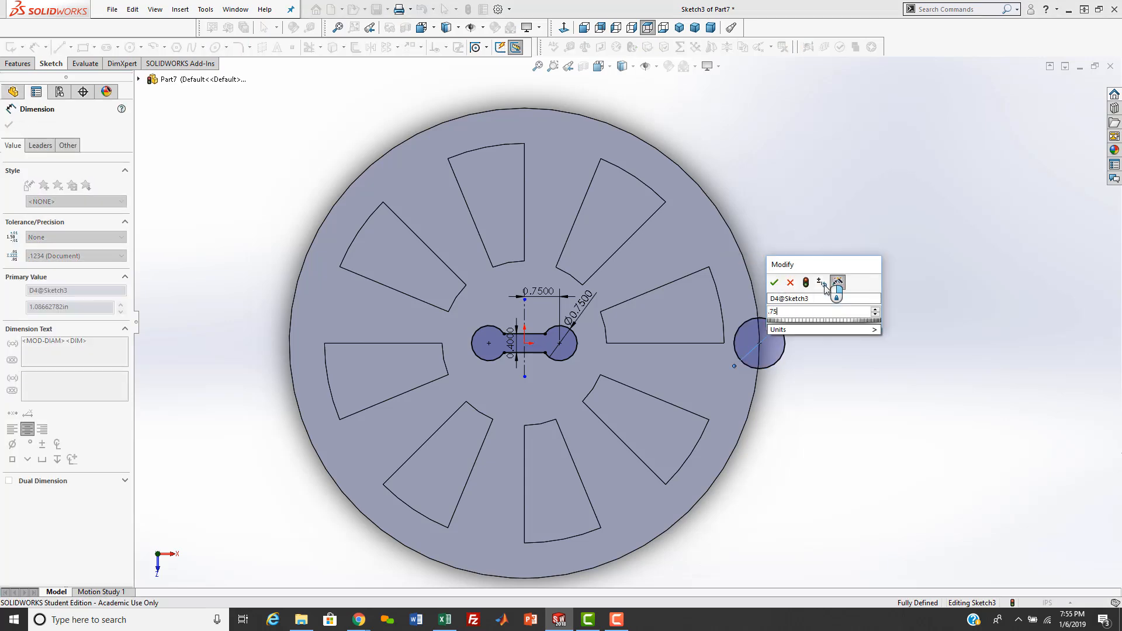
{"action": "key", "text": "Return"}
{"action": "key", "text": "Escape"}
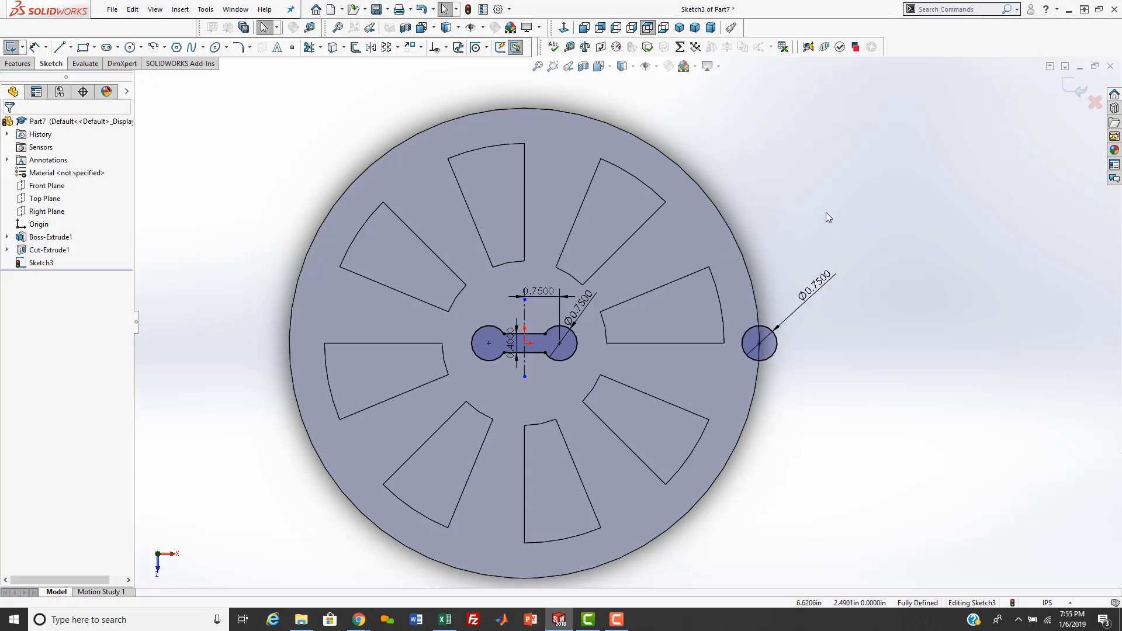
Step: Circular-pattern the 0.75 in edge circle about the origin with 4 equally spaced instances over 360°
{"action": "left_click", "coordinate": [777, 349]}
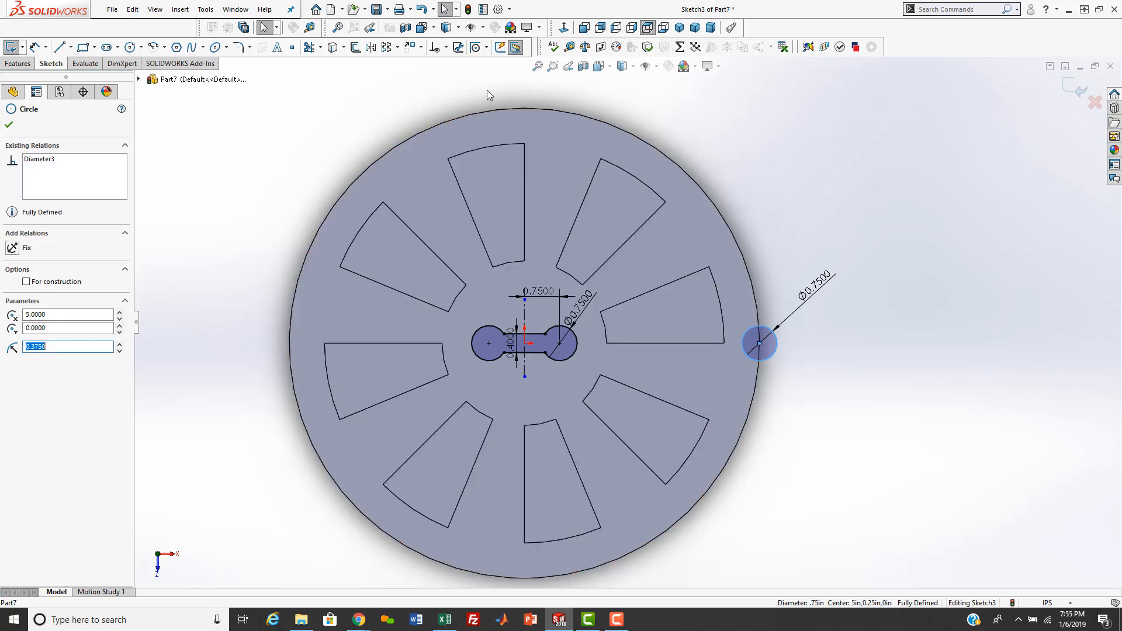
{"action": "left_click", "coordinate": [397, 48]}
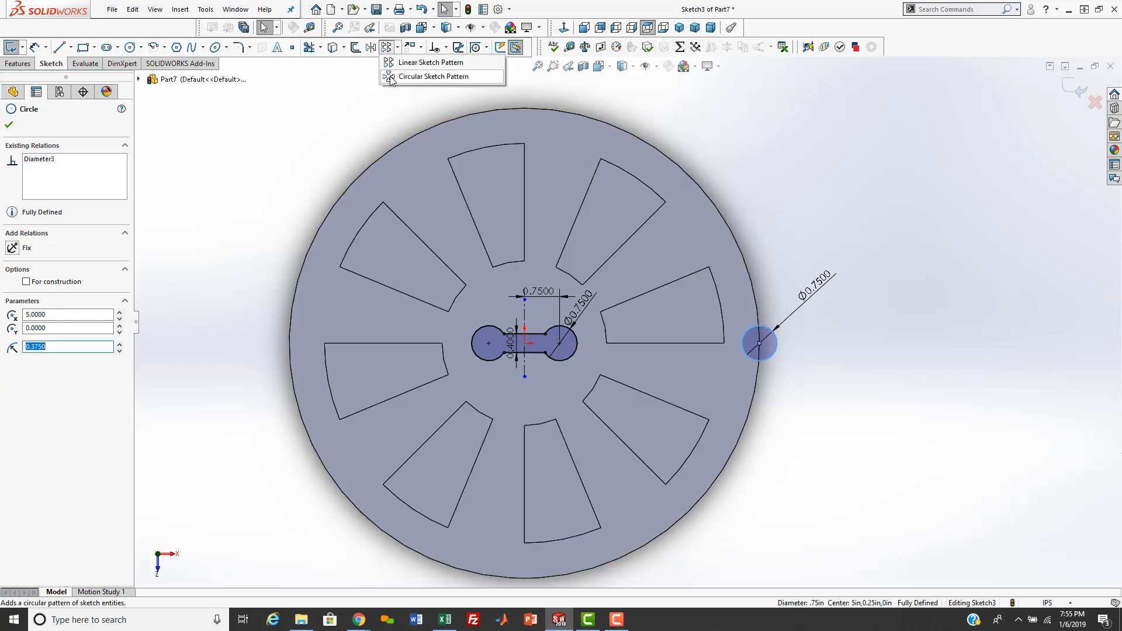
{"action": "left_click", "coordinate": [409, 76]}
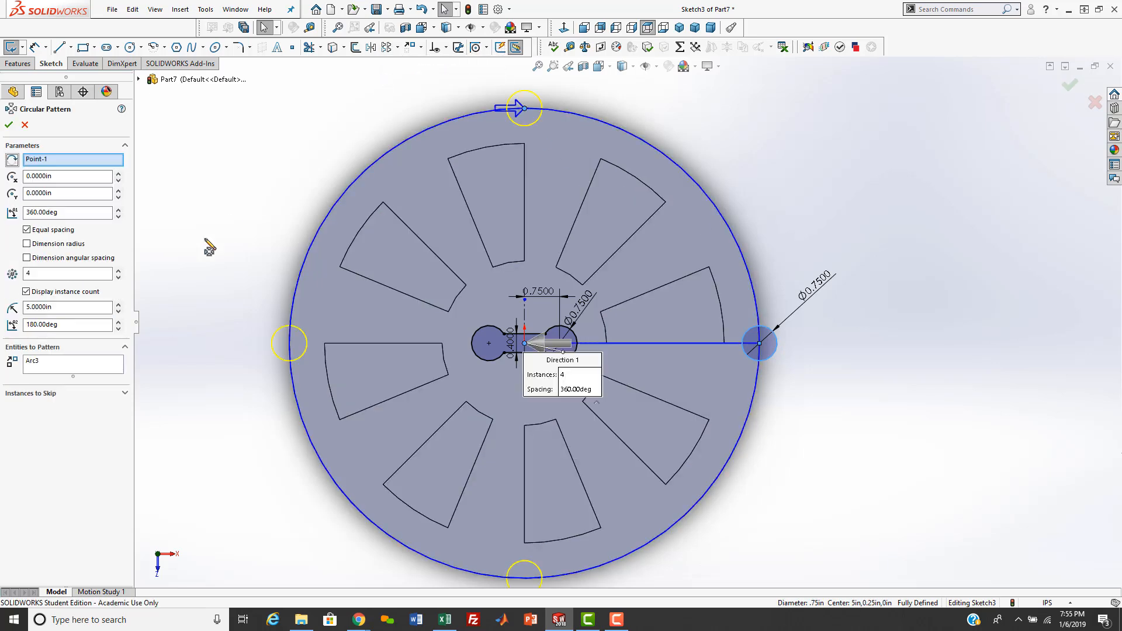
{"action": "left_click", "coordinate": [9, 125]}
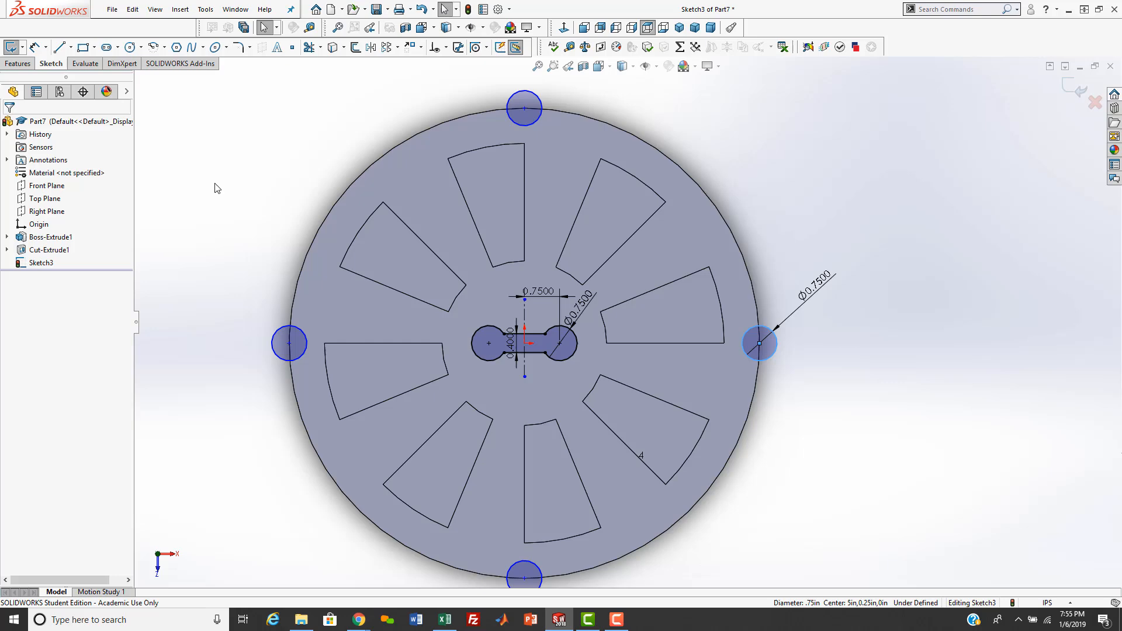
Step: Make the centers of the upper and left patterned circles coincident with the disc's outer edge
{"action": "left_click", "coordinate": [524, 108]}
{"action": "left_click", "coordinate": [569, 113], "text": "ctrl"}
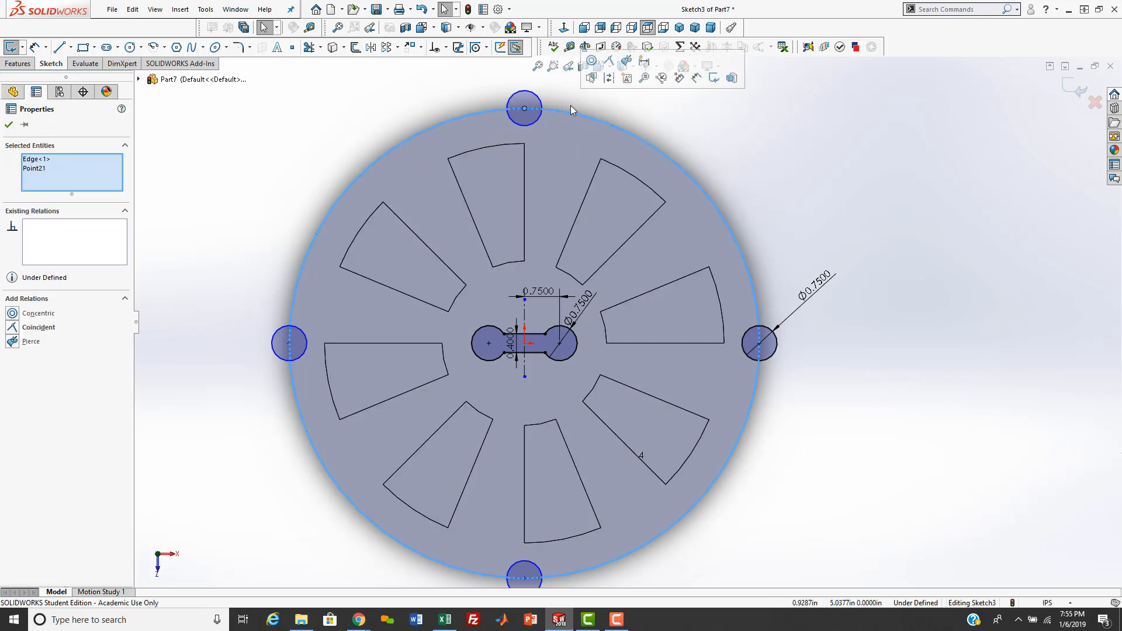
{"action": "left_click", "coordinate": [607, 61]}
{"action": "key", "text": "Escape"}
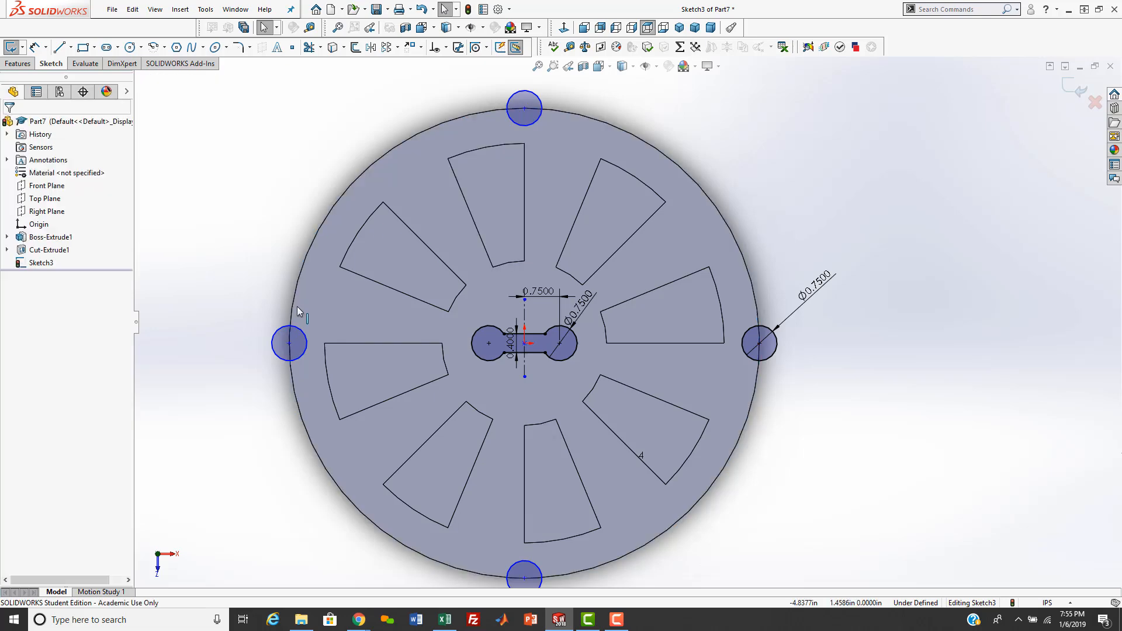
{"action": "left_click", "coordinate": [290, 343]}
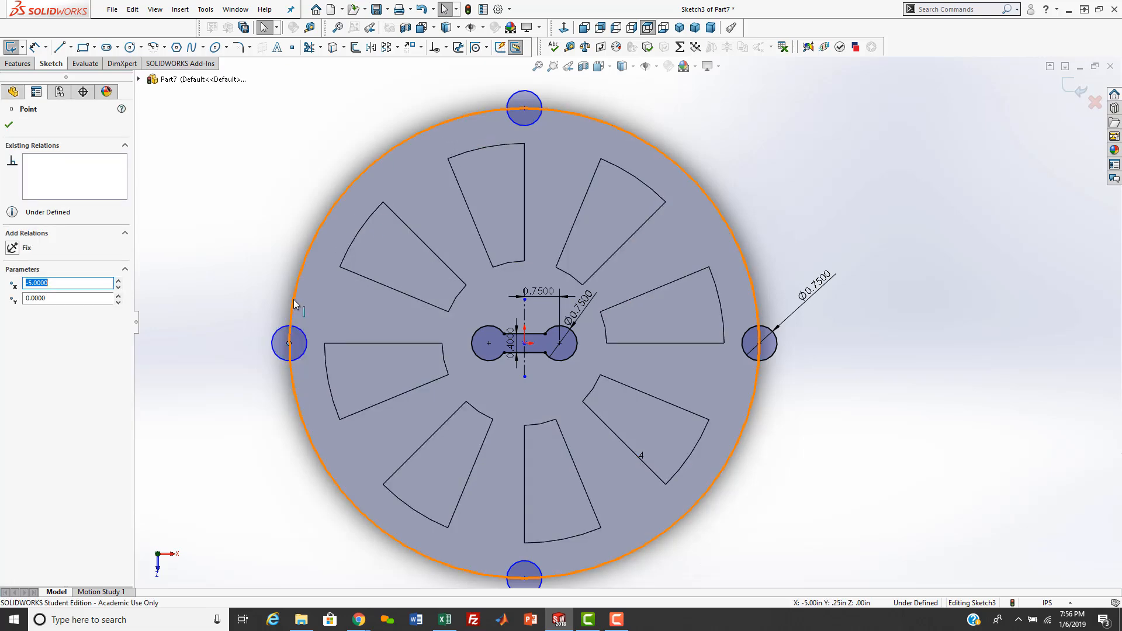
{"action": "left_click", "coordinate": [293, 299], "text": "ctrl"}
{"action": "left_click", "coordinate": [329, 266]}
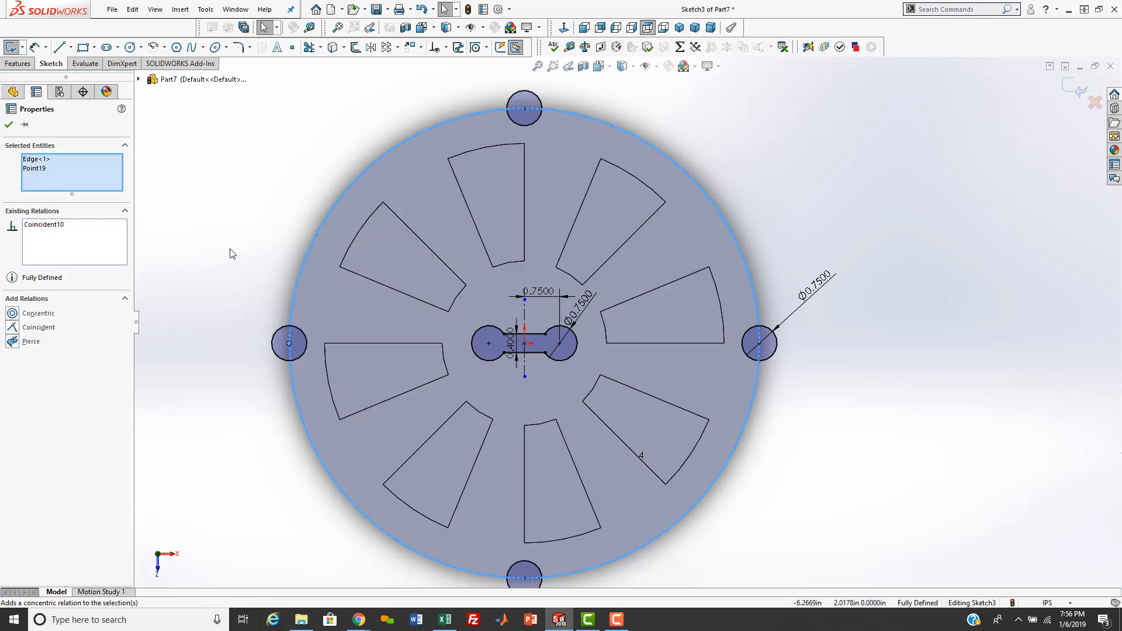
{"action": "key", "text": "Escape"}
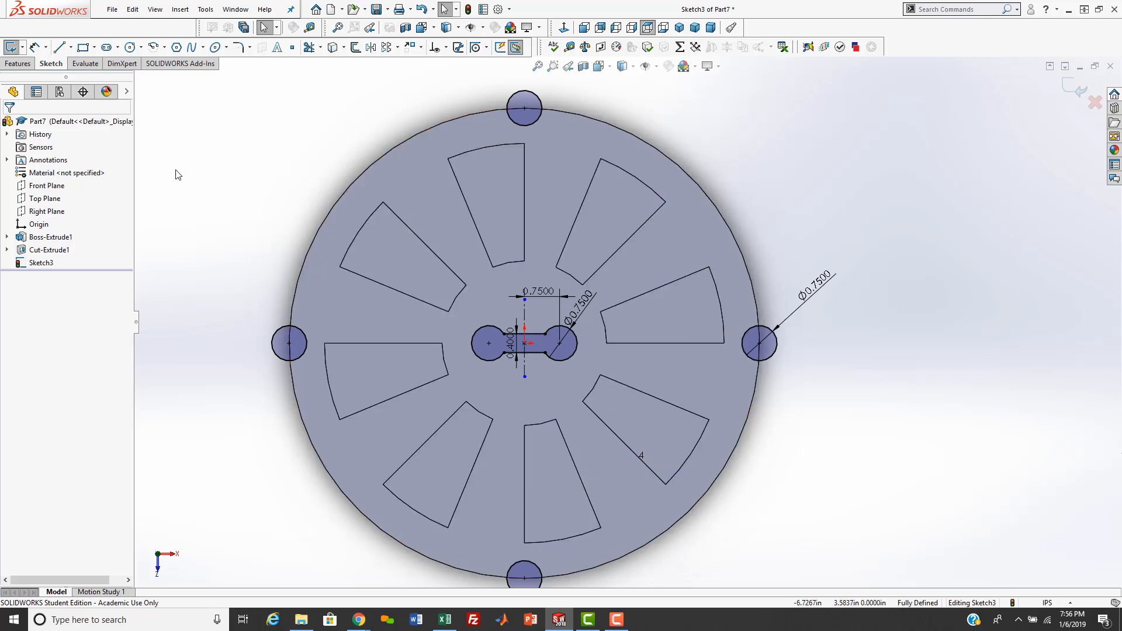
Step: Cut the central dumbbell profile and the four edge circles through the disc with a Through All extruded cut
{"action": "left_click", "coordinate": [11, 47]}
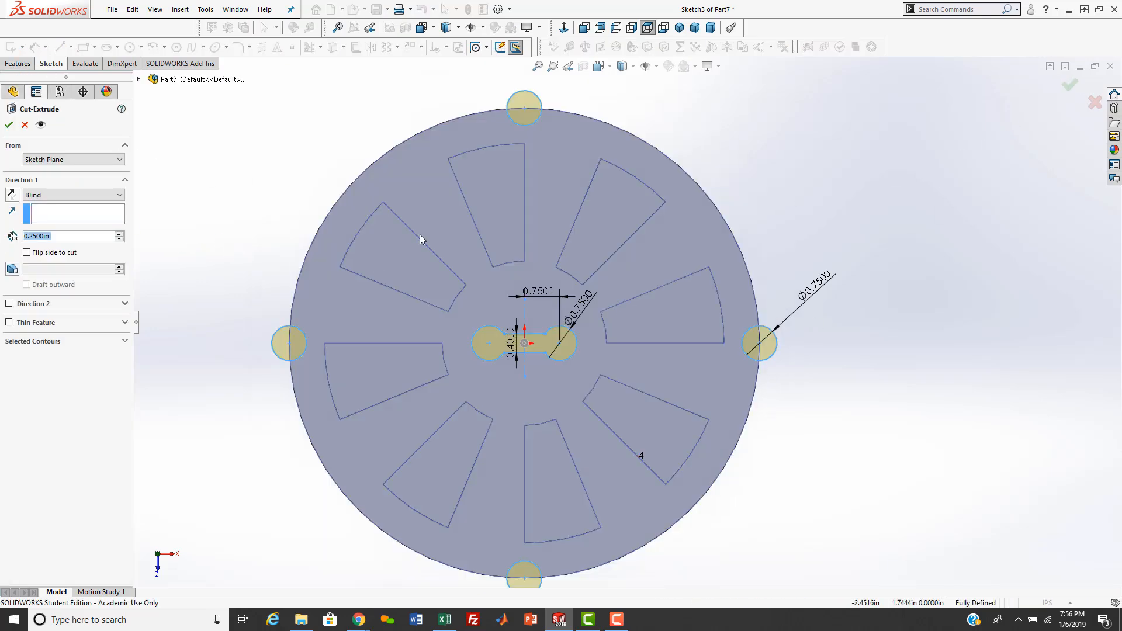
{"action": "left_click", "coordinate": [70, 195]}
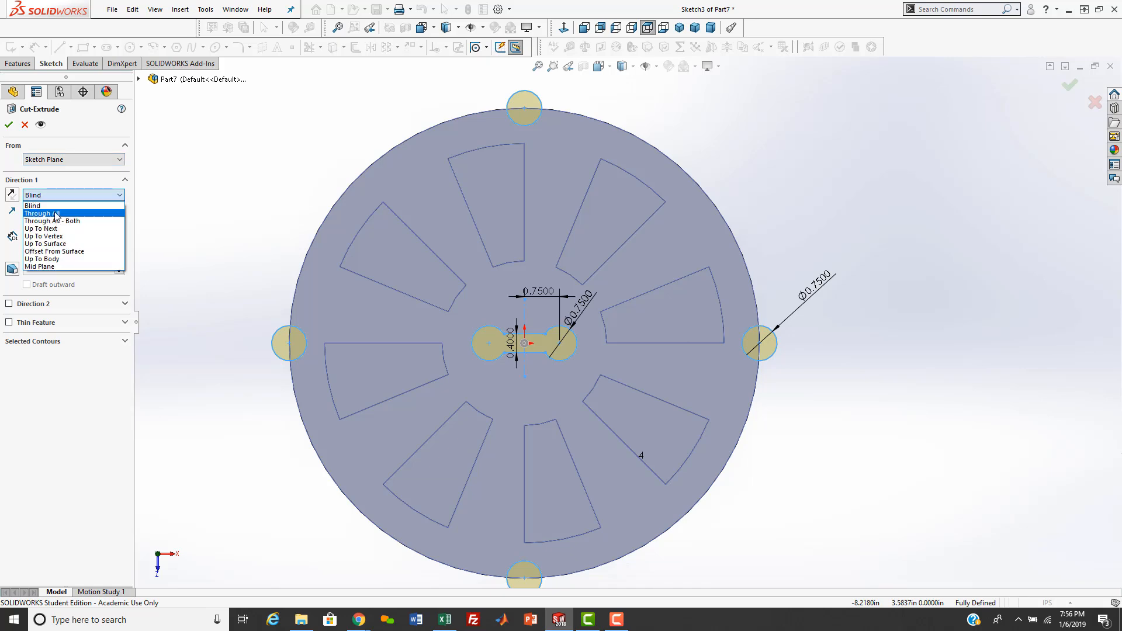
{"action": "left_click", "coordinate": [47, 210]}
{"action": "left_click", "coordinate": [9, 124]}
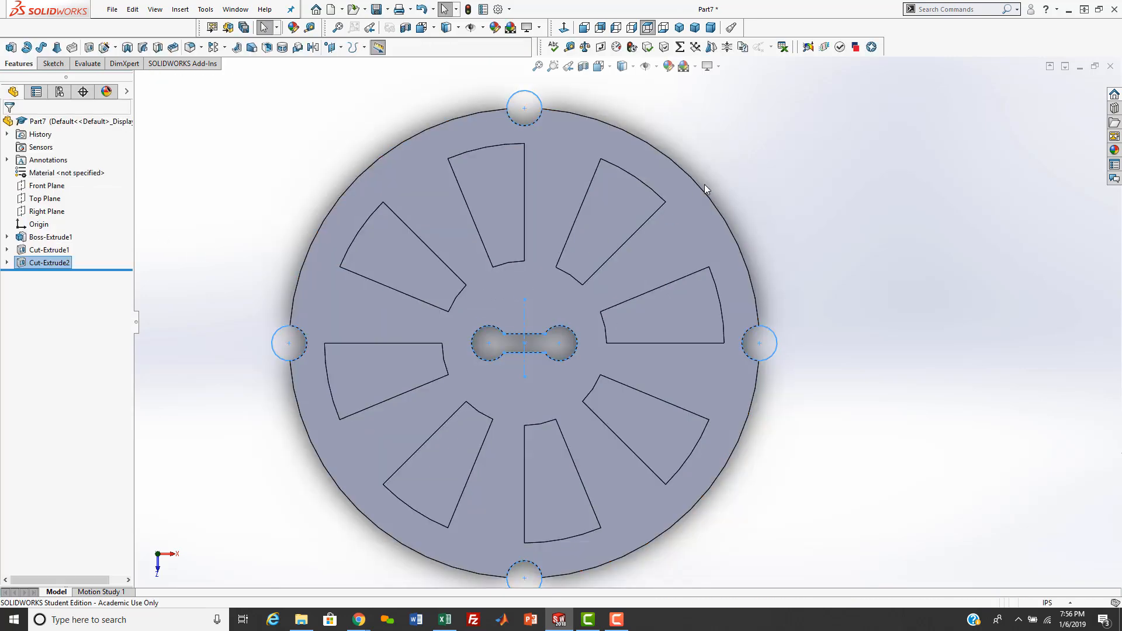
{"action": "middle_click_drag", "start_coordinate": [705, 185], "coordinate": [669, 117]}
{"action": "left_click", "coordinate": [679, 28]}
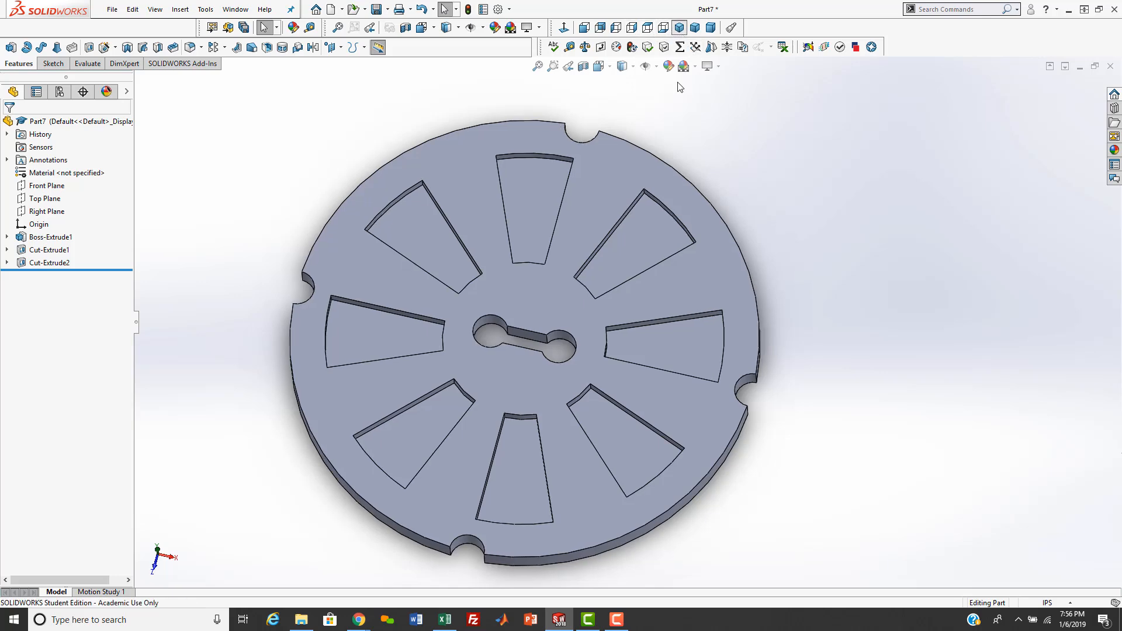